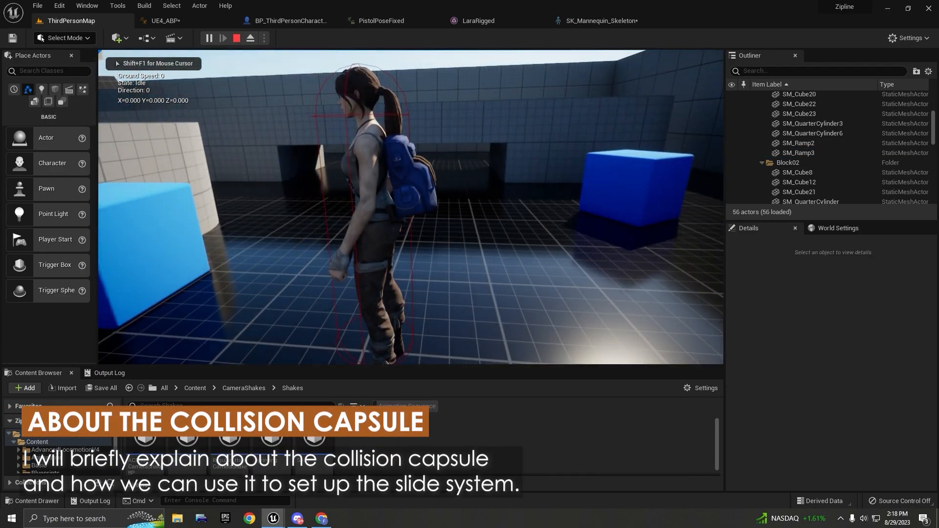
- Walk the character around the low obstacles in the running level to examine its collision capsule
key(w)
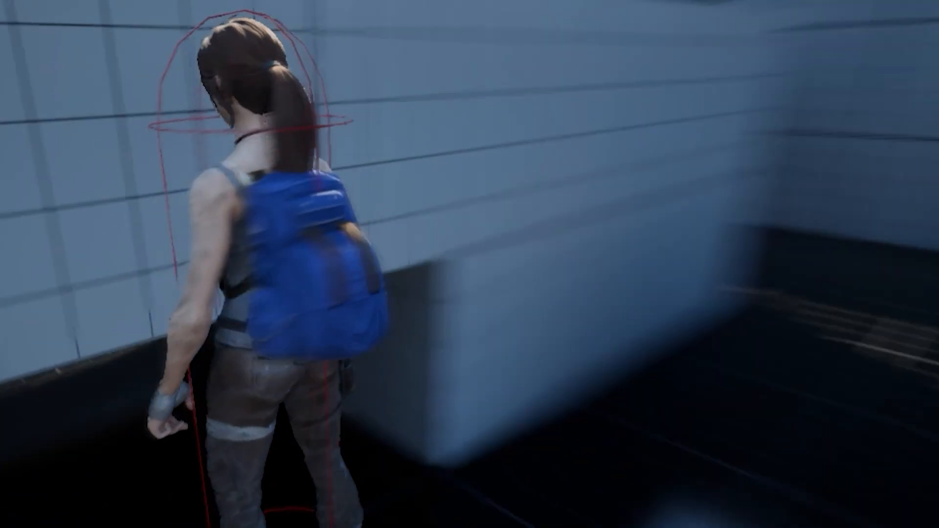
key(w)
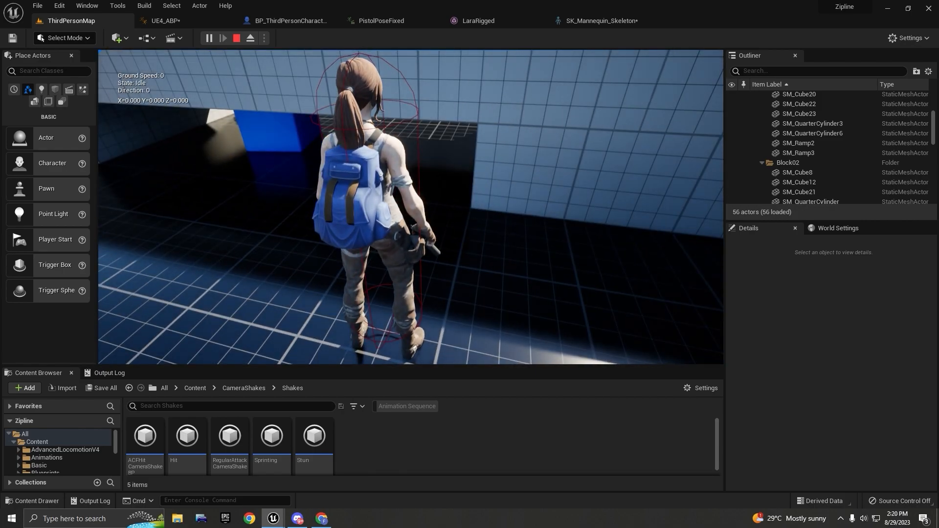
key(w)
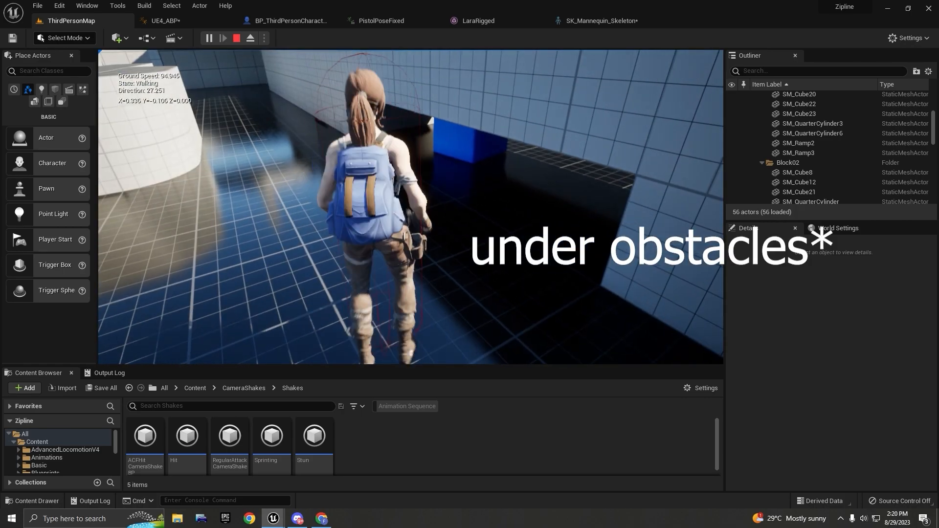
key(s)
key(d)
key(w)
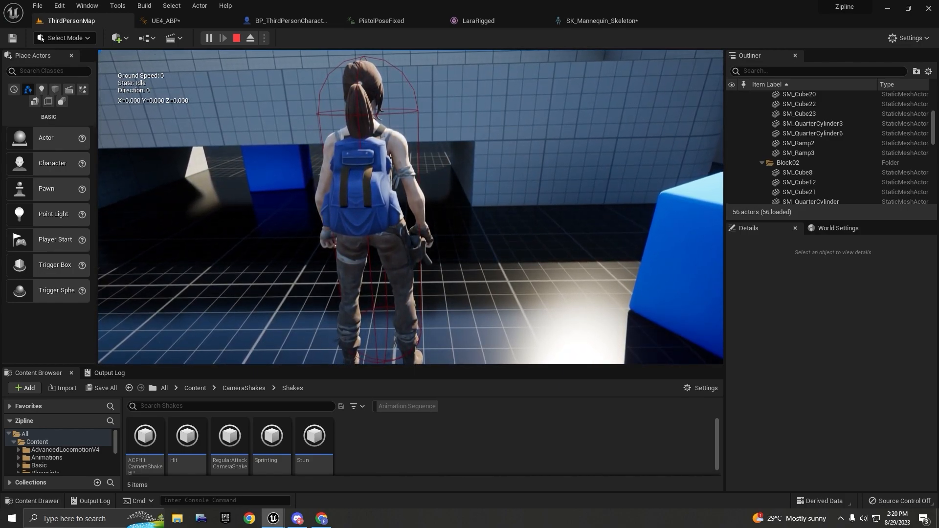
- End the play session and open the event graph of BP_ThirdPersonCharacterPlayer
key(Escape)
click(279, 18)
scroll(356, 251, down, 5)
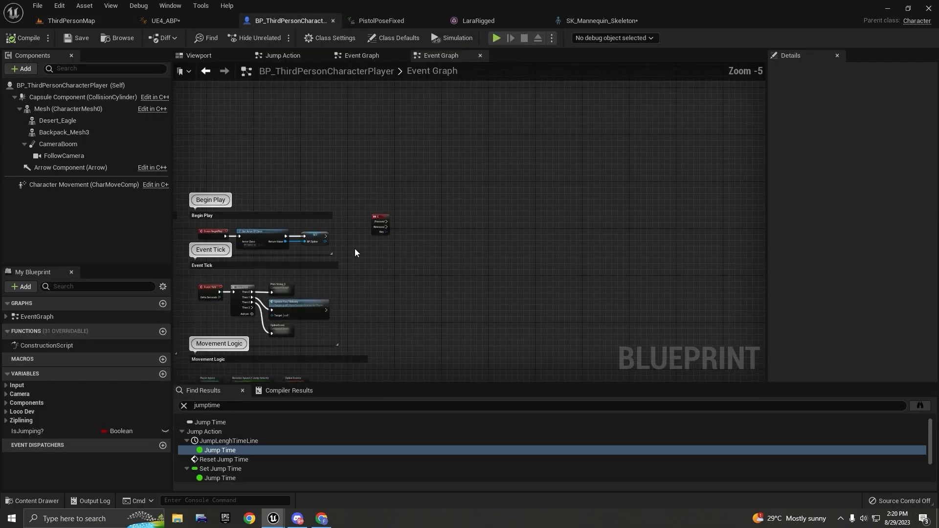
- Look over the event graph's comment groups and collapsed movement logic, and find the C key event
scroll(453, 206, down, 2)
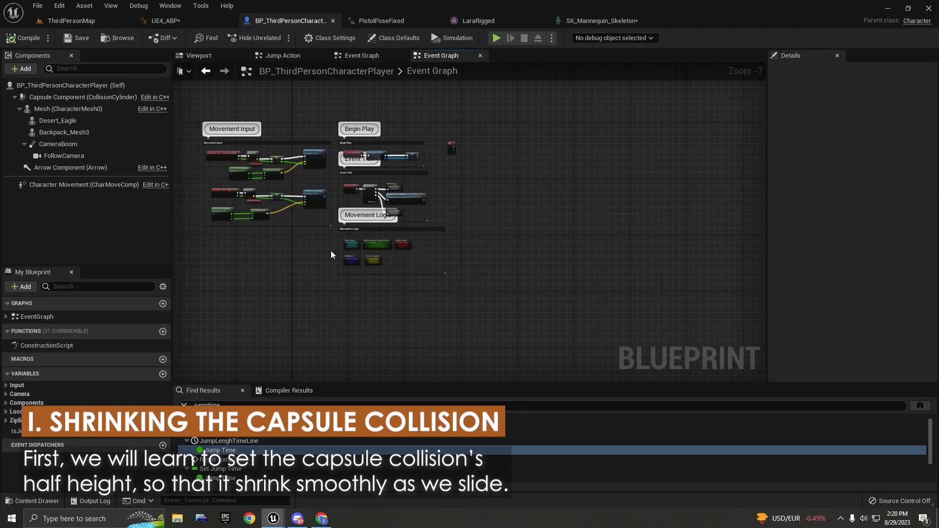
scroll(371, 249, up, 8)
scroll(411, 250, down, 12)
right_drag(325, 262, 346, 234)
scroll(409, 194, up, 9)
scroll(527, 246, down, 3)
right_drag(527, 247, 408, 169)
scroll(399, 181, up, 6)
scroll(503, 157, down, 8)
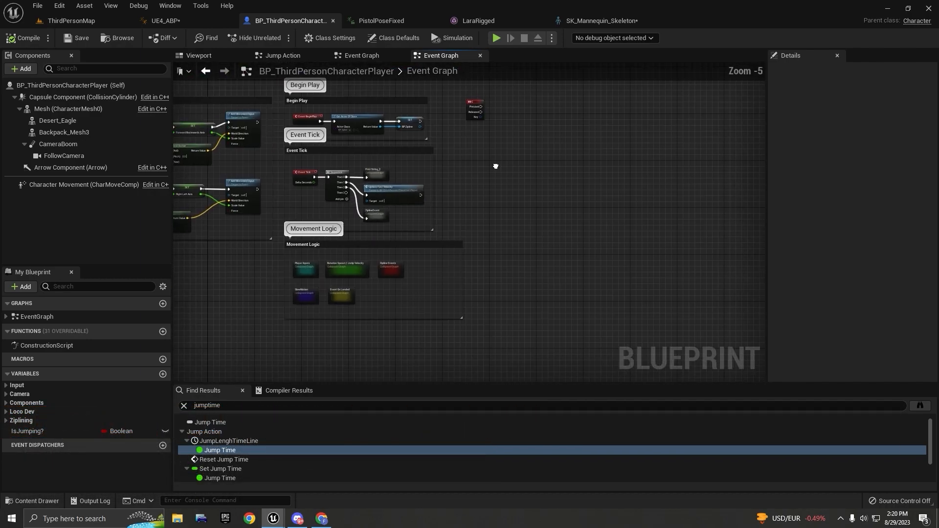
scroll(439, 197, up, 6)
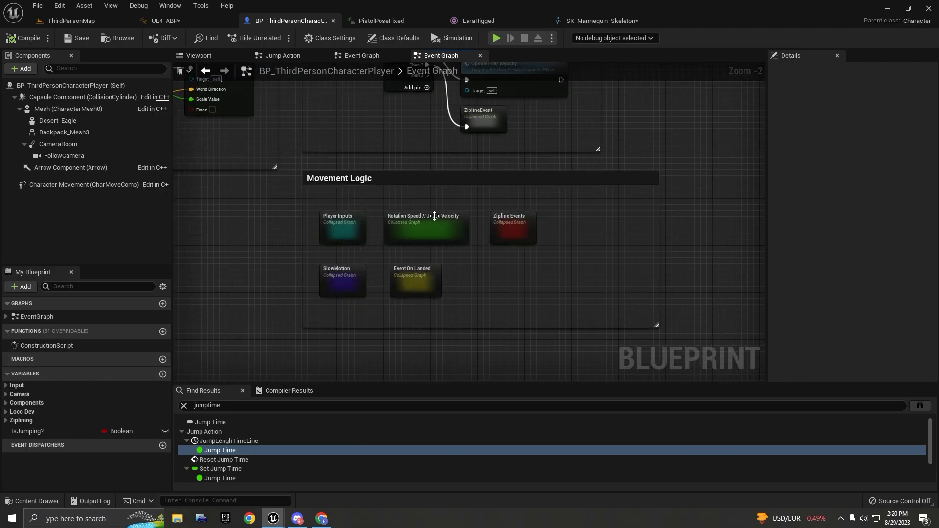
scroll(471, 172, down, 5)
scroll(490, 184, up, 7)
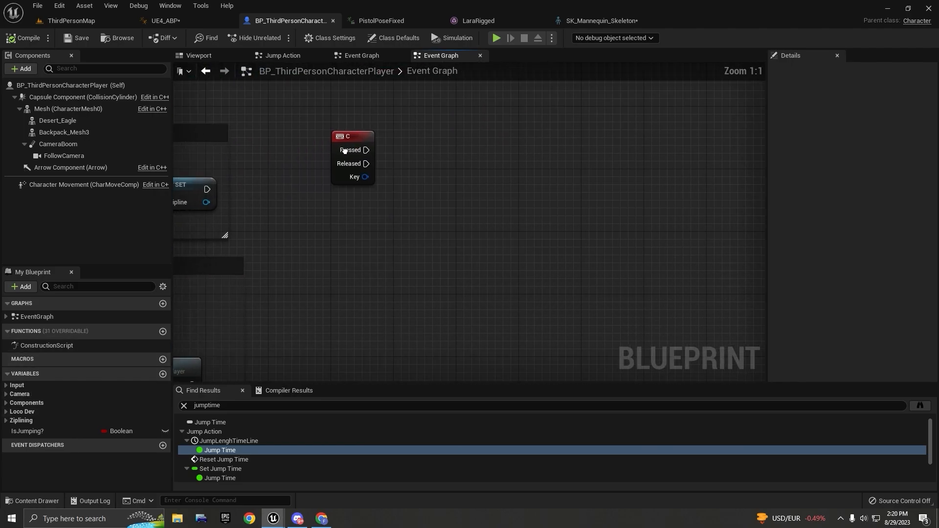
- Beside the C key event, place a Capsule Component reference and add a Set Capsule Half Height node from it
click(359, 163)
drag(359, 160, 367, 162)
drag(398, 129, 454, 188)
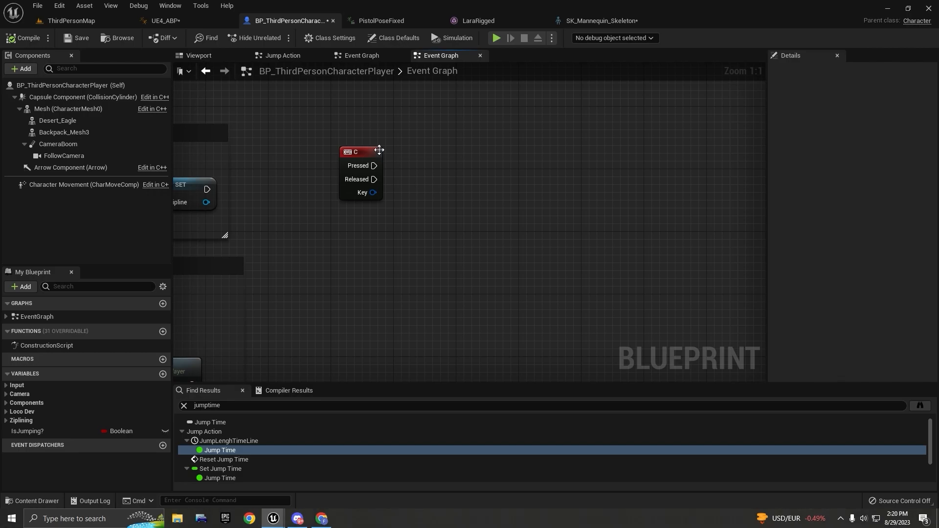
drag(374, 165, 521, 132)
drag(83, 97, 506, 182)
text(set)
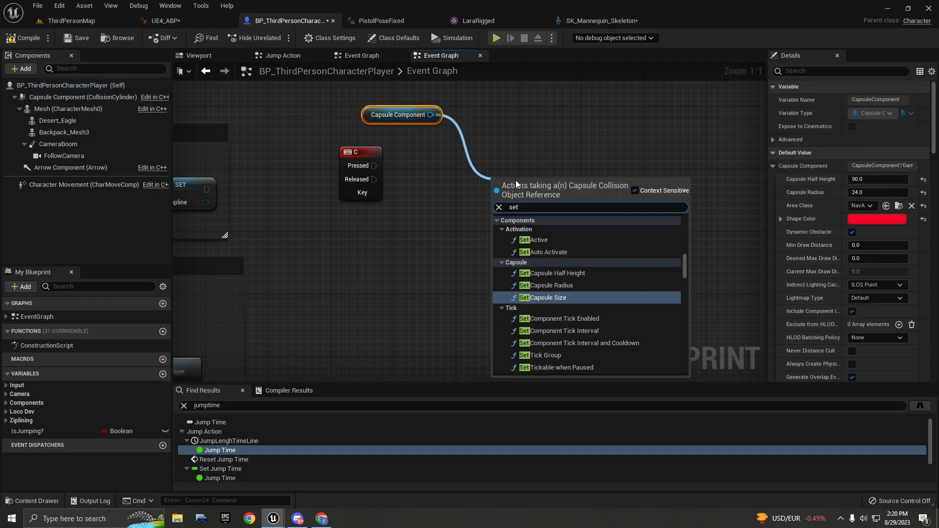
text( half)
key(Return)
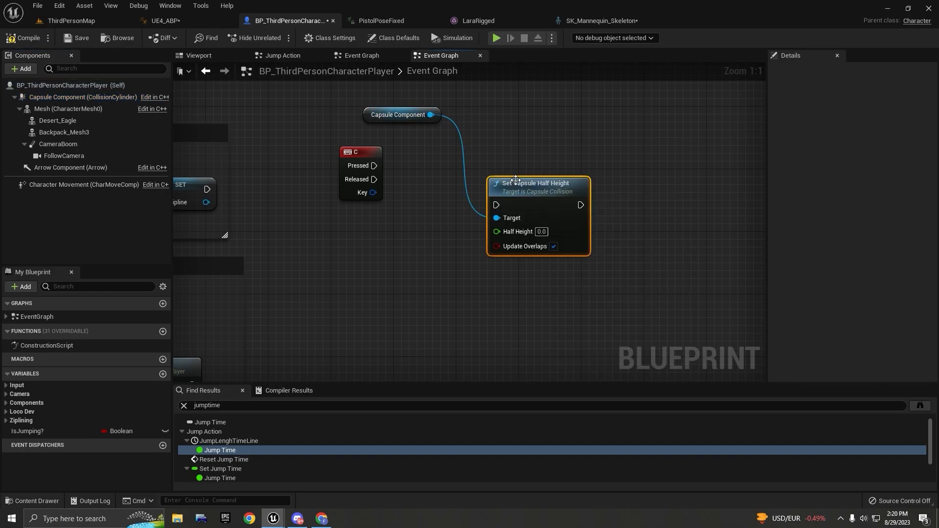
- Run Set Capsule Half Height from the C key's Pressed output, arrange its nodes, and set Half Height to 40.0
drag(544, 191, 497, 159)
drag(366, 121, 489, 160)
drag(488, 157, 487, 134)
drag(374, 166, 456, 150)
drag(455, 107, 496, 143)
drag(500, 146, 503, 154)
click(502, 185)
text(40.0)
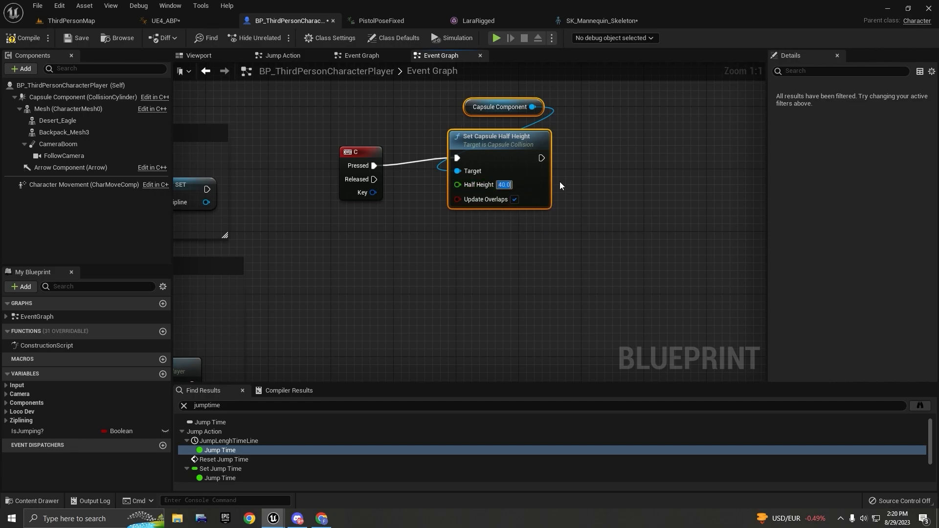
- Play ThirdPersonMap and run the character towards the obstacle to test the capsule height change
click(71, 21)
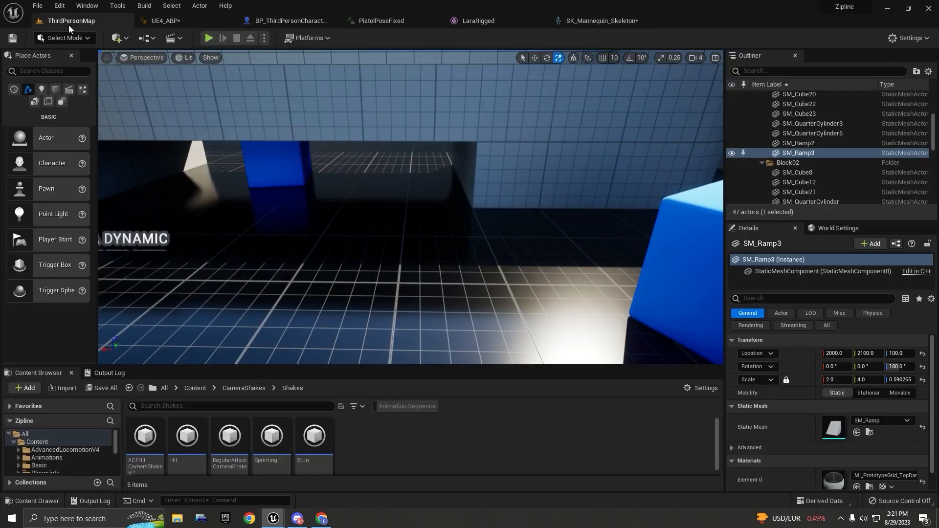
click(207, 39)
key(w)
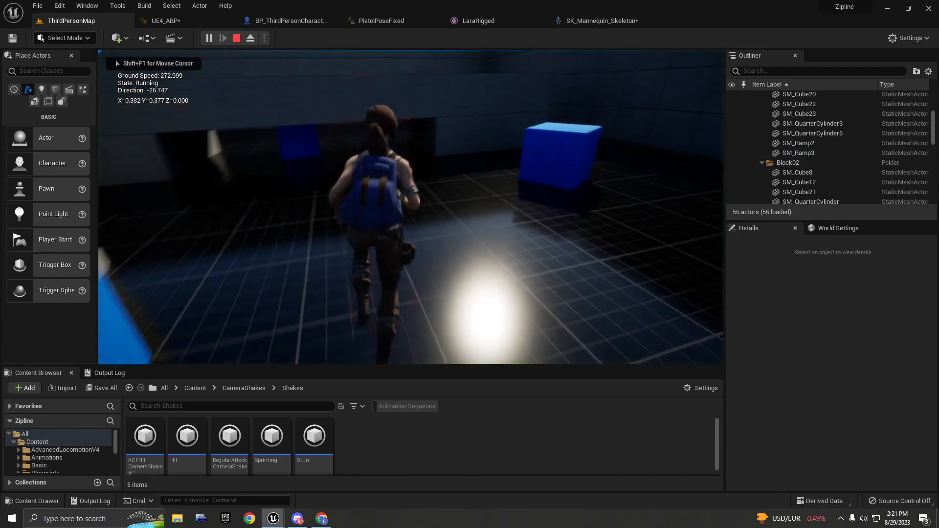
key(space)
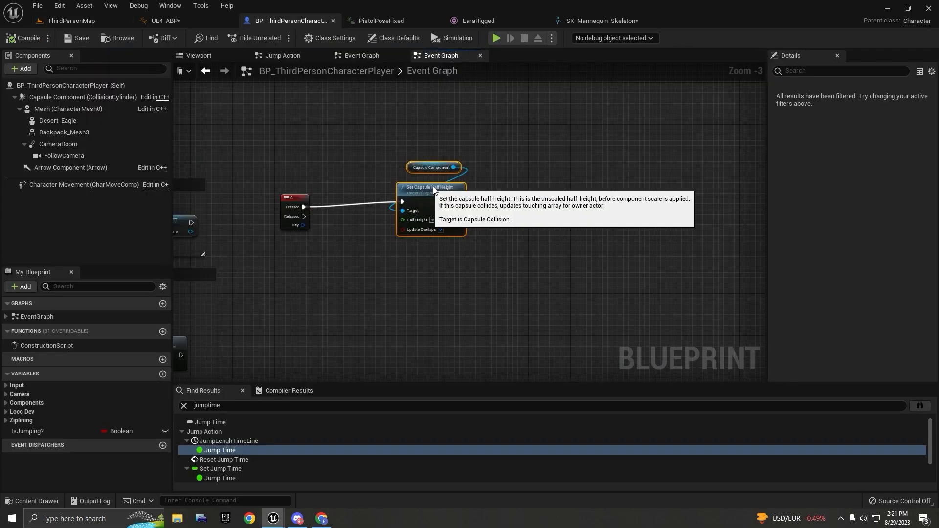
- Make room before Set Capsule Half Height and add a timeline whose Play input runs from the C key's Pressed output
drag(428, 186, 463, 185)
scroll(330, 218, up, 3)
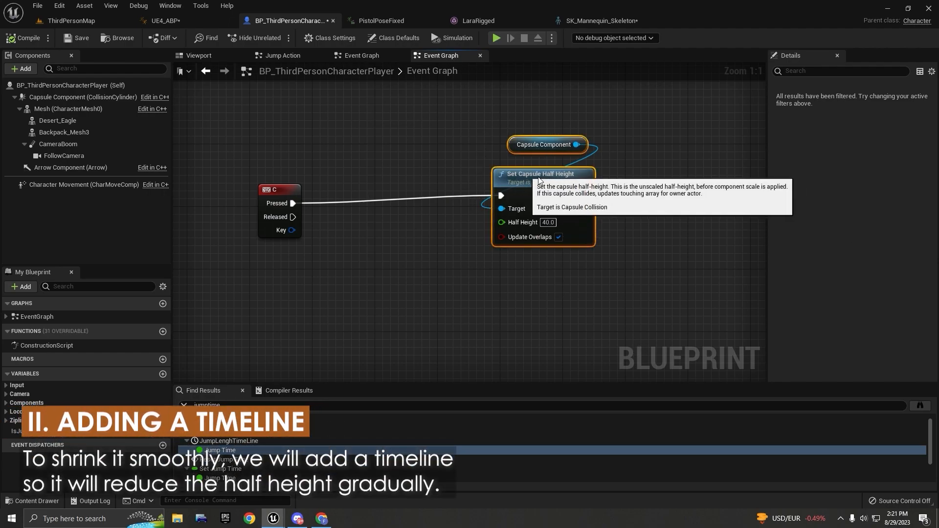
drag(503, 175, 543, 183)
drag(292, 202, 362, 194)
text(add timeline)
key(Return)
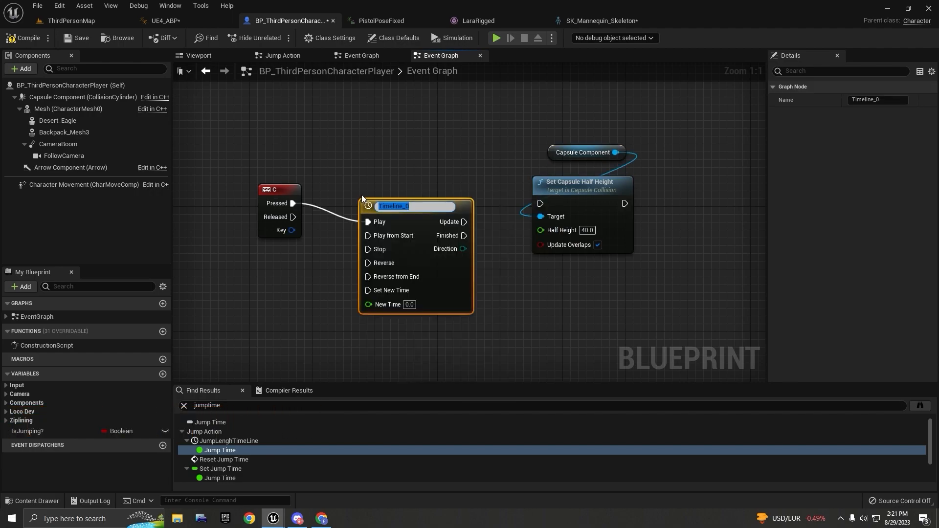
- Name the new timeline SetCapsuleHeight
text(Timel)
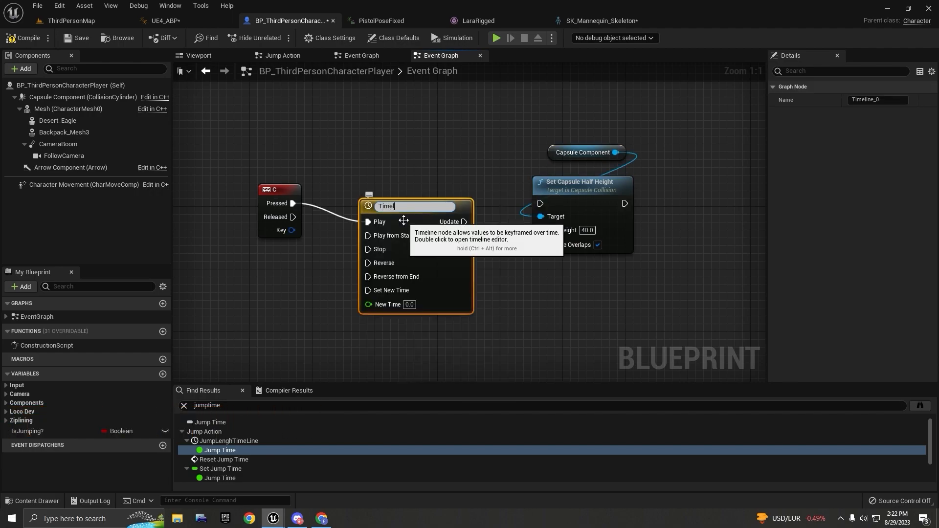
key(BackSpace)
key(BackSpace)
key(BackSpace)
key(BackSpace)
text(SetCapsuleHeight)
key(Return)
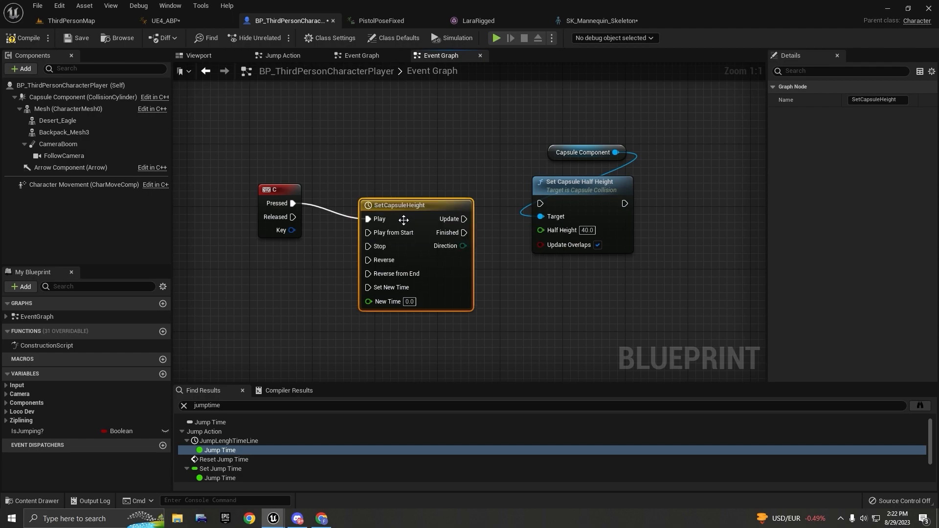
- Line up the timeline with the C key event and connect its Update output to Set Capsule Half Height
drag(404, 205, 389, 189)
right_drag(485, 217, 469, 217)
scroll(470, 216, down, 1)
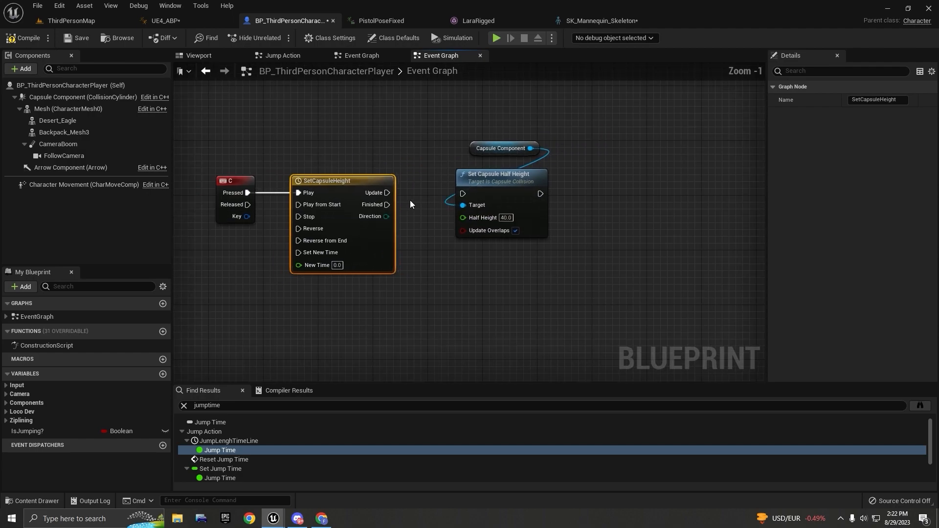
drag(387, 192, 468, 193)
drag(452, 133, 526, 181)
scroll(414, 190, up, 1)
- Connect the C key's Released output to the timeline's Reverse and reroute Pressed to Play from Start
right_drag(411, 212, 550, 174)
scroll(529, 190, down, 1)
scroll(529, 189, up, 1)
scroll(550, 174, down, 1)
drag(463, 150, 523, 147)
click(507, 148)
drag(370, 171, 472, 196)
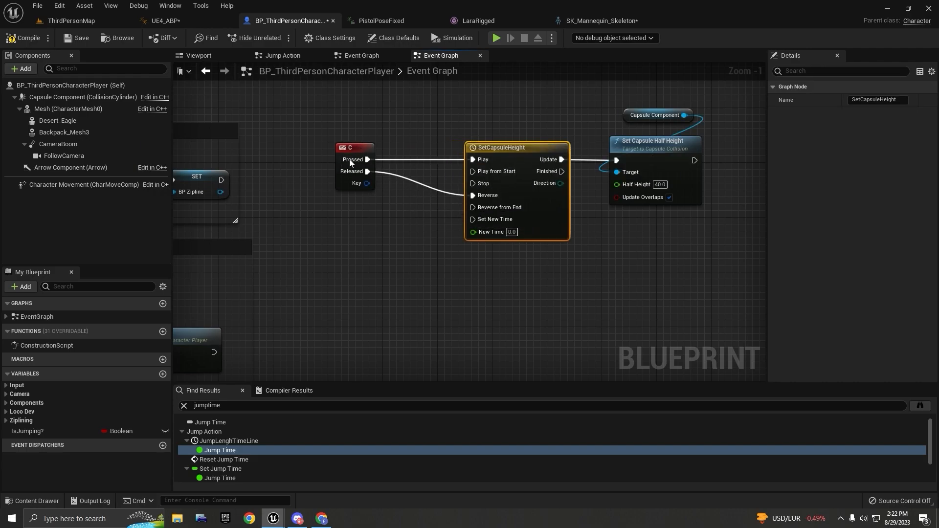
mouse_move(472, 160)
ctrl+mouse_down()
mouse_move(509, 173)
mouse_move(473, 171)
ctrl+mouse_up()
scroll(448, 147, down, 1)
drag(419, 115, 597, 209)
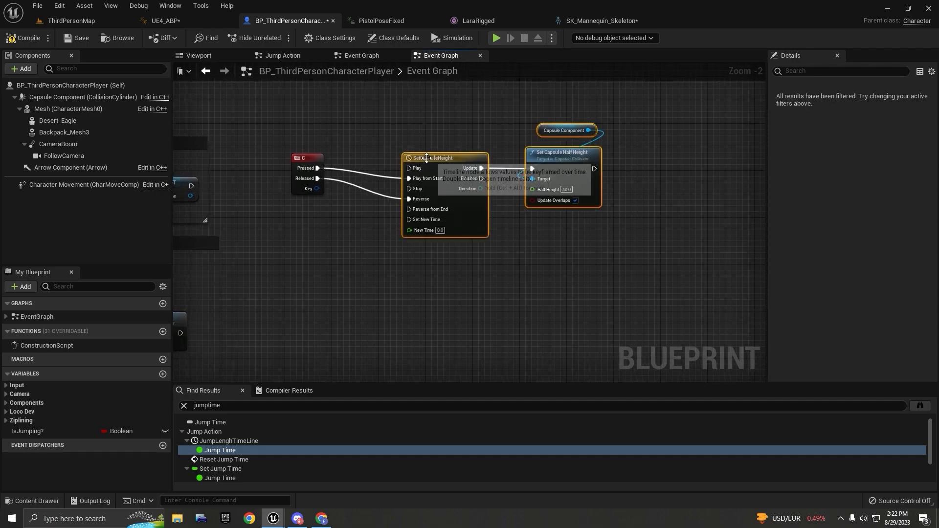
scroll(424, 139, up, 2)
click(421, 137)
scroll(421, 137, down, 1)
right_drag(421, 137, 314, 141)
drag(388, 112, 511, 156)
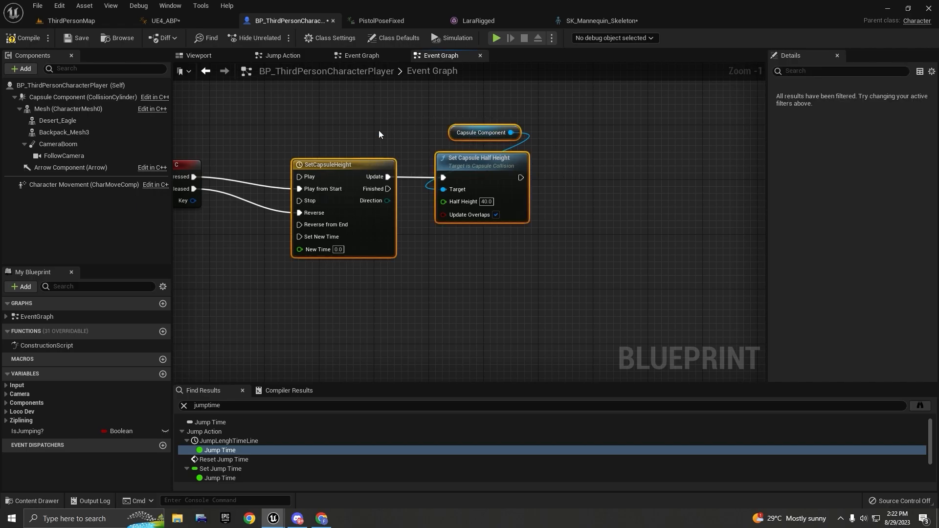
right_drag(380, 134, 487, 128)
- Open the SetCapsuleHeight timeline for editing and set its length to 0.35
double_click(432, 155)
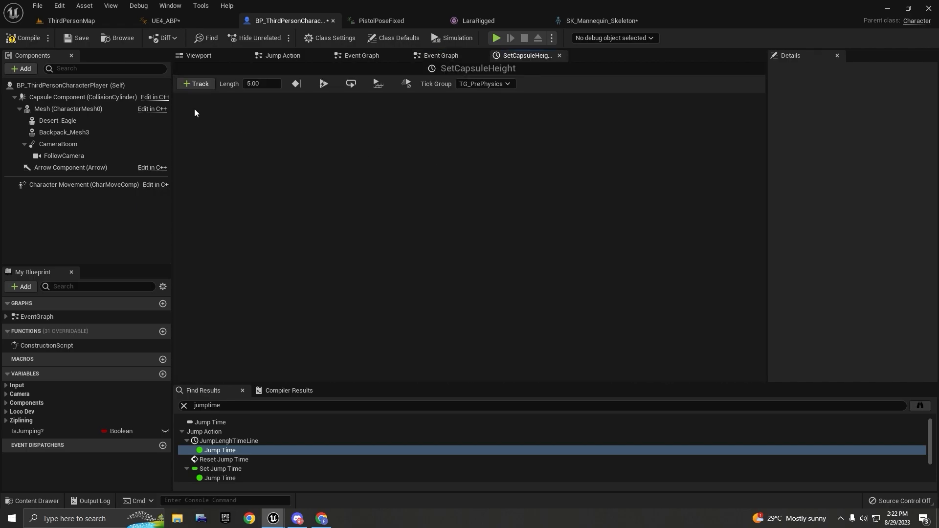
click(258, 87)
text(.35)
key(Return)
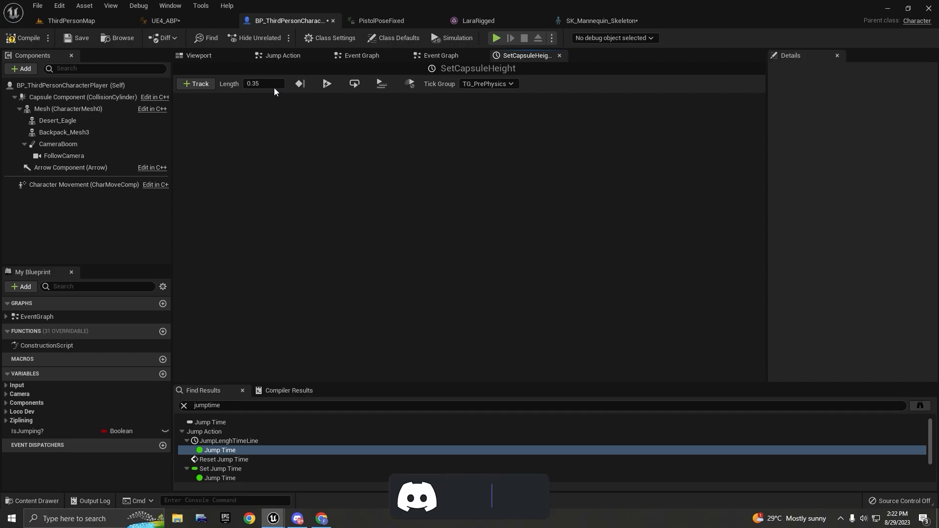
- Add a float track named SetCapsuleHeight to the timeline
click(200, 84)
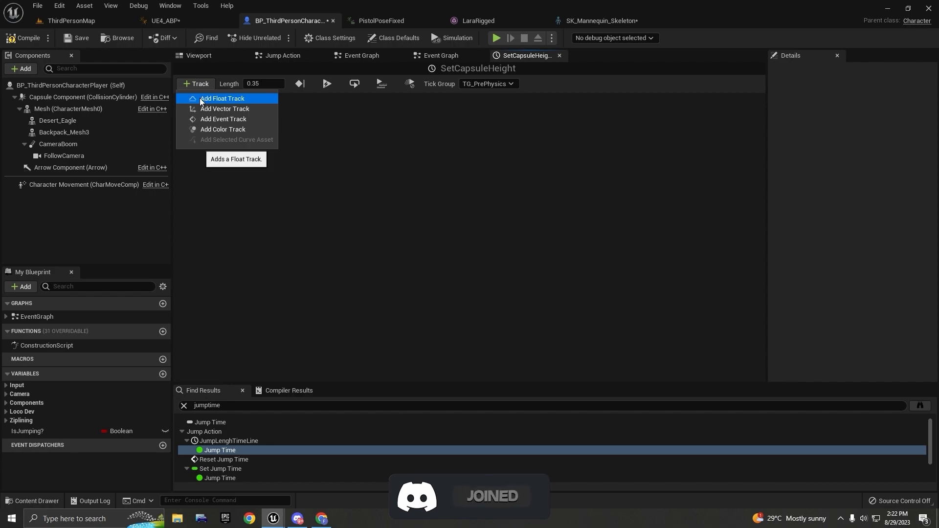
click(201, 97)
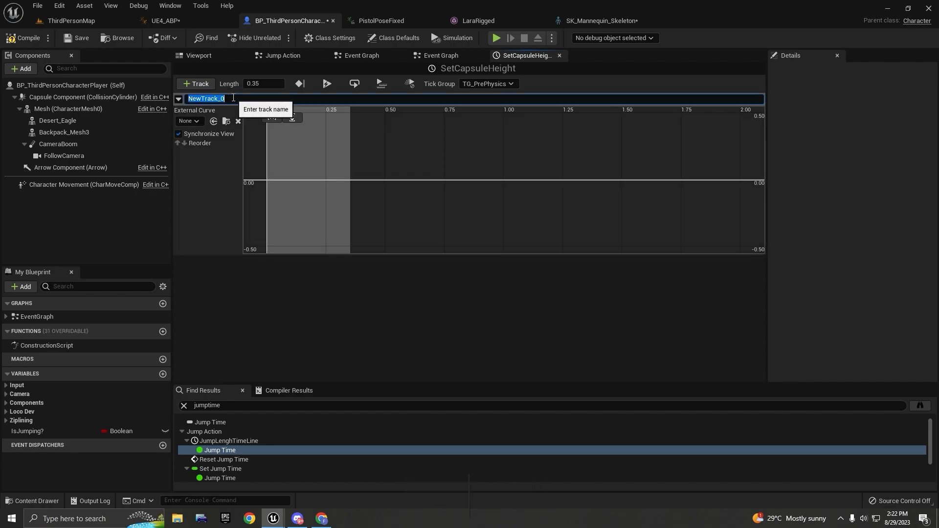
text(SetCapsuleHeight)
key(Return)
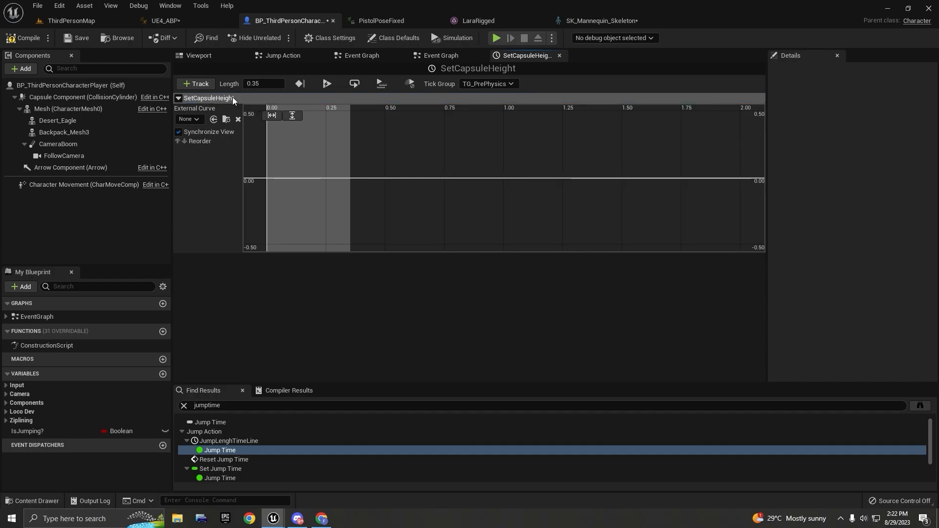
- Check the Capsule Component's default half height and review the timeline's connections in the event graph
click(75, 99)
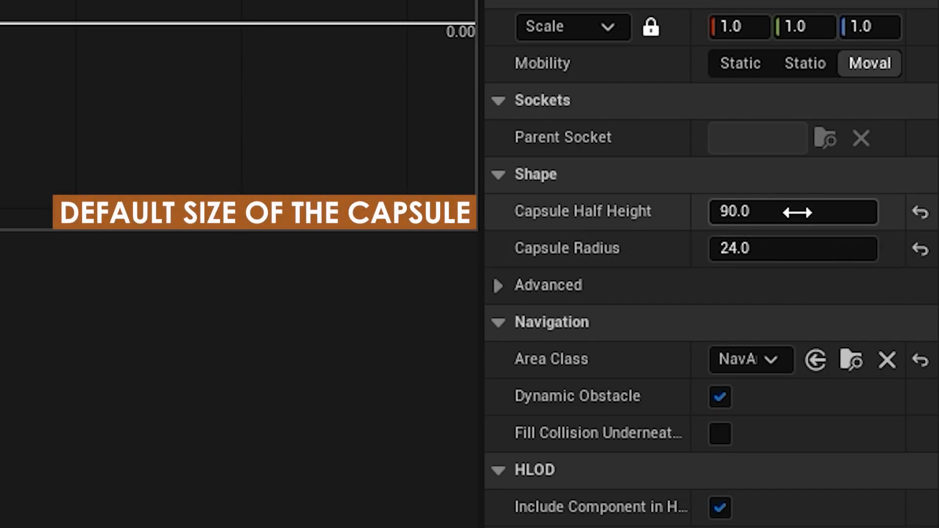
scroll(239, 115, down, 3)
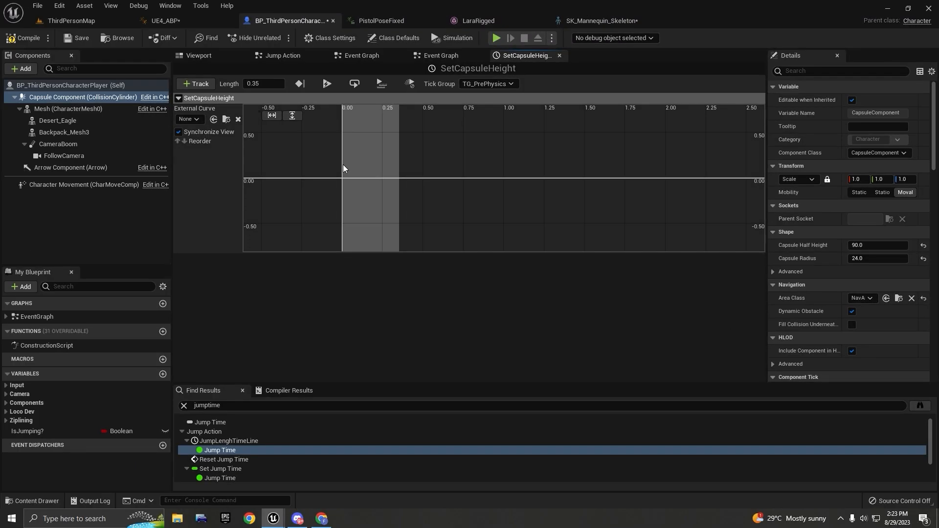
right_click(342, 164)
click(360, 55)
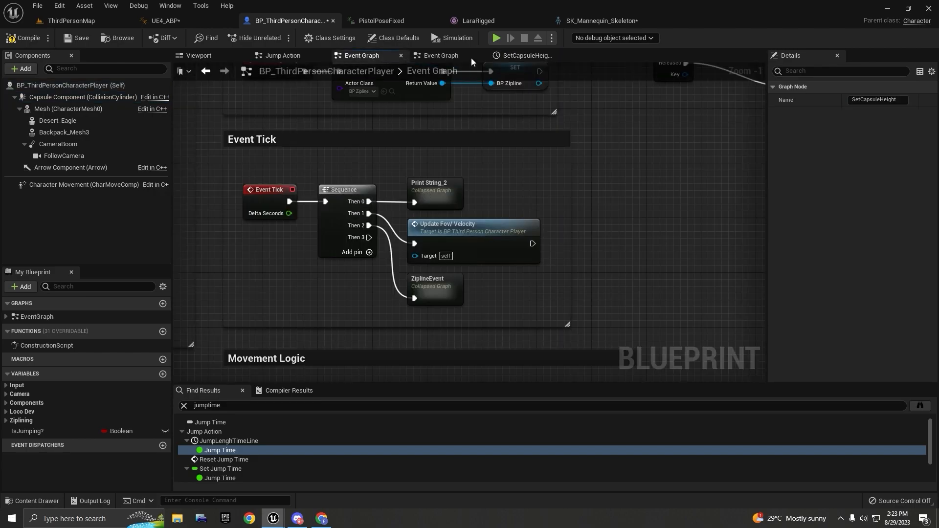
click(441, 55)
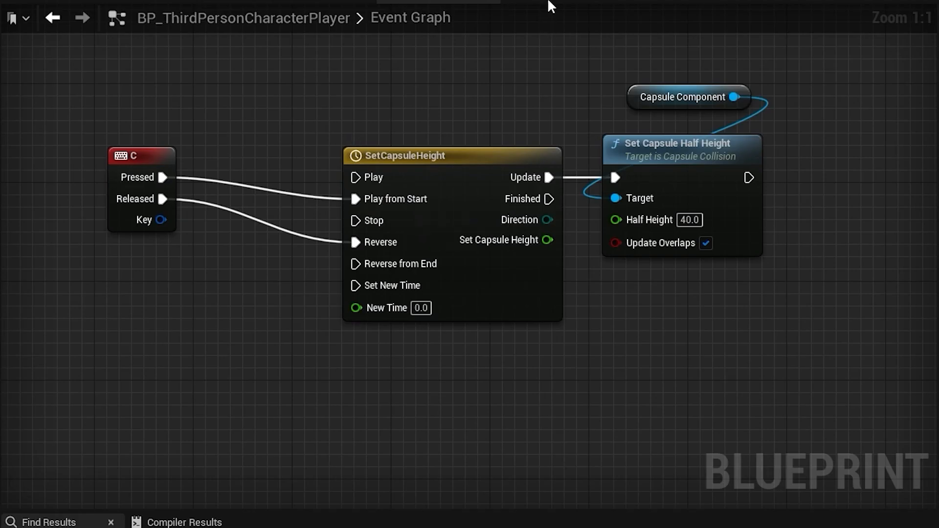
click(527, 55)
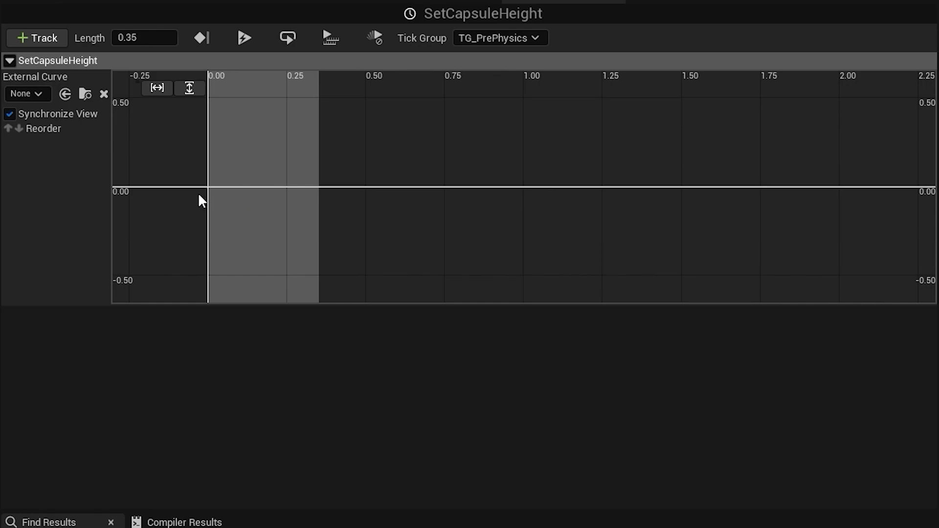
- Add a key to the SetCapsuleHeight curve at time 0 with value 90
right_click(209, 188)
click(230, 218)
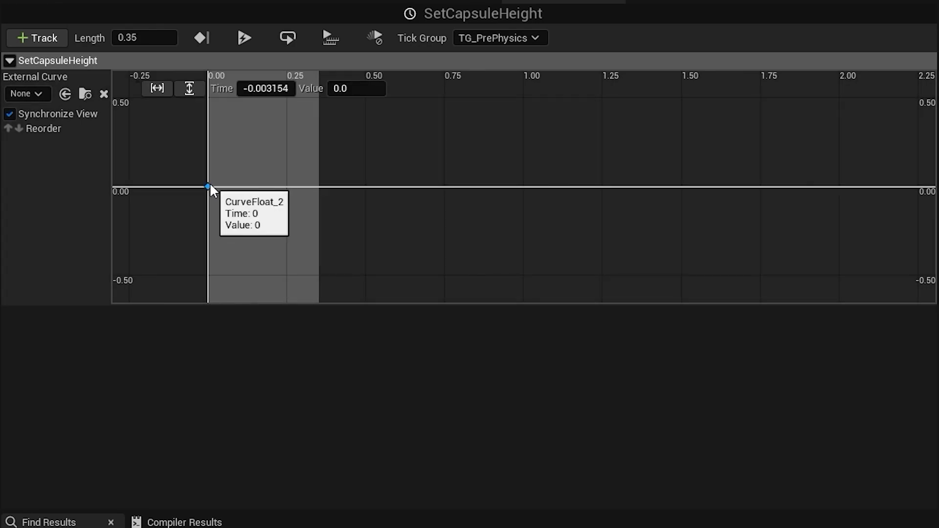
right_click(210, 176)
click(207, 187)
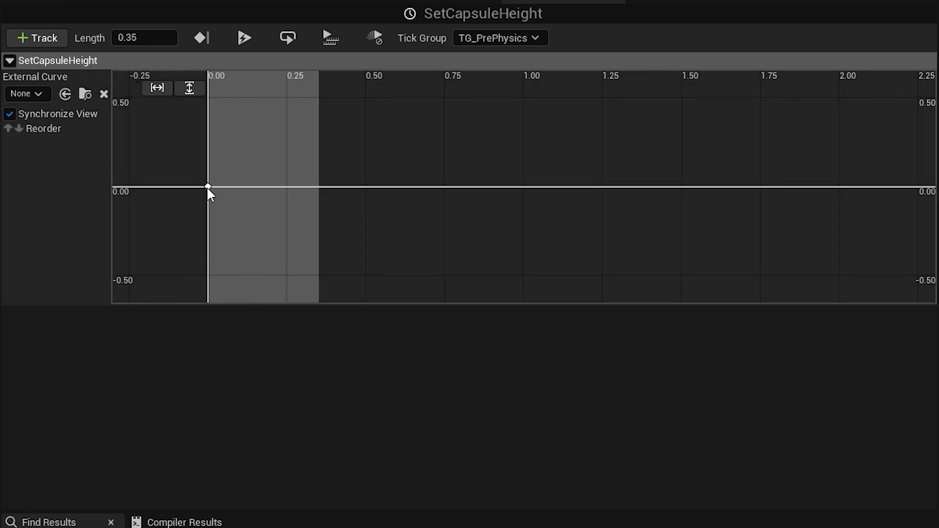
click(280, 90)
text(0)
key(Return)
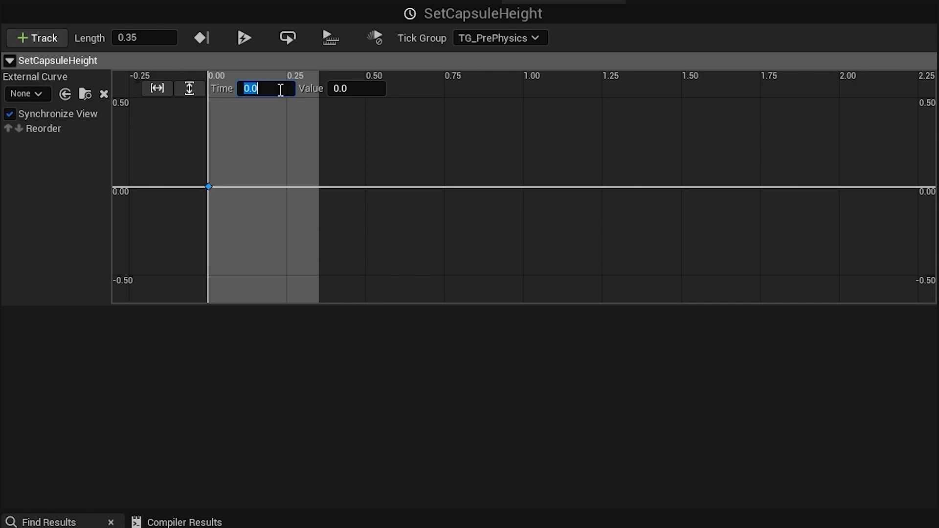
click(357, 90)
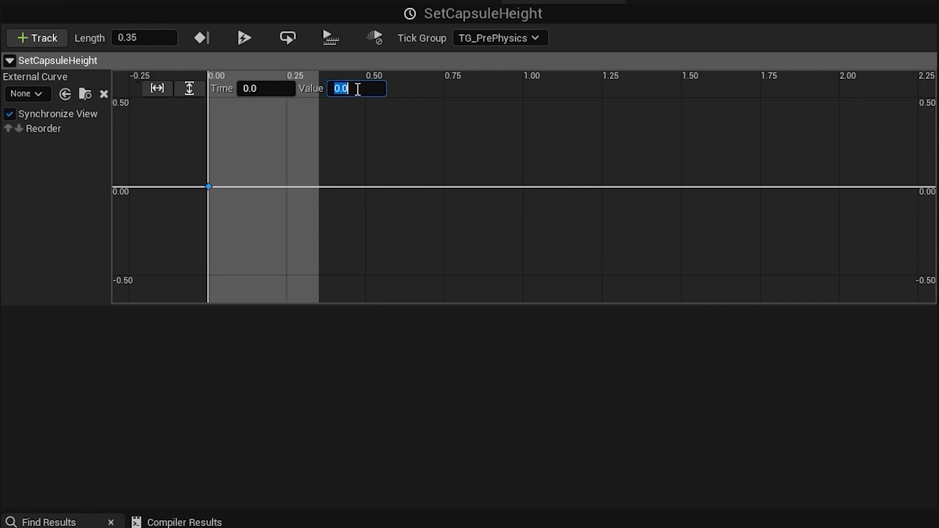
text(90)
key(Return)
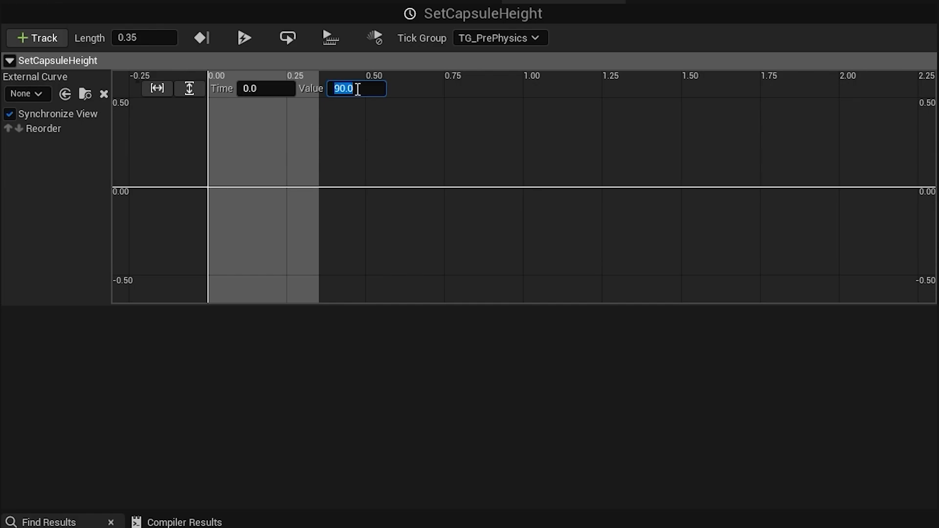
- Add a second key to the curve at time 0.35 with value 40 and fit the curve in view
click(303, 186)
right_click(301, 185)
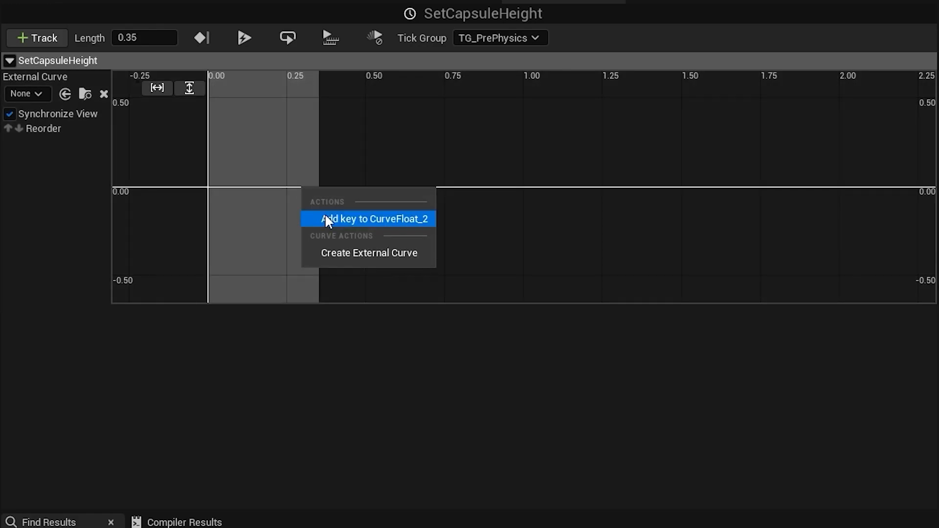
click(324, 213)
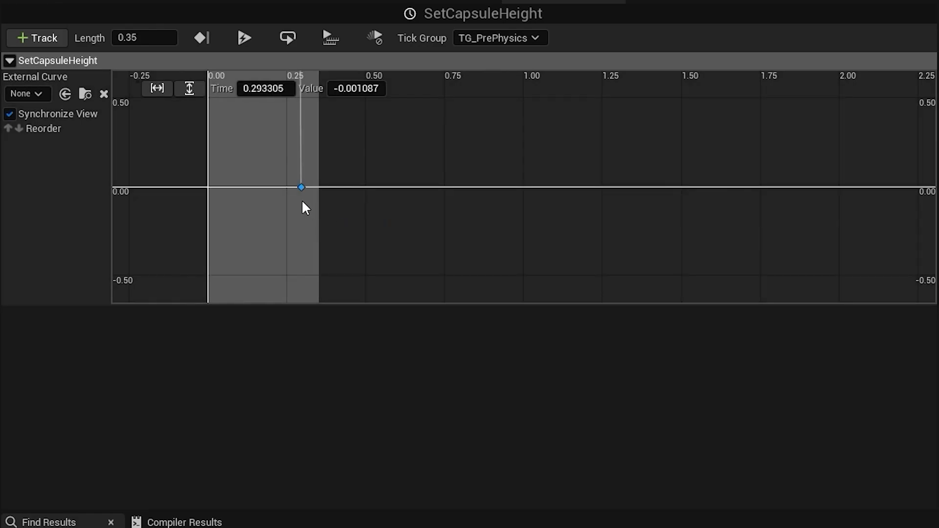
click(353, 89)
text(40)
key(Return)
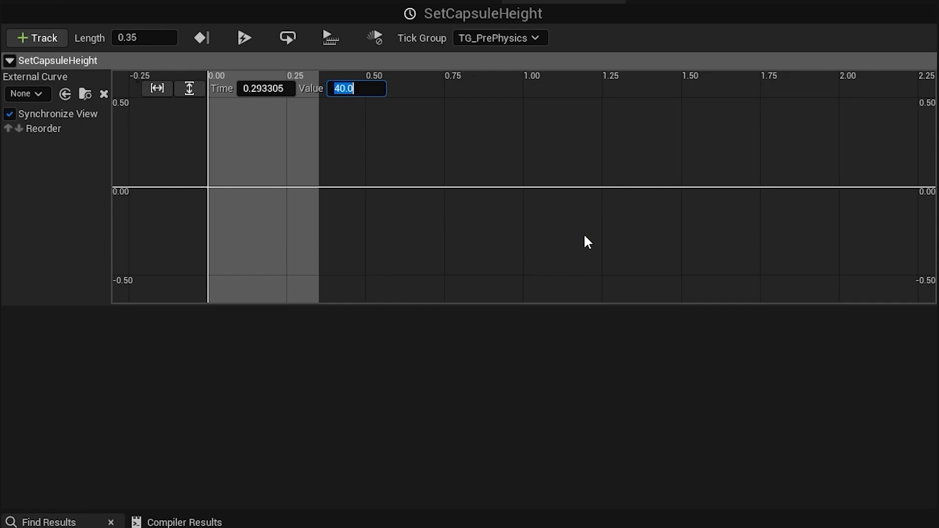
click(274, 91)
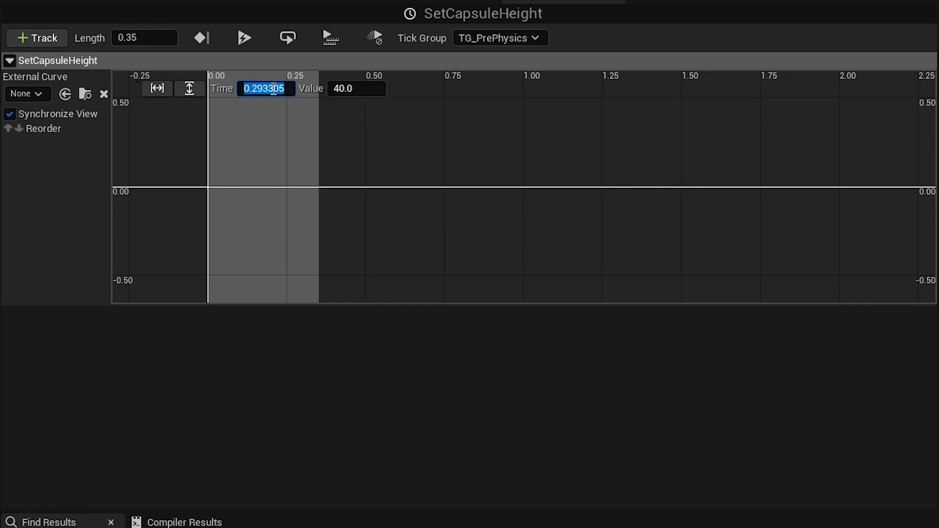
key(BackSpace)
text(.35)
key(Return)
click(189, 88)
click(166, 88)
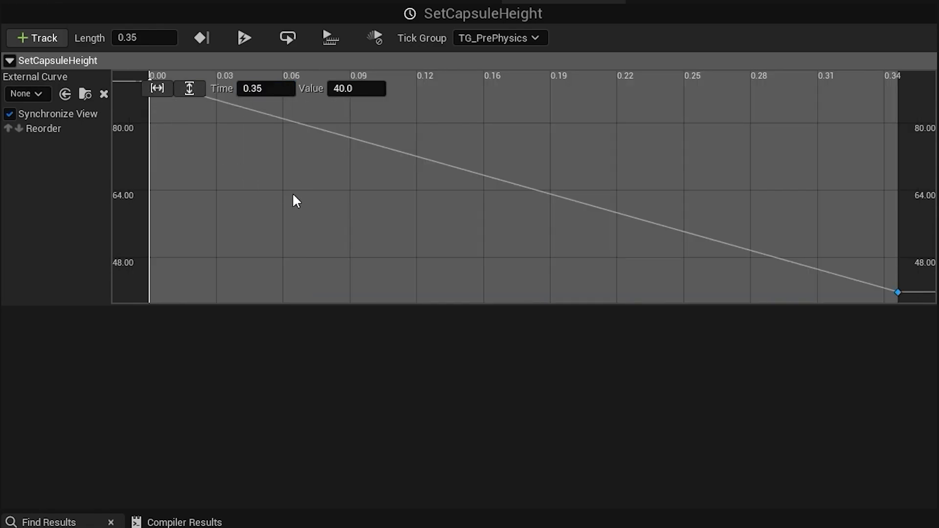
scroll(349, 215, down, 3)
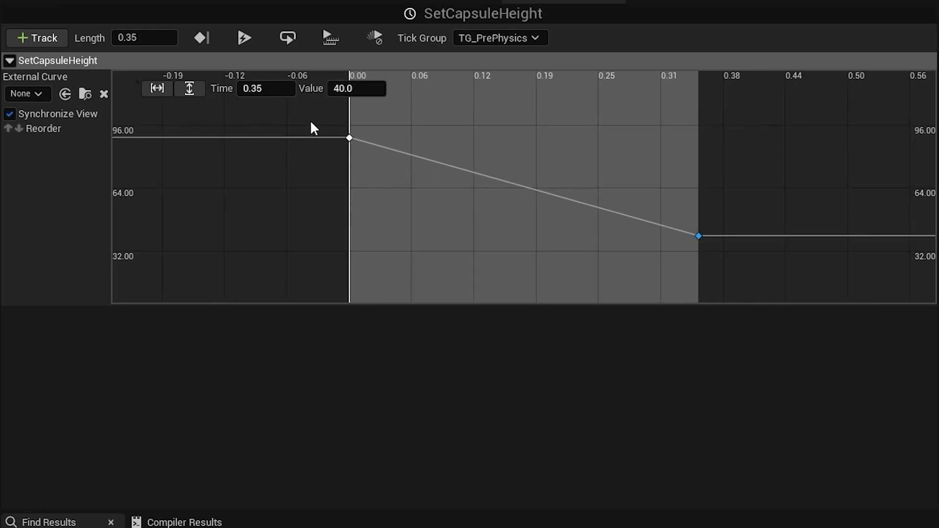
click(662, 230)
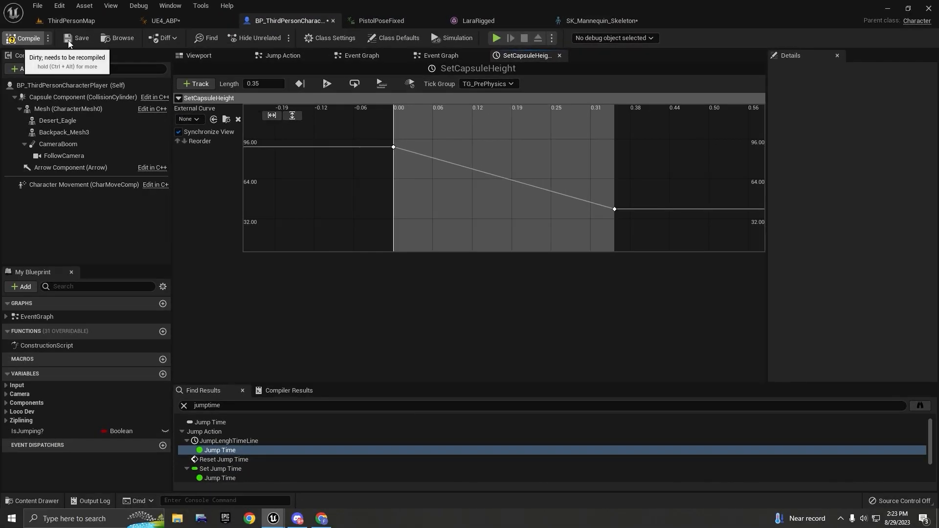
- Close the duplicate event graph and connect the timeline's Set Capsule Height output to Half Height on Set Capsule Half Height
click(441, 56)
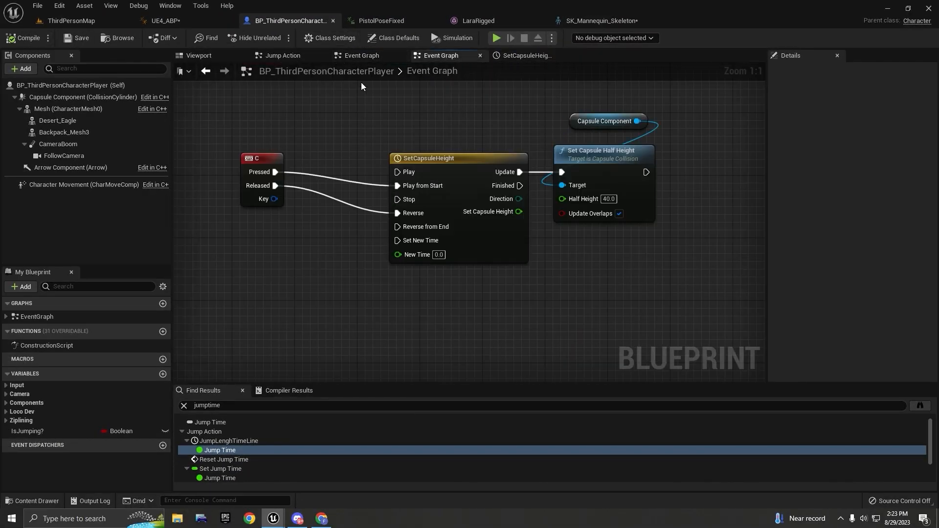
middle_click(368, 57)
right_drag(556, 219, 467, 195)
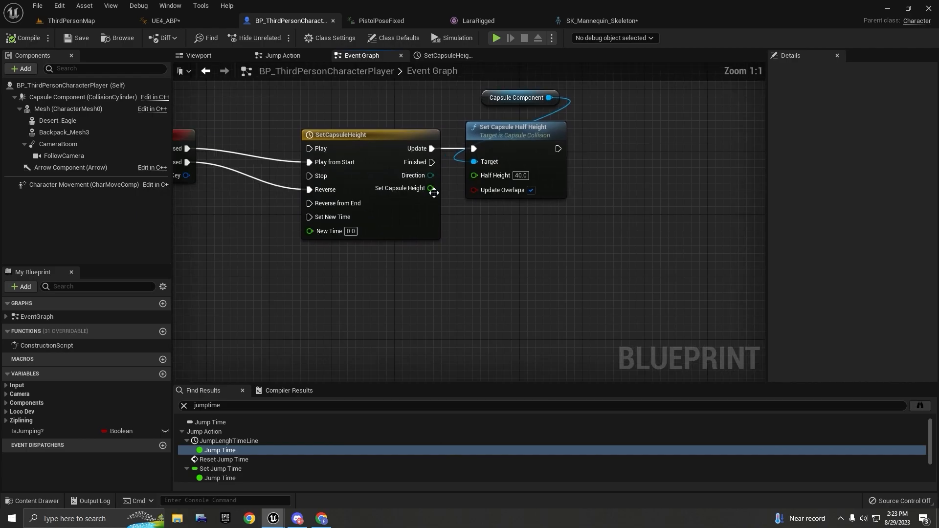
drag(431, 188, 484, 175)
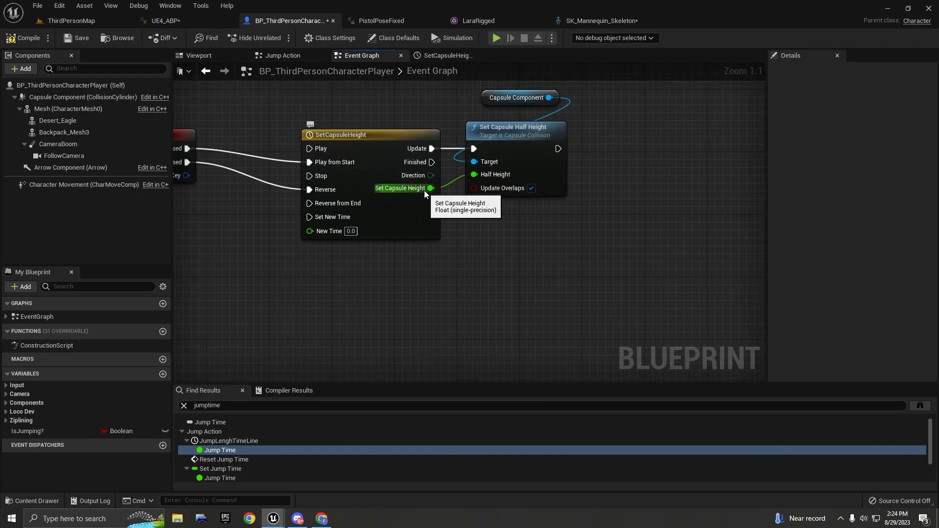
- Insert a Print String node on the timeline's Update output in the event graph
drag(424, 190, 492, 216)
scroll(492, 215, down, 1)
right_drag(492, 216, 487, 247)
drag(494, 266, 512, 109)
drag(488, 179, 564, 181)
scroll(491, 183, up, 1)
drag(425, 191, 466, 210)
text(print)
key(Return)
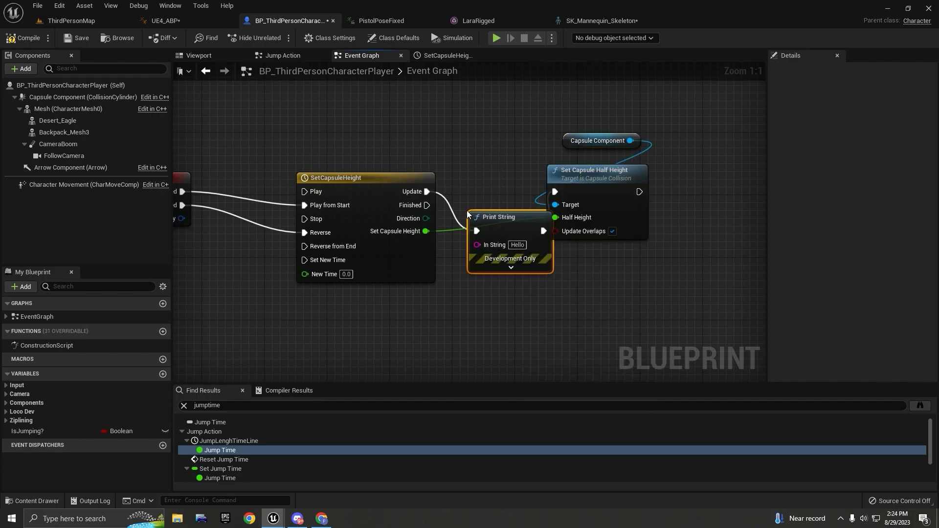
- Disconnect Print String from Set Capsule Half Height and feed its In String from the timeline's Set Capsule Height value
drag(551, 138, 578, 170)
drag(579, 170, 650, 163)
alt+click(542, 230)
drag(501, 223, 507, 190)
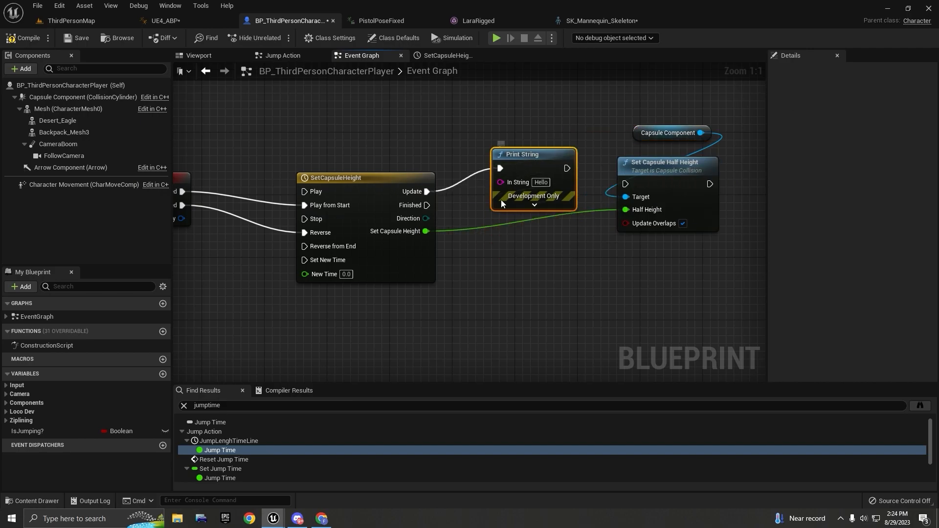
drag(420, 233, 500, 182)
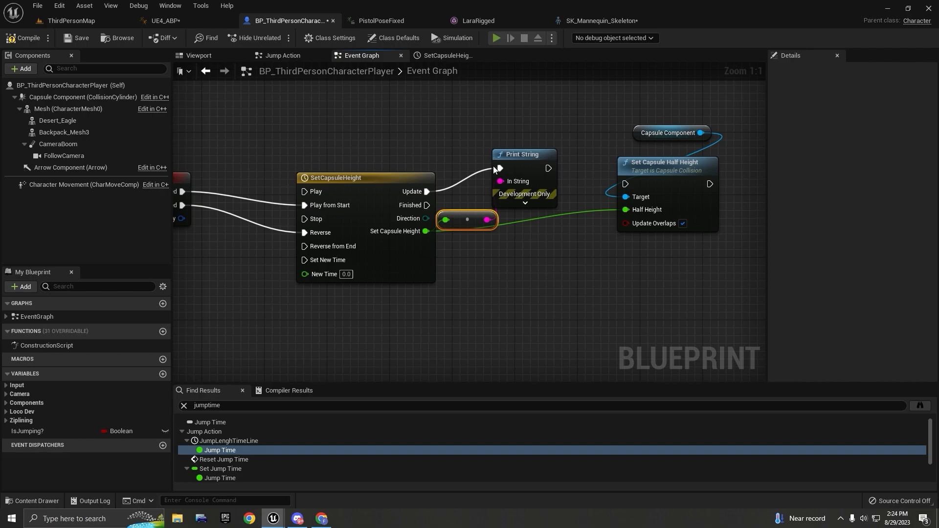
- Run the game preview and trigger the C key event to check the printed capsule height values
click(495, 38)
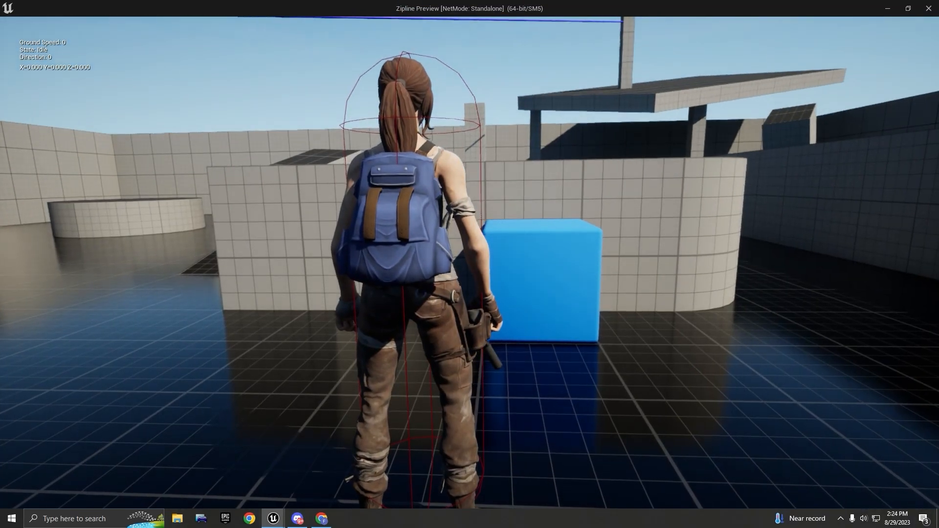
key(c)
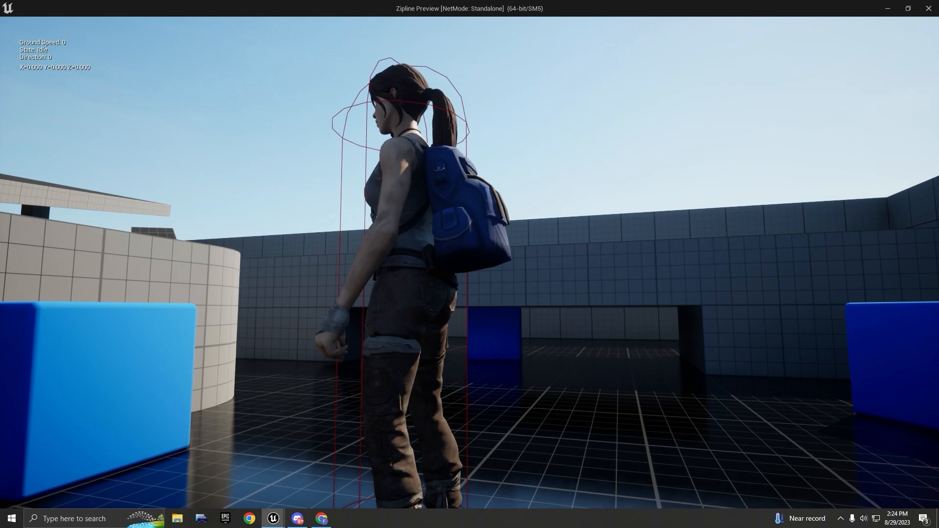
key(c)
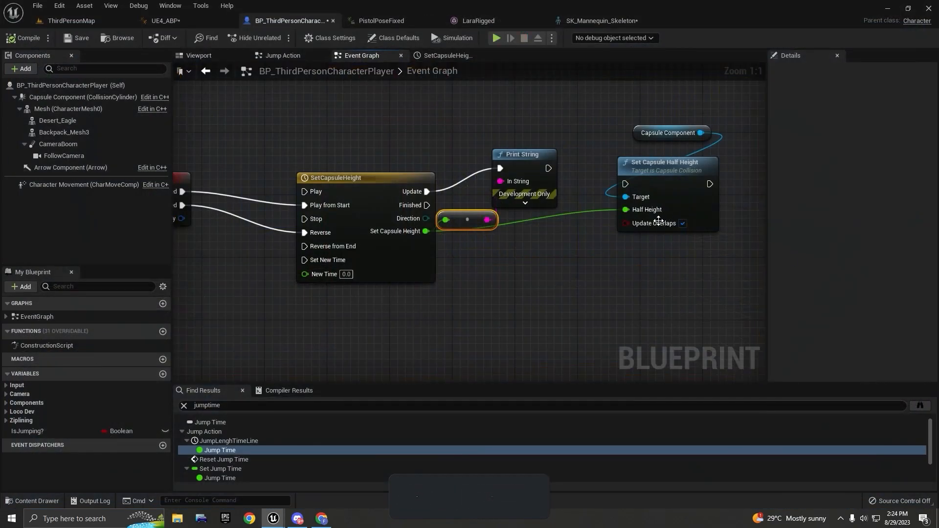
- Check the time and value of the last key on the SetCapsuleHeight curve, then return to the event graph
scroll(489, 205, down, 2)
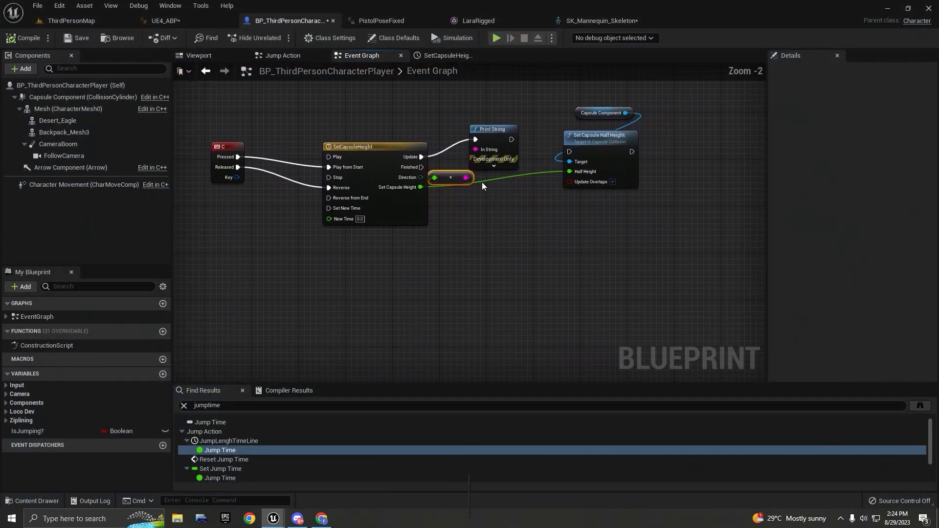
scroll(461, 178, up, 2)
drag(461, 177, 497, 230)
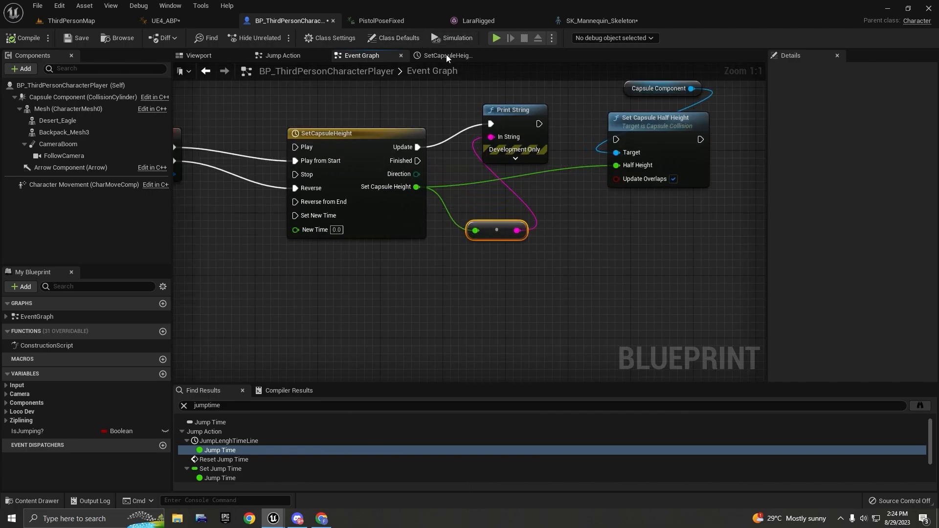
click(431, 55)
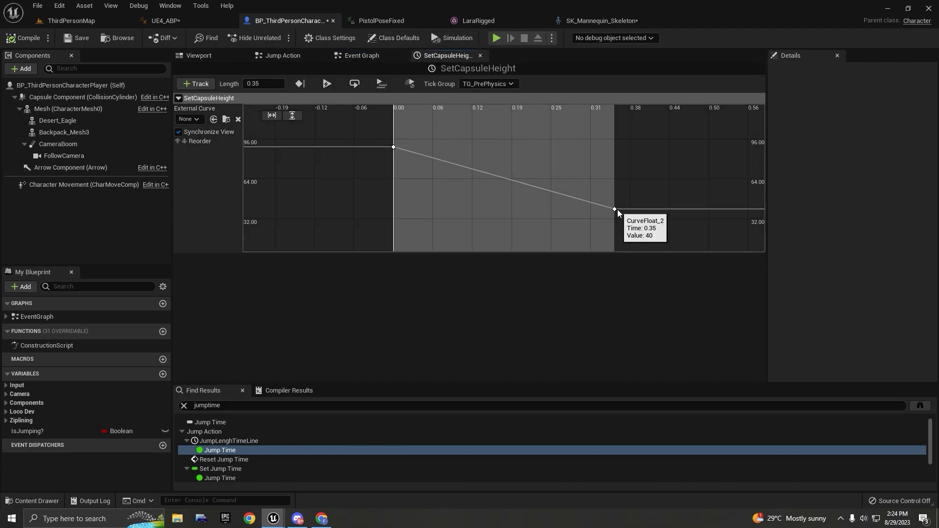
right_click(617, 209)
click(615, 209)
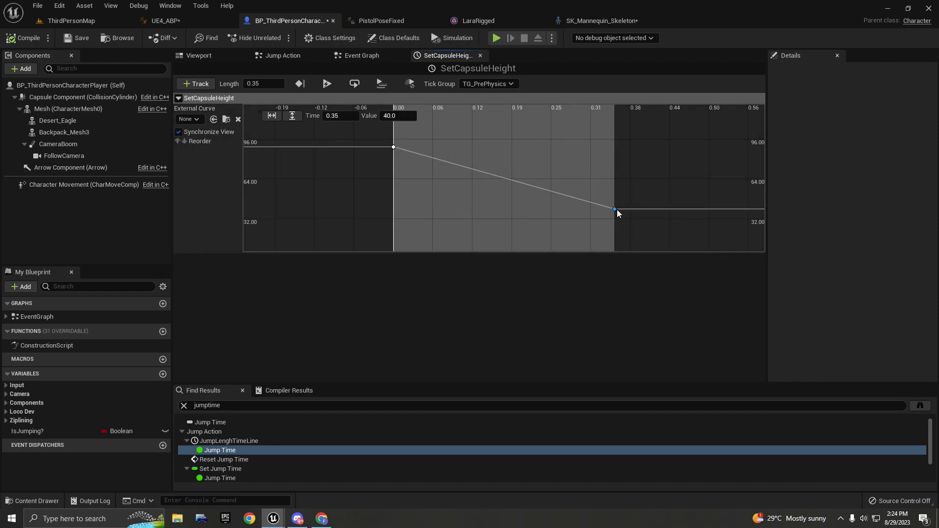
click(362, 55)
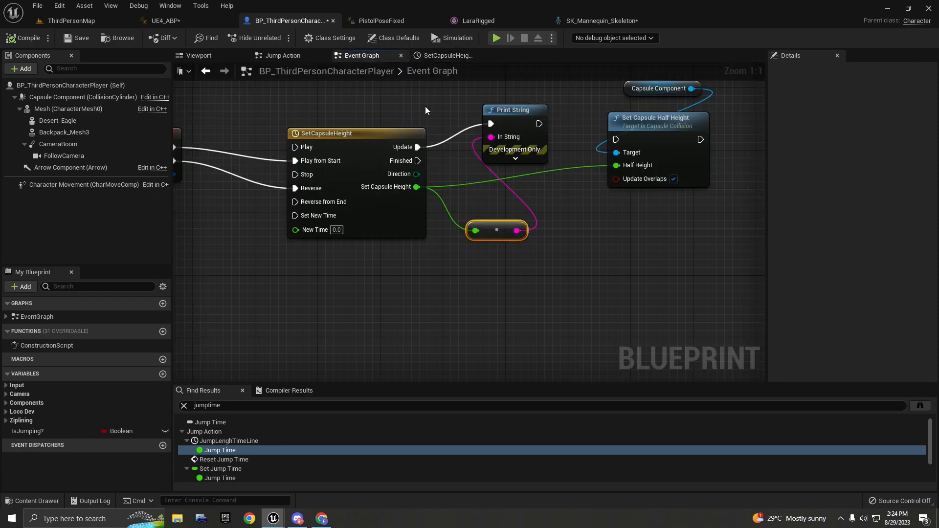
- Delete the Print String node and reconnect the timeline's Update output to Set Capsule Half Height, placing that node closer
scroll(438, 122, down, 1)
right_drag(440, 123, 367, 147)
scroll(391, 148, up, 1)
drag(432, 135, 482, 117)
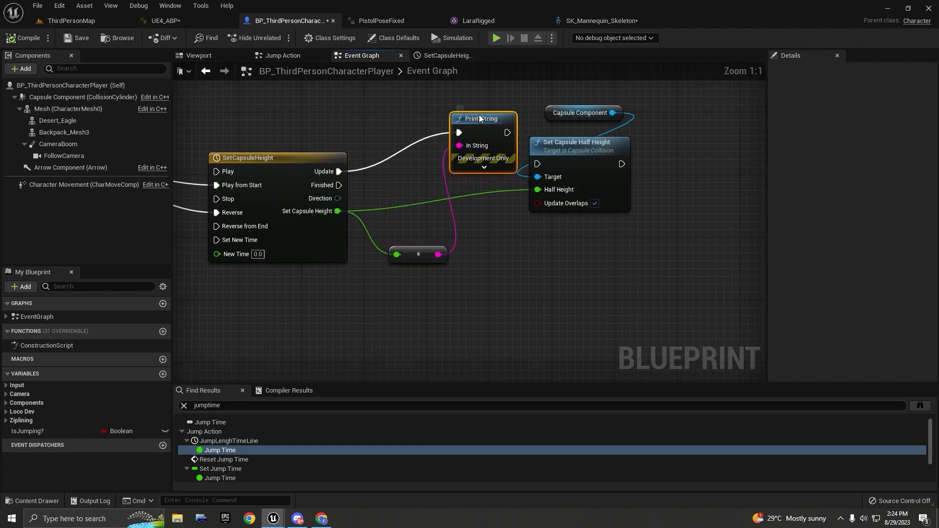
key(Delete)
drag(339, 172, 537, 164)
drag(524, 103, 502, 155)
scroll(196, 110, down, 1)
right_drag(195, 110, 318, 112)
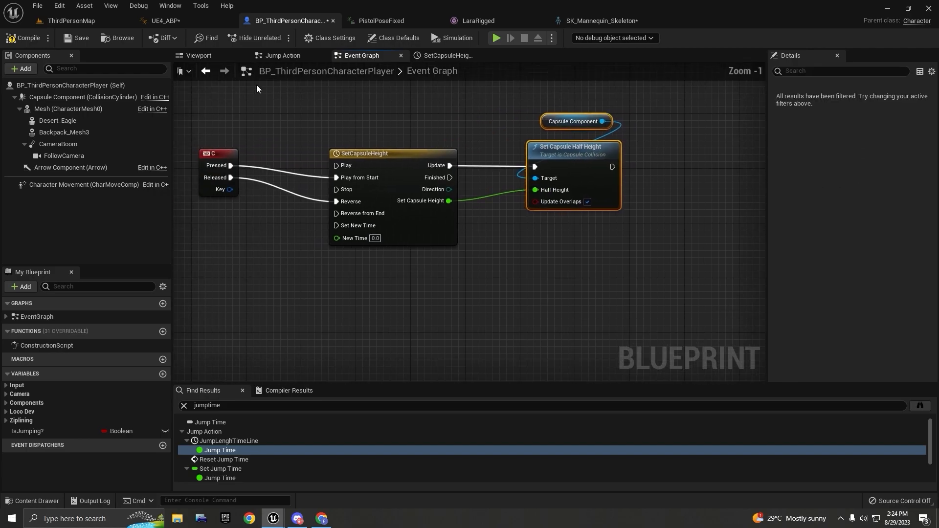
- Play ThirdPersonMap full screen and test the capsule shrinking while standing, jumping and running, then end the session
click(57, 22)
click(210, 37)
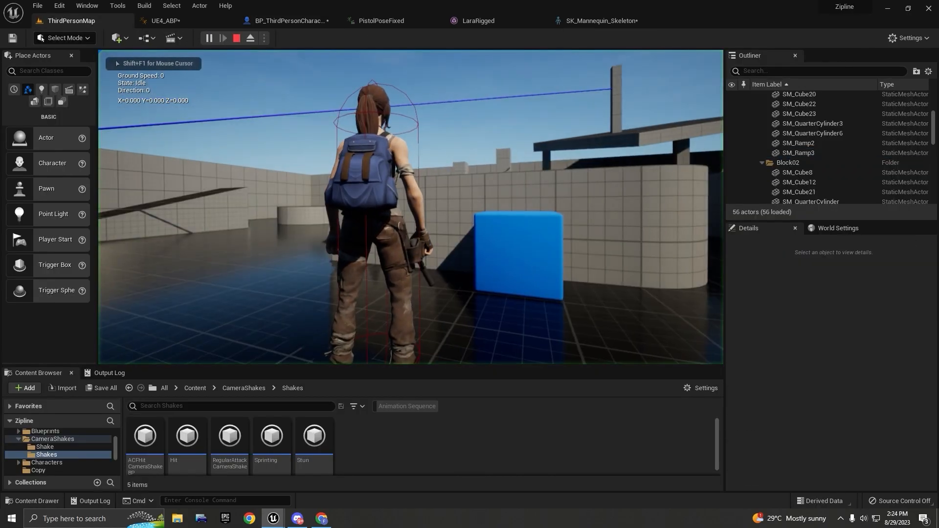
key(F11)
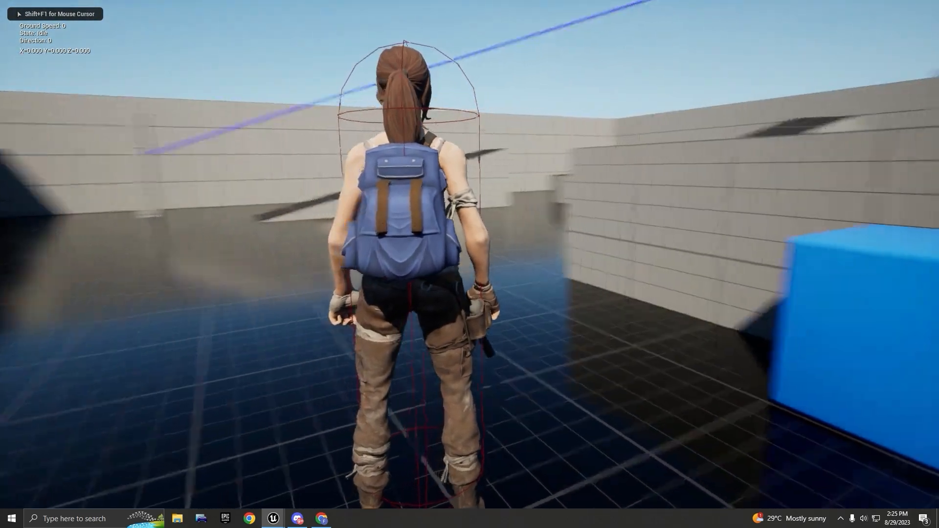
key(space)
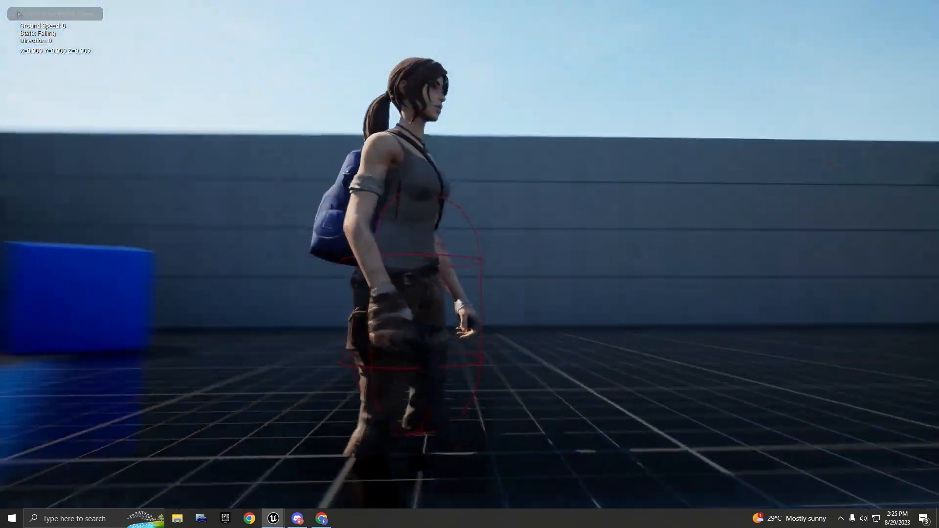
key(w)
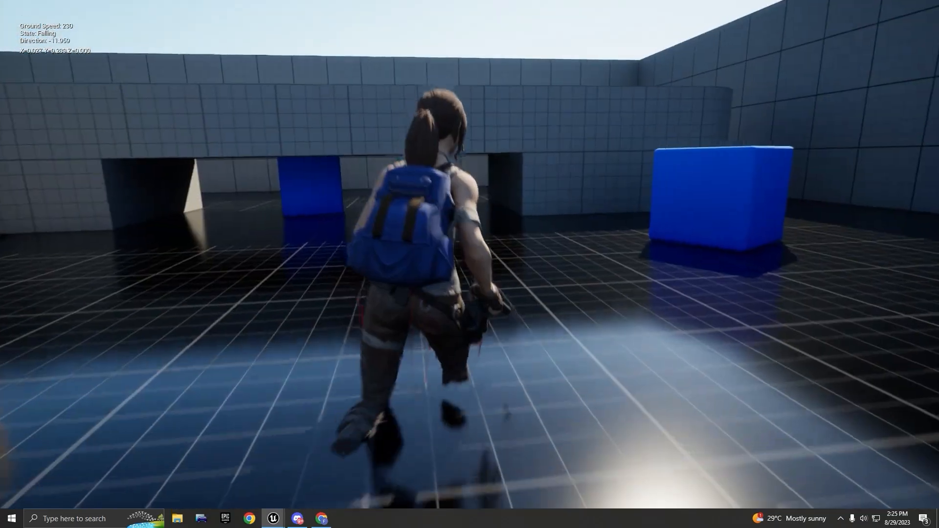
key(c)
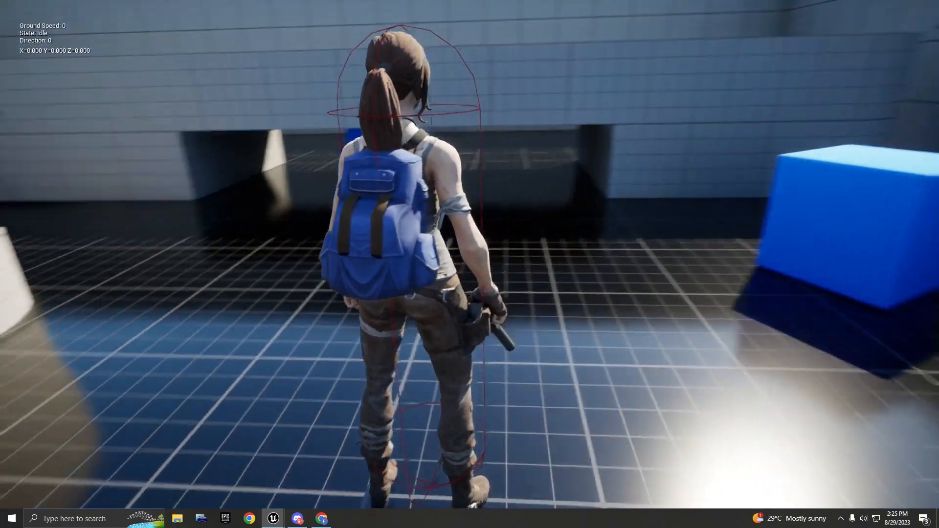
key(space)
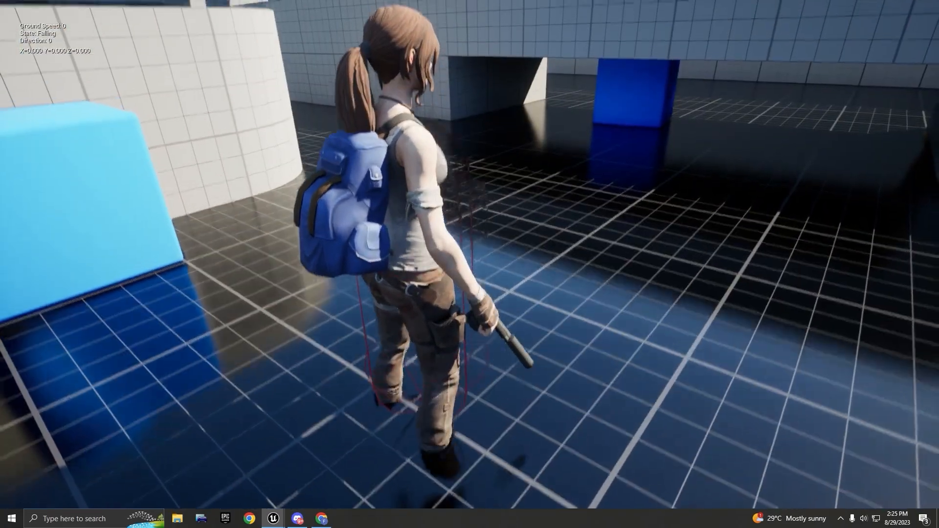
key(Escape)
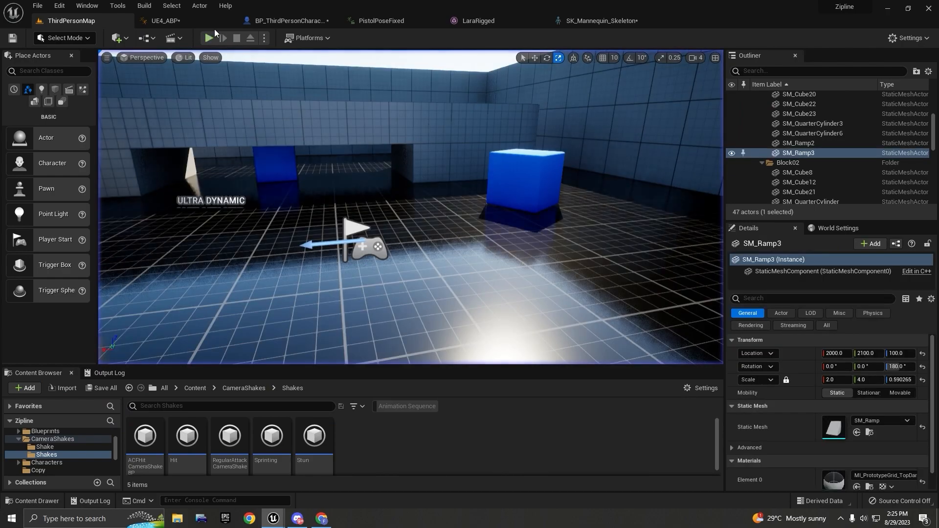
- In BP_ThirdPersonCharacterPlayer's event graph, add a Mesh reference and a Set Relative Location node targeting it
click(257, 23)
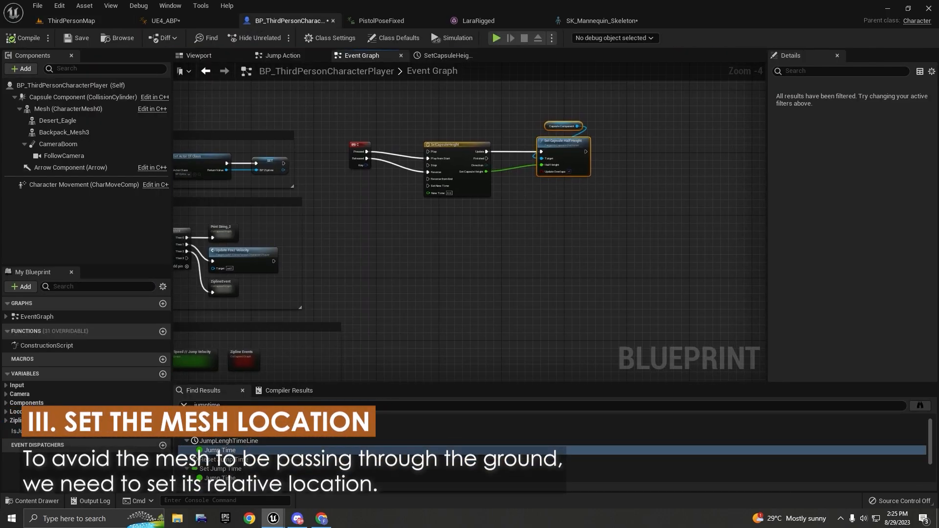
right_drag(526, 227, 508, 209)
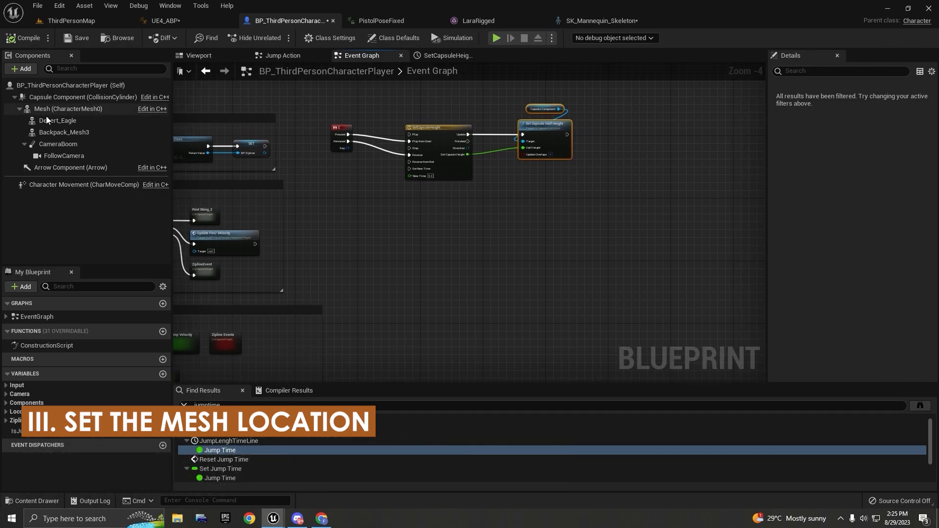
drag(83, 110, 485, 237)
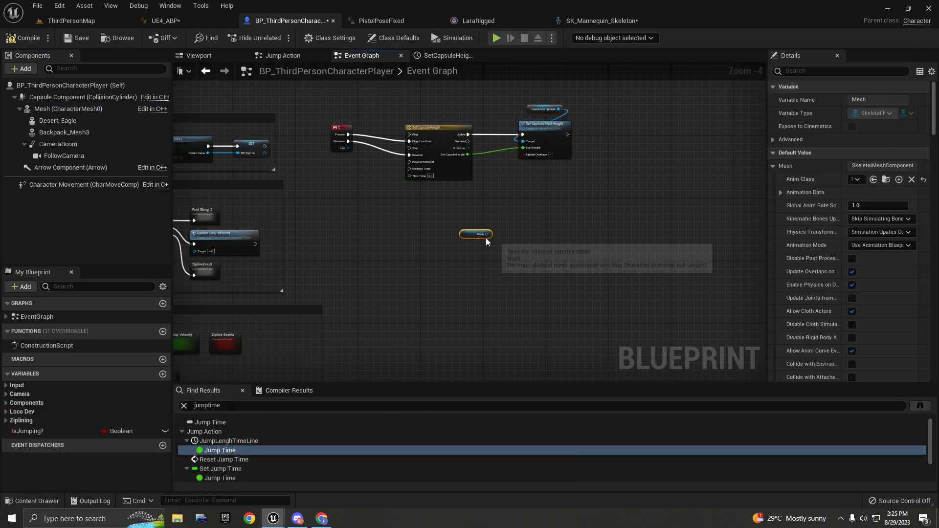
scroll(484, 242, up, 4)
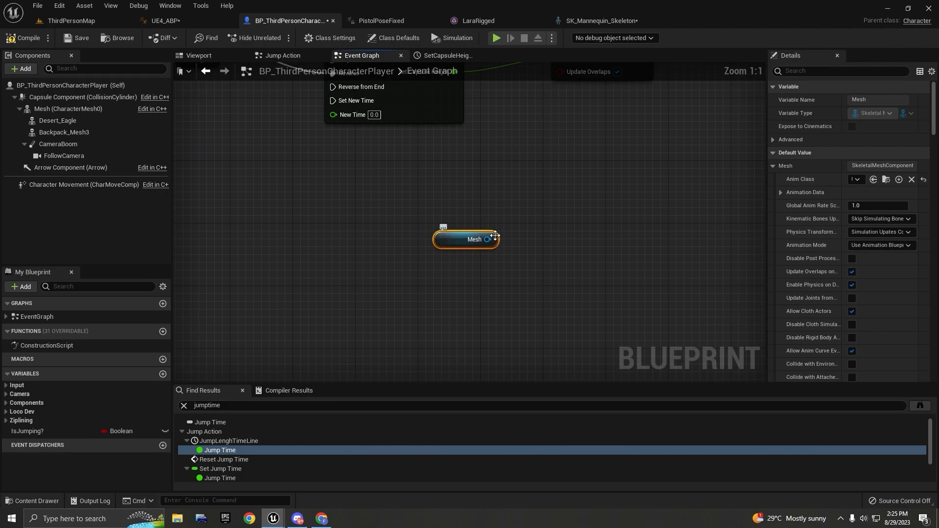
drag(487, 239, 518, 247)
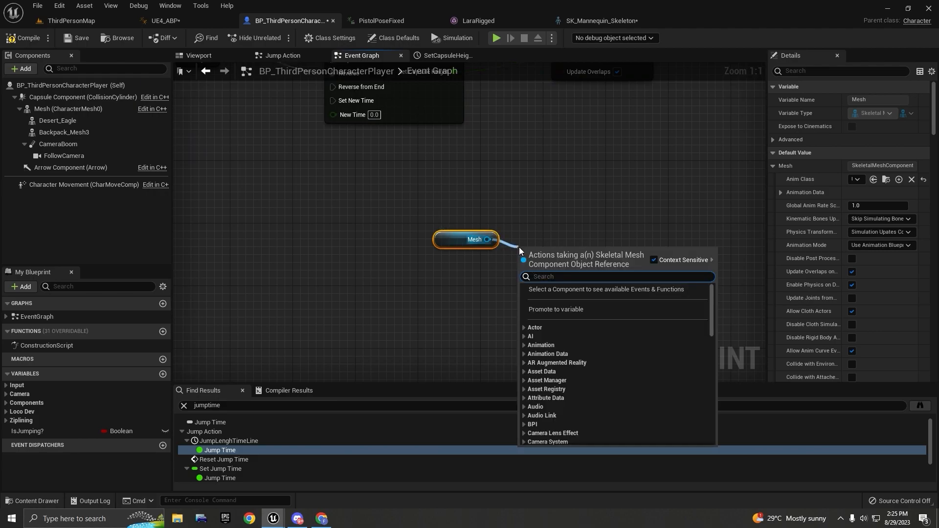
text(set relative )
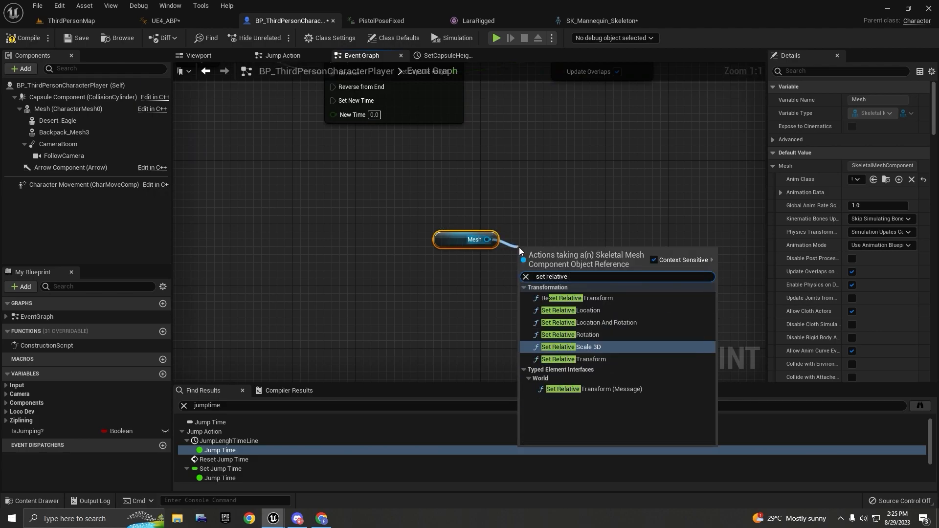
text(locat)
key(Return)
- Split the New Location pin of Set Relative Location into X, Y and Z, and place the node under Set Capsule Half Height
drag(553, 306, 552, 175)
right_click(518, 170)
click(530, 203)
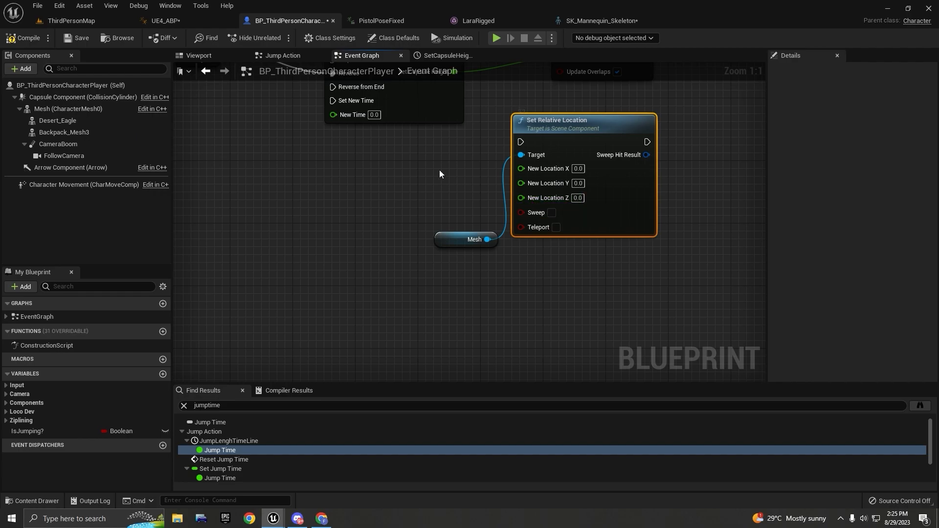
right_drag(439, 169, 426, 211)
drag(556, 173, 596, 160)
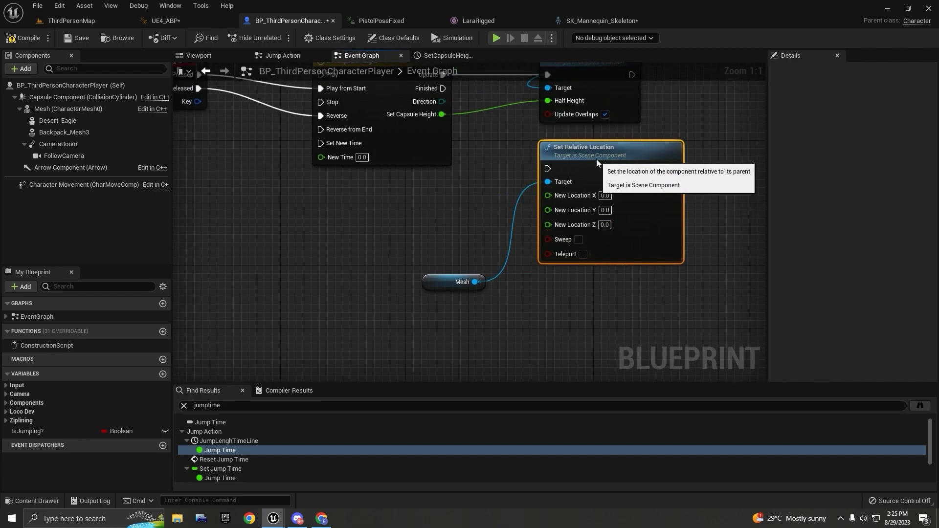
- Check the Mesh component's relative location, then move the Mesh reference node beneath Set Relative Location
click(44, 109)
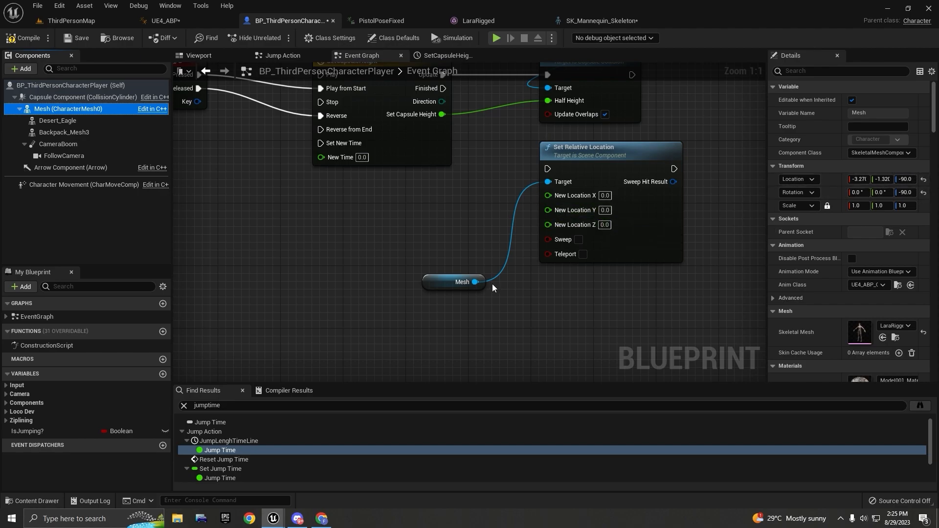
drag(436, 284, 592, 292)
scroll(472, 234, down, 2)
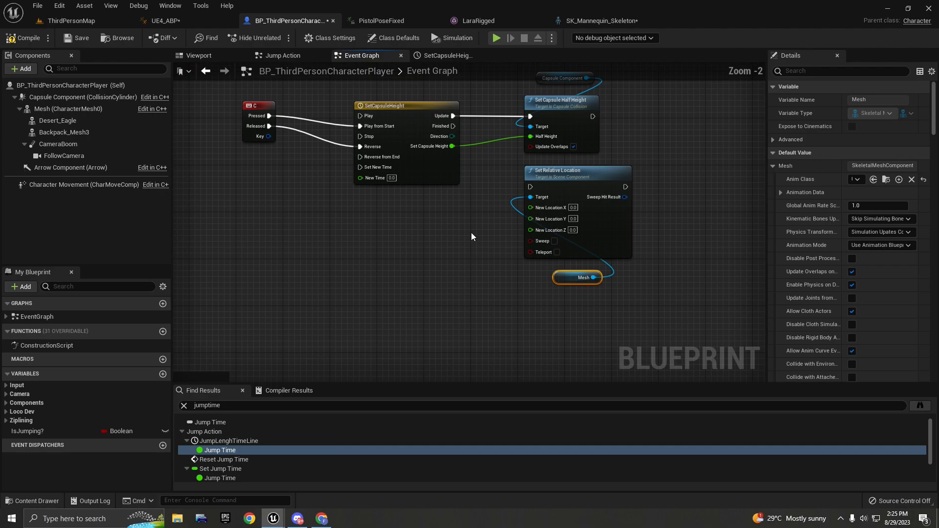
- Add a second float track named SetCharacterLocation to the SetCapsuleHeight timeline
double_click(425, 124)
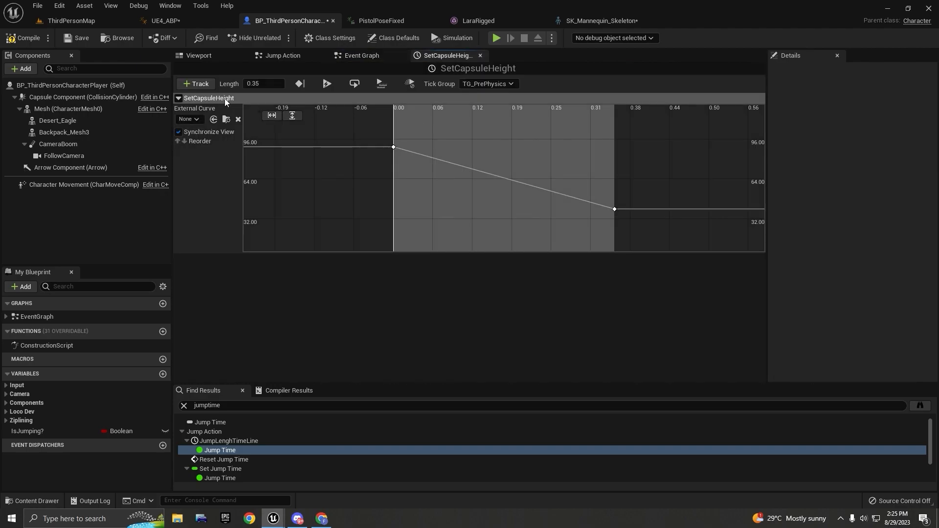
click(206, 86)
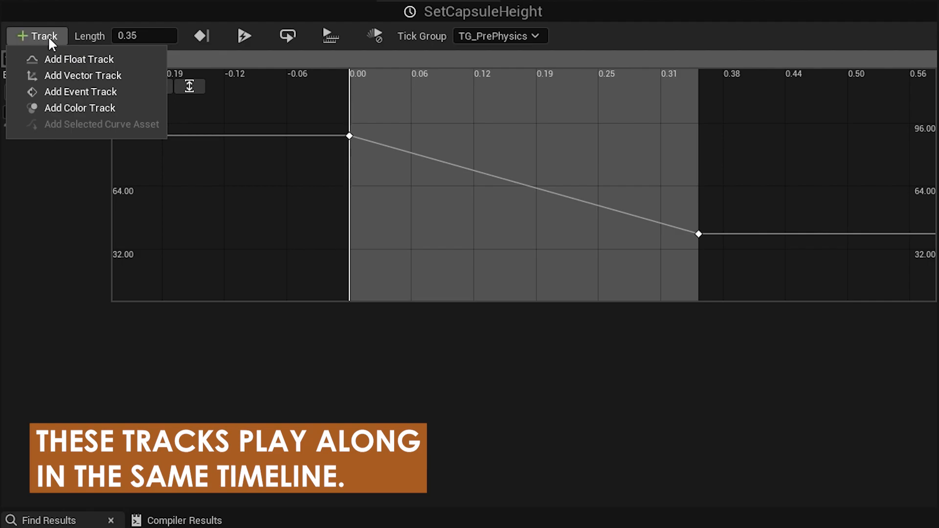
click(44, 38)
click(44, 38)
click(61, 63)
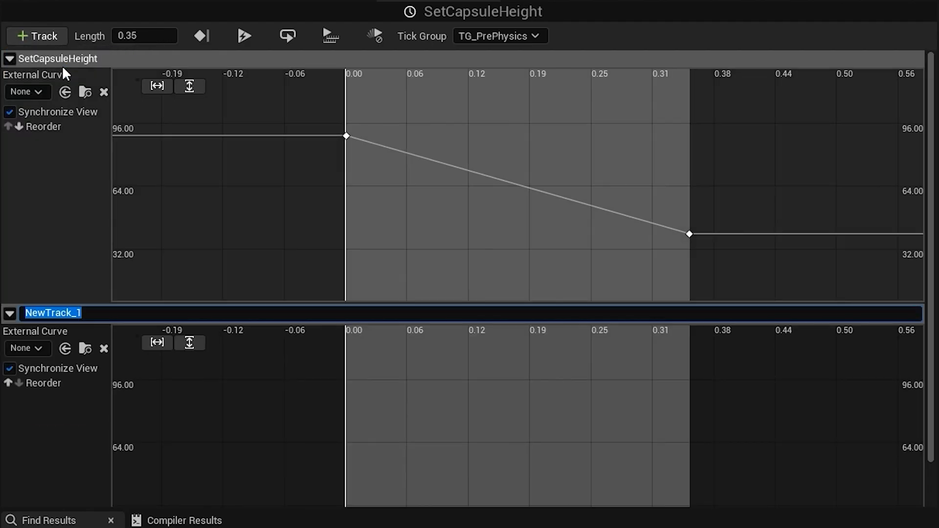
scroll(107, 196, down, 1)
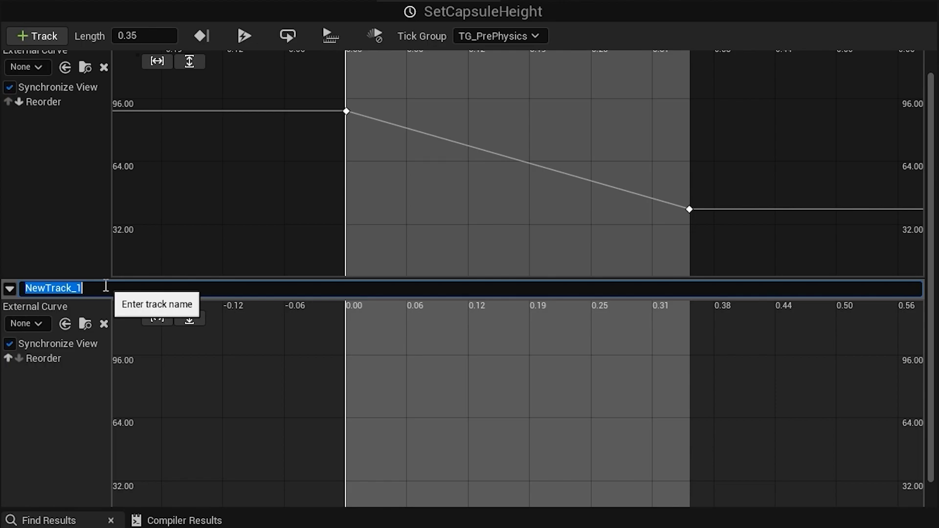
text(SetCharacterLocation)
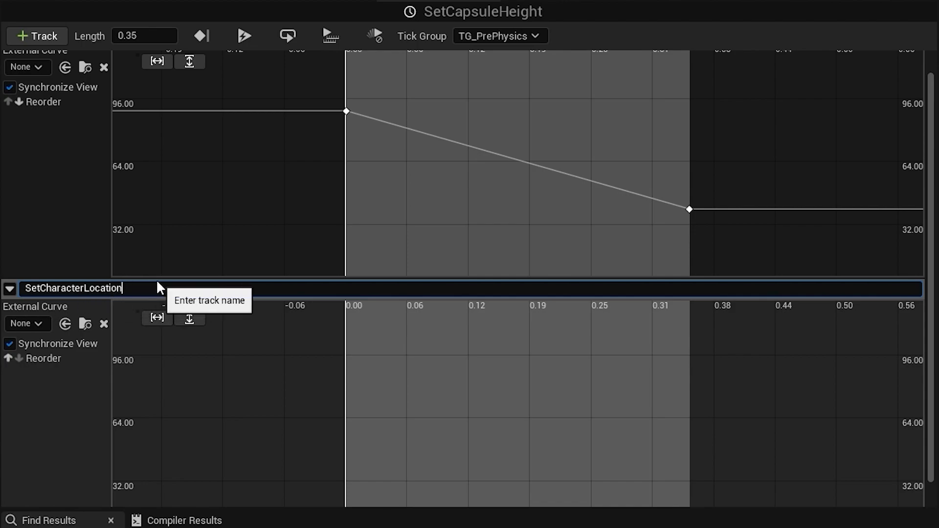
click(270, 385)
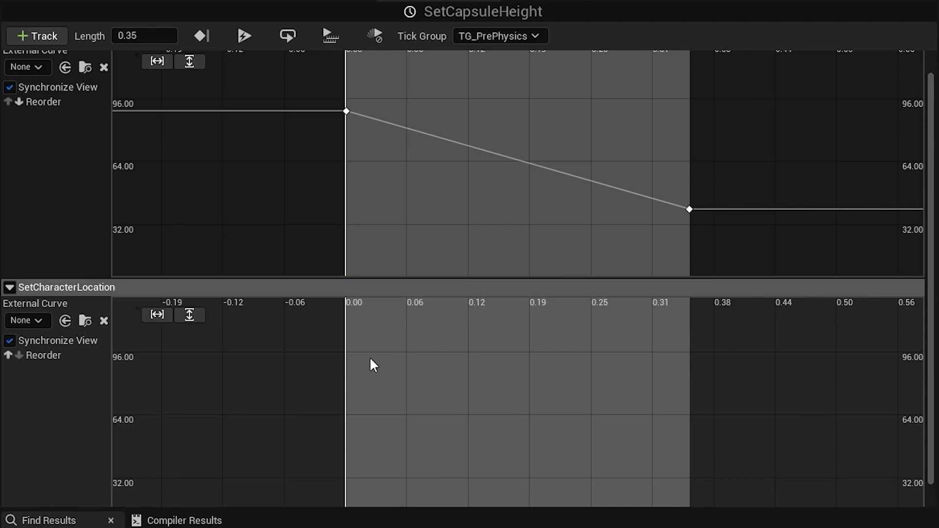
- Add the first key to the SetCharacterLocation curve at time 0 with value -90
scroll(384, 397, down, 4)
right_drag(452, 428, 428, 344)
scroll(364, 406, up, 2)
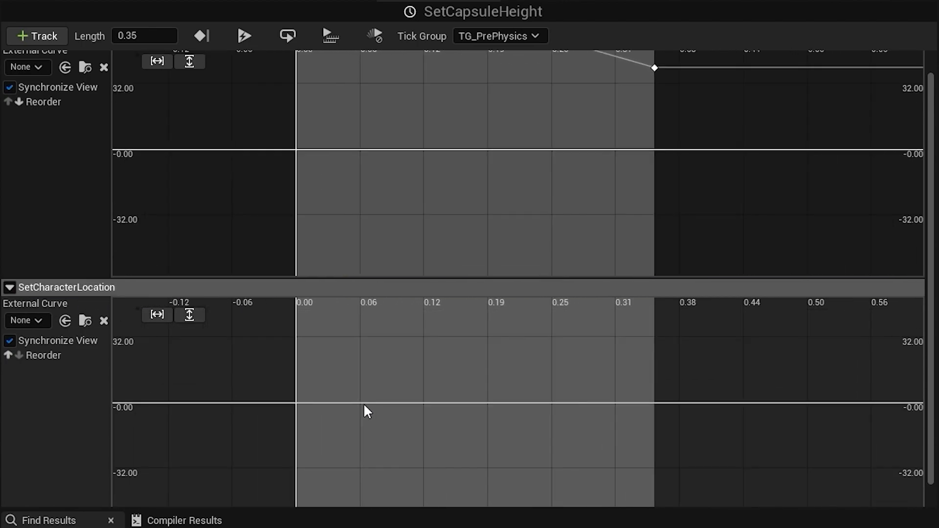
right_click(291, 402)
click(313, 433)
click(267, 315)
text(0)
key(Return)
click(356, 315)
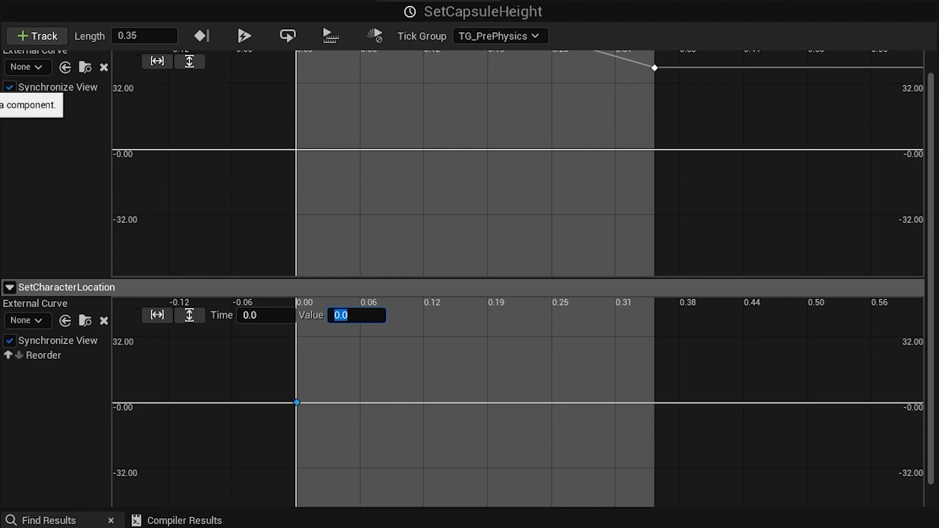
click(1, 77)
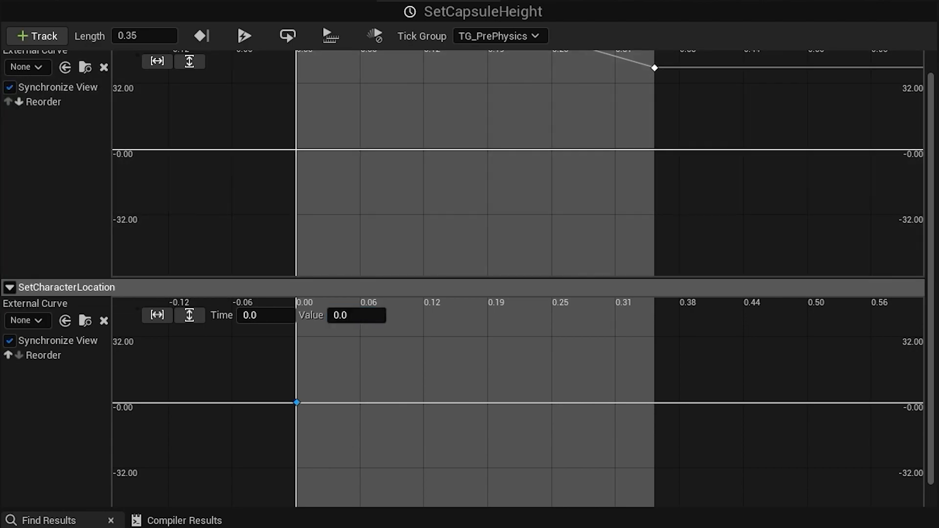
click(361, 317)
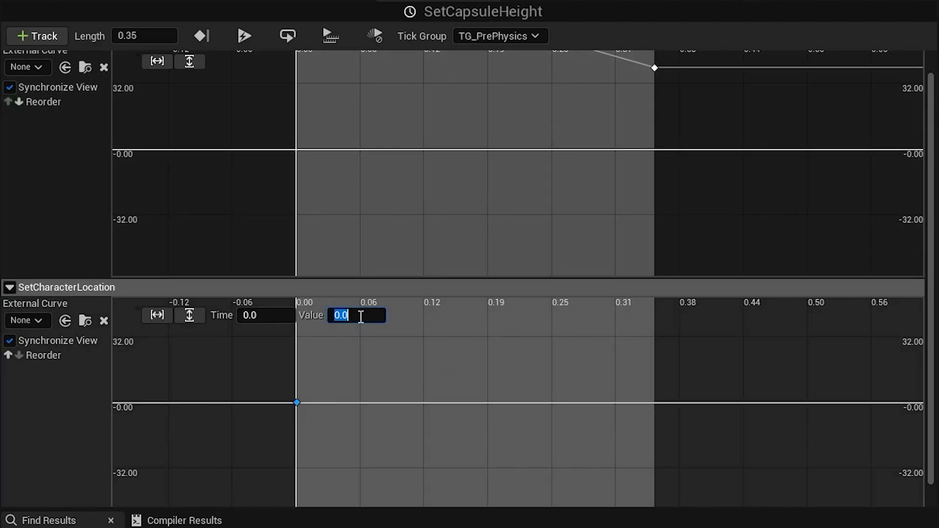
text(-90)
key(Return)
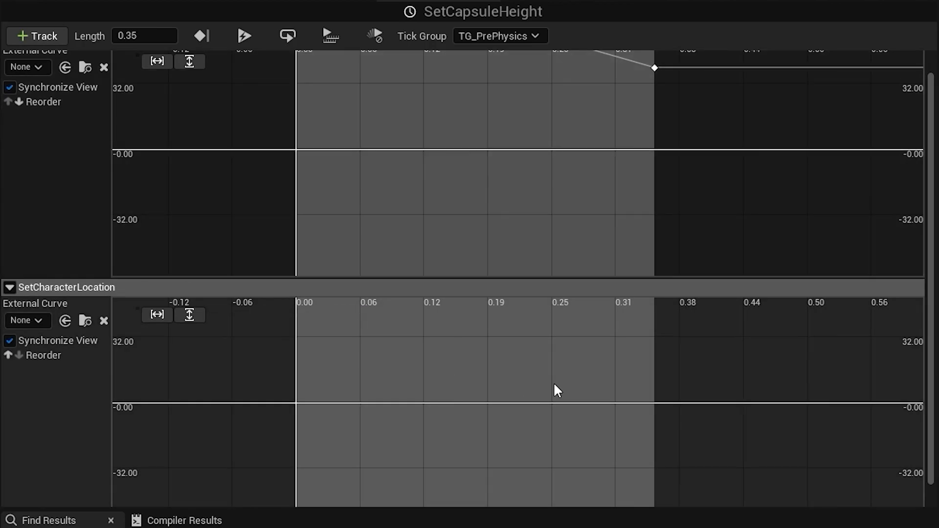
- Add a second key to the SetCharacterLocation curve at time 0.35 with value -40
right_click(550, 398)
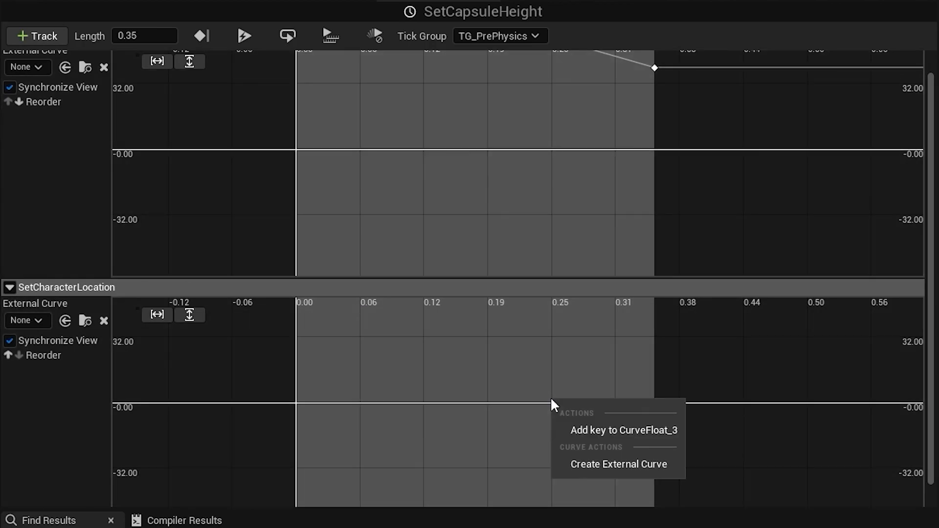
click(610, 429)
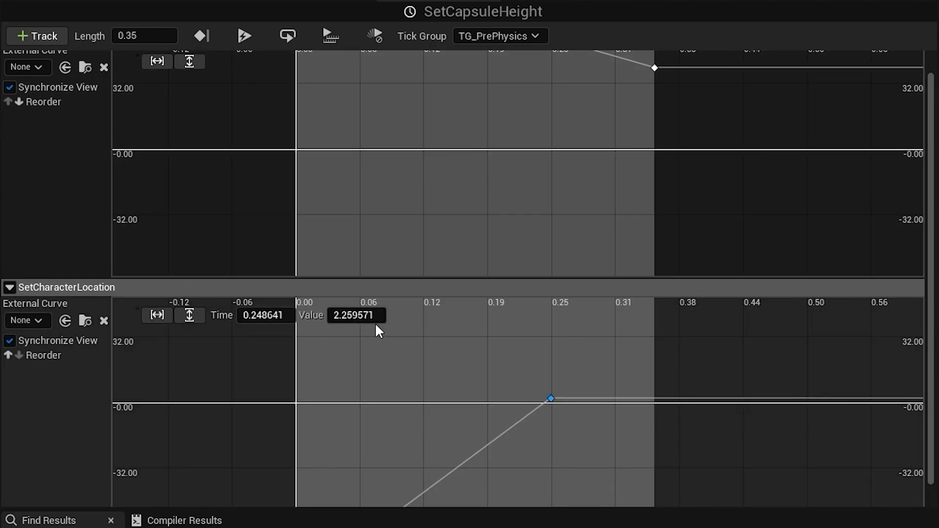
click(274, 316)
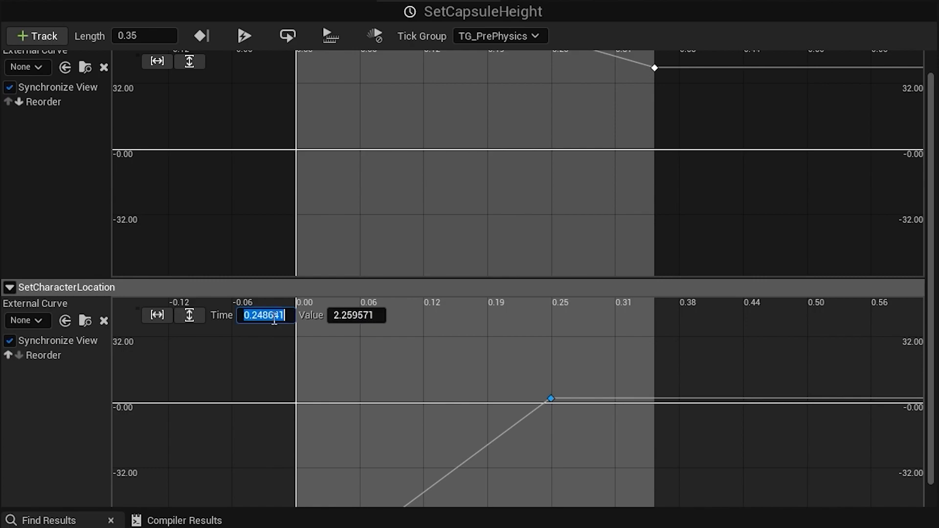
text(.35)
key(Return)
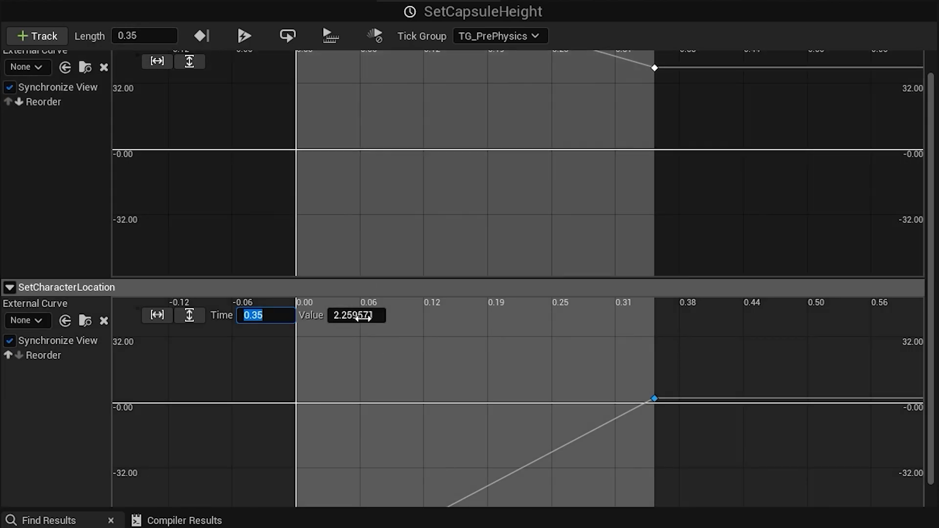
click(363, 315)
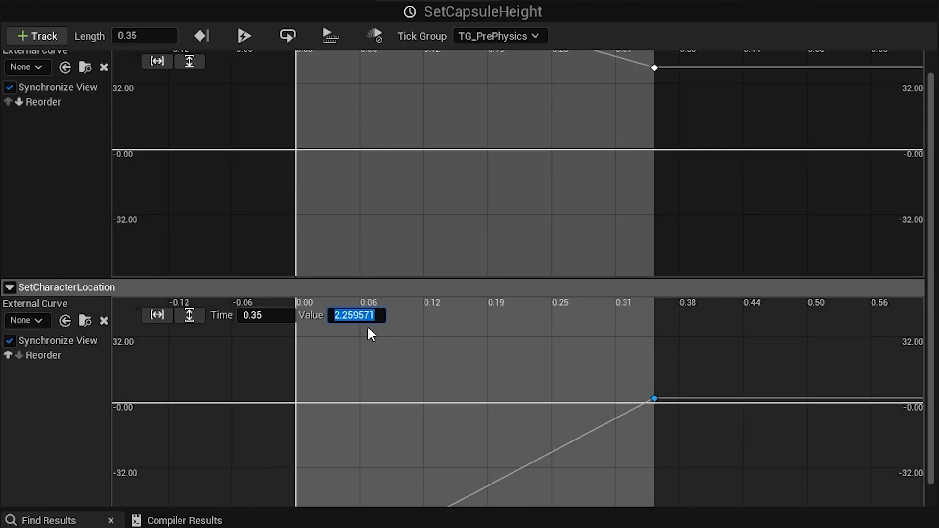
text(-)
key(Return)
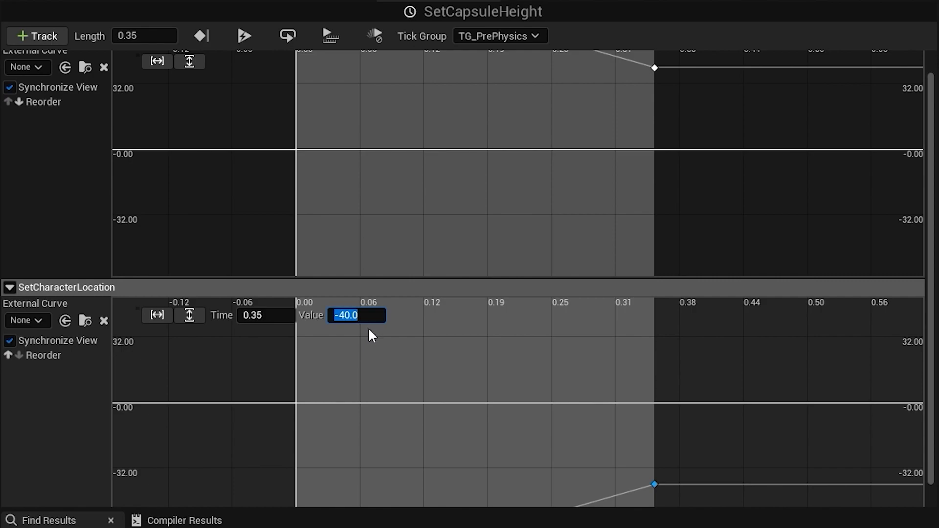
- Compare the last keys of the SetCapsuleHeight and SetCharacterLocation curves
scroll(603, 183, down, 2)
click(597, 106)
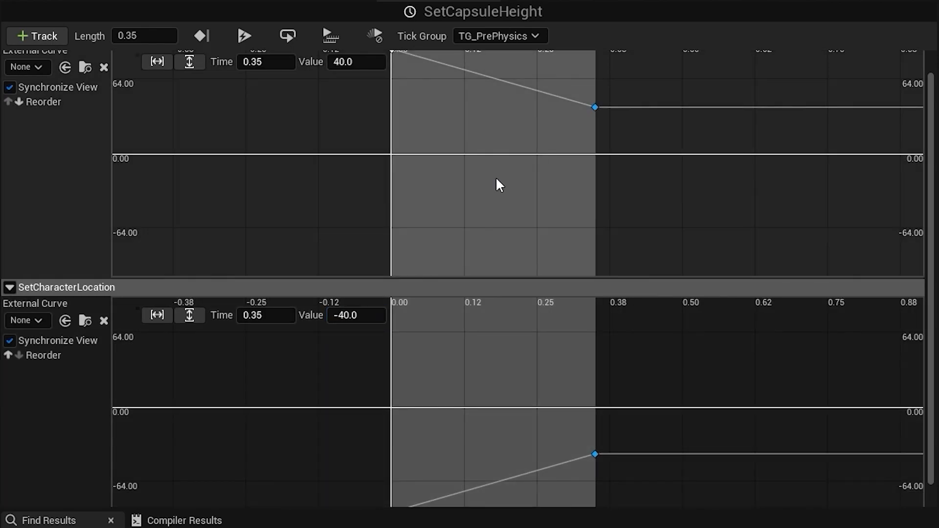
click(495, 177)
key(Escape)
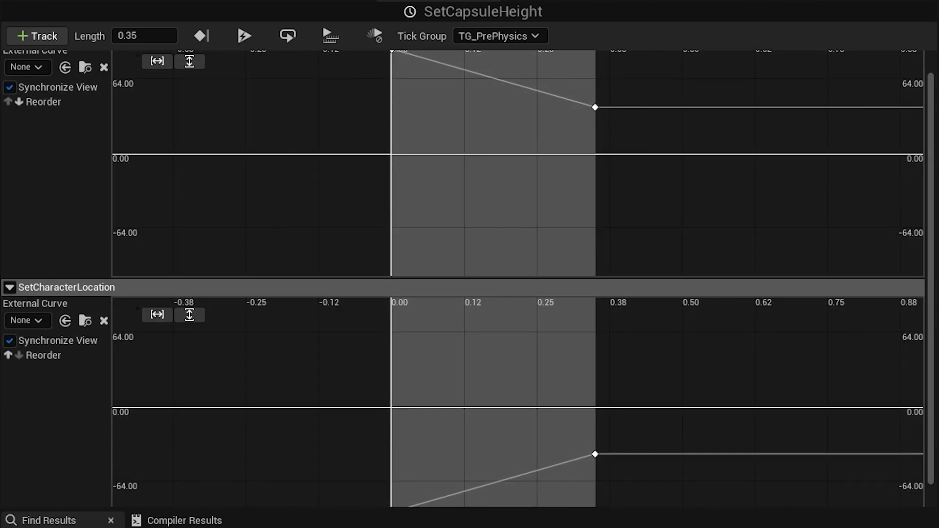
scroll(478, 361, down, 2)
- Back in the event graph, connect the timeline's Set Character Location output to New Location Z of Set Relative Location
click(347, 9)
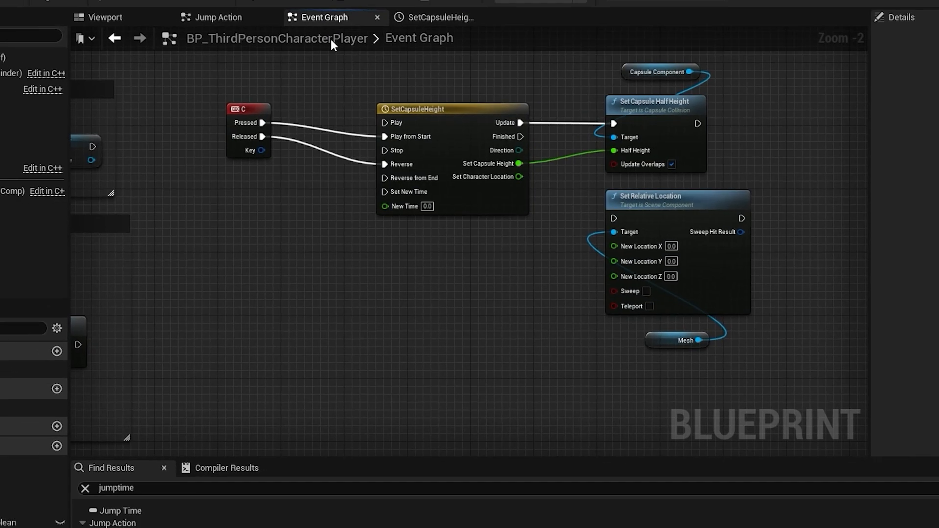
scroll(474, 210, up, 6)
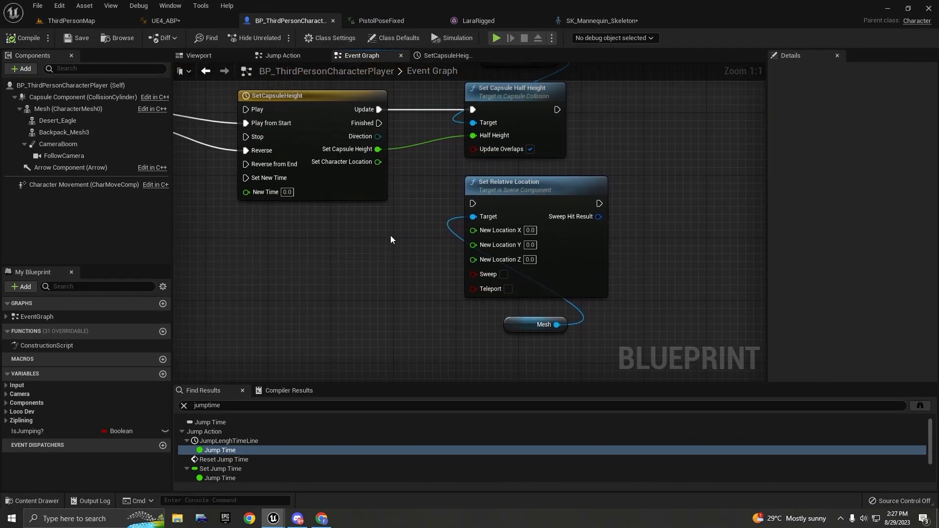
drag(378, 162, 480, 261)
- Move the Set Capsule Half Height and Set Relative Location nodes with their references farther from the timeline, stacked one above the other
drag(511, 338, 562, 248)
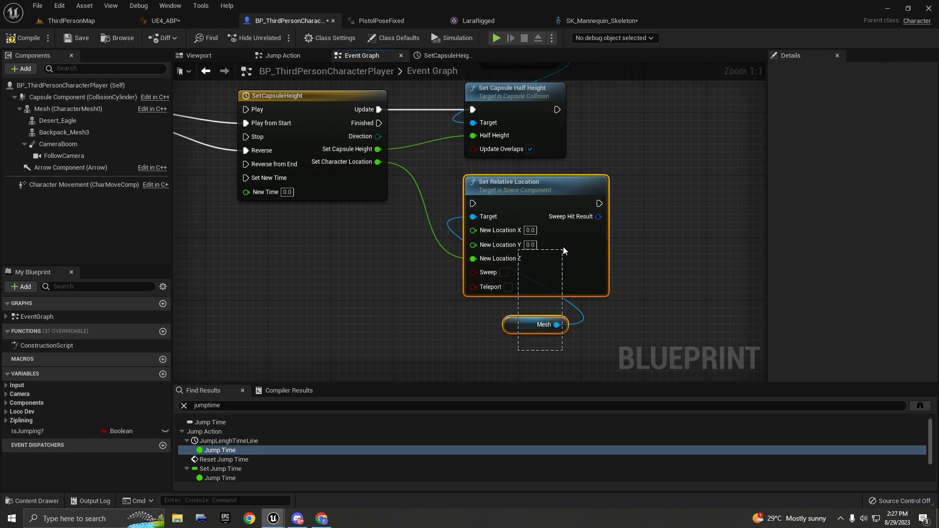
scroll(606, 109, down, 1)
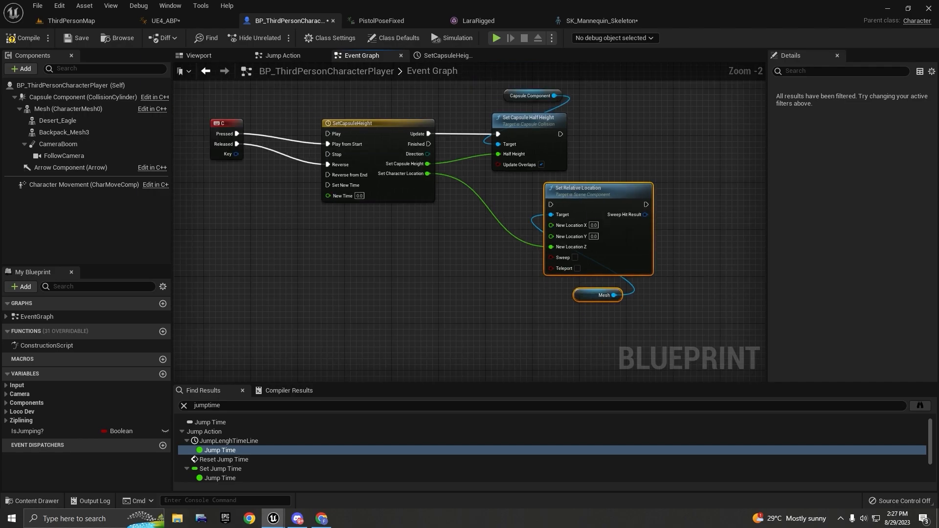
scroll(602, 147, down, 1)
scroll(600, 161, up, 1)
drag(541, 106, 588, 165)
right_drag(424, 206, 430, 149)
scroll(439, 144, down, 3)
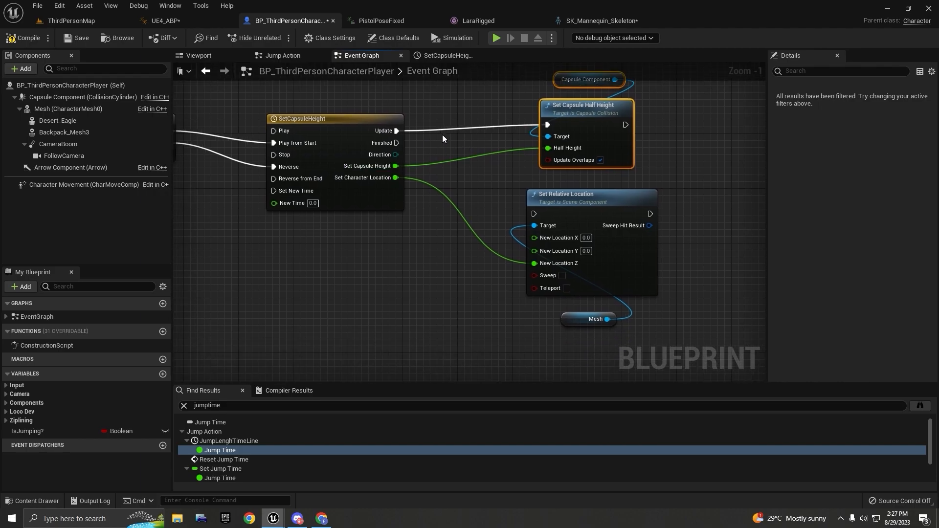
scroll(414, 184, up, 2)
drag(494, 116, 617, 362)
right_drag(473, 232, 447, 221)
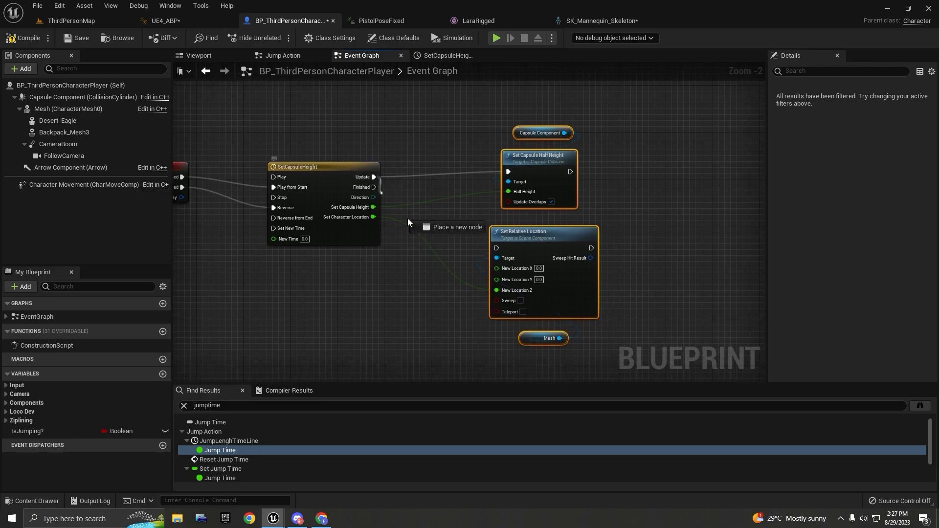
- Shift the Set Capsule Half Height and Set Relative Location nodes with their references aside to make room after the timeline
click(497, 250)
drag(496, 248, 509, 172)
drag(457, 129, 582, 340)
drag(576, 254, 612, 254)
- Insert a Sequence after the timeline's Update, with Then 0 running Set Capsule Half Height and Then 1 Set Relative Location, and compile
scroll(383, 207, up, 1)
drag(388, 177, 428, 157)
text(sequen)
key(Return)
drag(473, 182, 566, 260)
drag(445, 158, 451, 165)
scroll(509, 232, down, 2)
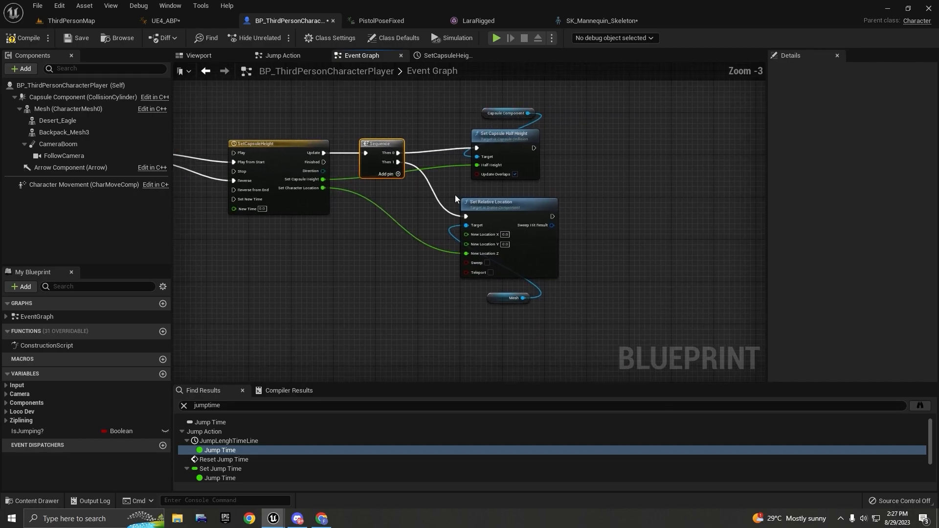
drag(491, 202, 515, 264)
click(25, 38)
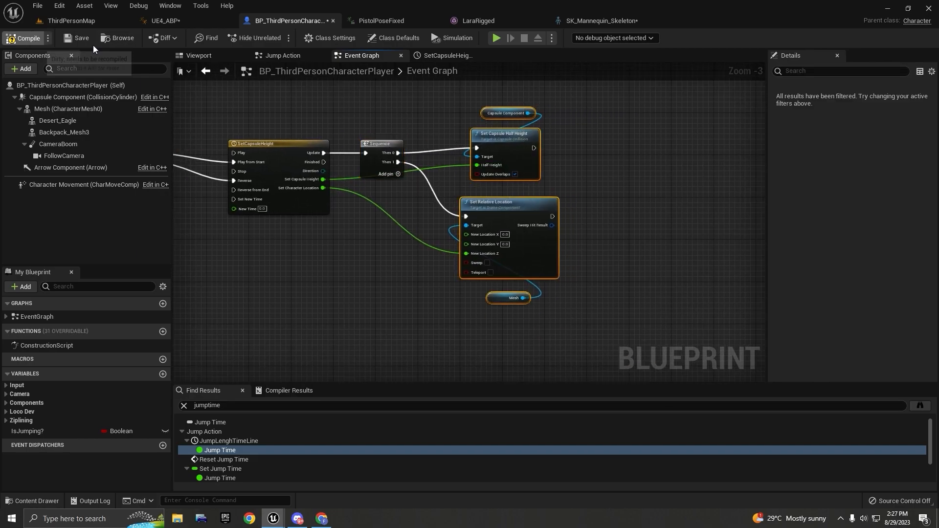
- Play ThirdPersonMap in full screen and move the character around to test the capsule and mesh adjustment, then end the session
click(80, 21)
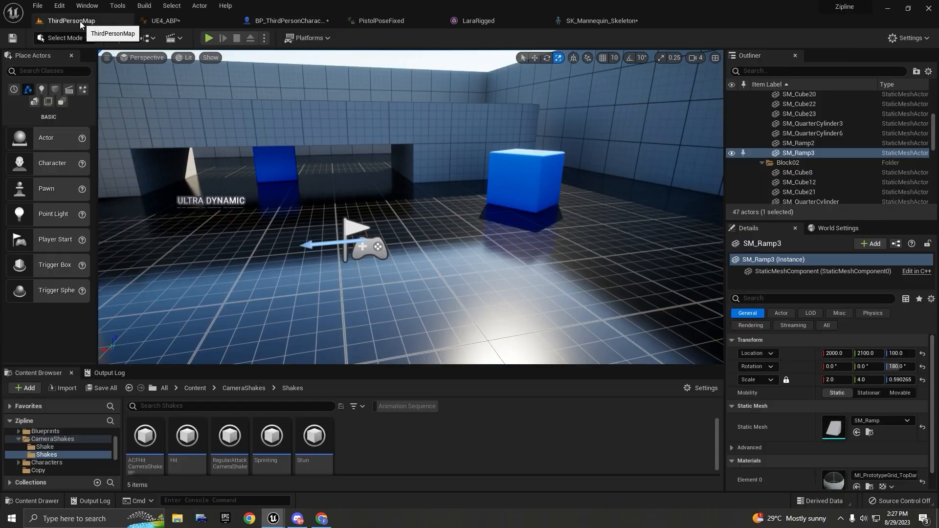
click(210, 39)
key(w)
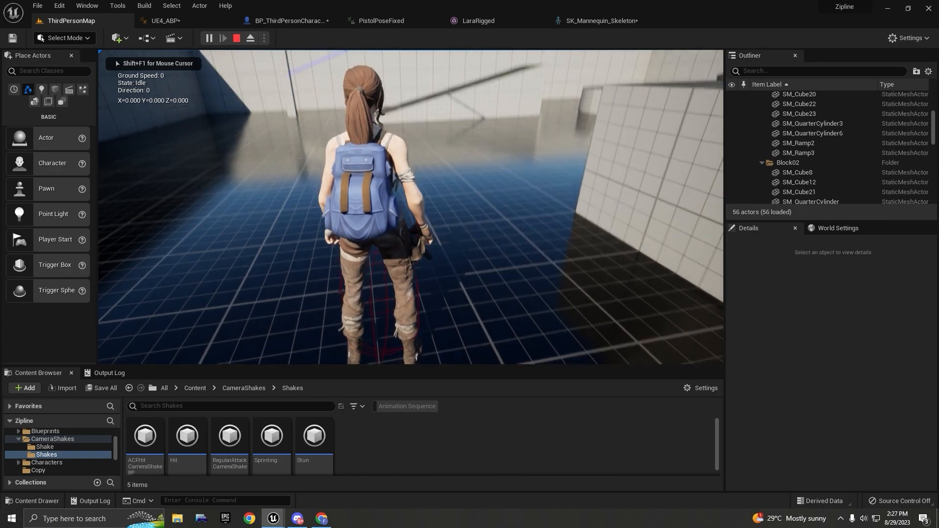
key(shift+F1)
click(139, 238)
key(F11)
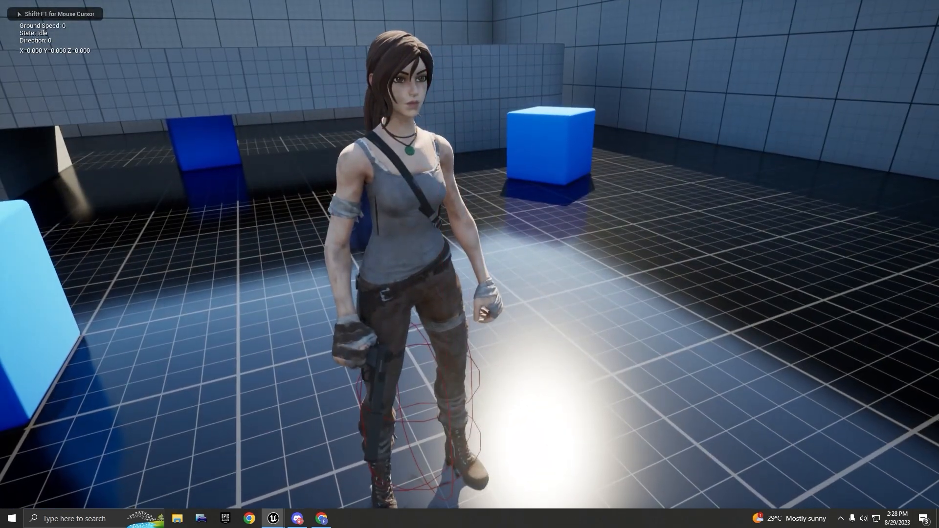
key(w)
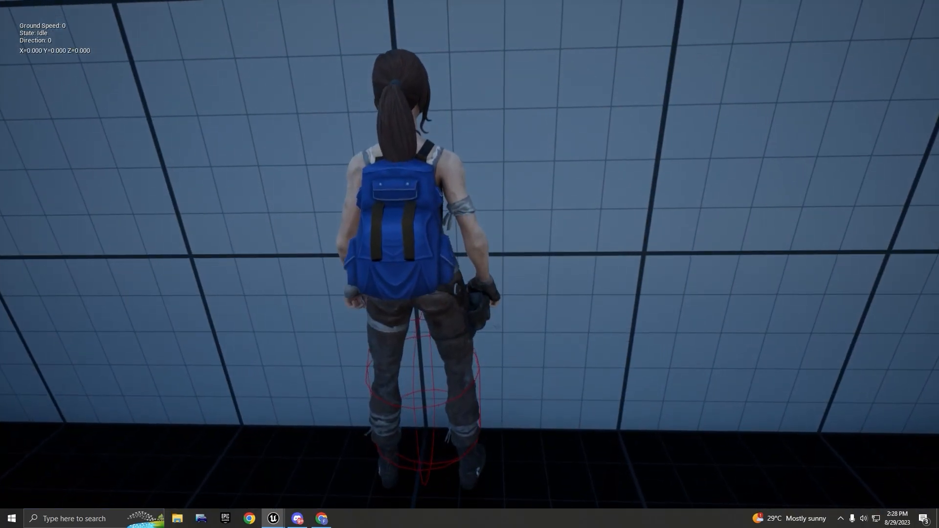
key(s)
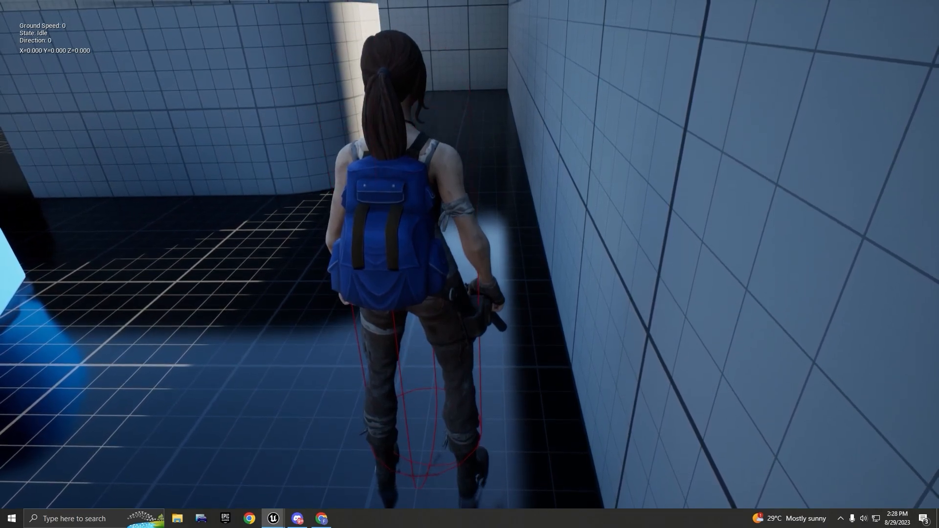
key(w)
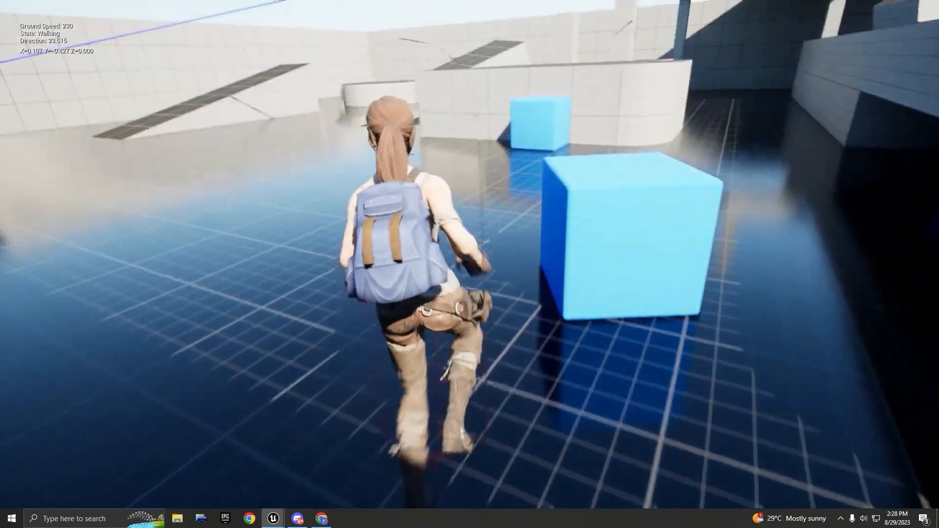
key(shift)
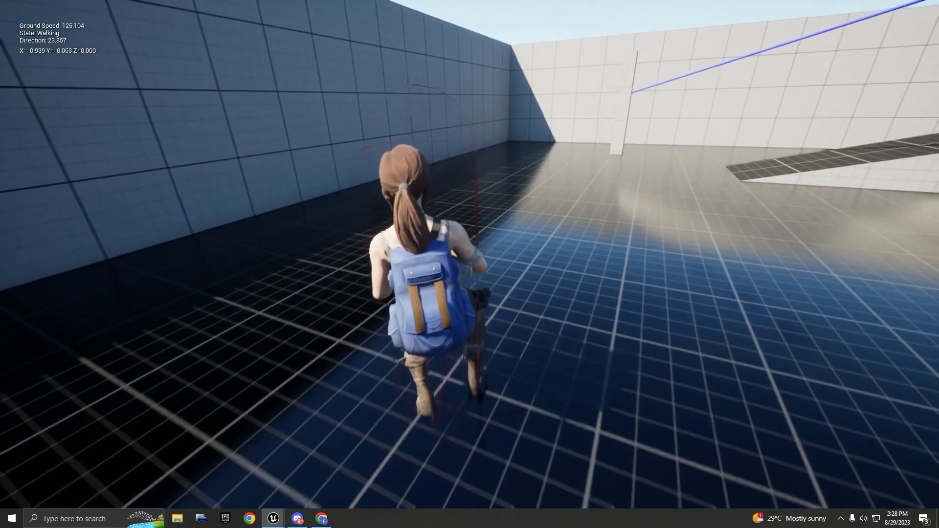
key(Escape)
- Save the character blueprint and run the character again in ThirdPersonMap
click(71, 37)
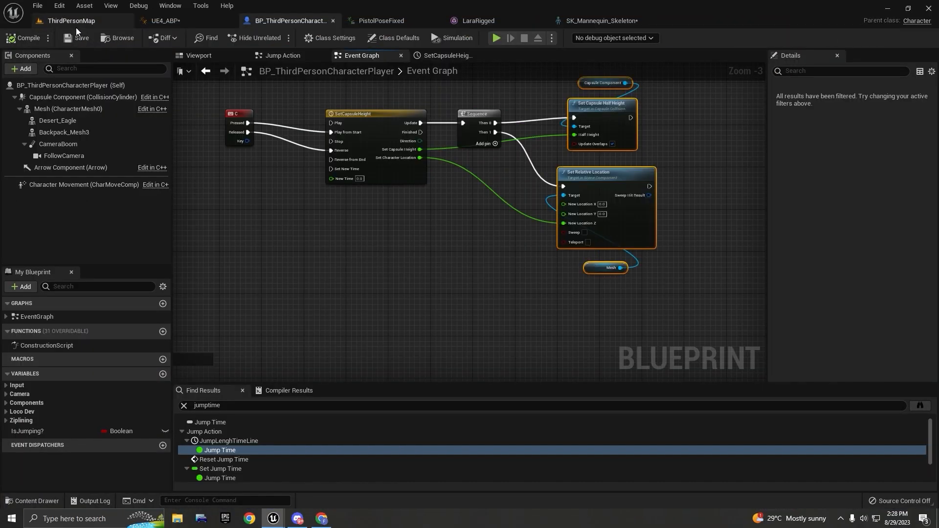
click(74, 23)
click(208, 38)
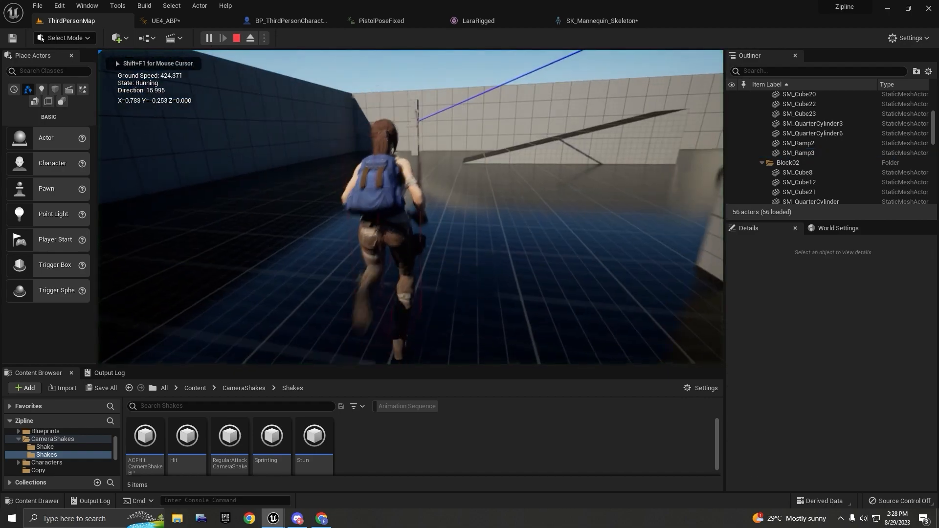
key(w)
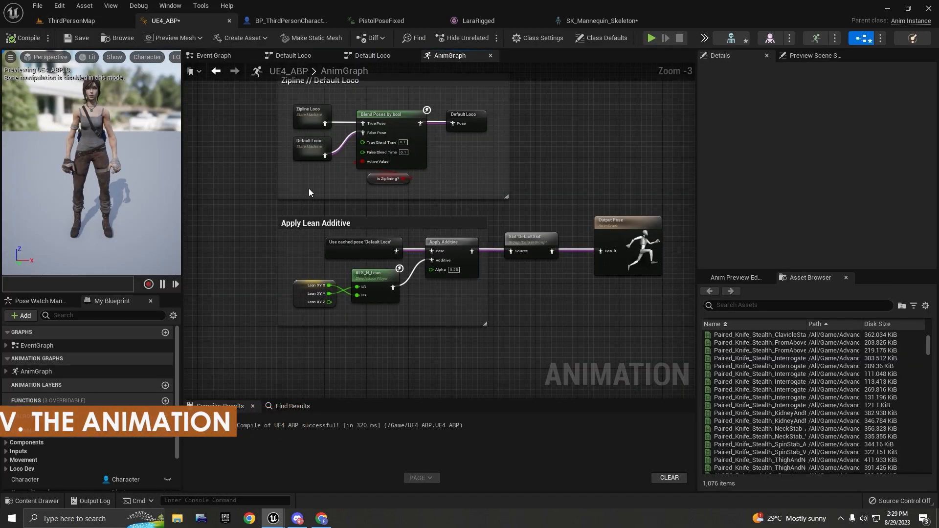
- Open the Default Loco state machine in UE4_ABP and examine the Walk / Run state and its transitions
double_click(304, 147)
right_drag(401, 211, 366, 243)
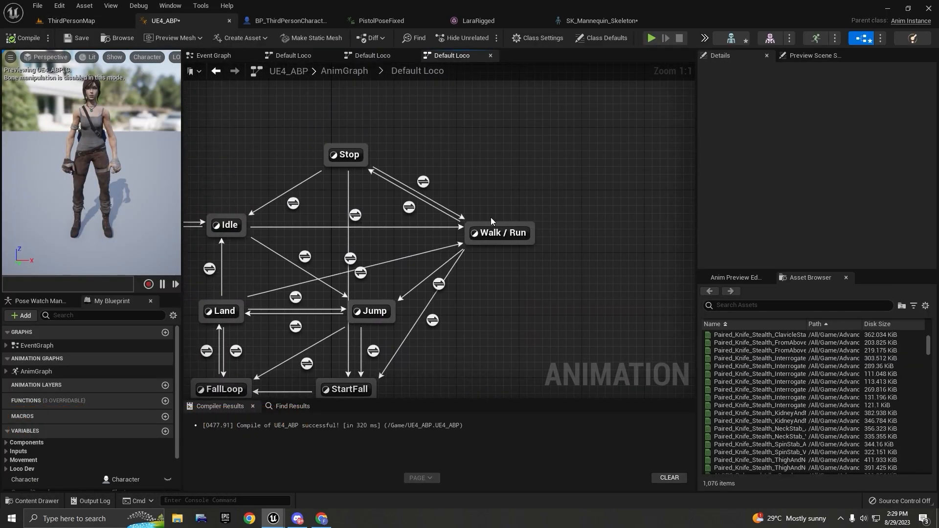
right_drag(495, 191, 510, 202)
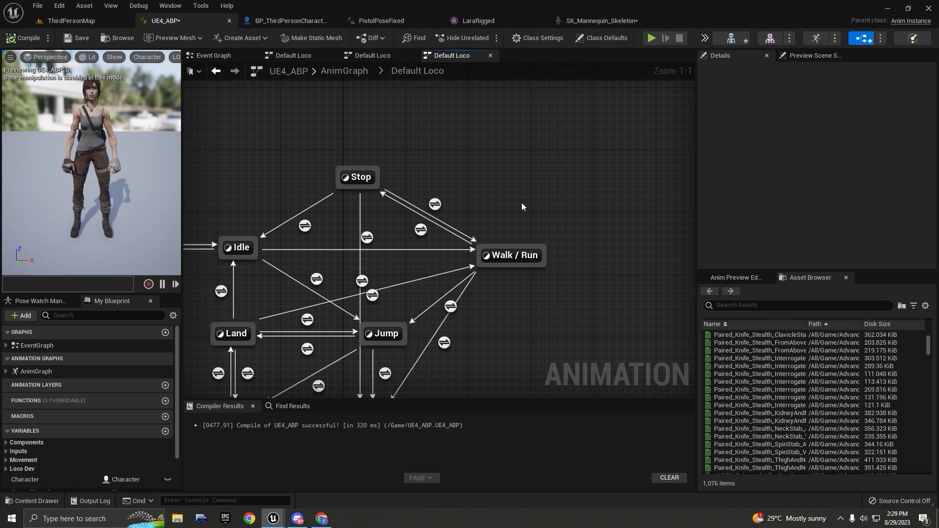
scroll(520, 193, down, 7)
scroll(535, 159, up, 5)
scroll(535, 165, up, 2)
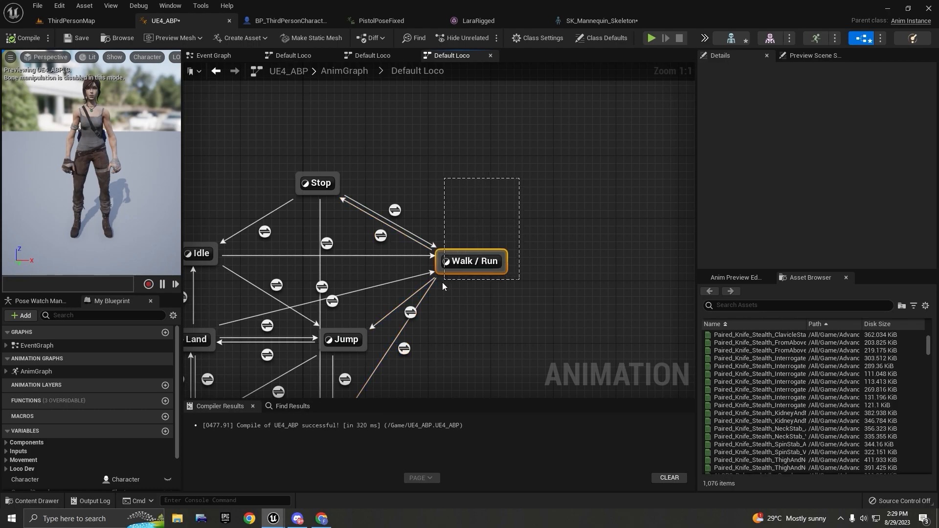
drag(443, 285, 438, 293)
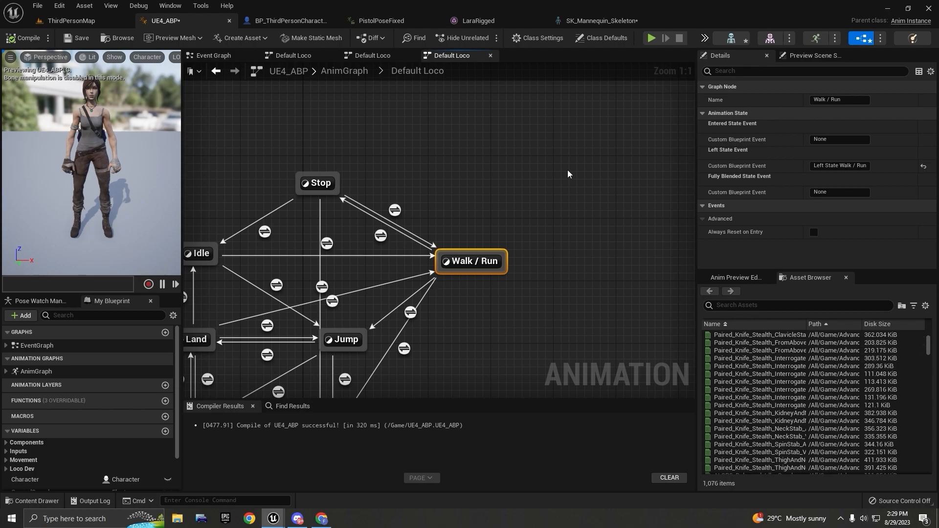
- Add the SlidingDown animation from the Content folder as a state in UE4_ABP's Default Loco, with a transition from Walk / Run to it
click(74, 20)
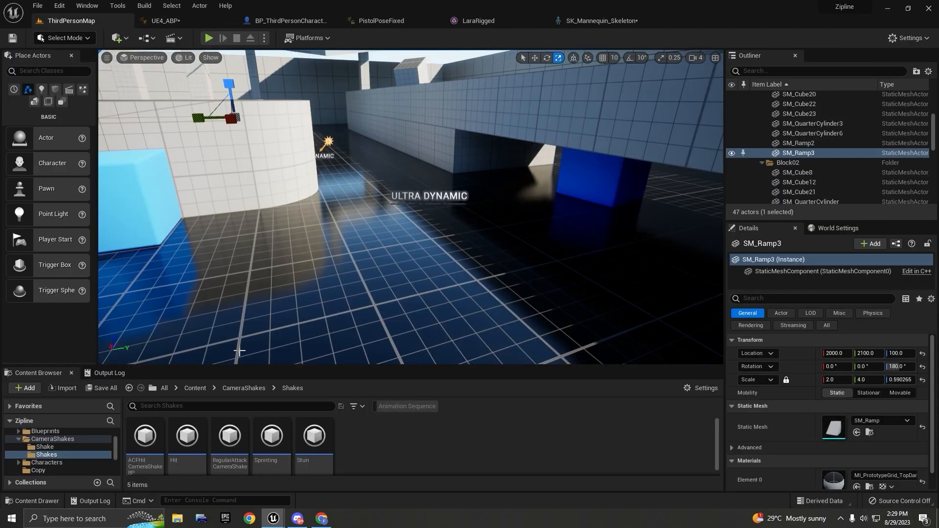
click(194, 388)
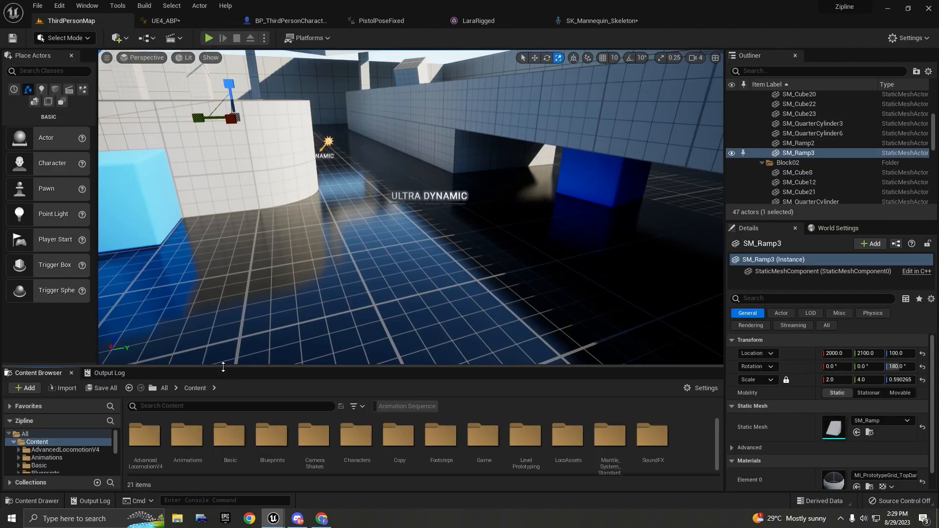
drag(225, 366, 226, 209)
click(371, 381)
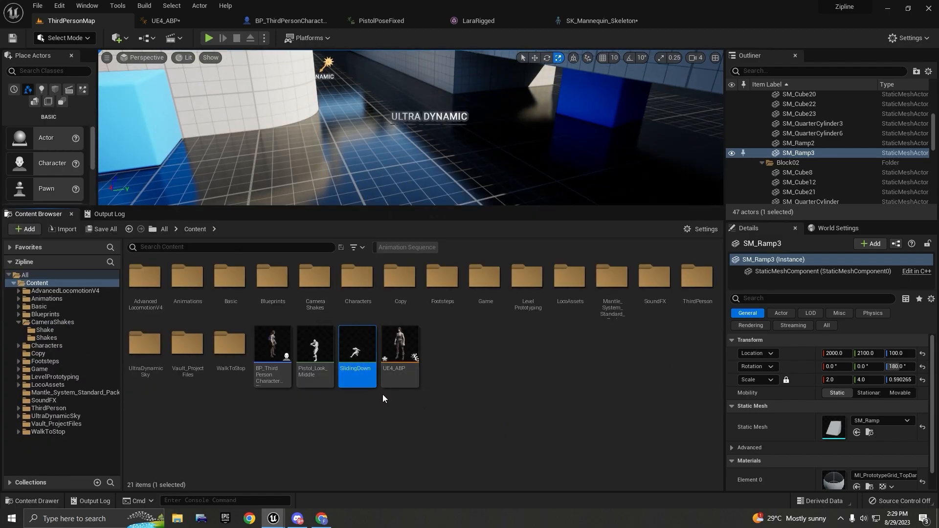
click(179, 21)
click(100, 21)
drag(359, 368, 465, 163)
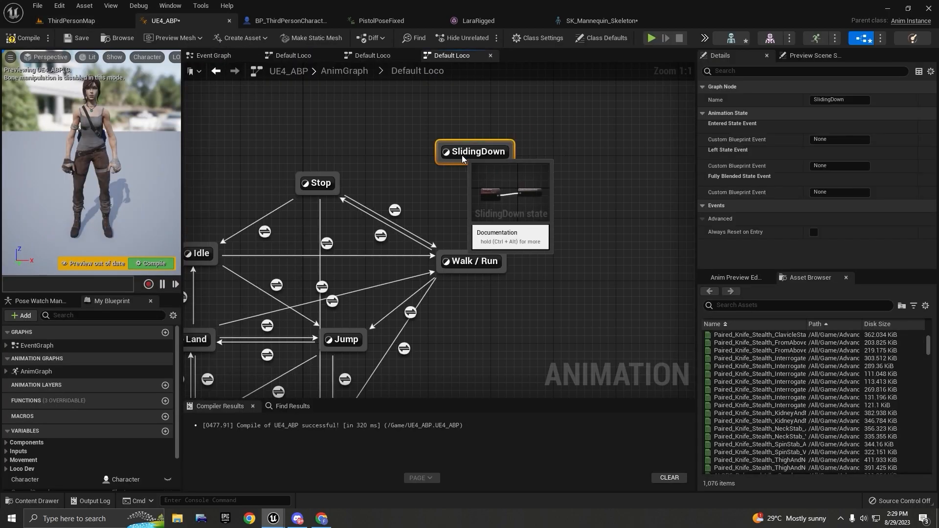
drag(480, 255, 468, 163)
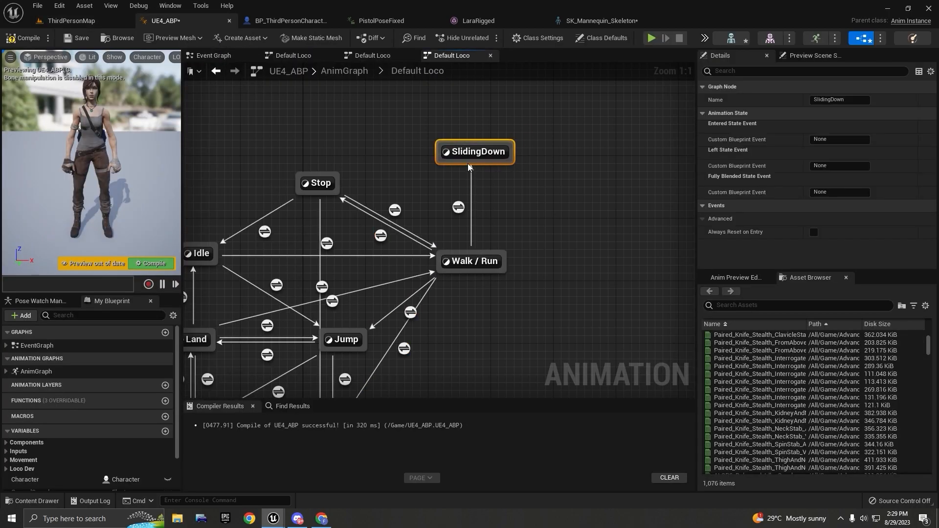
- Examine the Character References section in the event graph of UE4_ABP
scroll(366, 152, down, 2)
click(219, 57)
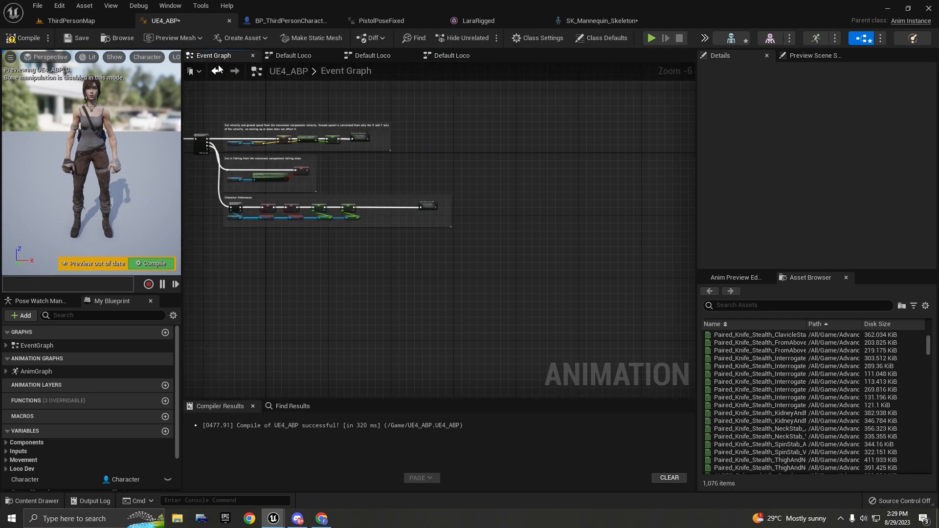
scroll(347, 251, up, 3)
right_drag(452, 212, 468, 204)
scroll(468, 204, down, 1)
scroll(344, 207, up, 4)
scroll(419, 219, down, 2)
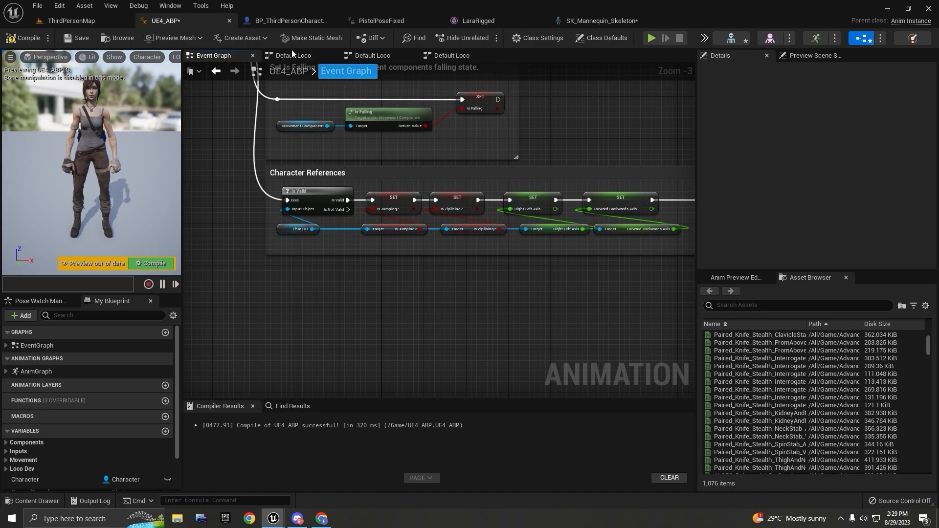
- In the BP_ThirdPersonCharacterPlayer event graph, move the timeline and the nodes after it farther from the C key event
click(268, 24)
scroll(407, 158, down, 3)
right_drag(407, 157, 417, 174)
drag(398, 213, 524, 143)
scroll(383, 150, up, 3)
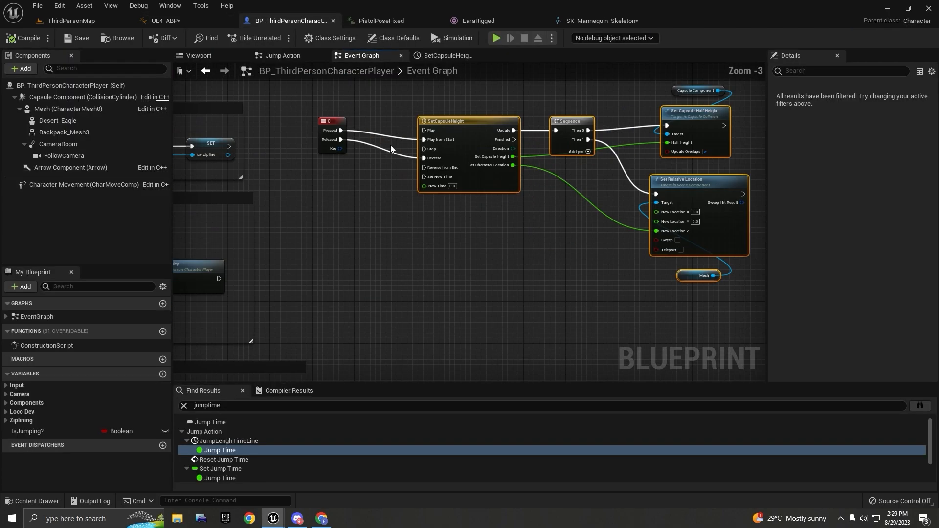
scroll(343, 174, up, 3)
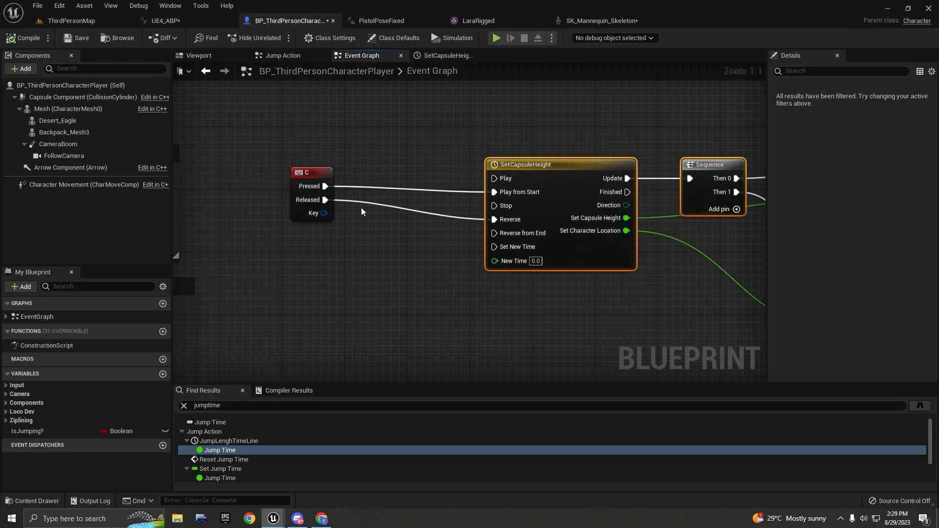
- Create a Boolean variable IsSliding?, set it true on C Pressed and false on C Released before the timeline, and save the blueprint
click(163, 374)
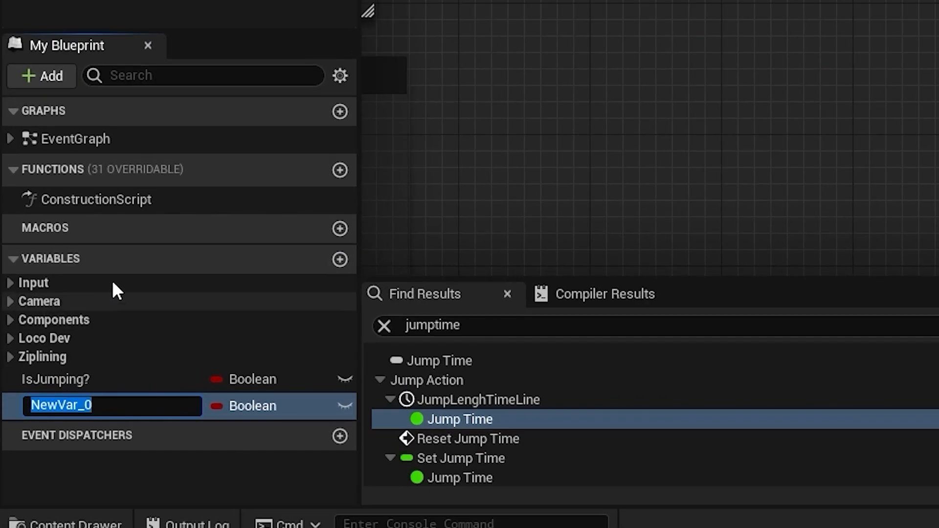
text(IsSliding?)
key(Return)
click(136, 413)
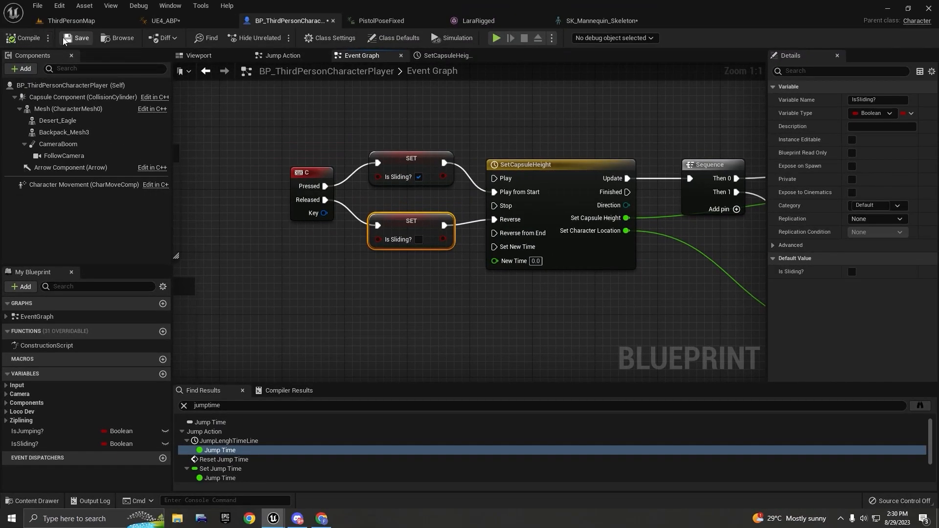
click(65, 39)
- In the UE4_ABP event graph, add a Get Is Sliding? node from Char REF in the Character References section
click(165, 20)
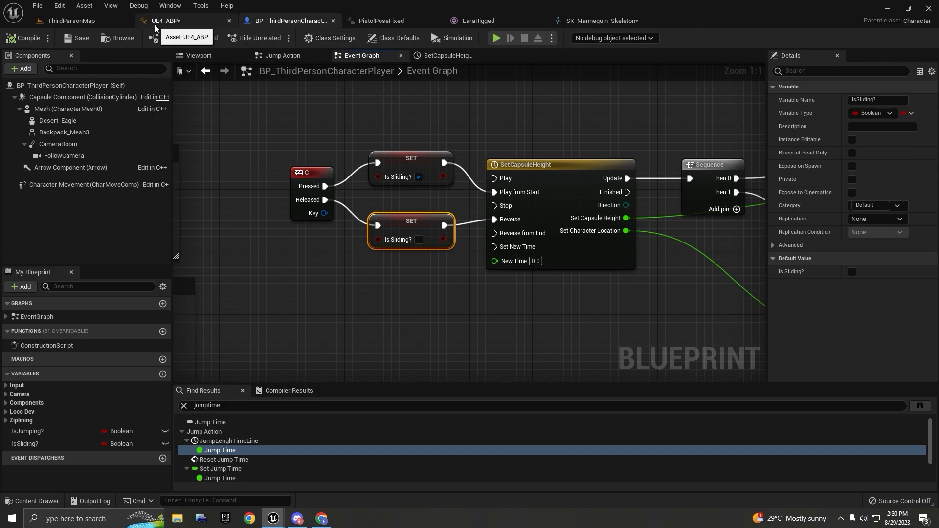
scroll(344, 239, down, 3)
scroll(329, 208, up, 3)
scroll(328, 209, up, 1)
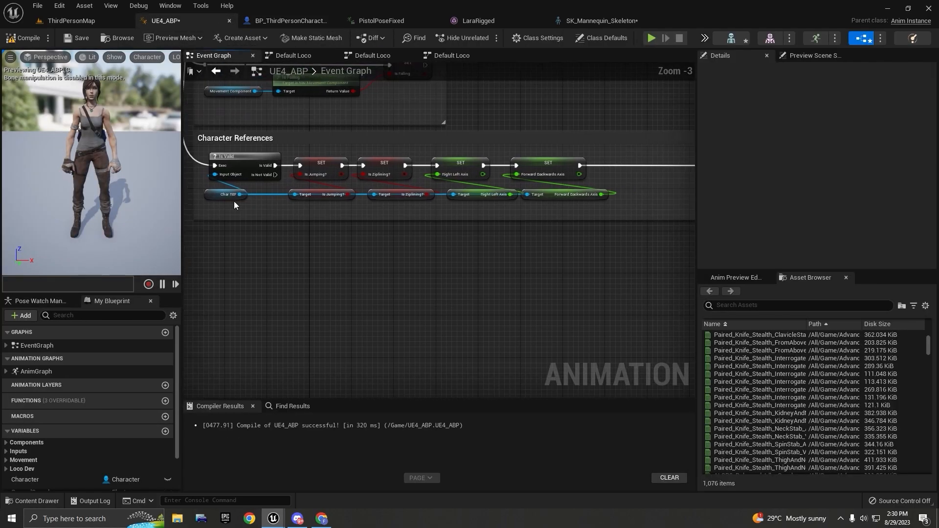
drag(241, 194, 618, 206)
text(get isslid)
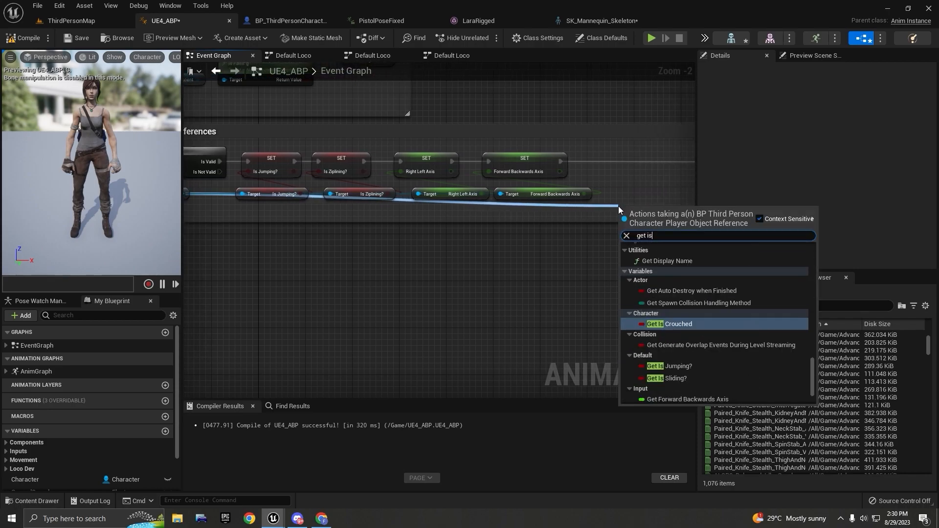
key(Return)
- Examine how Char REF is assigned through the character cast and how the Character References section reads from it
scroll(571, 220, down, 4)
scroll(564, 224, down, 1)
scroll(445, 203, up, 7)
scroll(385, 207, down, 2)
right_drag(384, 207, 539, 257)
scroll(230, 145, up, 1)
right_drag(225, 142, 335, 162)
scroll(335, 162, down, 1)
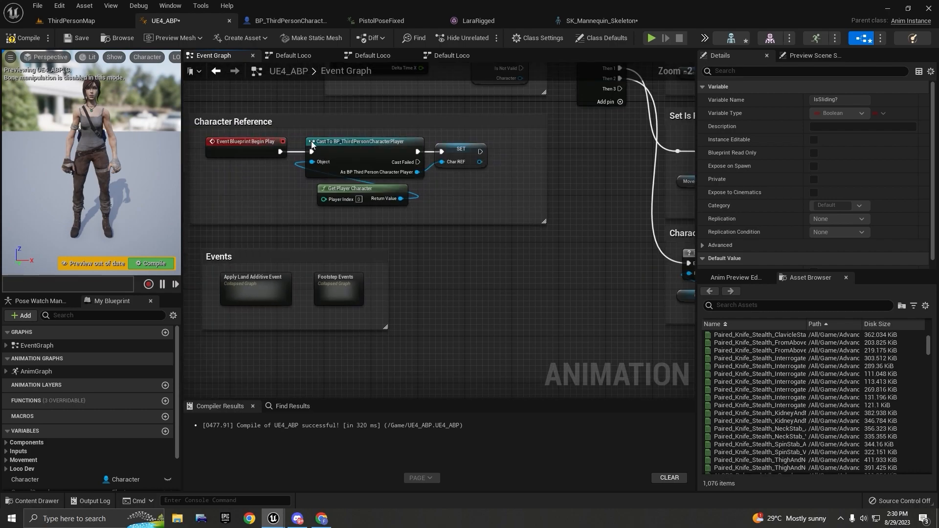
scroll(335, 162, up, 2)
scroll(333, 166, down, 5)
scroll(425, 210, up, 4)
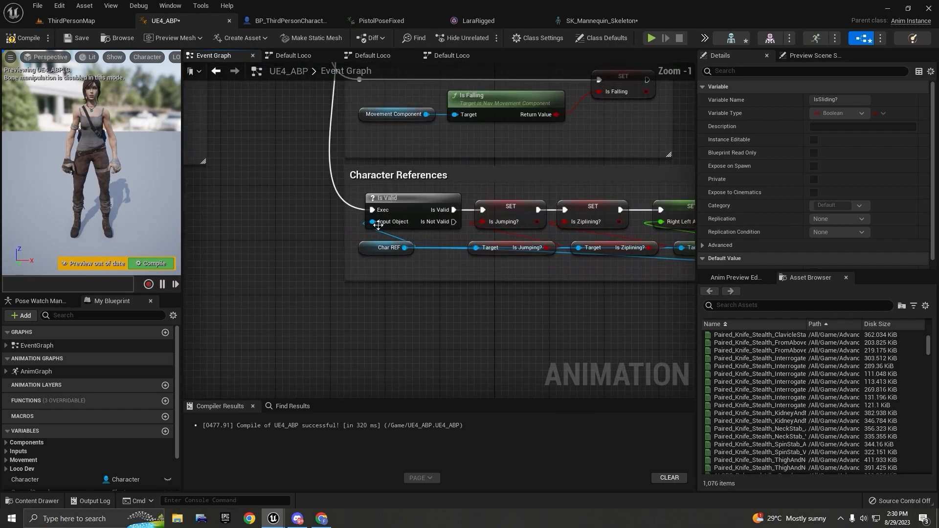
scroll(476, 201, down, 2)
right_drag(476, 201, 248, 184)
scroll(538, 245, up, 2)
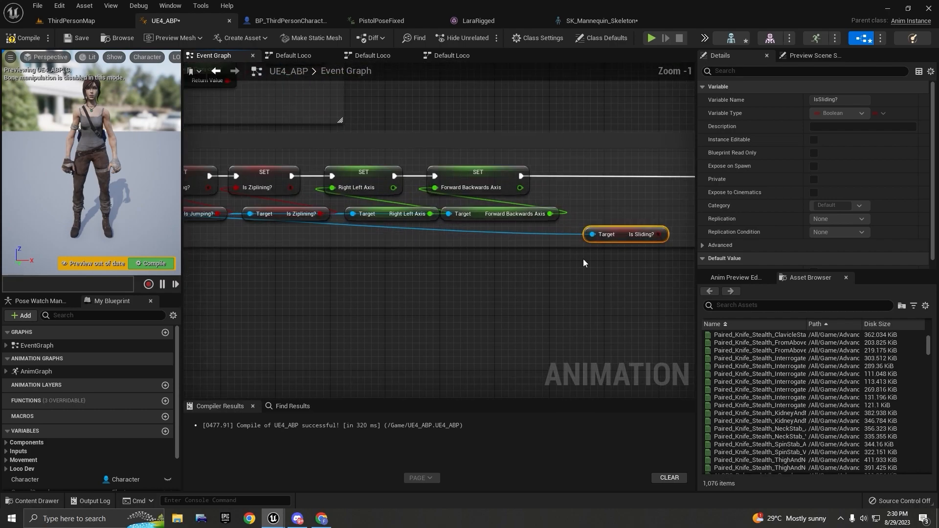
- Place the Is Sliding? getter beside the Forward Backwards Axis getter and promote its output to a variable
right_drag(630, 246, 487, 260)
scroll(489, 259, up, 1)
drag(474, 247, 450, 223)
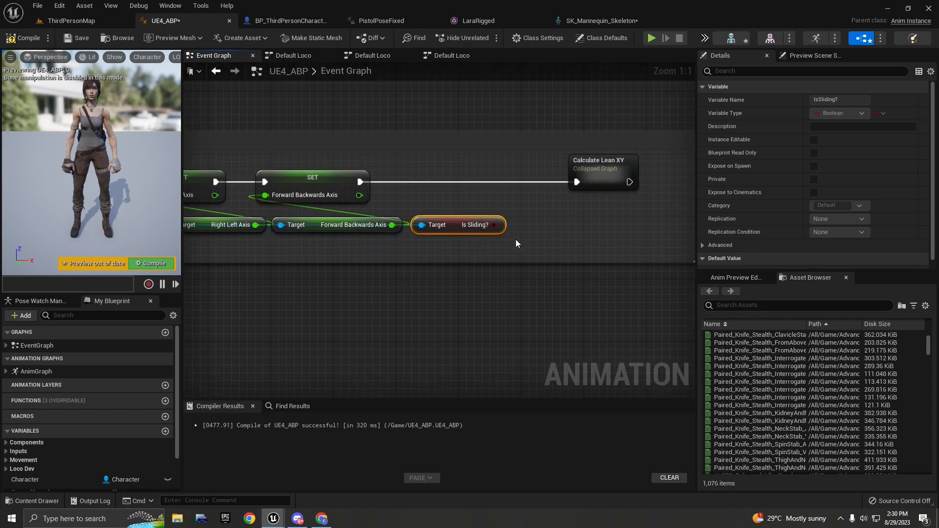
right_click(490, 225)
click(520, 246)
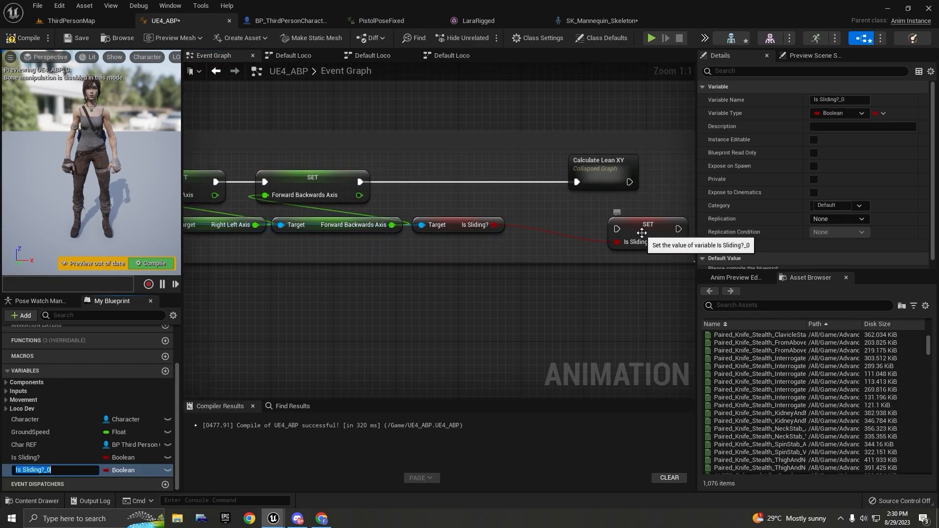
- Delete the duplicate Boolean variable Is Sliding?_0 that is in use in the event graph
key(Return)
key(Delete)
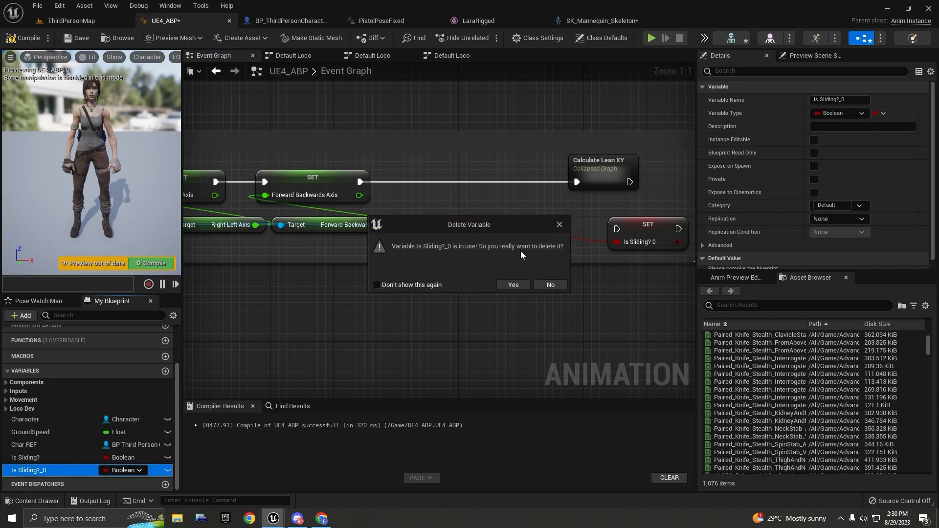
click(513, 284)
- Insert a Set Is Sliding? node between Set Forward Backwards Axis and Calculate Lean XY, fed by the Char REF getter, and compile and save
right_click(494, 225)
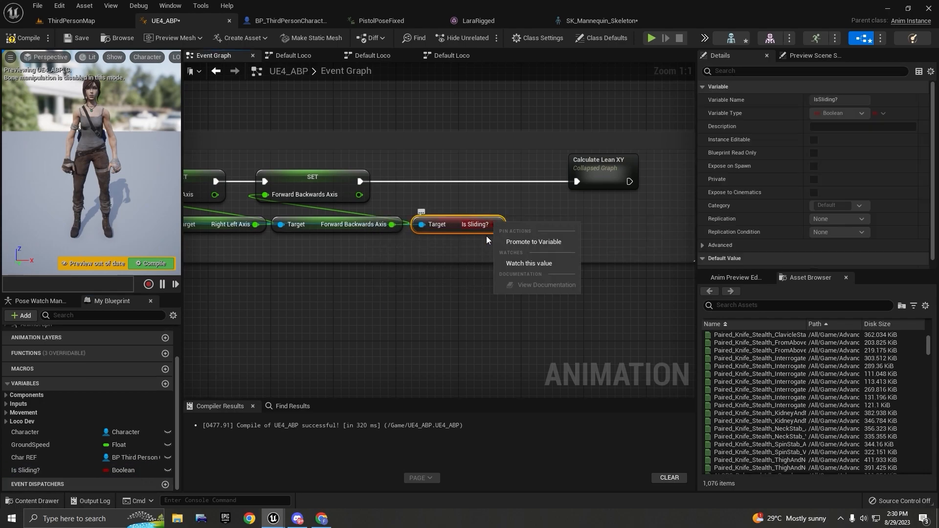
drag(73, 470, 408, 175)
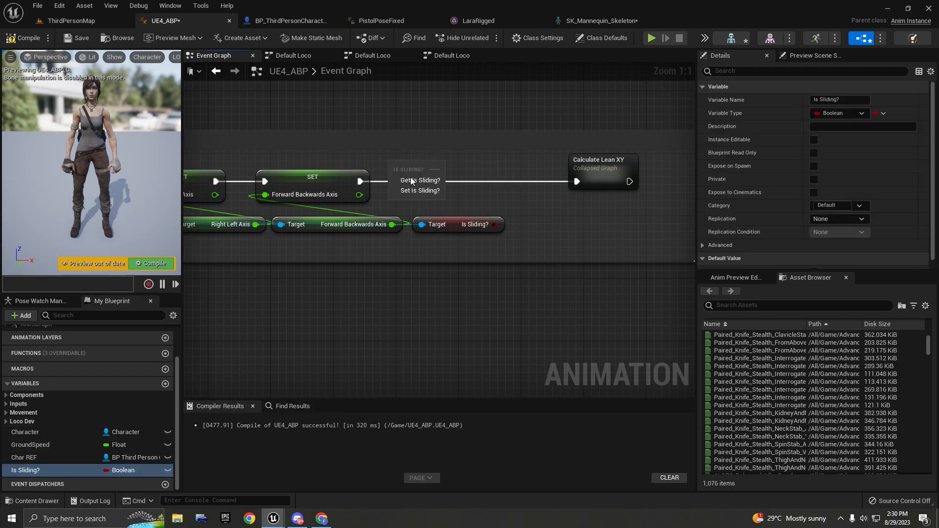
click(412, 187)
drag(494, 224, 577, 181)
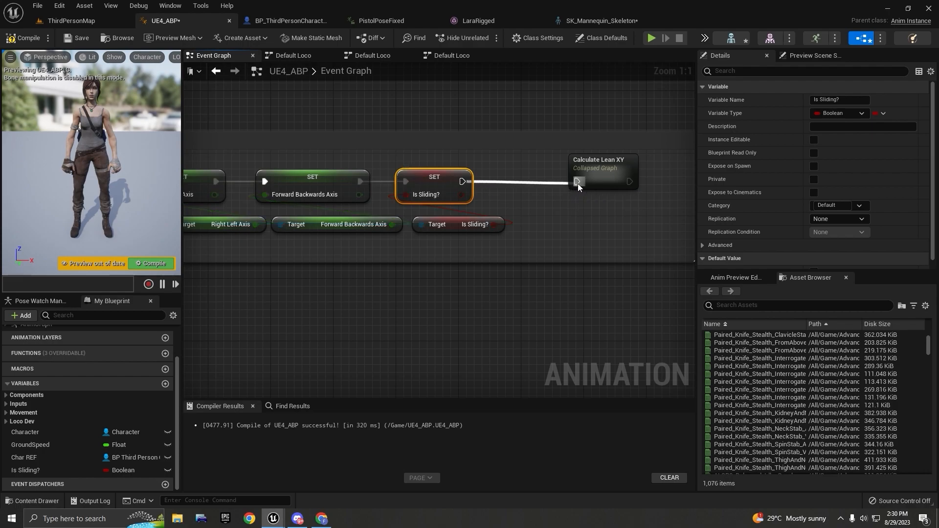
click(160, 263)
click(77, 38)
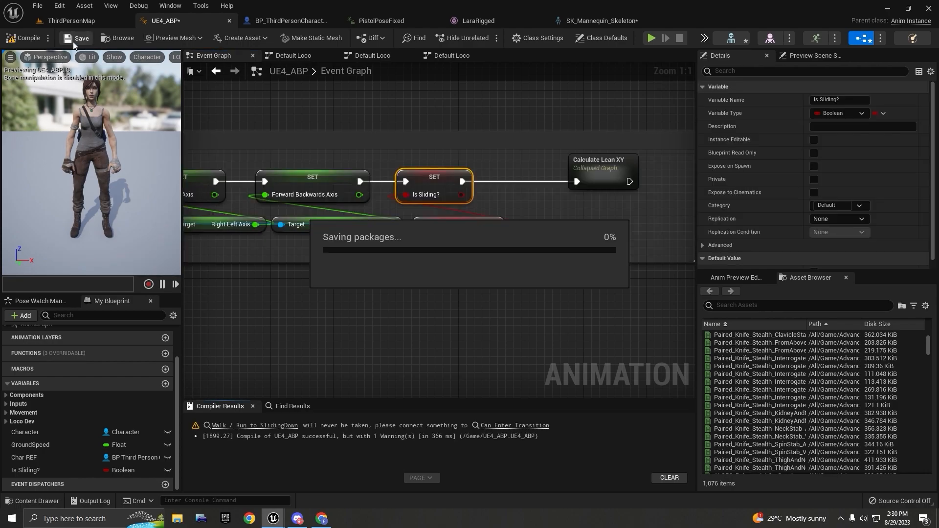
- Wire Is Sliding? into Can Enter Transition in the Walk / Run to SlidingDown rule of Default Loco, and compile
middle_click(372, 55)
middle_click(371, 55)
click(289, 55)
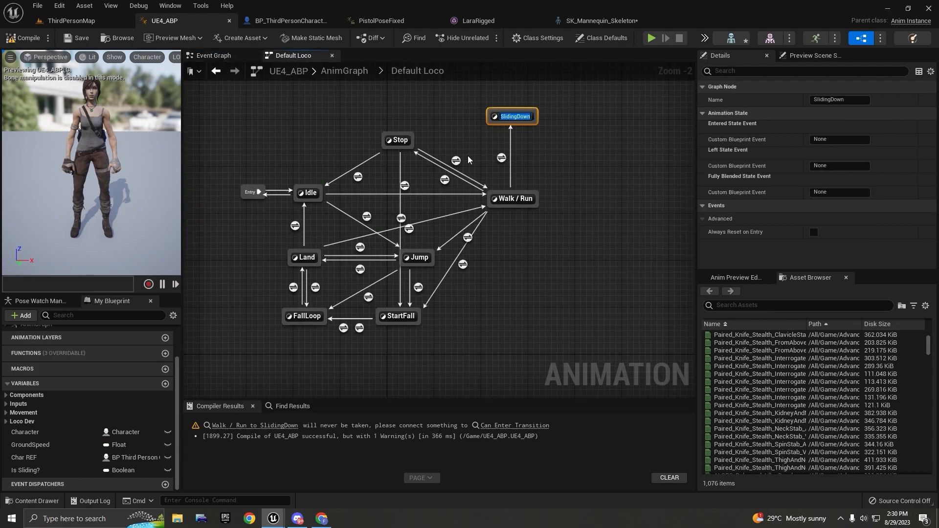
right_drag(505, 149, 468, 231)
scroll(477, 239, up, 2)
mouse_move(490, 190)
mouse_down()
mouse_move(482, 214)
mouse_move(481, 183)
mouse_up()
click(481, 182)
double_click(459, 236)
ctrl+drag(38, 467, 352, 325)
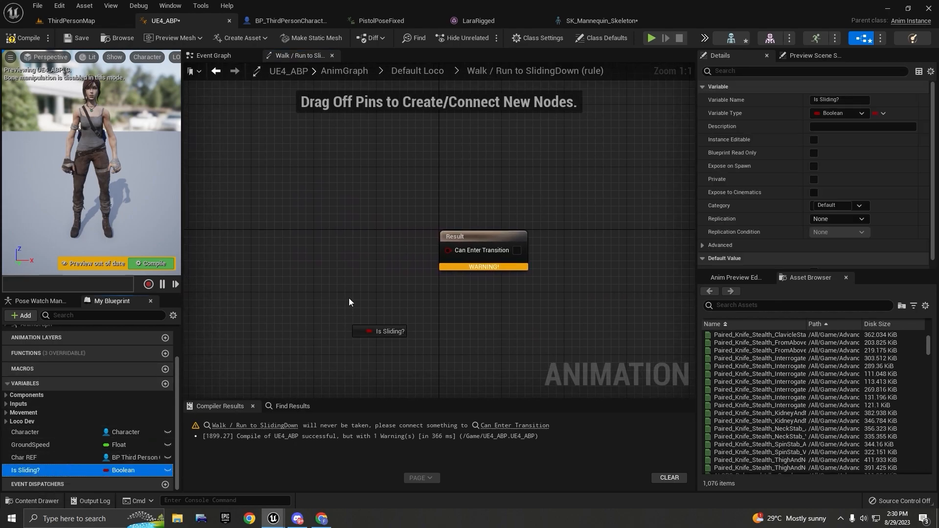
click(370, 253)
drag(384, 238, 413, 300)
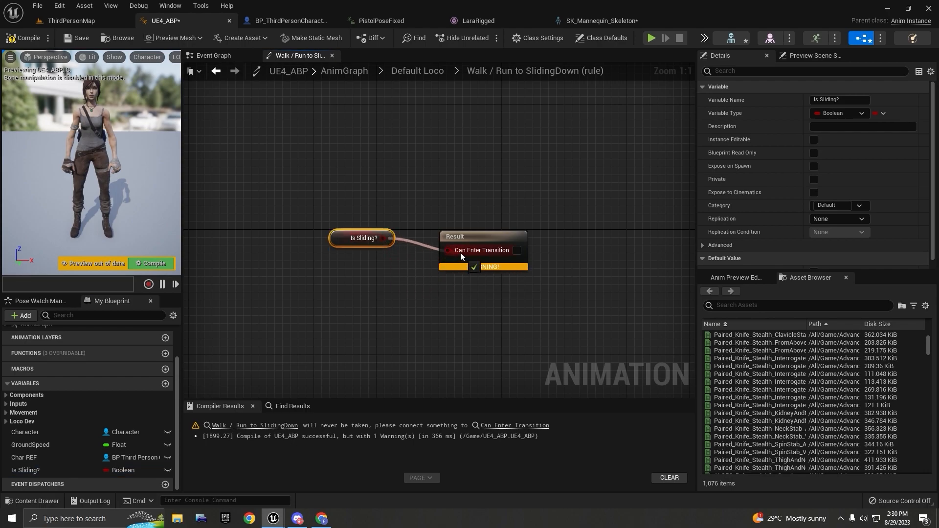
click(155, 263)
- Add a transition from SlidingDown back to Walk / Run in Default Loco, with a NOT of Is Sliding? driving its Can Enter Transition
click(418, 71)
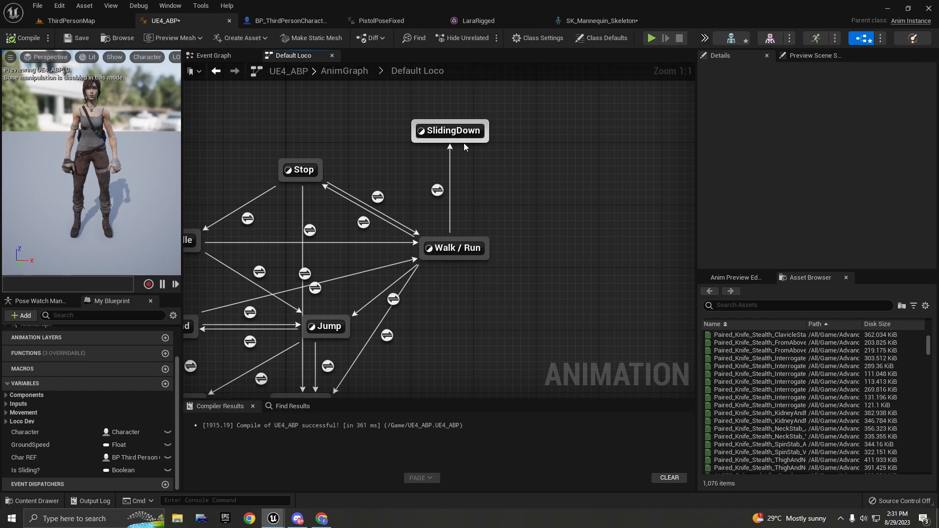
drag(462, 142, 467, 242)
double_click(450, 194)
drag(49, 470, 265, 283)
click(272, 294)
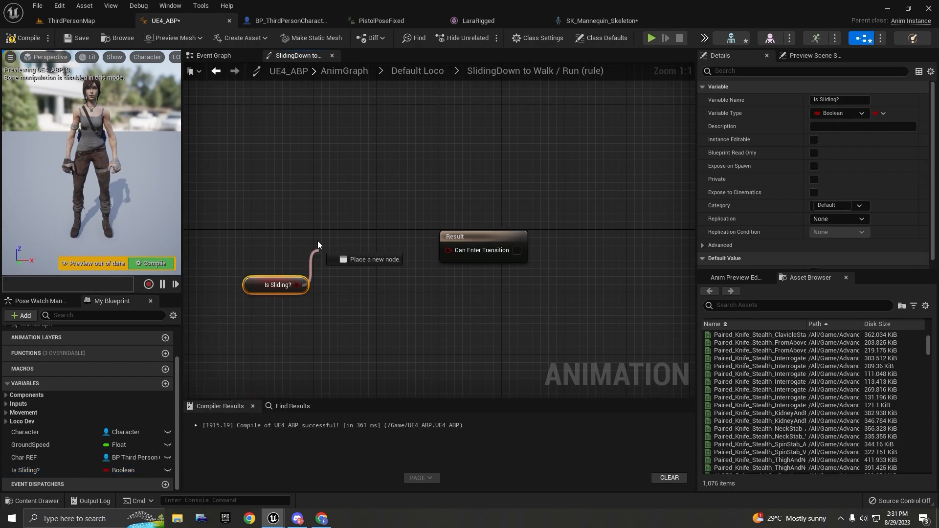
drag(318, 242, 318, 242)
text(not)
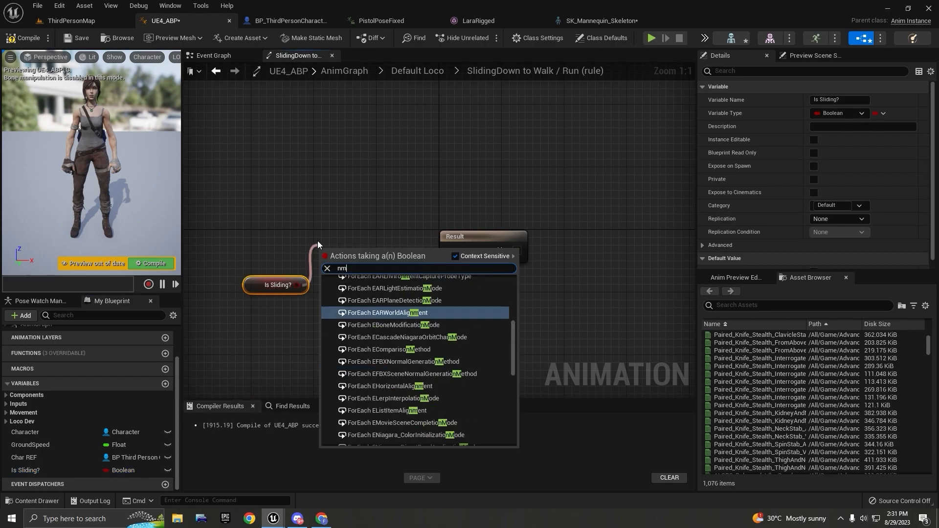
key(Return)
drag(395, 254, 463, 253)
- Turn off Loop Animation for the sequence player in the SlidingDown state, and compile and save the animation blueprint
click(398, 71)
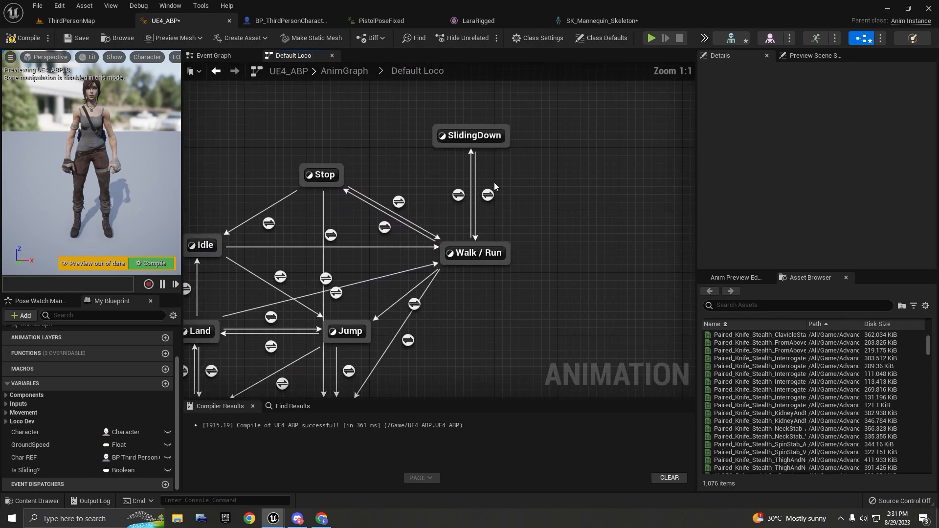
click(489, 195)
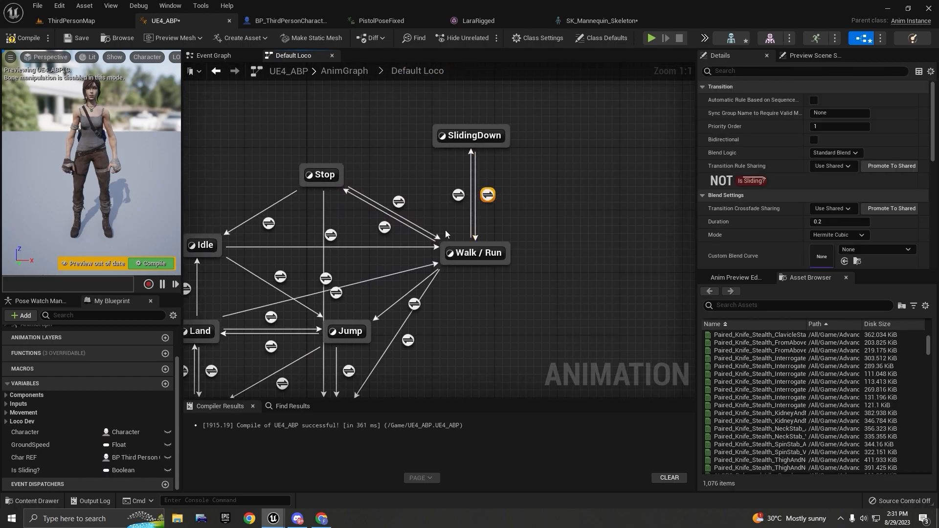
double_click(489, 195)
click(417, 72)
double_click(470, 138)
drag(346, 191, 400, 280)
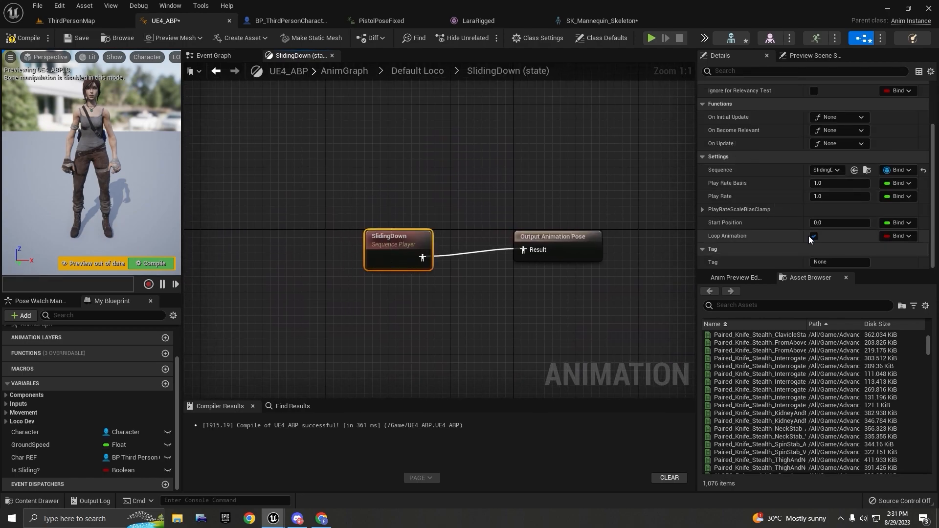
click(6, 43)
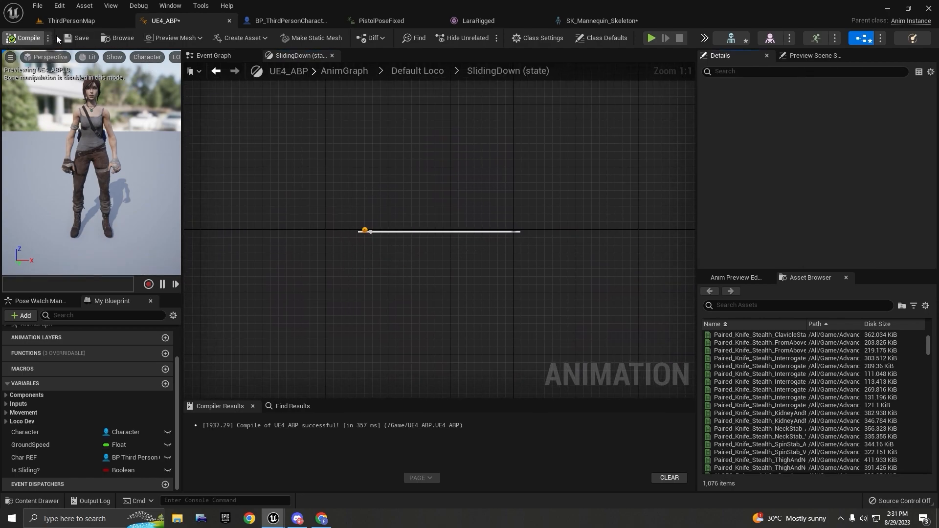
- Start a play session of ThirdPersonMap in an enlarged level viewport
click(81, 23)
click(212, 37)
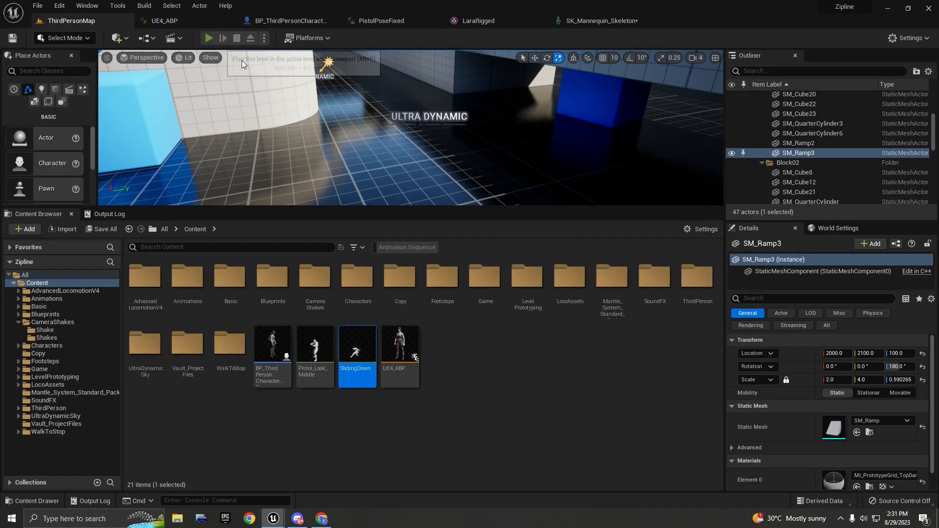
drag(357, 206, 358, 361)
click(359, 294)
- Playtest the character's slide animation by running, jumping and sliding around the level, and stop the session
key(w)
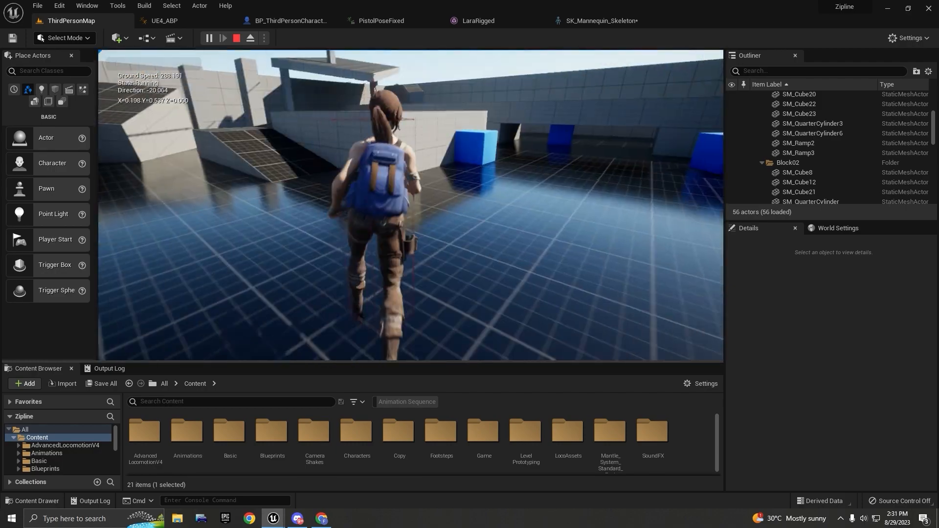
key(w)
key(w)
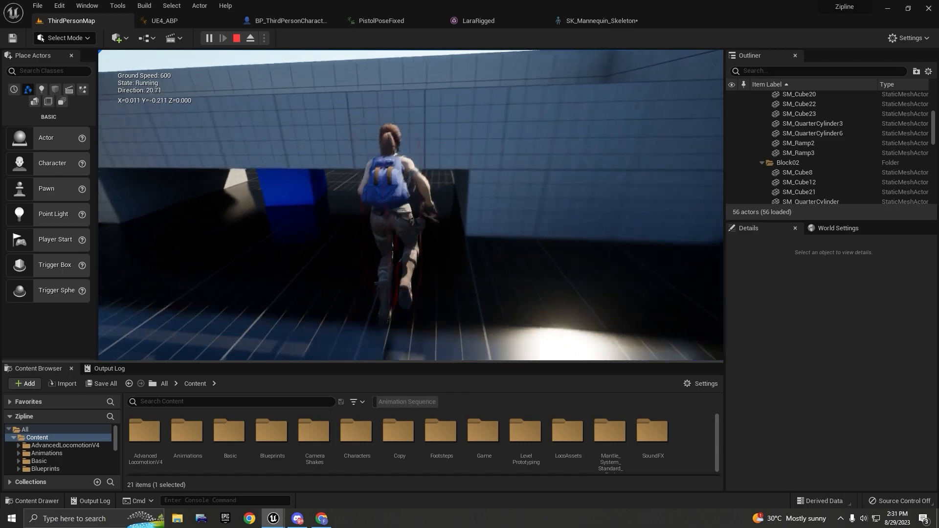
key(w)
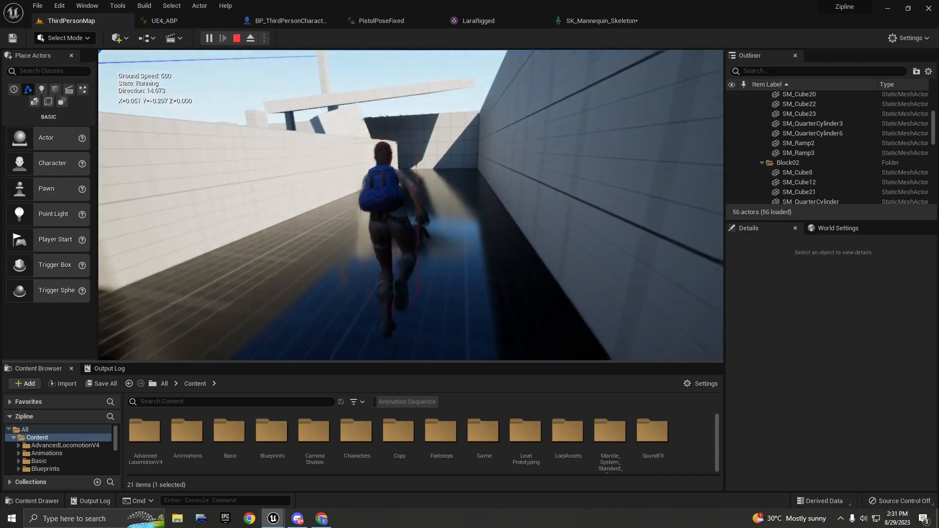
key(w)
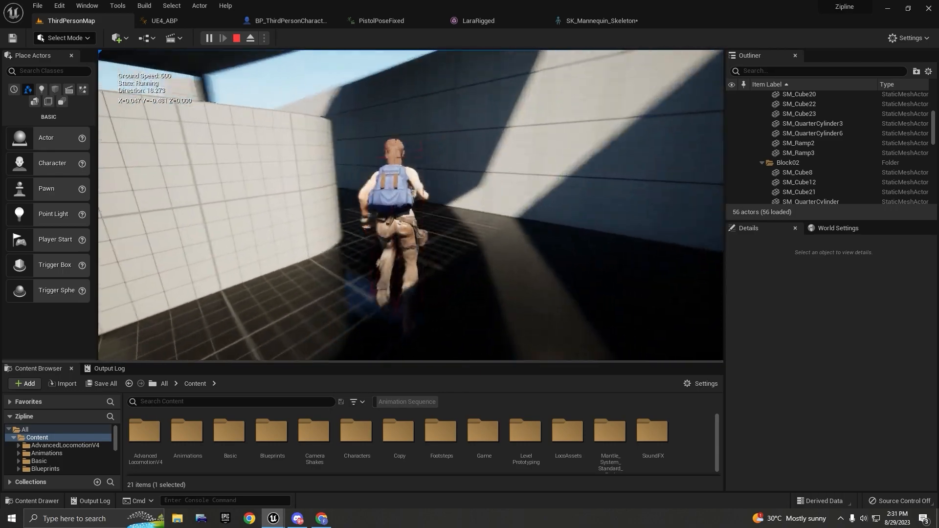
key(w)
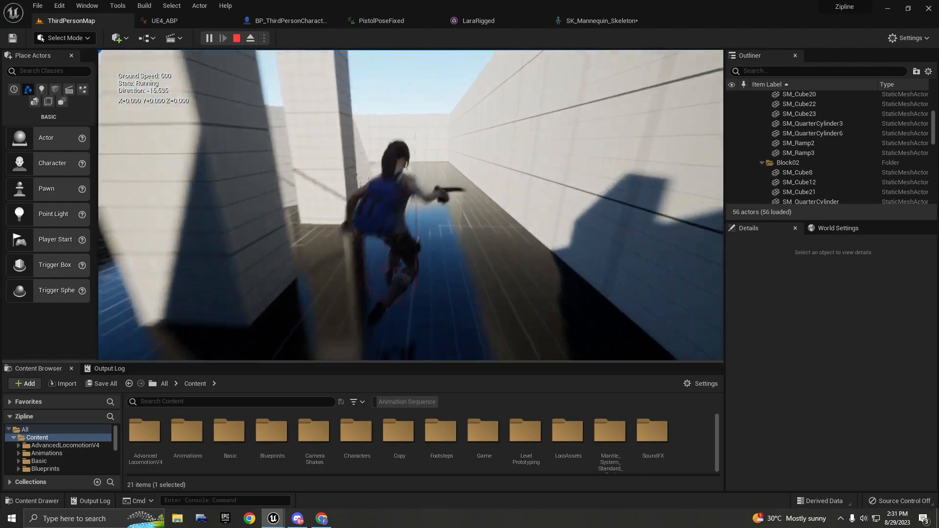
key(w)
key(space)
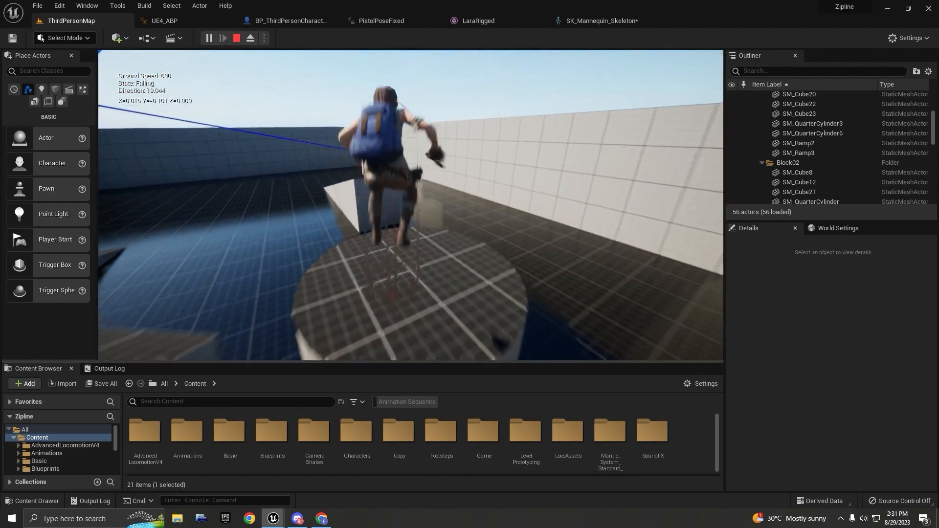
key(w)
key(space)
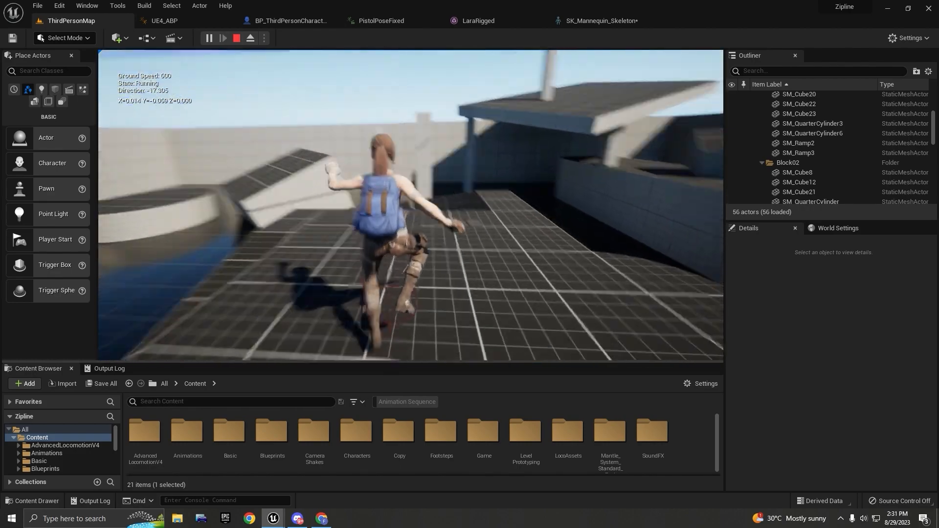
key(w)
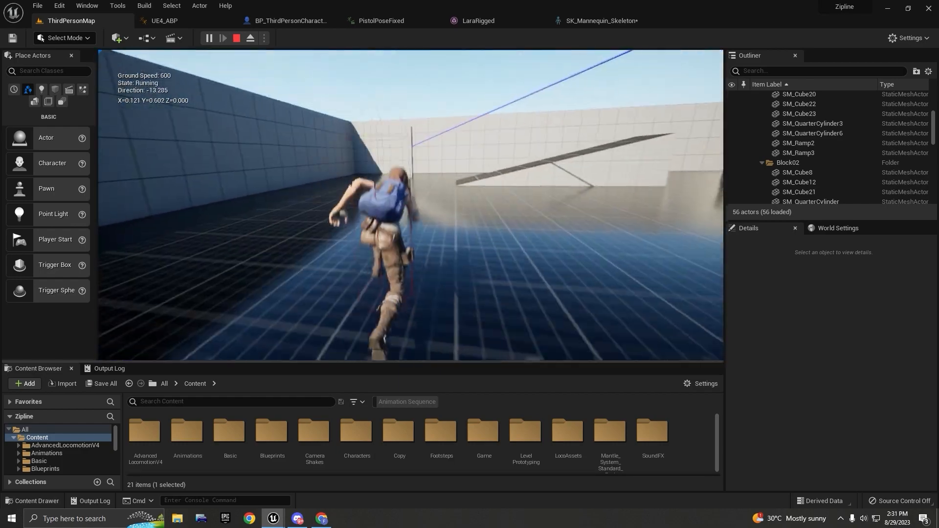
key(w)
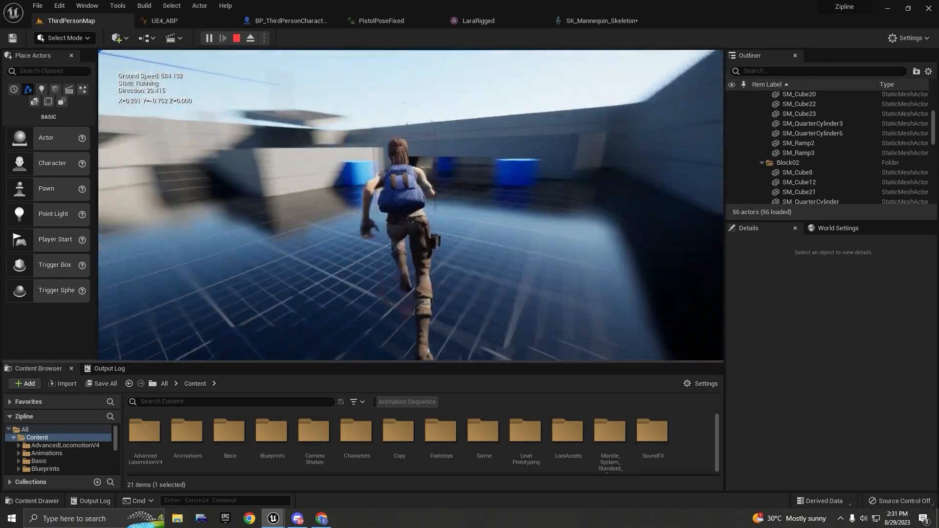
key(w)
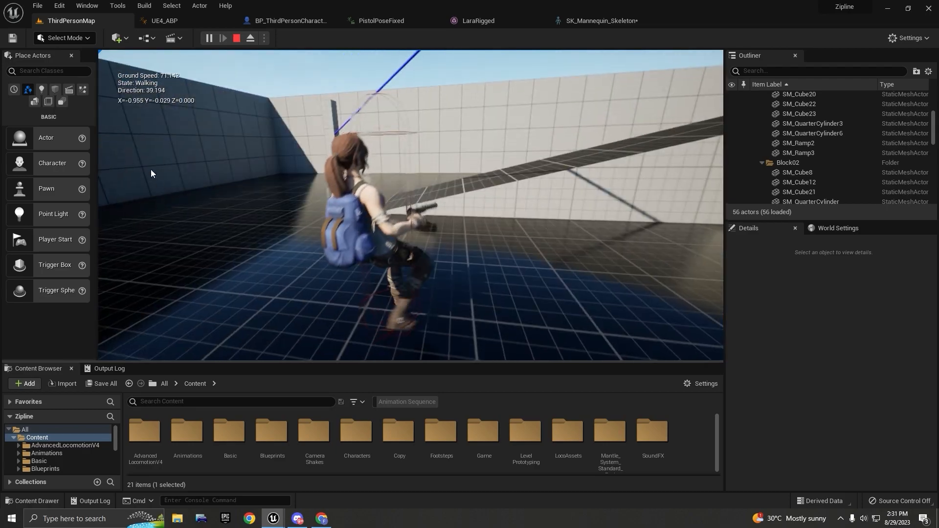
key(Escape)
- Change the Walk / Run to SlidingDown blend duration, set the SlidingDown to Walk / Run blend duration to 0.4, and compile UE4_ABP
click(161, 22)
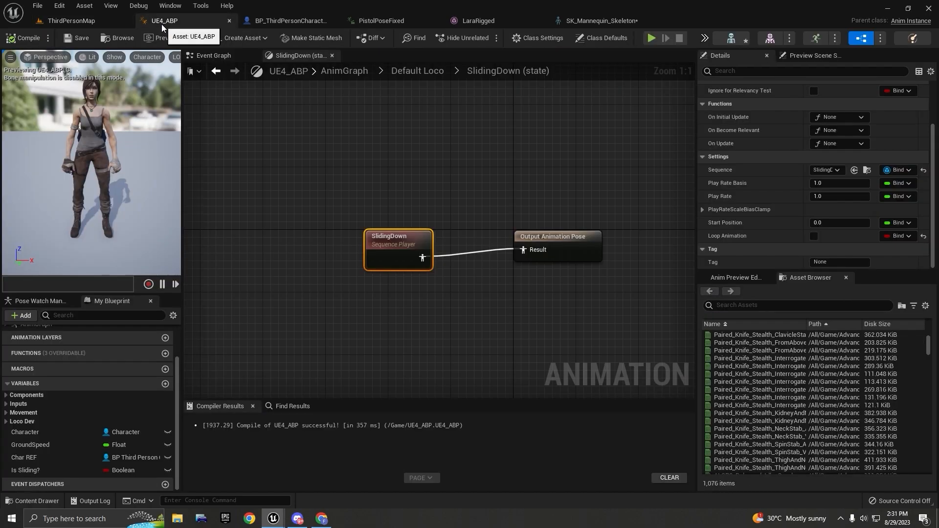
click(418, 72)
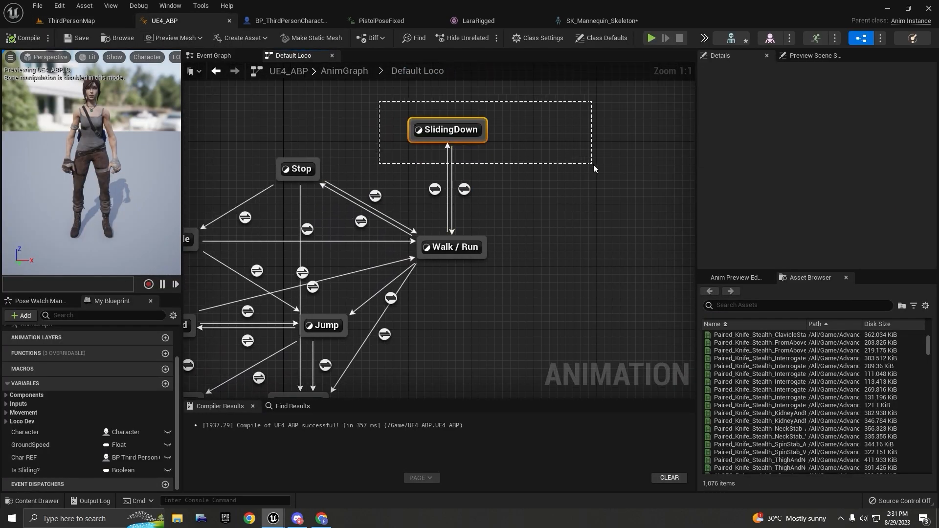
drag(593, 168, 594, 169)
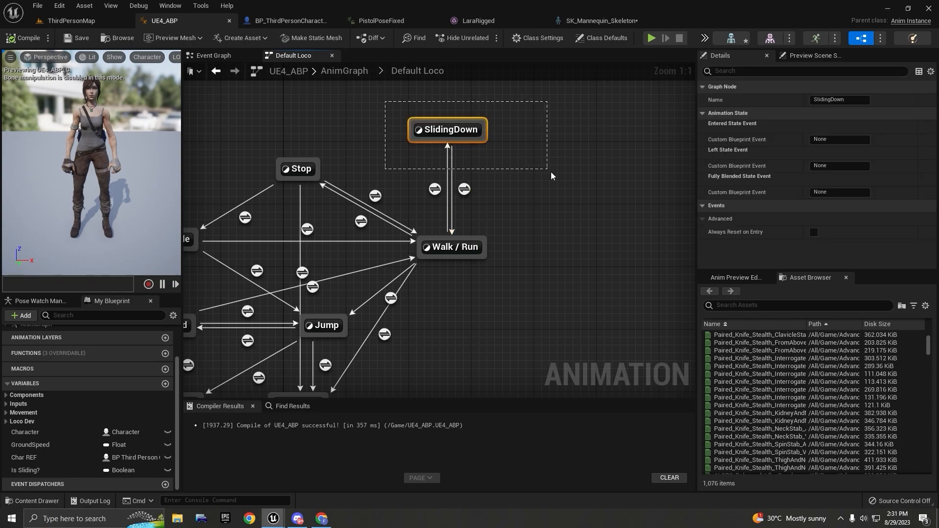
click(435, 190)
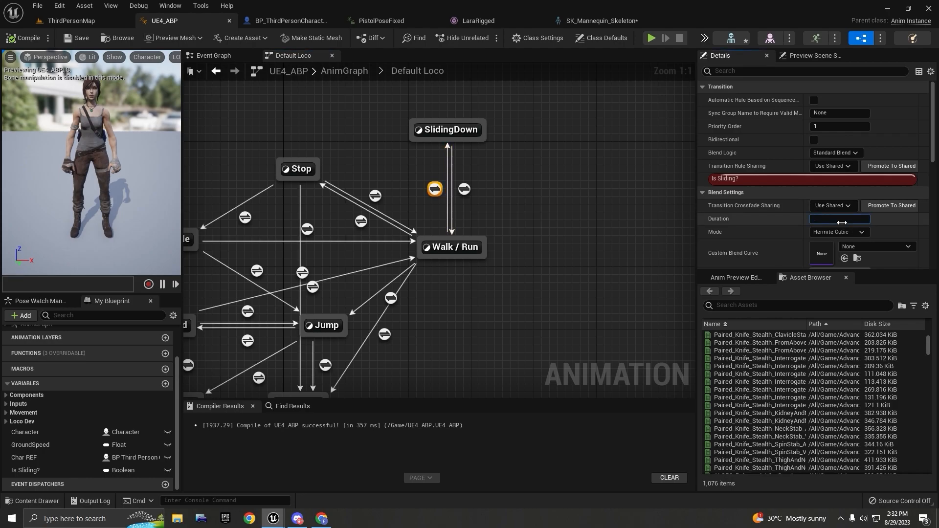
click(463, 190)
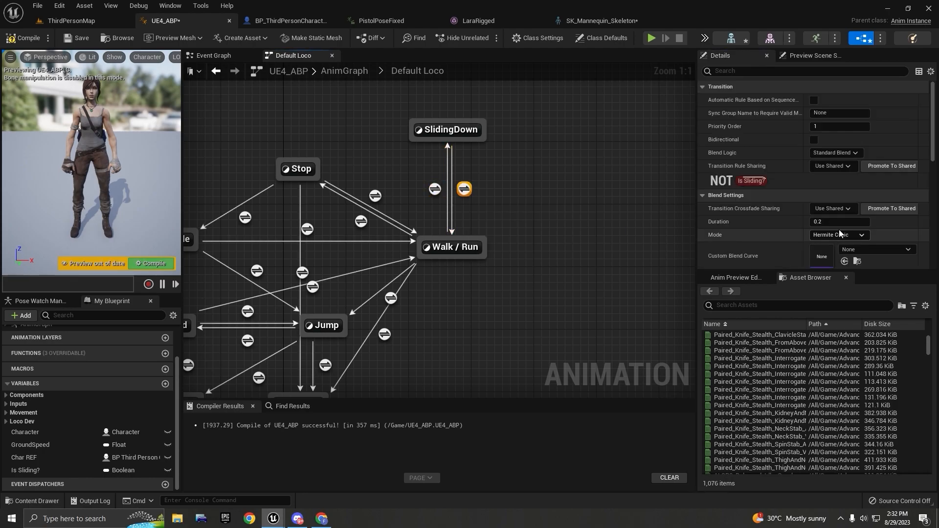
text(0.4)
right_drag(524, 201, 619, 170)
scroll(619, 170, down, 2)
click(152, 263)
- Review the states of Default Loco and the rule of the Walk / Run to SlidingDown transition
right_drag(323, 240, 274, 250)
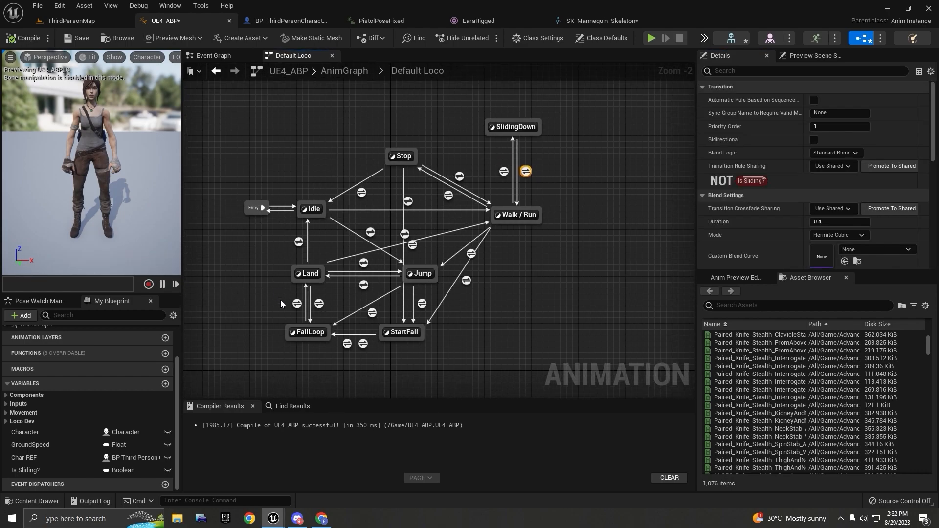
right_drag(333, 305, 303, 277)
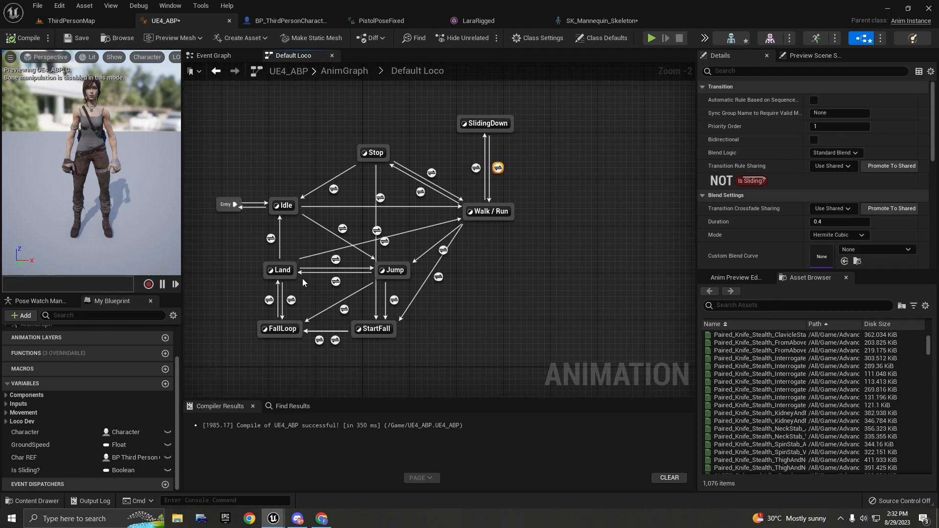
scroll(299, 315, up, 1)
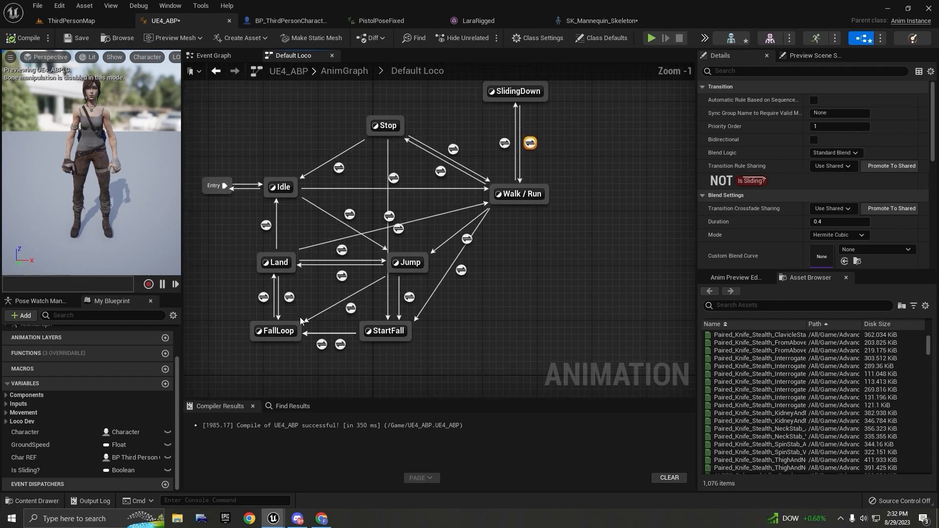
double_click(506, 144)
click(405, 77)
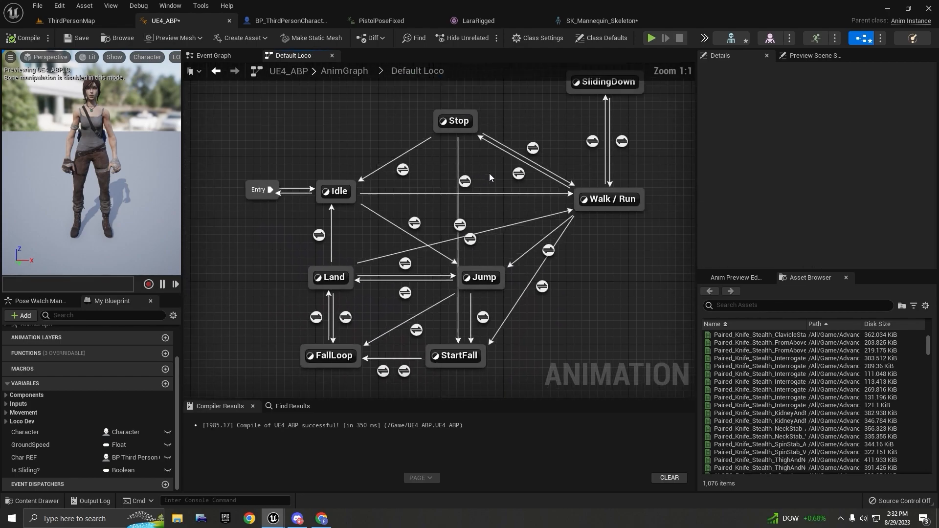
- Add a transition from the Land state to the SlidingDown state in the Default Loco state machine
right_drag(485, 169, 479, 179)
right_drag(368, 308, 323, 302)
scroll(303, 288, down, 1)
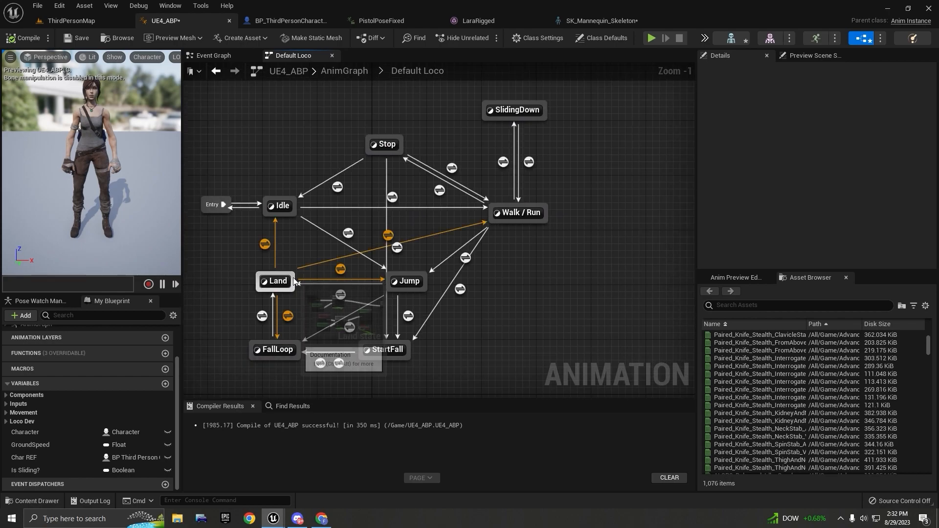
drag(293, 281, 450, 199)
drag(488, 122, 488, 120)
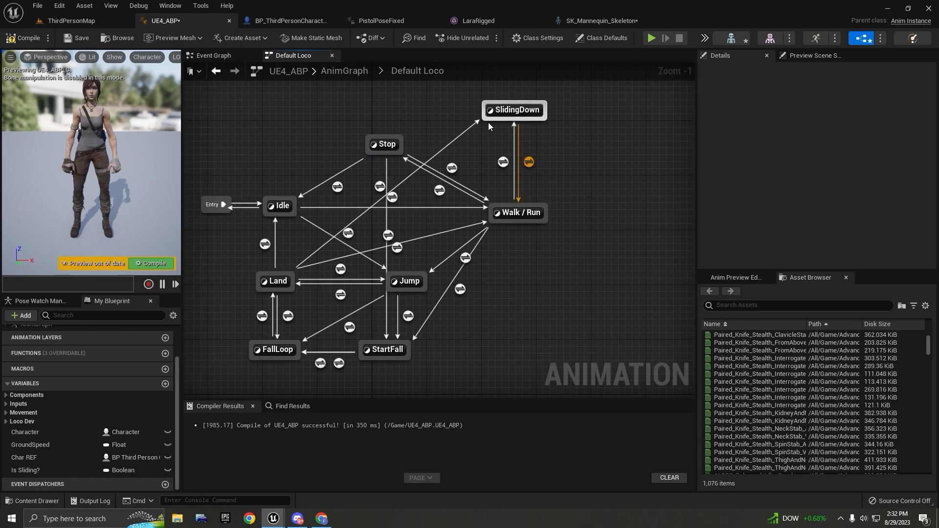
- Add the Is Sliding? variable to the Land to SlidingDown rule as its Can Enter Transition condition and return to Default Loco
double_click(381, 188)
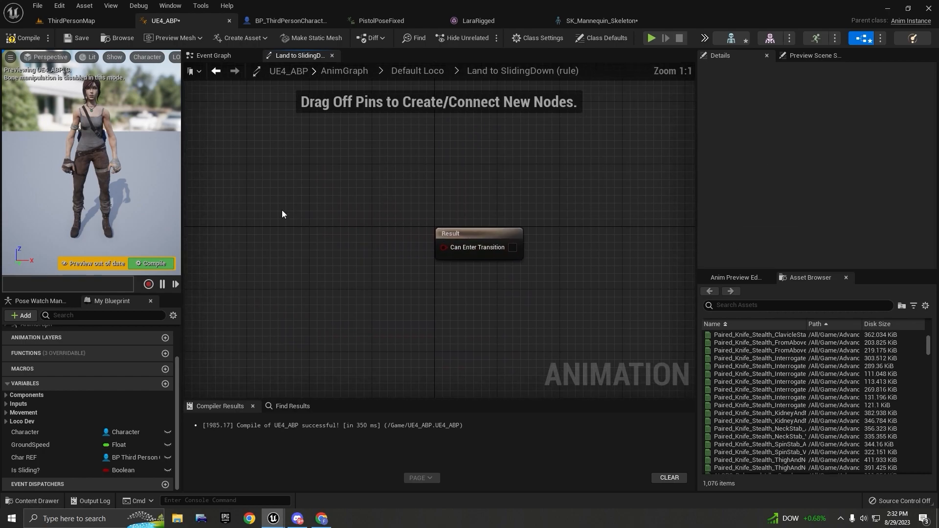
key(ctrl+v)
drag(458, 252, 475, 257)
click(429, 255)
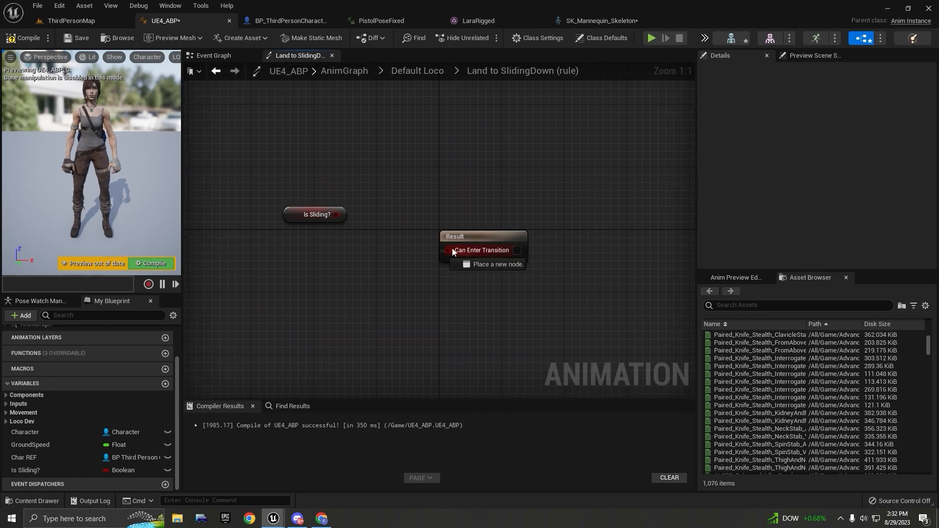
click(418, 71)
scroll(412, 222, down, 2)
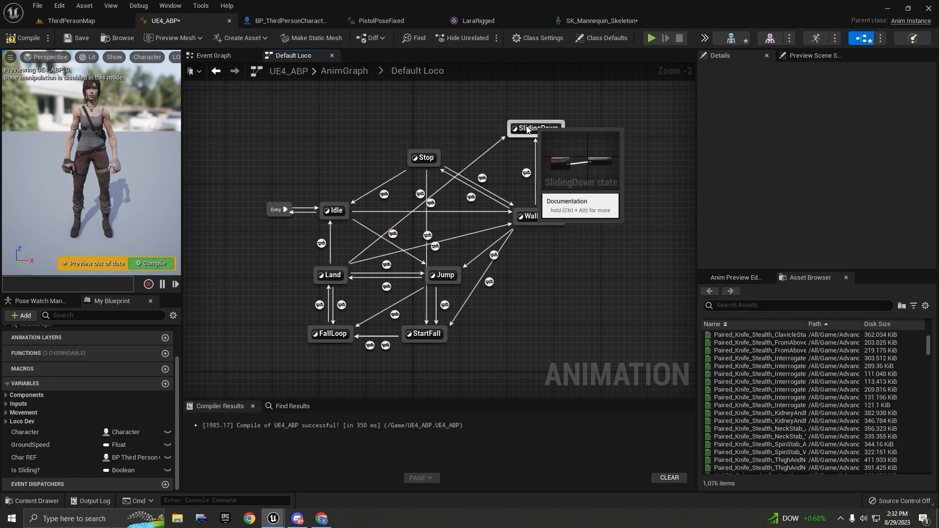
double_click(419, 194)
key(alt+Left)
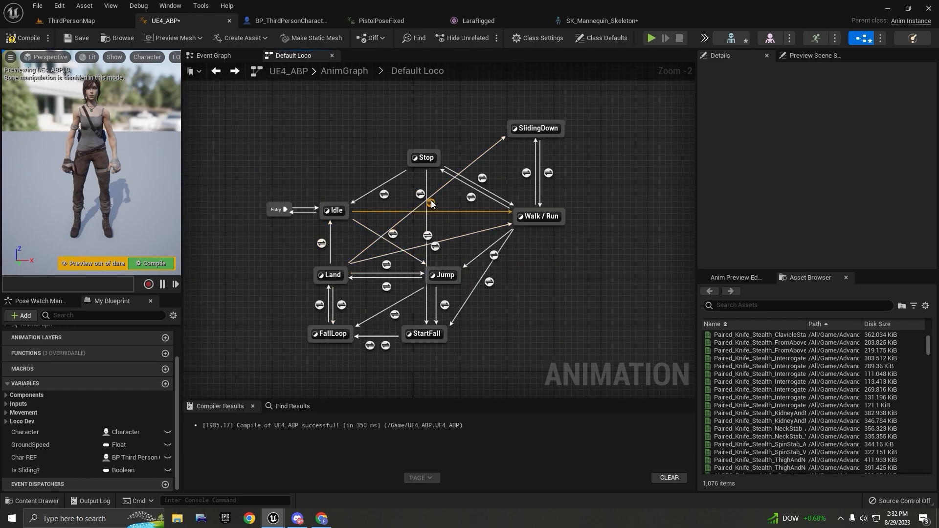
- Add a transition from FallLoop to SlidingDown and use Is Sliding? as its rule
drag(348, 324, 519, 137)
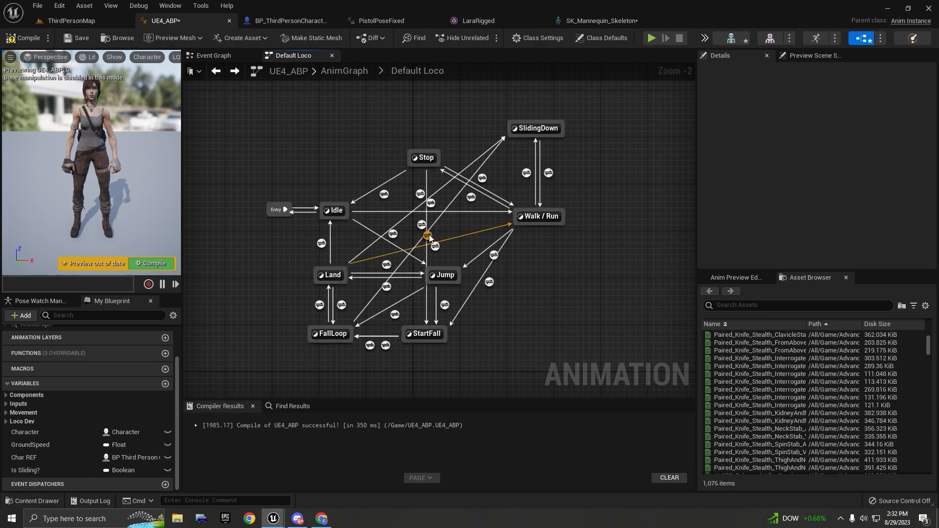
double_click(425, 224)
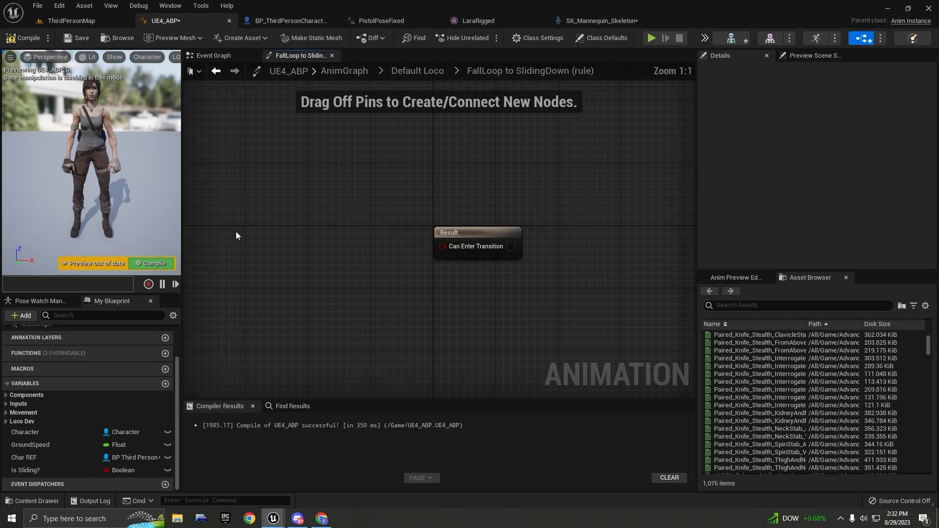
key(ctrl+v)
click(421, 69)
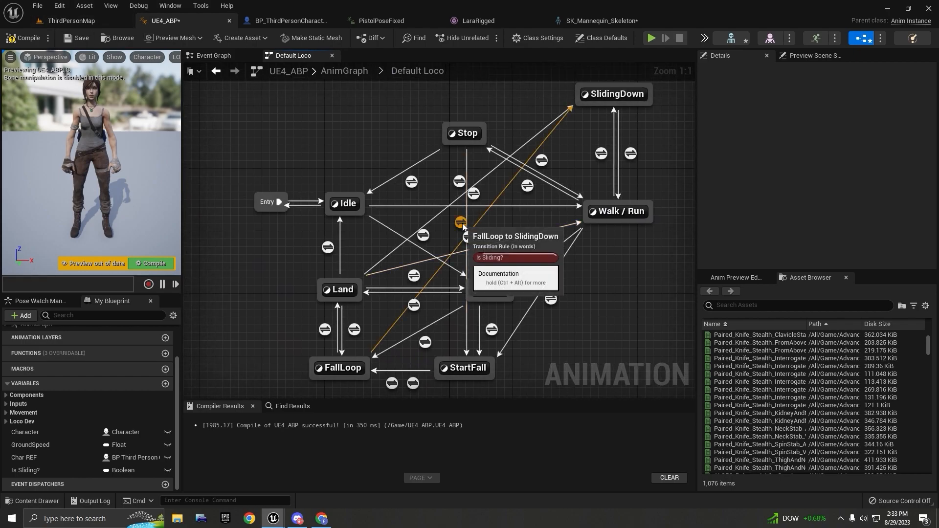
- Set the FallLoop to SlidingDown blend duration to 0.4 and open the Land to SlidingDown transition's settings
click(460, 223)
text(.4)
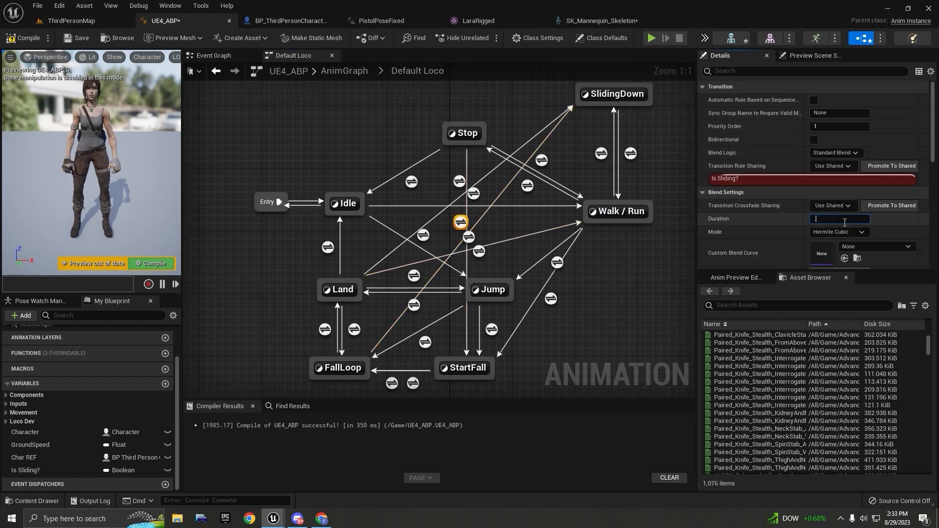
click(473, 194)
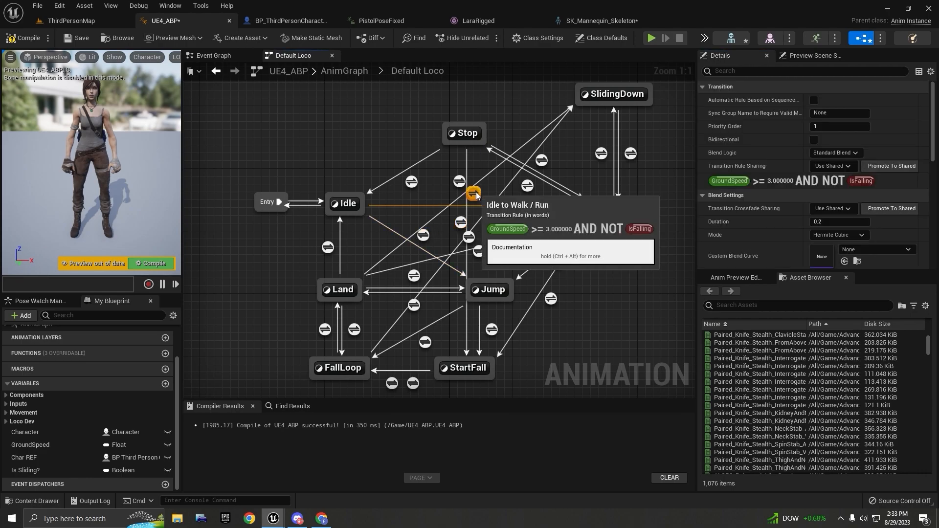
click(460, 180)
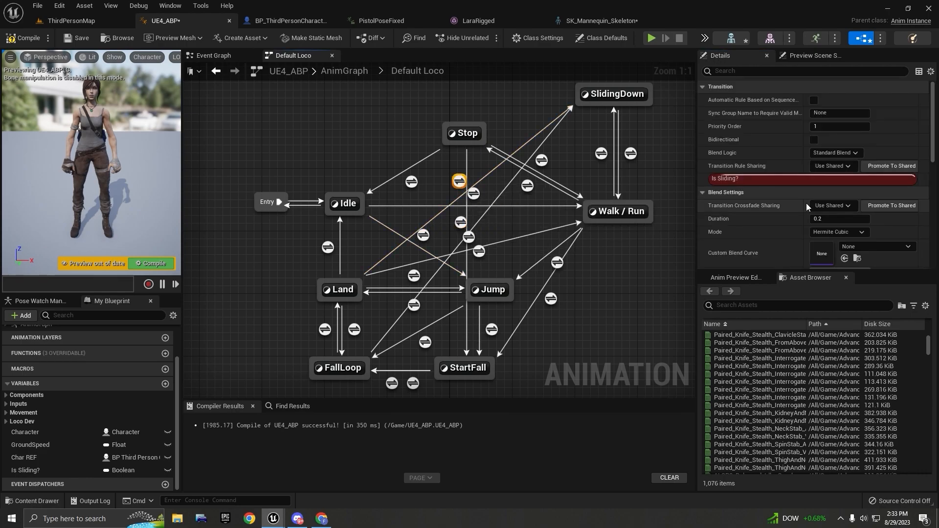
- Playtest the slide while running through ThirdPersonMap in full screen and stop the session
click(99, 18)
key(alt+p)
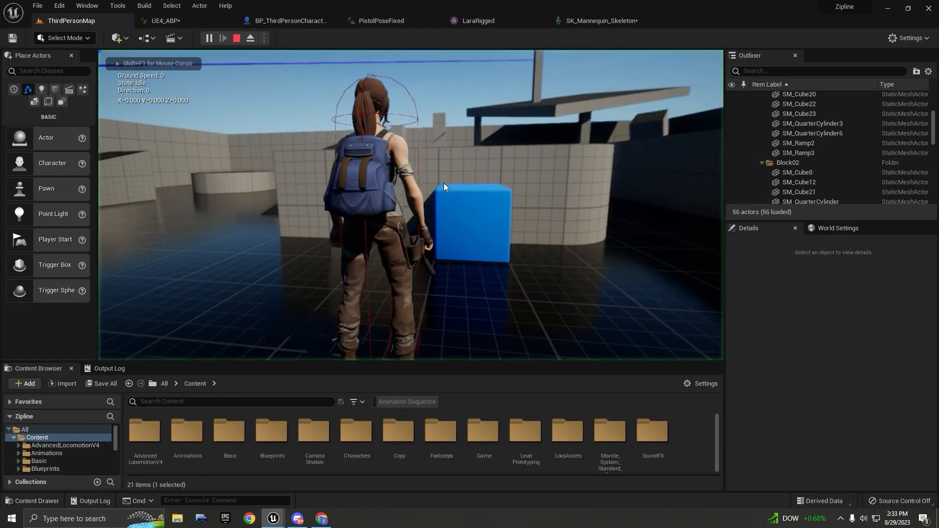
key(F11)
key(w)
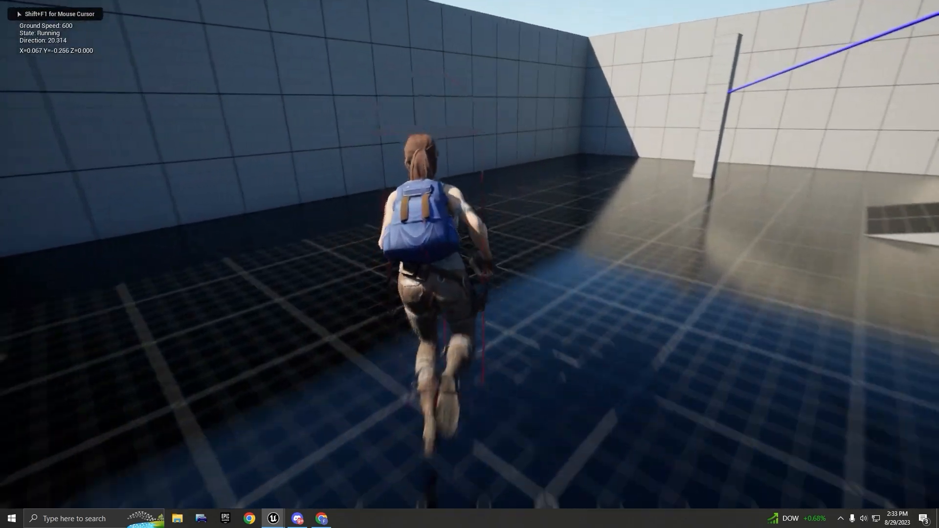
key(ctrl)
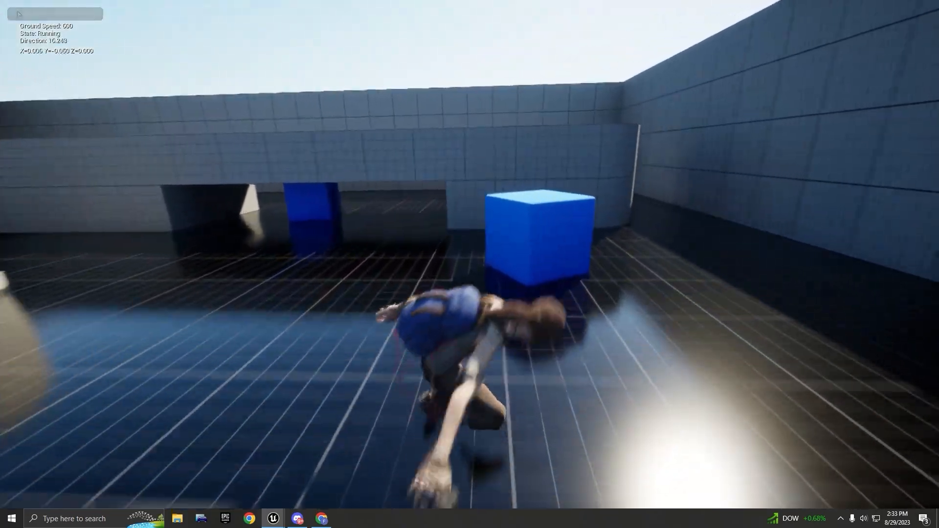
key(ctrl)
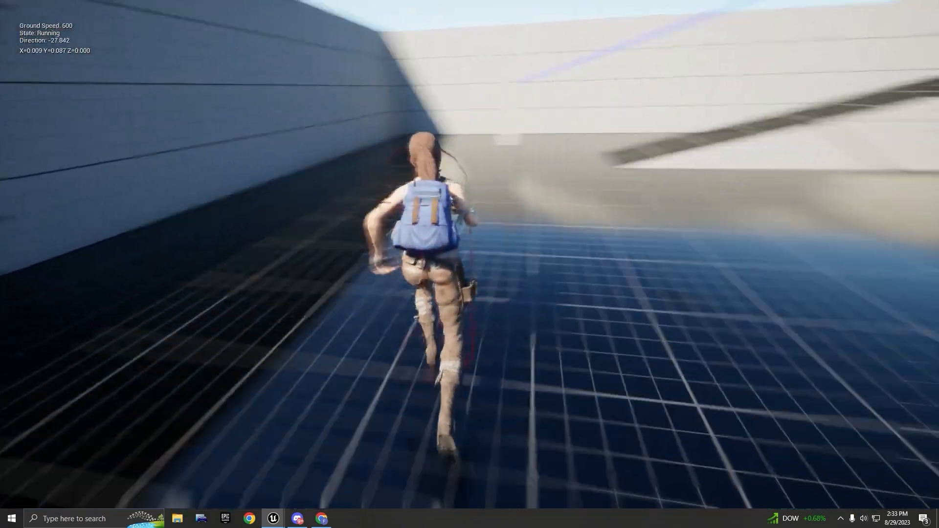
key(ctrl)
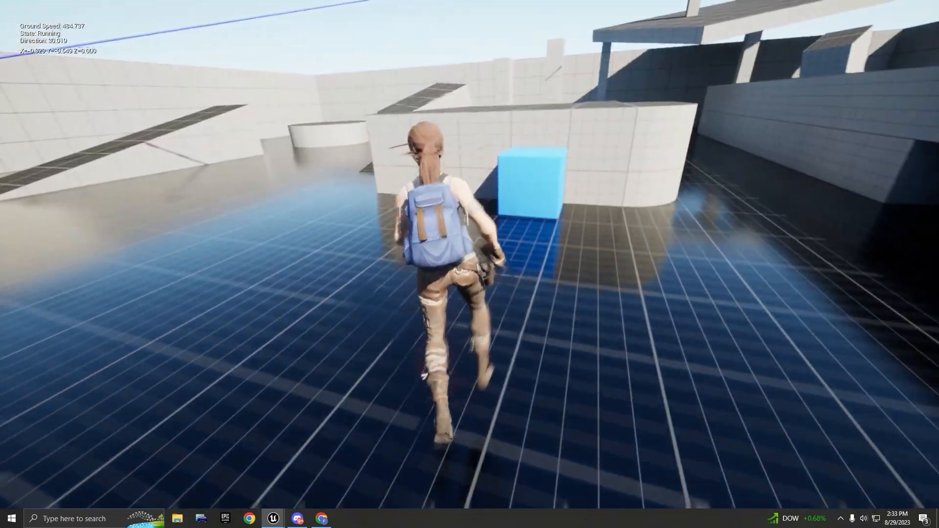
key(Escape)
- Set the Walk / Run to SlidingDown blend duration to 0.6 in UE4_ABP and start a play session of ThirdPersonMap
click(212, 20)
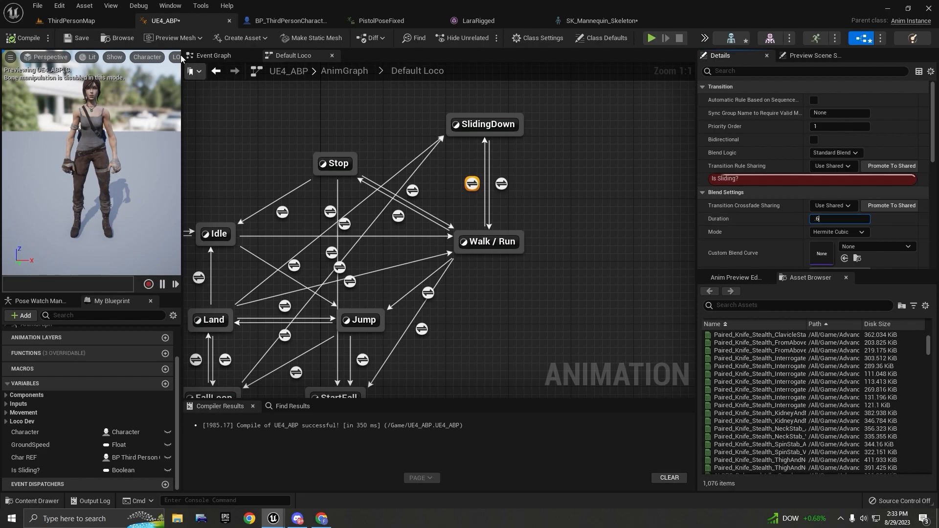
click(86, 23)
key(alt+p)
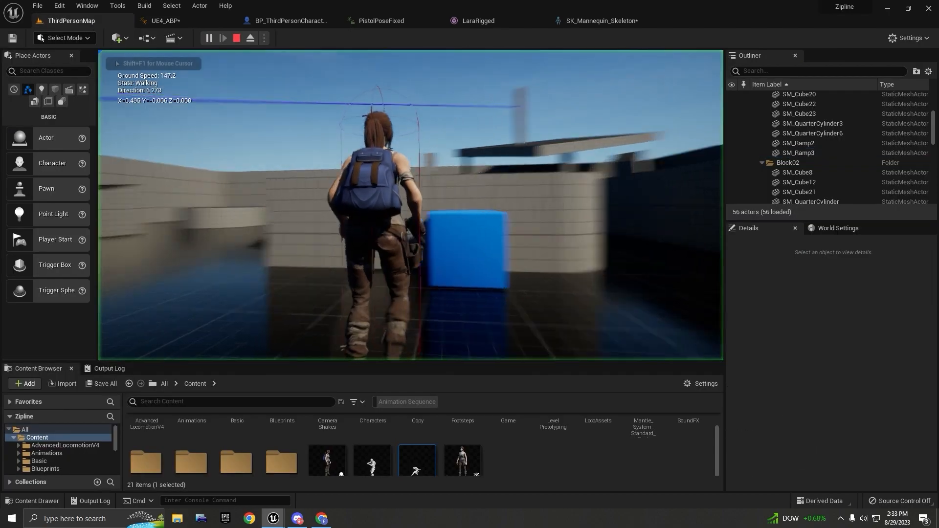
- Playtest sliding out of runs, jumps and landings around the blocks and ramps, and stop the session
key(w)
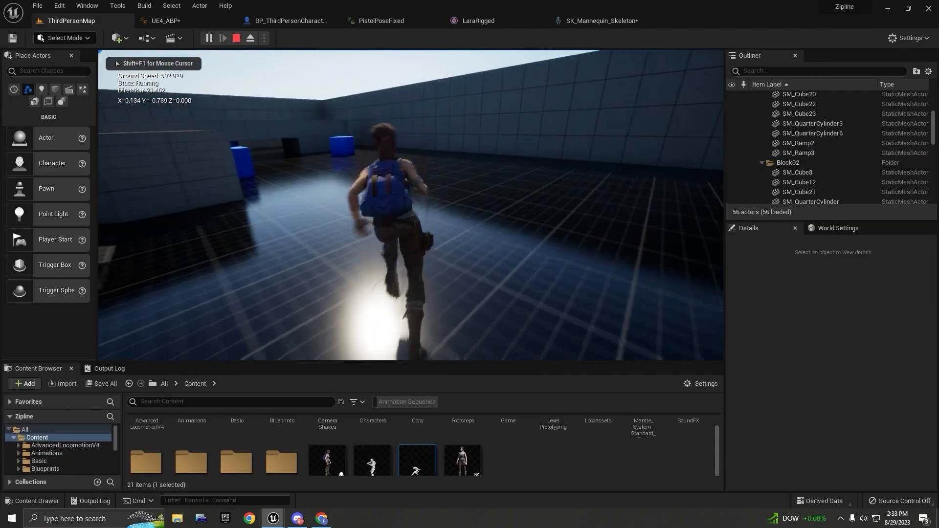
key(c)
key(w)
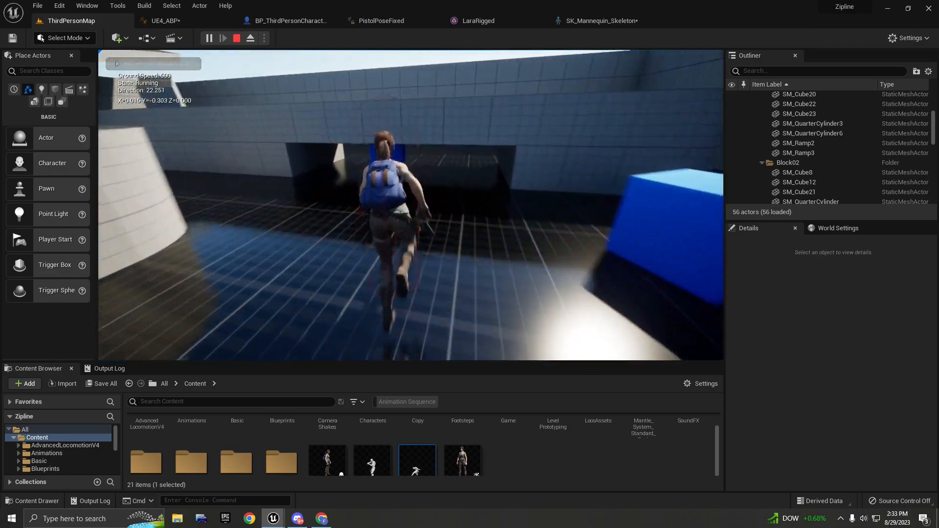
key(space)
key(w)
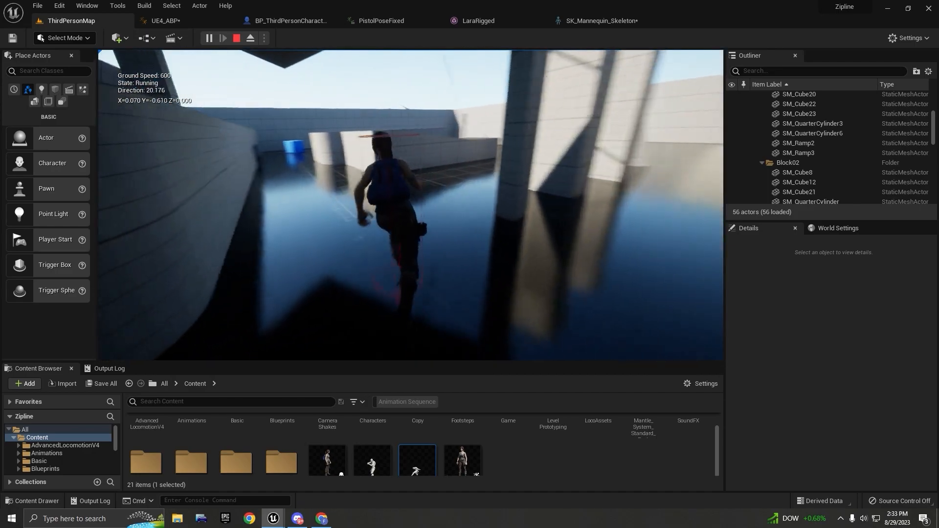
key(space)
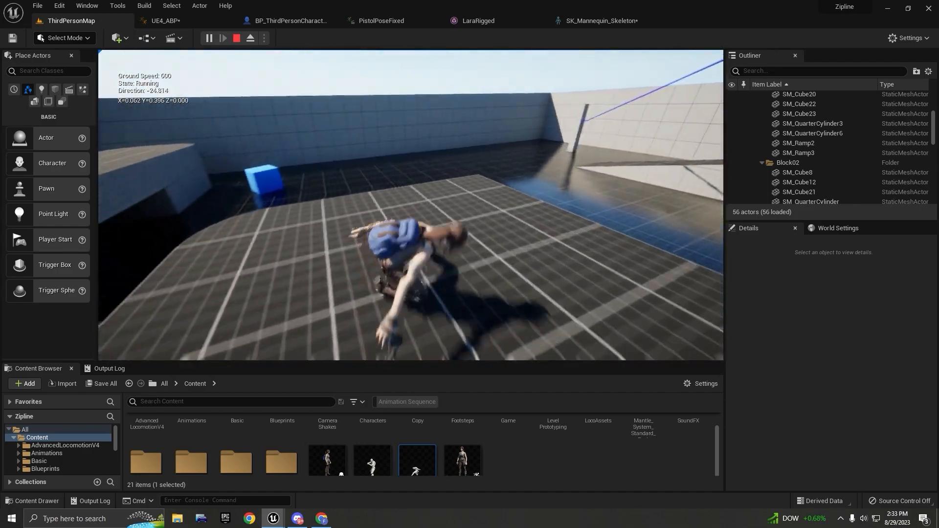
key(space)
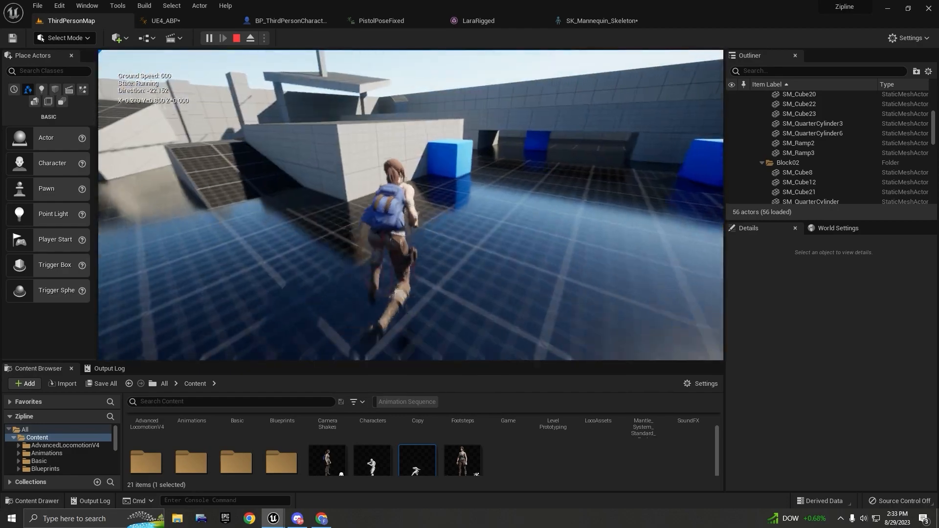
key(space)
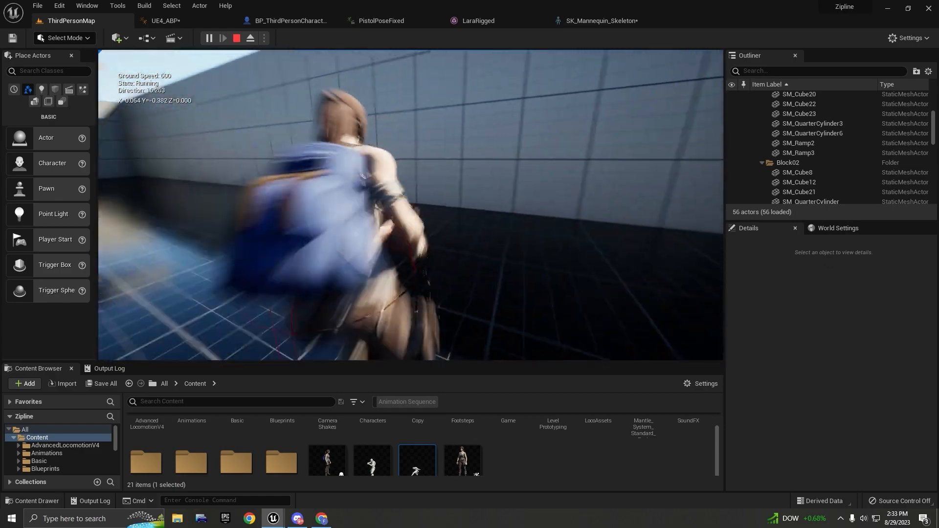
key(w)
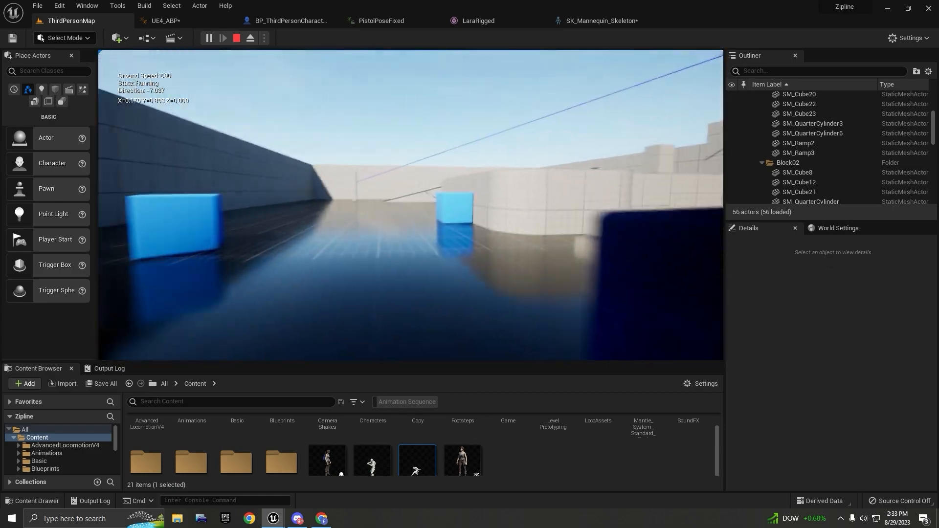
key(w)
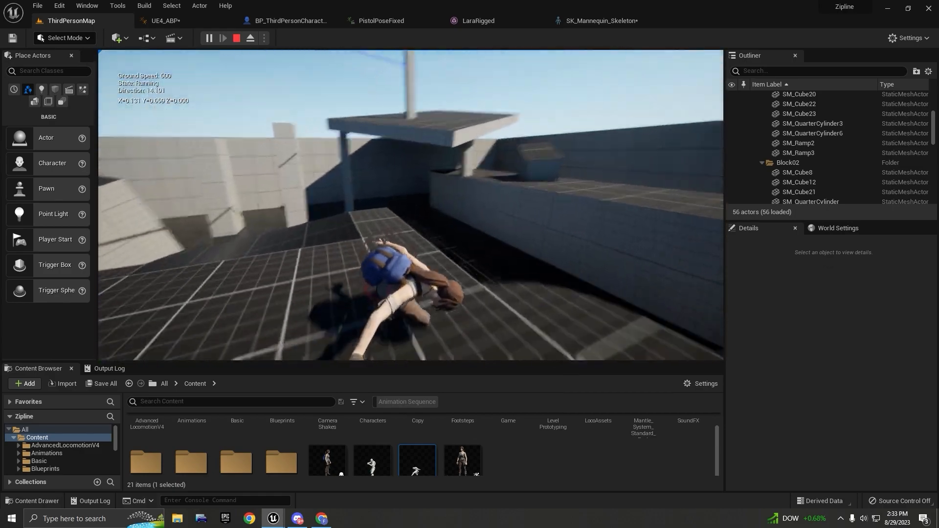
key(w)
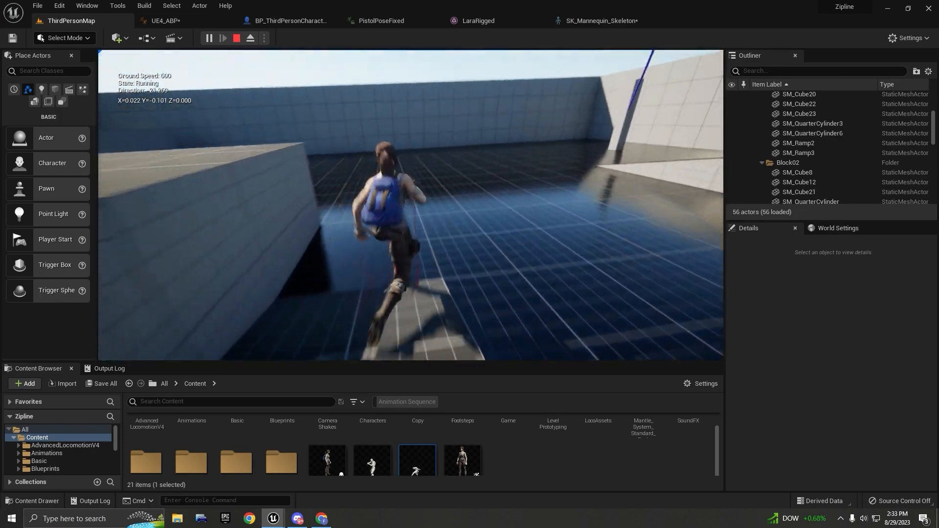
key(w)
key(space)
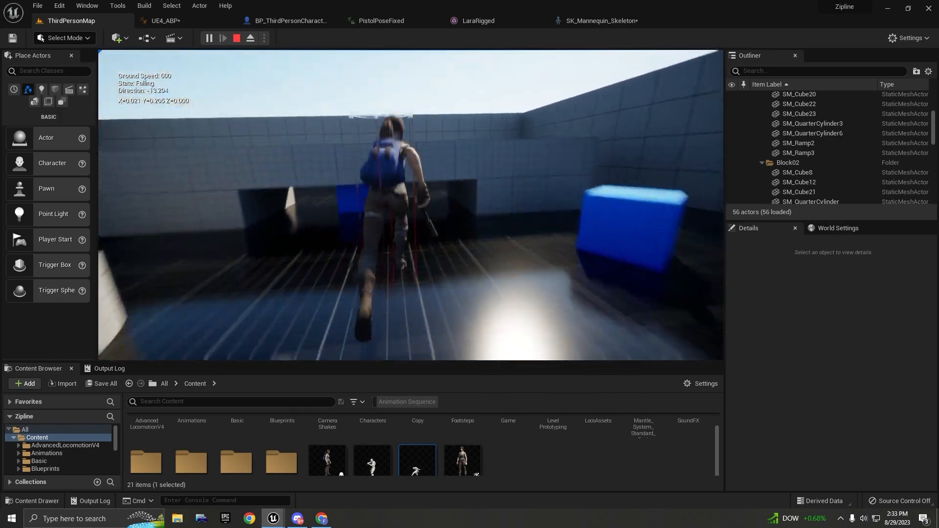
key(w)
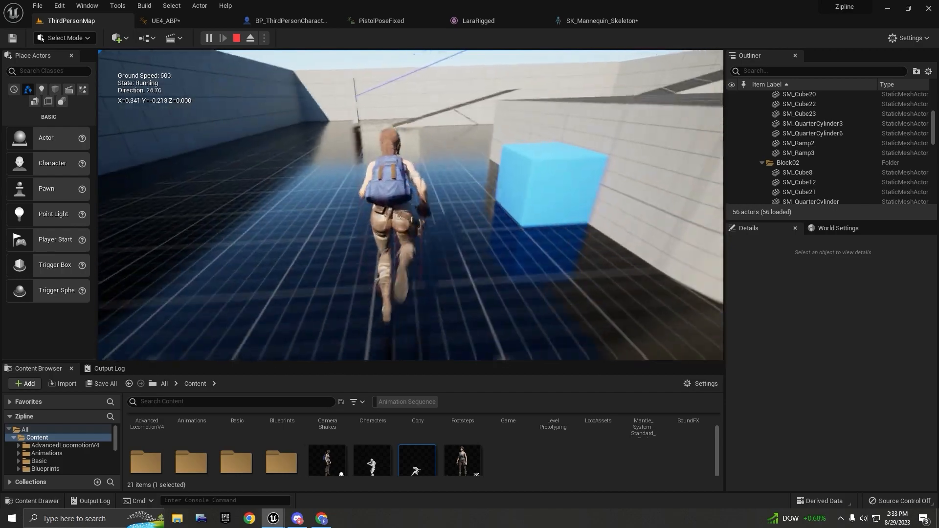
key(space)
key(w)
key(space)
key(w)
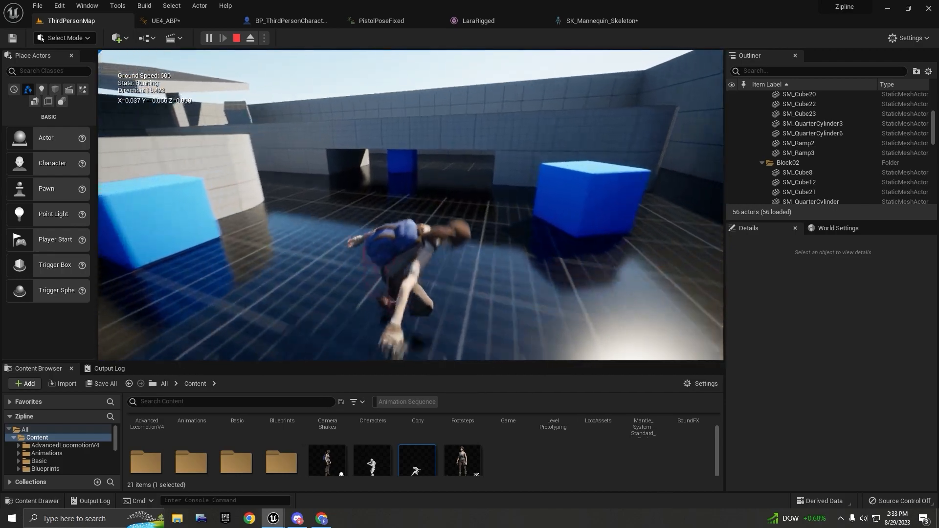
key(space)
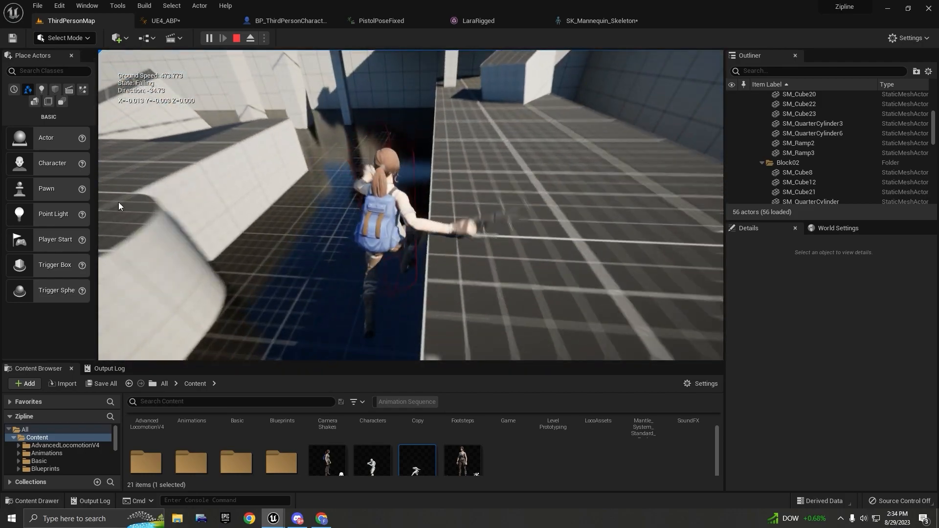
key(Escape)
- Delete the FallLoop to SlidingDown transition from Default Loco in UE4_ABP
click(195, 25)
right_drag(256, 249, 345, 173)
scroll(351, 280, down, 1)
scroll(351, 279, up, 1)
click(418, 176)
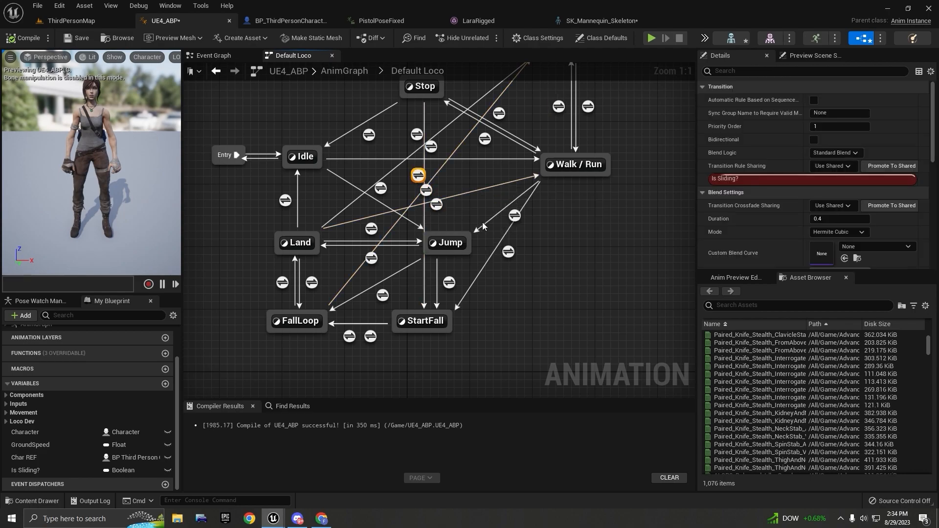
key(Delete)
scroll(516, 305, down, 2)
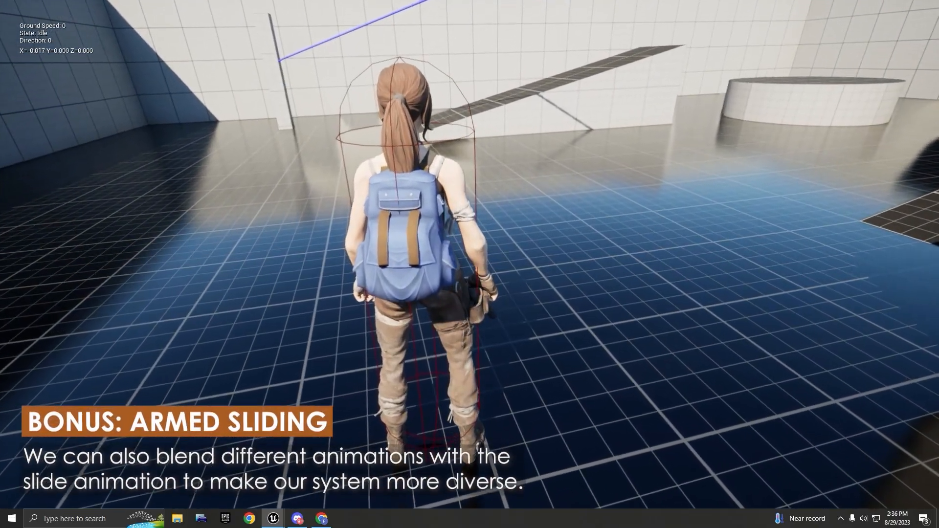
- Playtest the character running and sliding in the level, and end the play session
key(w)
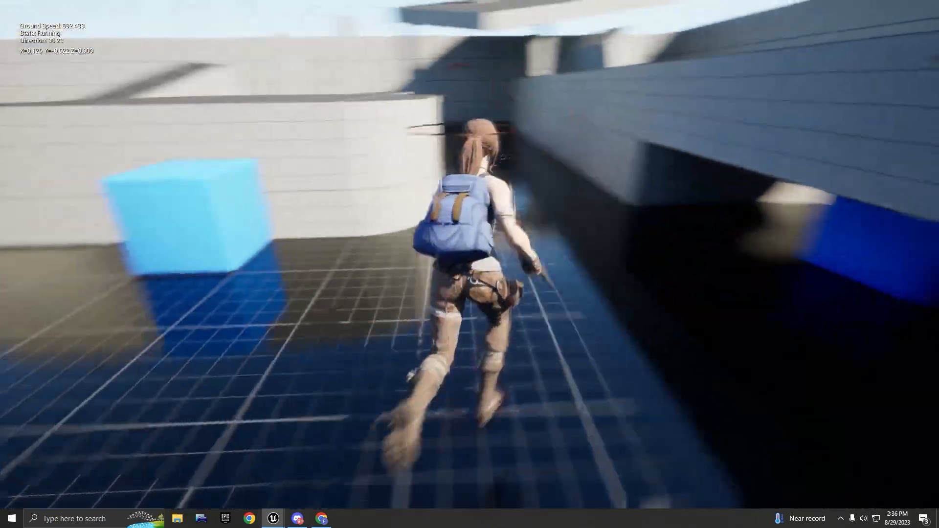
key(ctrl)
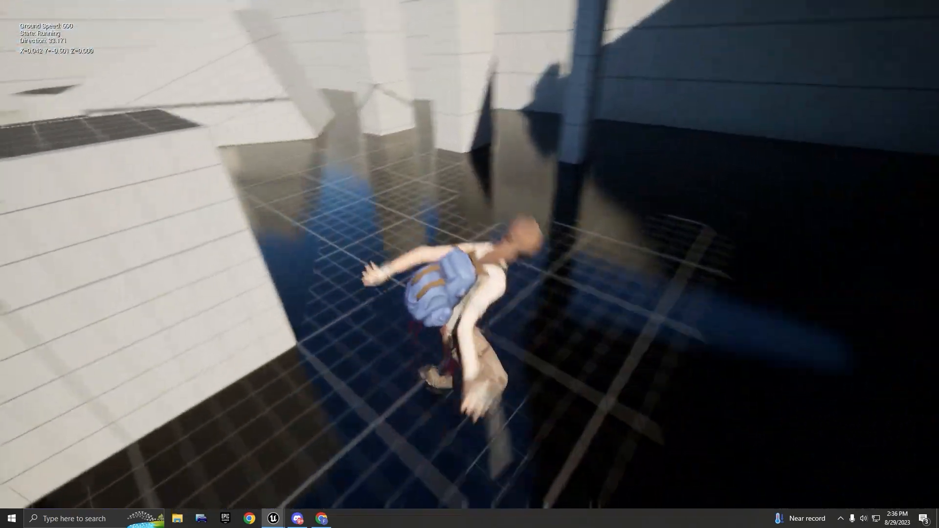
key(F11)
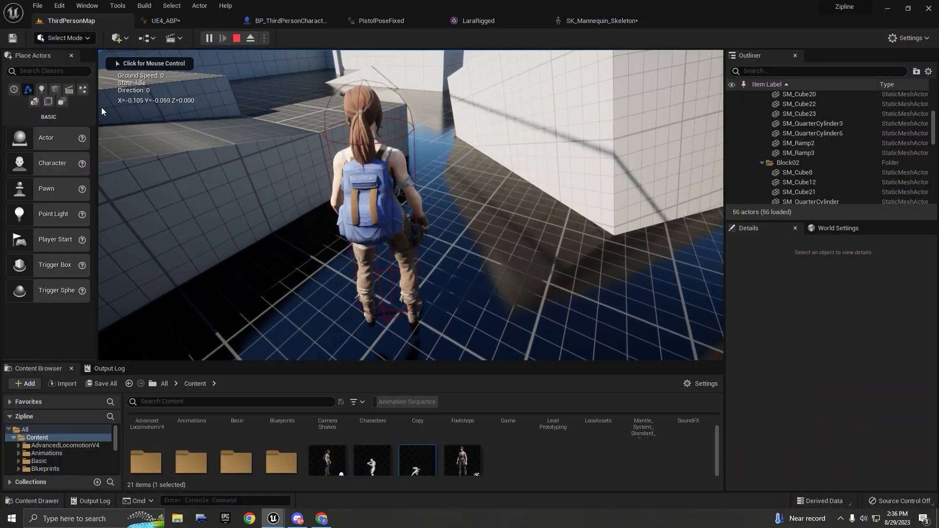
key(Escape)
- Enlarge the Content Browser and open the Pistol_Look_Middle animation for preview
drag(381, 363, 380, 246)
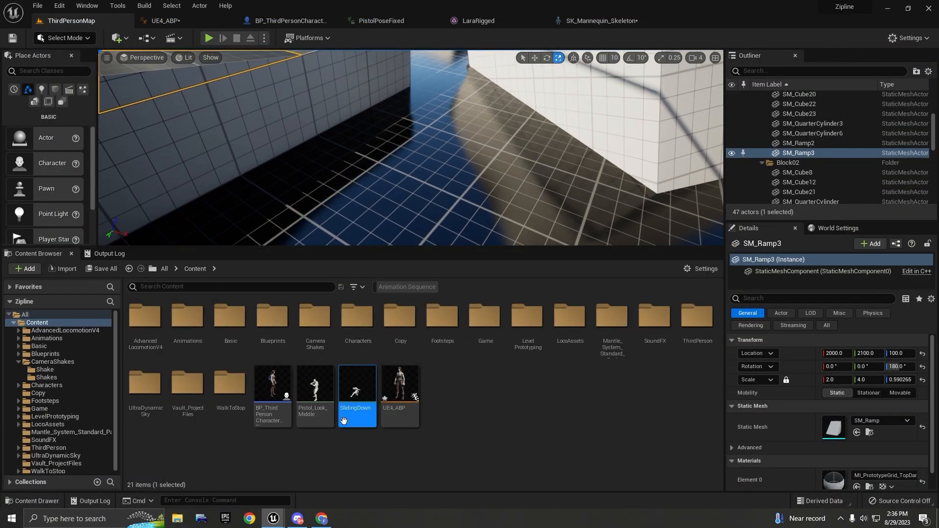
click(320, 413)
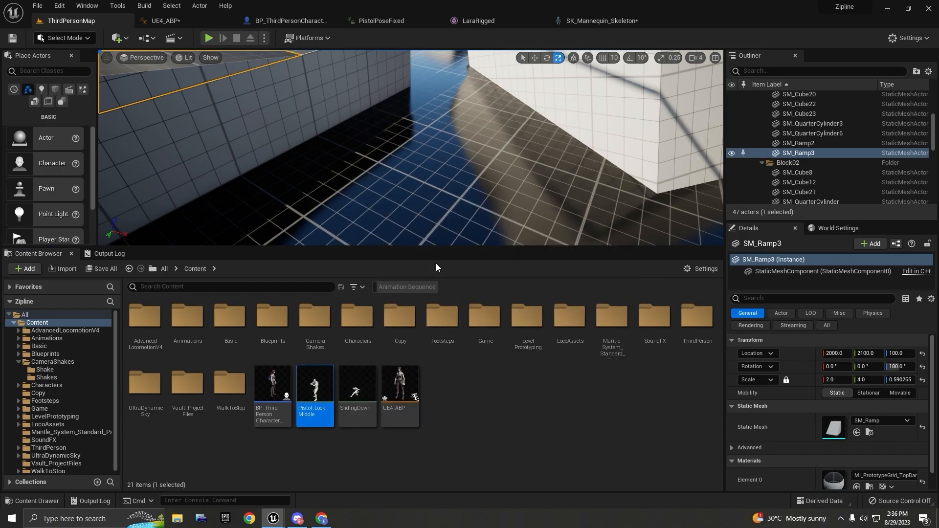
key(Return)
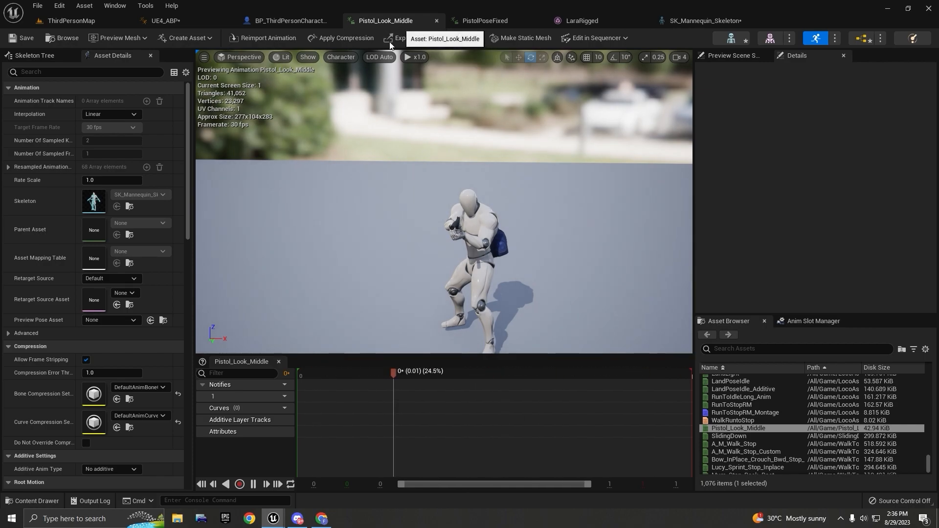
- Examine the PistolPoseFixed animation's aiming pose and its additive layer tracks
click(437, 20)
key(s)
right_drag(418, 85, 441, 86)
key(q)
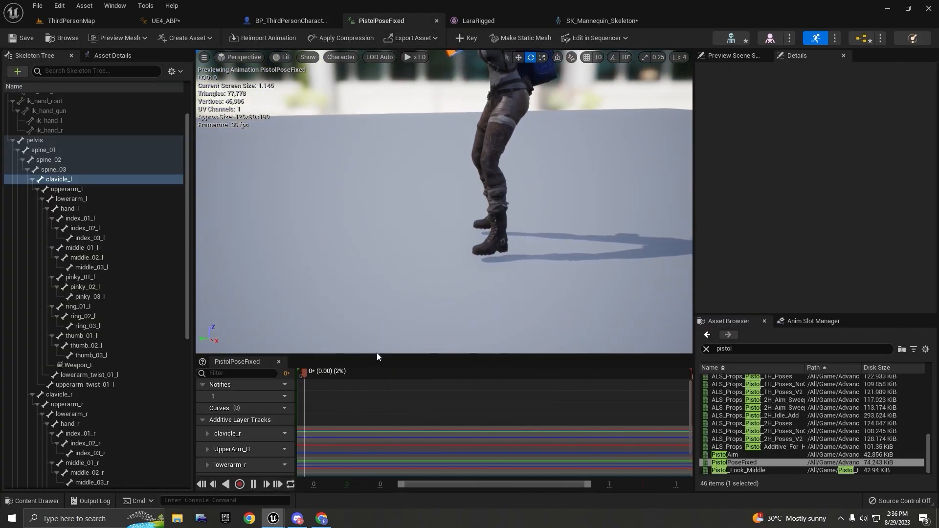
scroll(376, 351, down, 4)
scroll(375, 394, down, 3)
scroll(248, 435, up, 1)
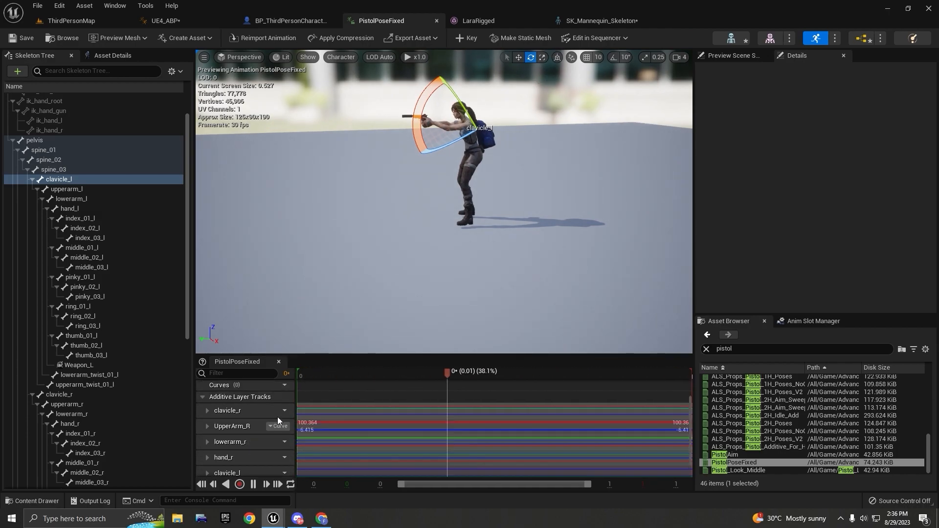
- Try rotating the clavicle_l bone in the PistolPoseFixed pose and undo the rotation
mouse_move(374, 294)
right_down()
mouse_move(374, 283)
mouse_move(369, 298)
right_up()
key(w)
key(e)
key(w)
drag(492, 223, 490, 268)
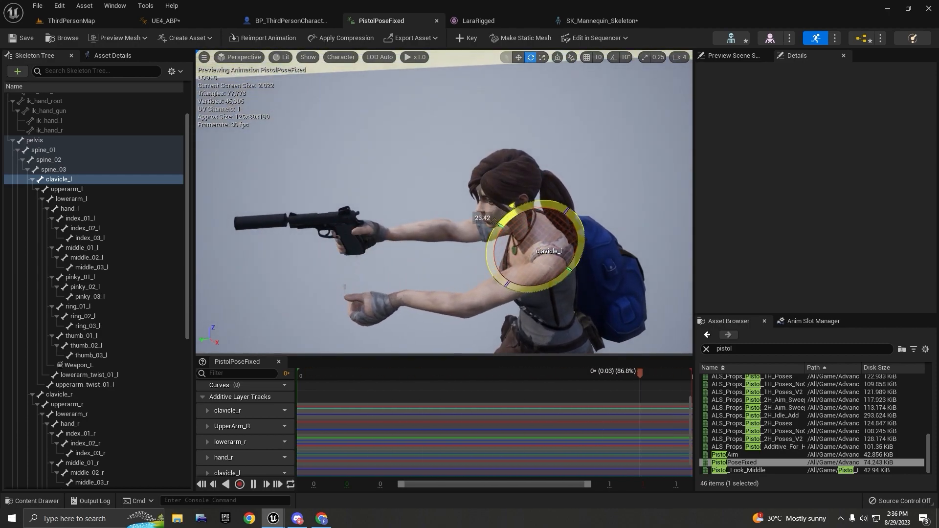
right_drag(489, 268, 489, 274)
key(ctrl+z)
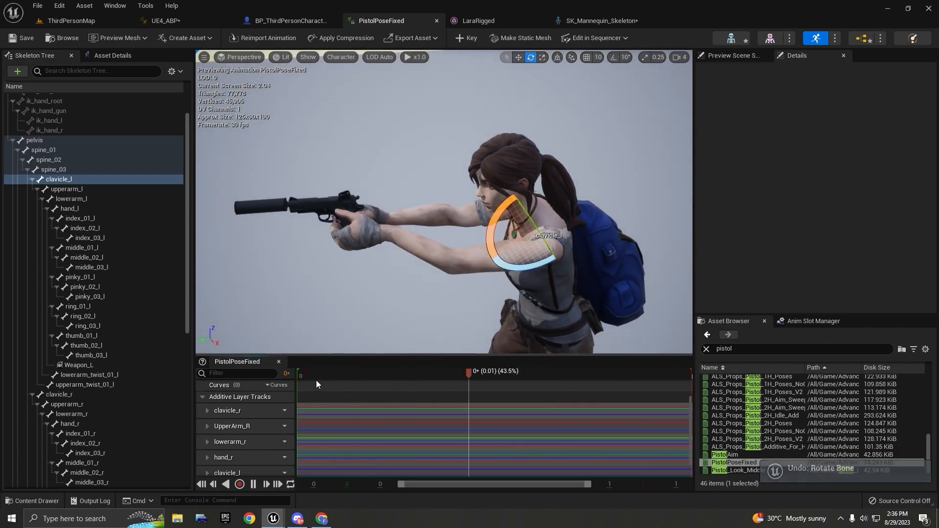
key(s)
mouse_move(449, 160)
right_down()
mouse_move(448, 181)
mouse_move(449, 160)
right_up()
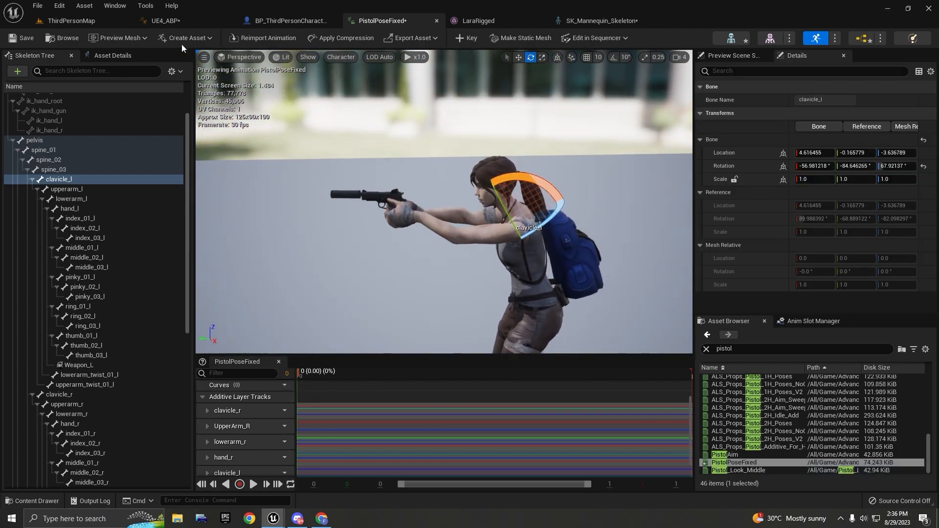
- Playtest the character running and sliding in ThirdPersonMap, and stop the session
click(68, 22)
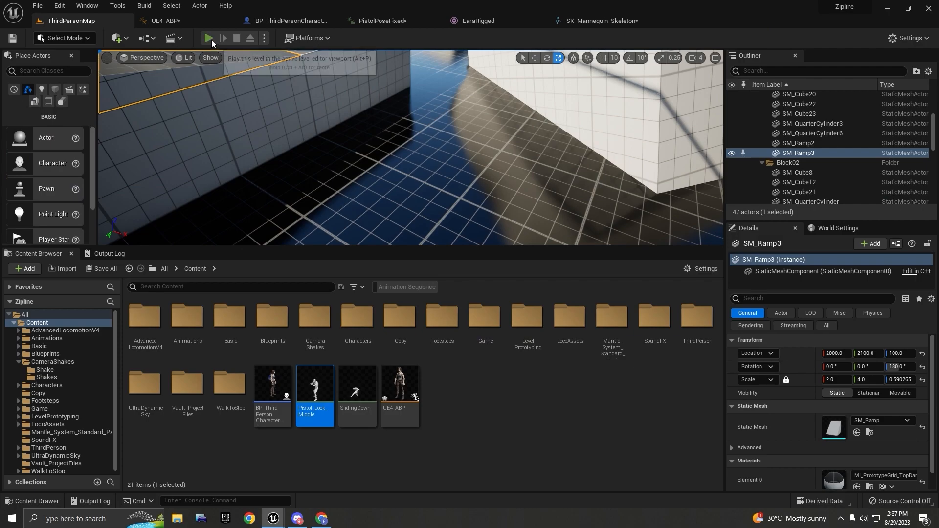
click(210, 39)
click(486, 140)
key(w)
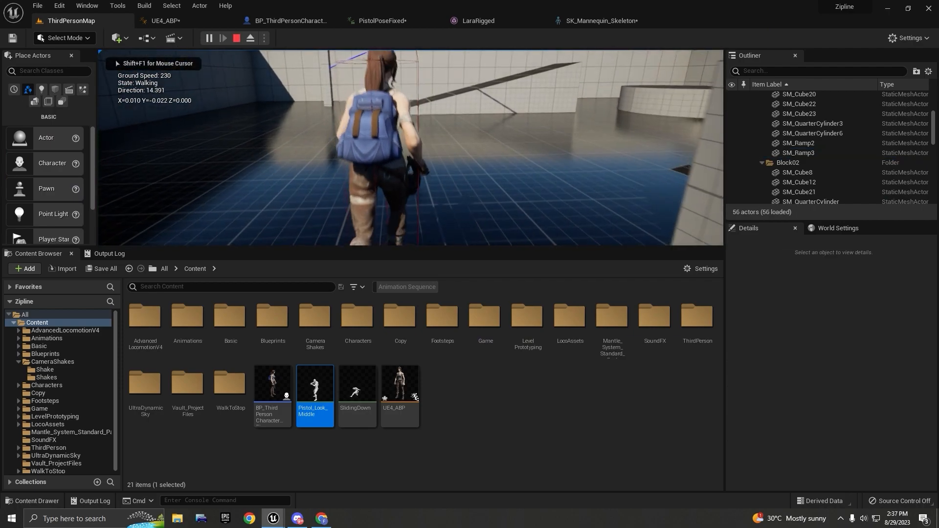
key(w)
key(c)
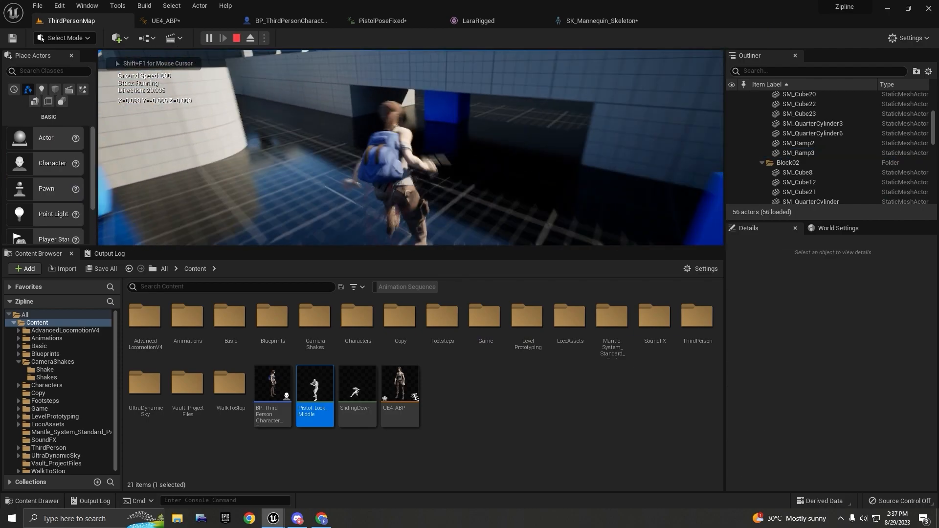
key(Escape)
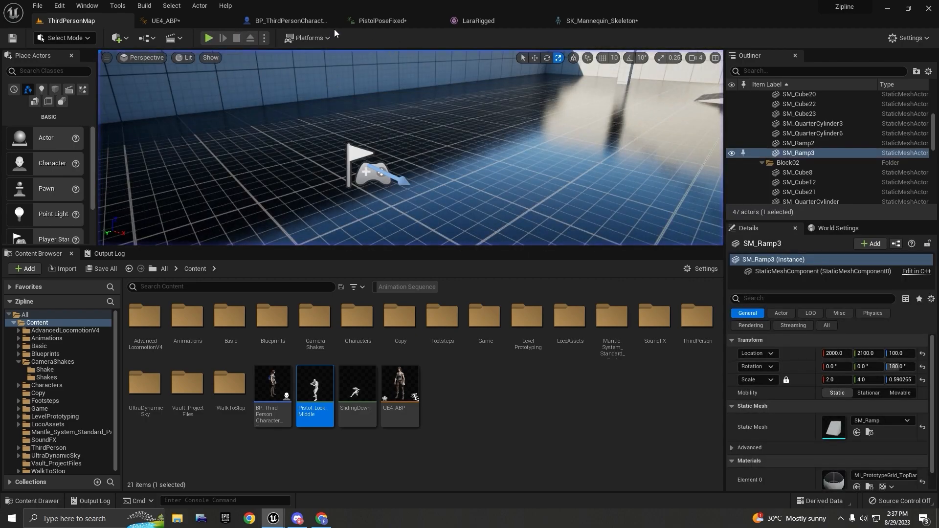
- Review the SlidingDown state of the Default Loco state machine and the event graph in UE4_ABP
click(264, 21)
click(168, 21)
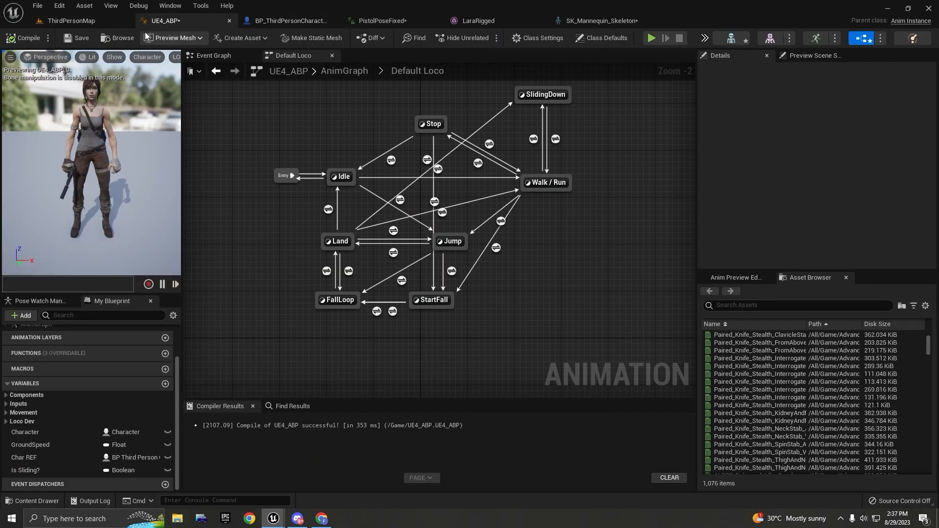
right_drag(535, 120, 452, 190)
scroll(421, 200, down, 2)
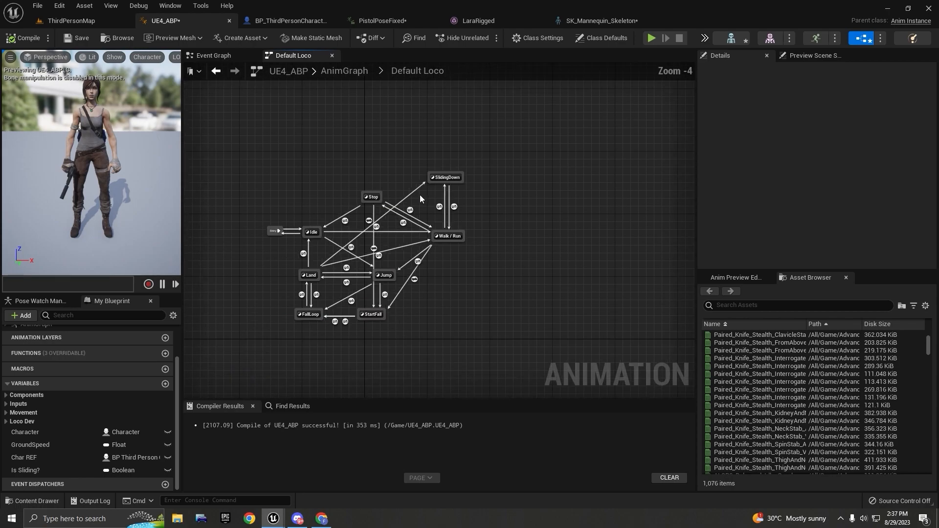
scroll(436, 177, up, 4)
double_click(455, 174)
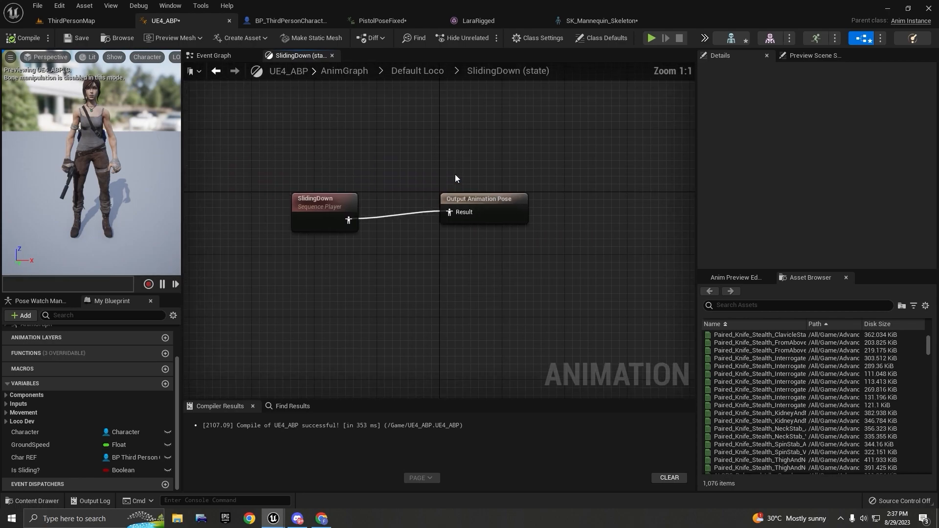
click(415, 69)
click(214, 55)
scroll(488, 198, down, 10)
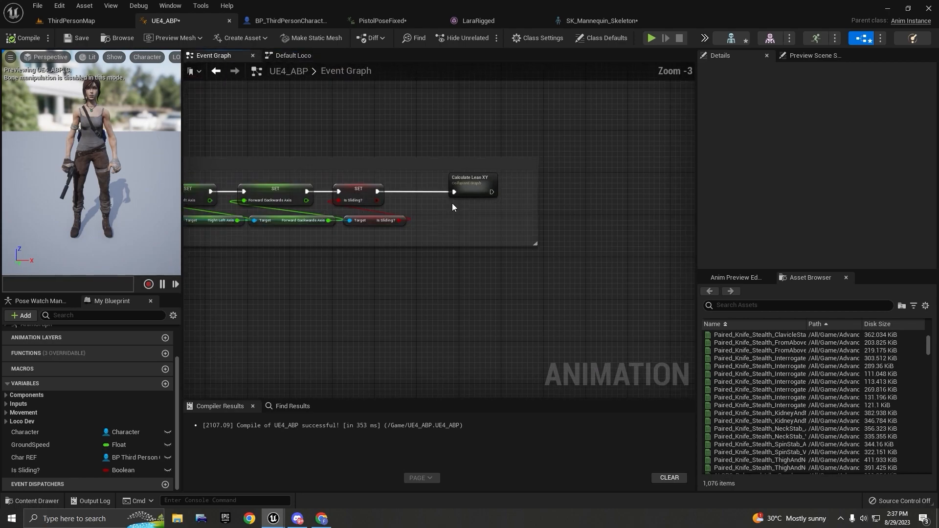
scroll(385, 124, up, 7)
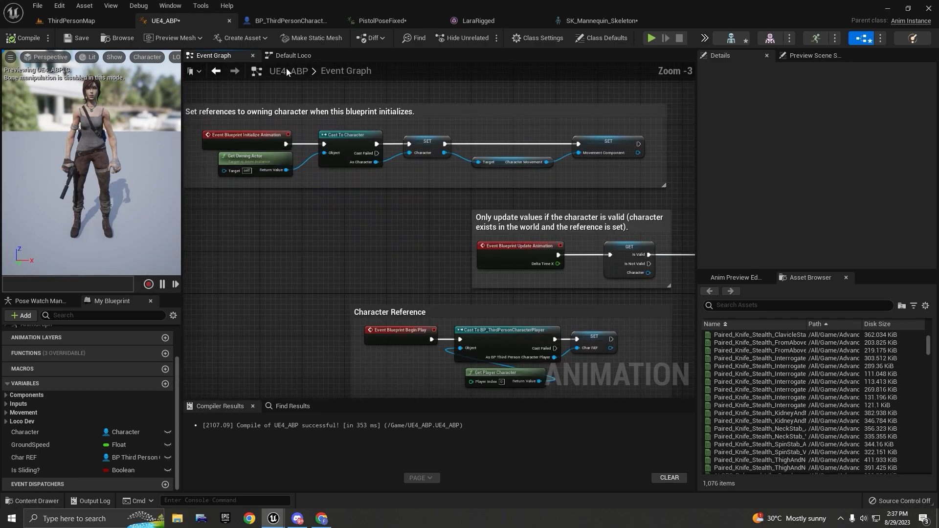
- Insert a Layered blend per bone node between the SlidingDown sequence and the output pose in the SlidingDown state
click(292, 55)
double_click(486, 105)
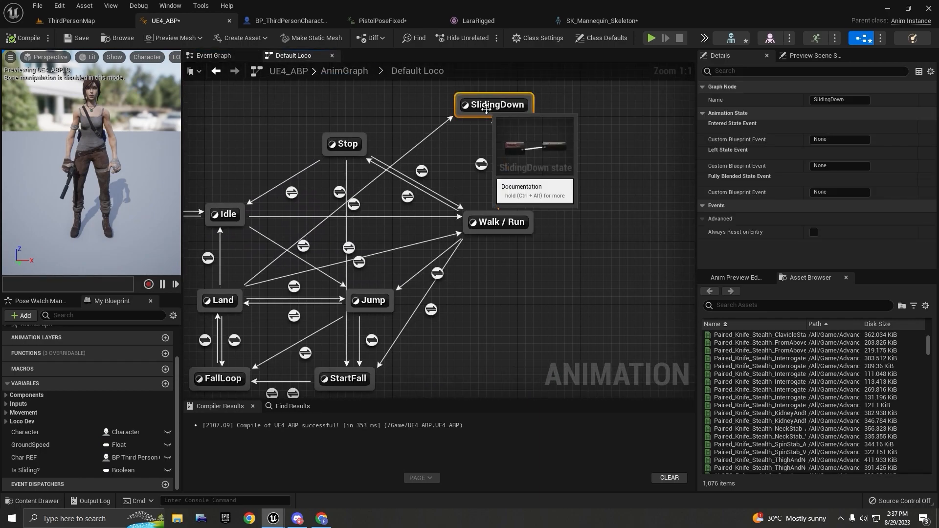
scroll(473, 256, down, 2)
drag(401, 243, 414, 228)
scroll(337, 233, up, 2)
text(layered)
key(Return)
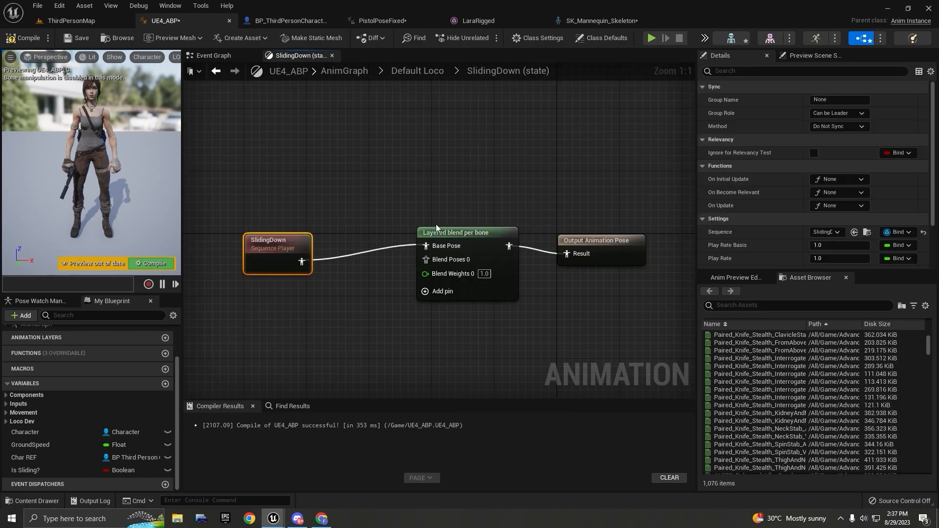
- Add the PistolPoseFixed animation to the SlidingDown state and connect it to Blend Poses 0 of the layered blend
click(499, 185)
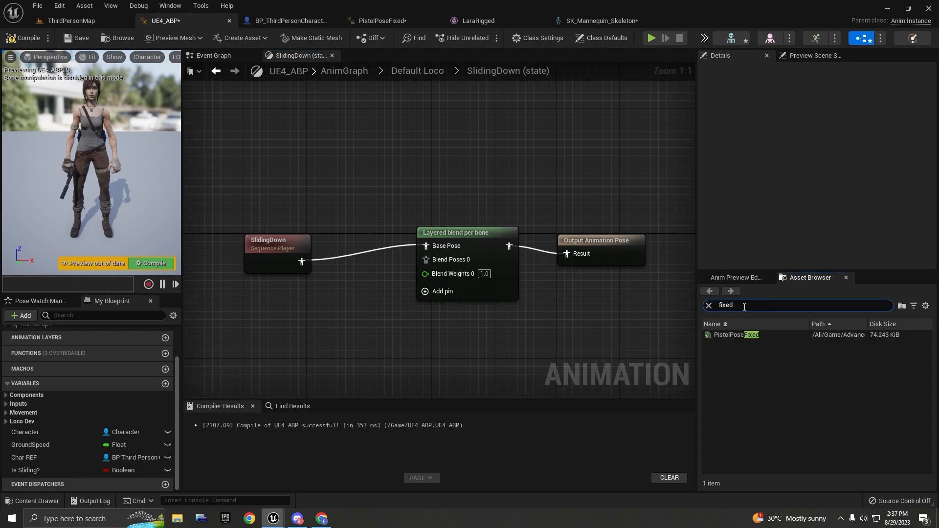
drag(733, 332, 206, 321)
drag(284, 260, 300, 212)
drag(239, 334, 318, 272)
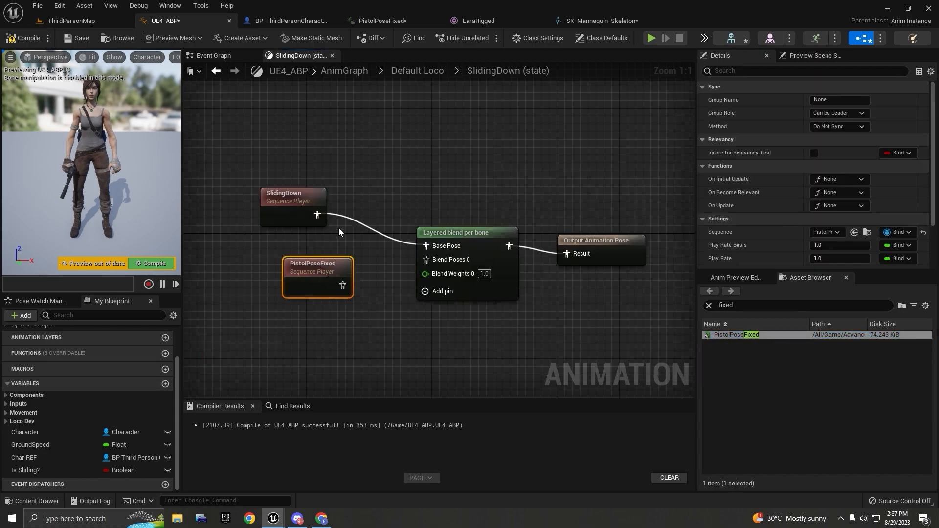
drag(307, 196, 315, 204)
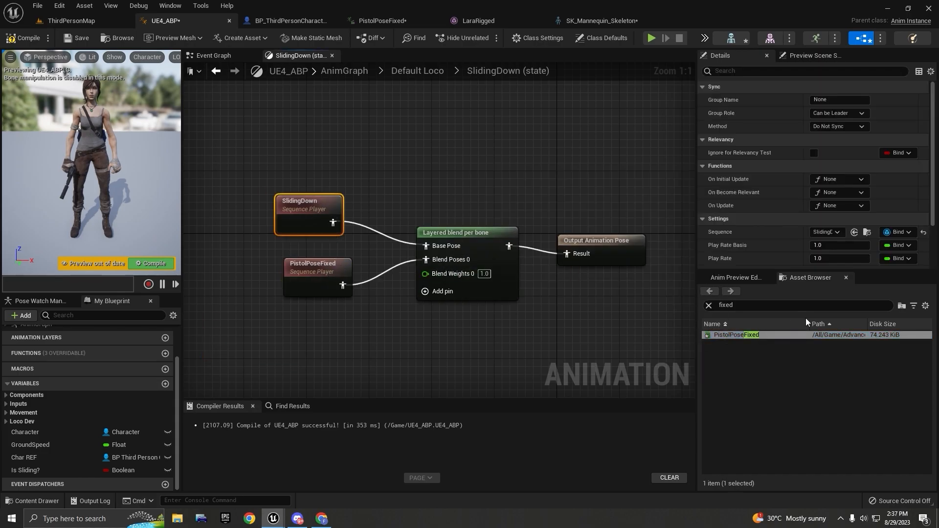
- Add a branch filter to the layered blend with bone name spine_02 and blend depth 3
click(477, 234)
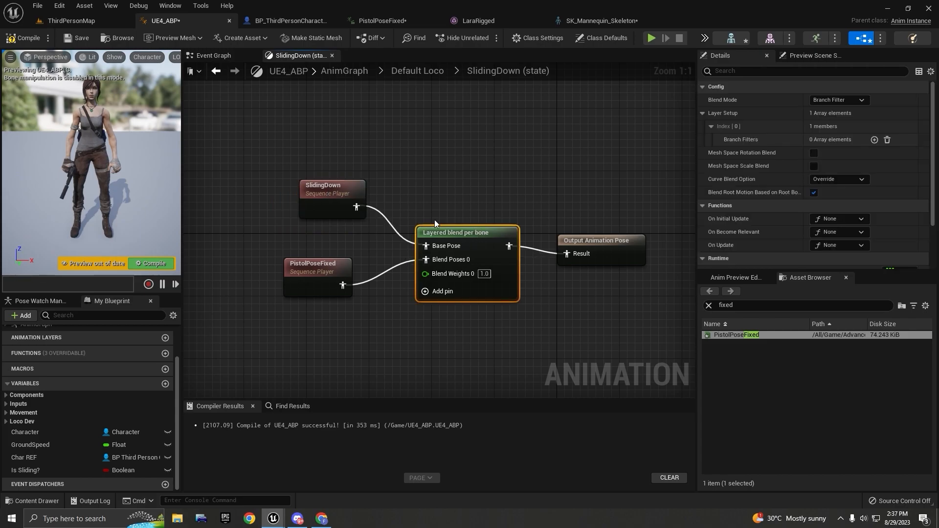
click(874, 140)
click(727, 153)
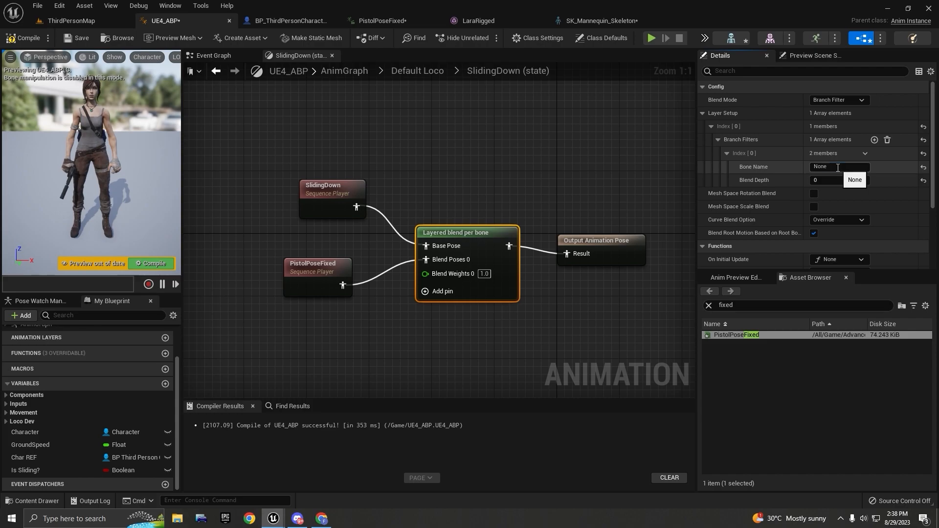
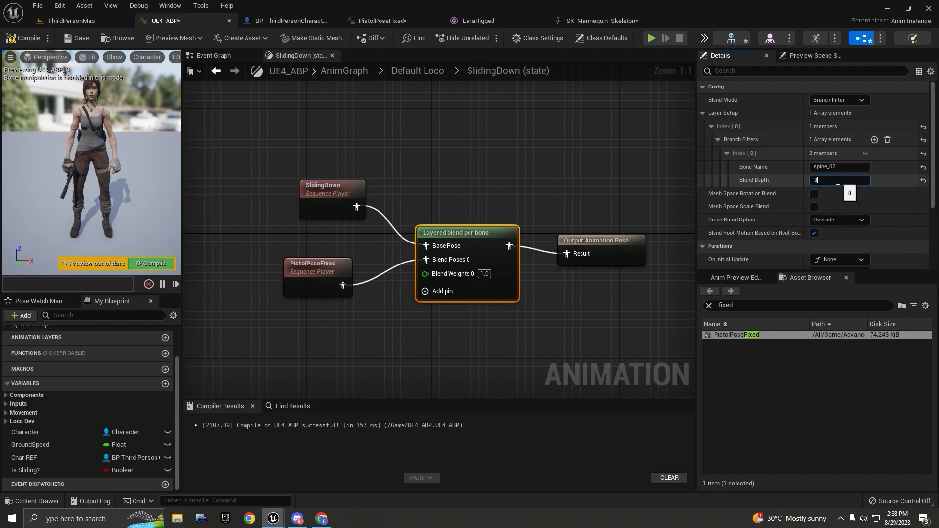
- Align the SlidingDown, layered blend and output pose nodes in a straight row, with PistolPoseFixed placed below SlidingDown
click(353, 195)
shift+click(482, 231)
shift+click(599, 251)
key(q)
drag(603, 235, 600, 213)
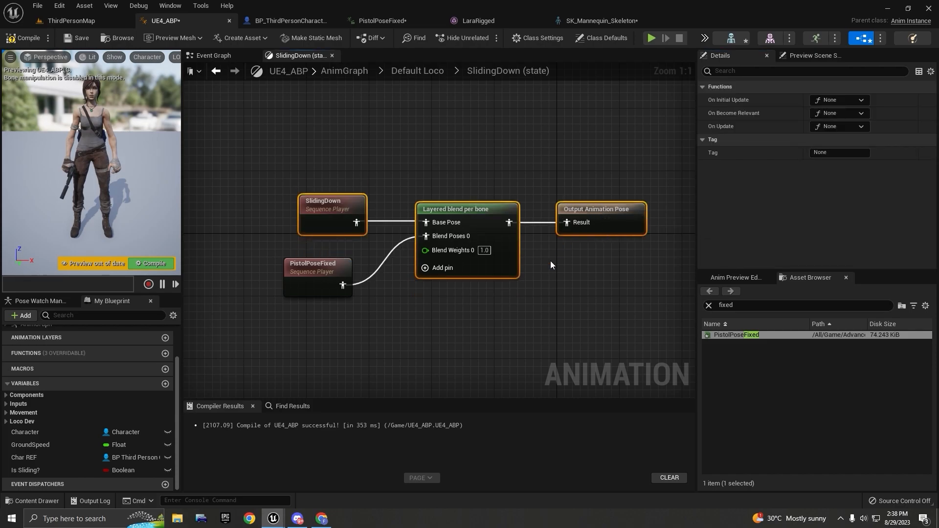
drag(313, 267, 328, 260)
click(334, 212)
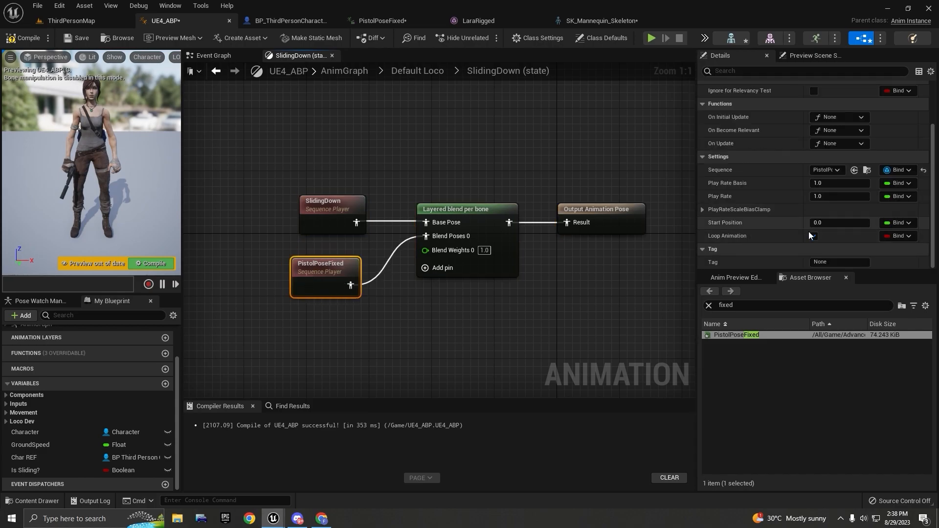
- Compile and save the animation blueprint, and play-test the character's slide in a standalone preview
click(13, 42)
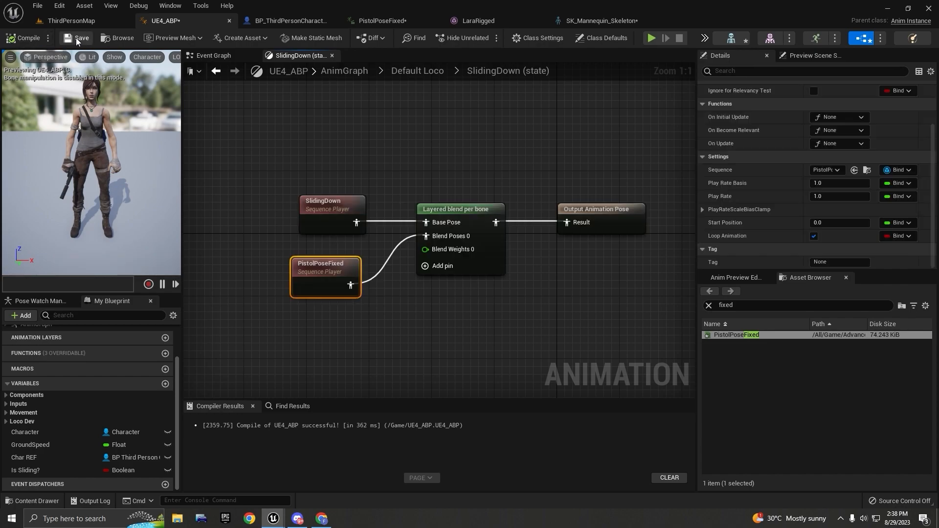
scroll(452, 160, down, 2)
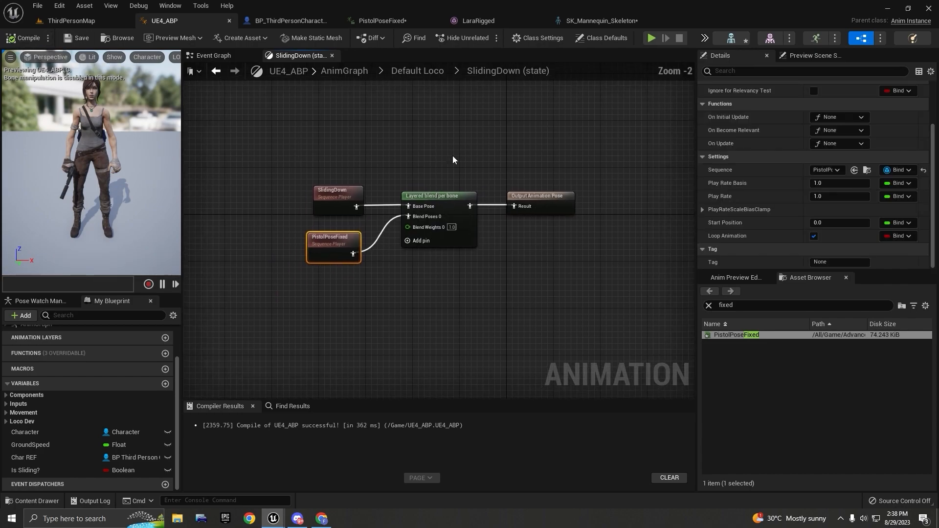
click(646, 43)
key(w)
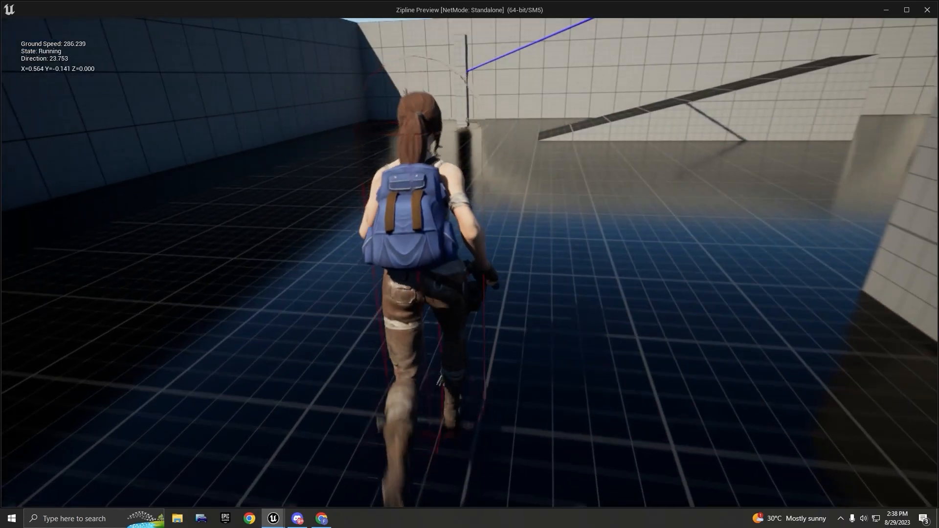
key(d)
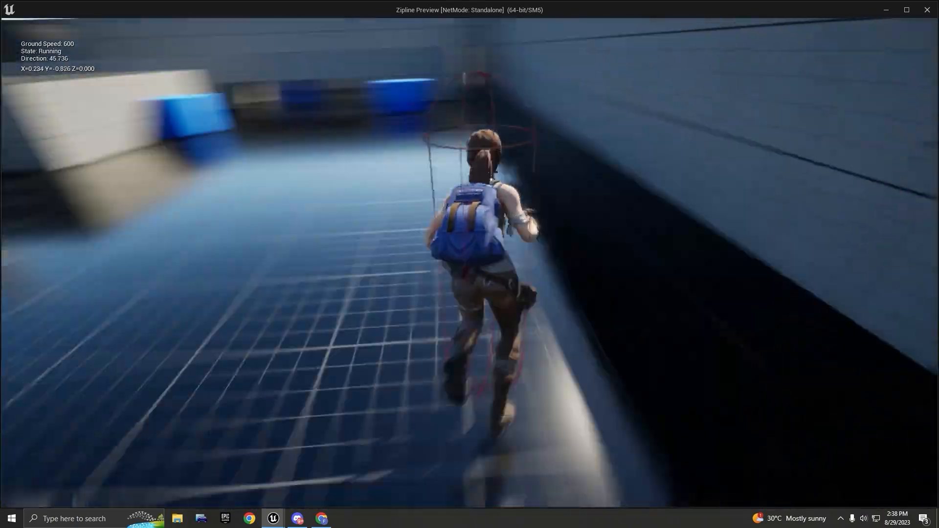
key(ctrl)
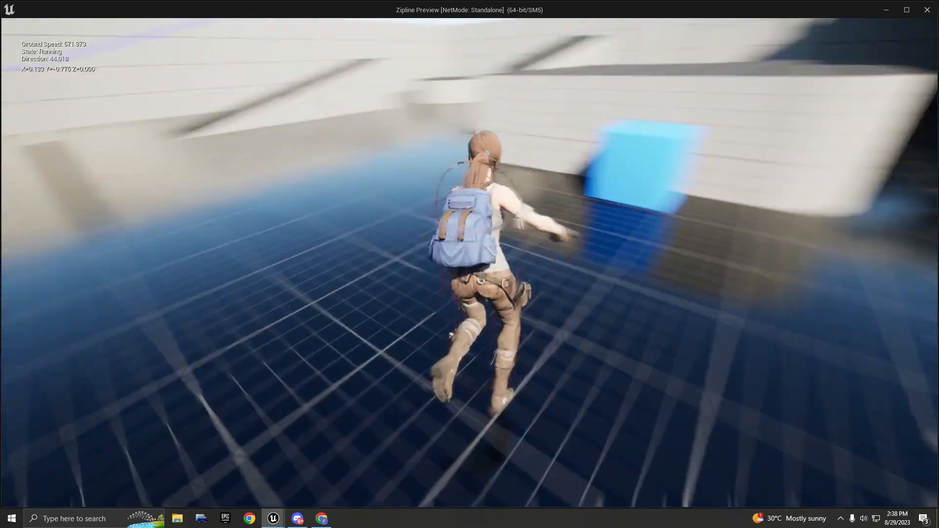
key(ctrl)
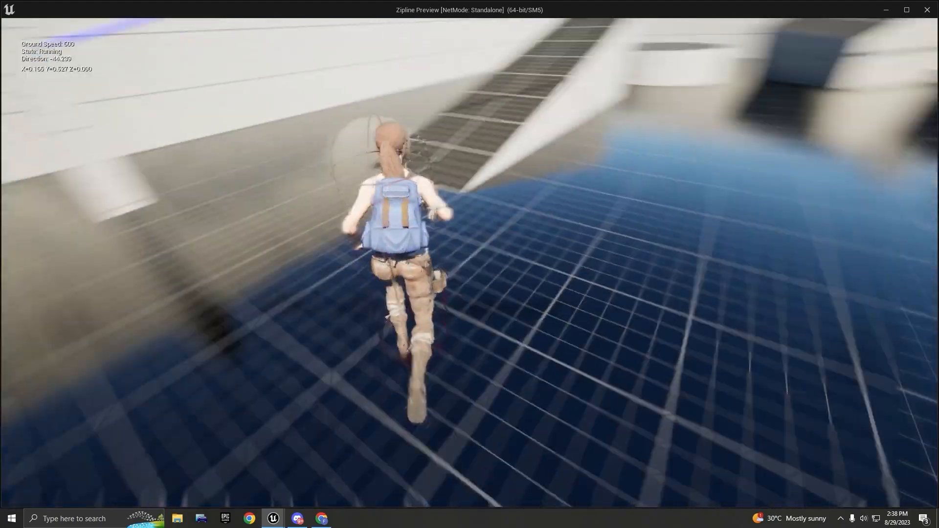
key(ctrl)
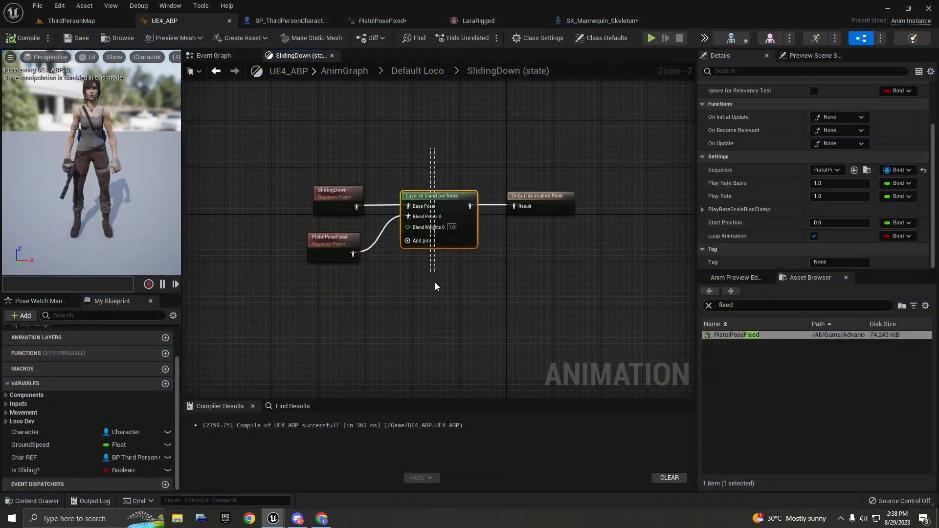
- Enable Mesh Space Rotation Blend on the Layered blend per bone node, and compile and save the blueprint
drag(435, 282, 435, 285)
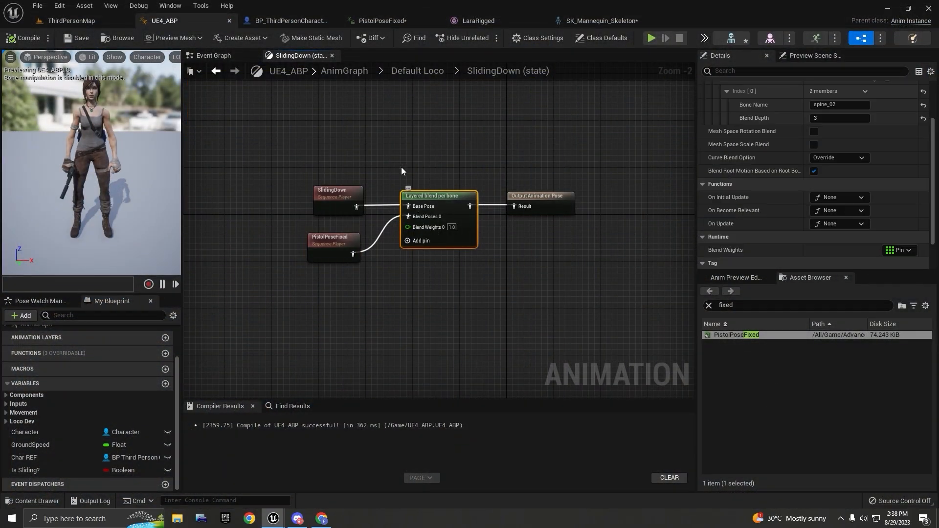
scroll(445, 230, up, 2)
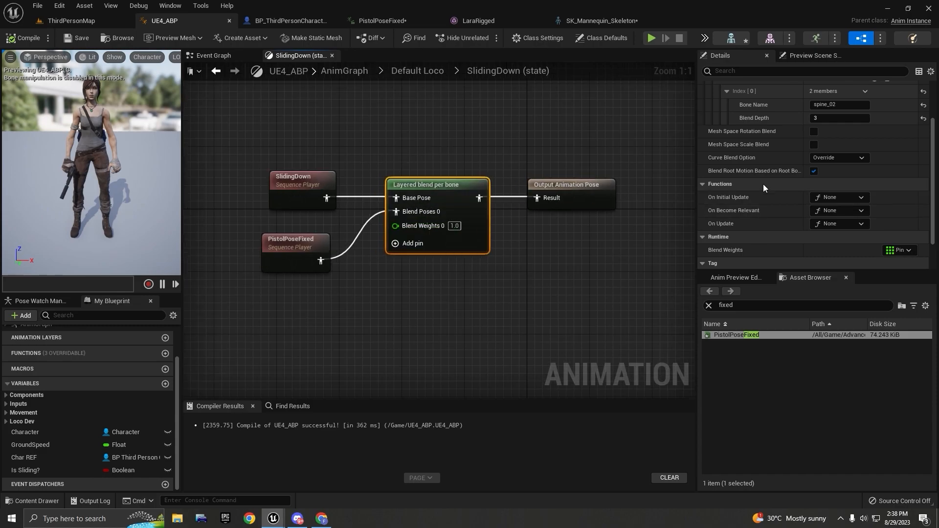
scroll(763, 184, up, 2)
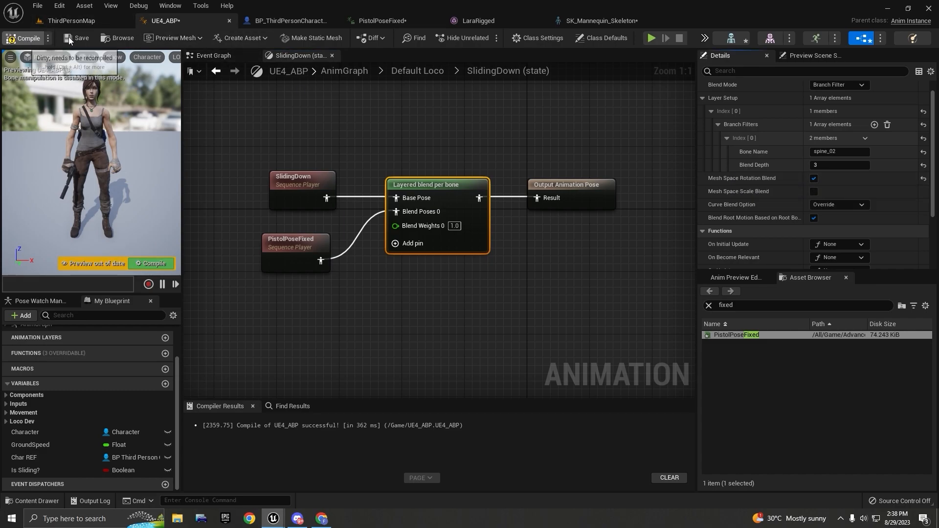
- Play the ThirdPersonMap level full screen and test the armed slide while running forward
key(alt+p)
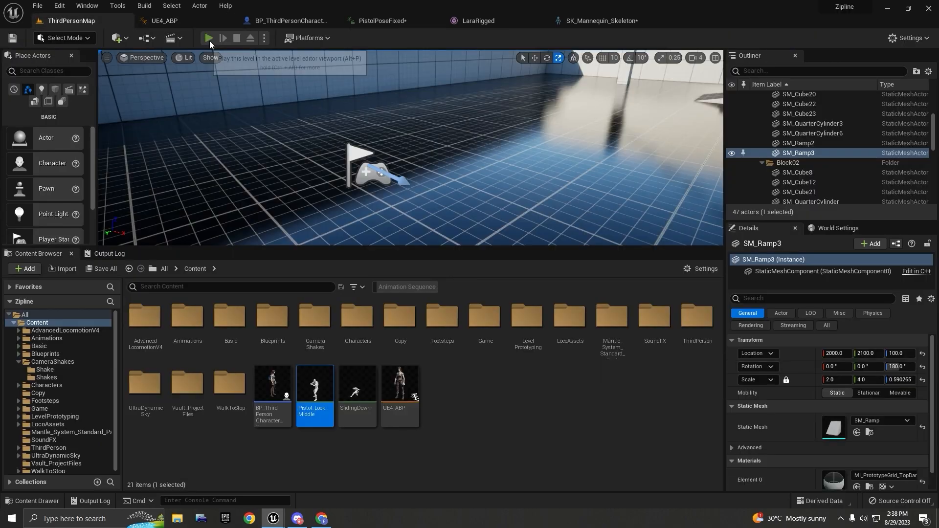
key(F11)
key(w)
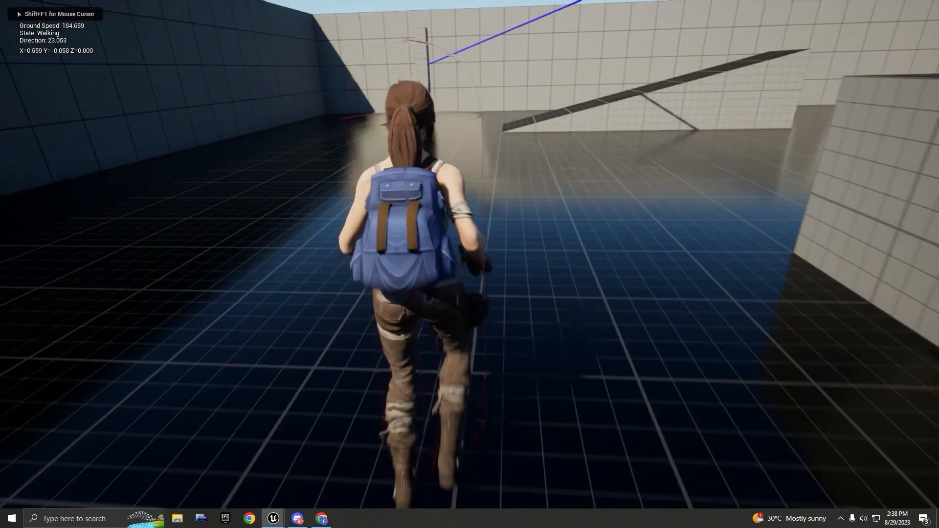
key(w)
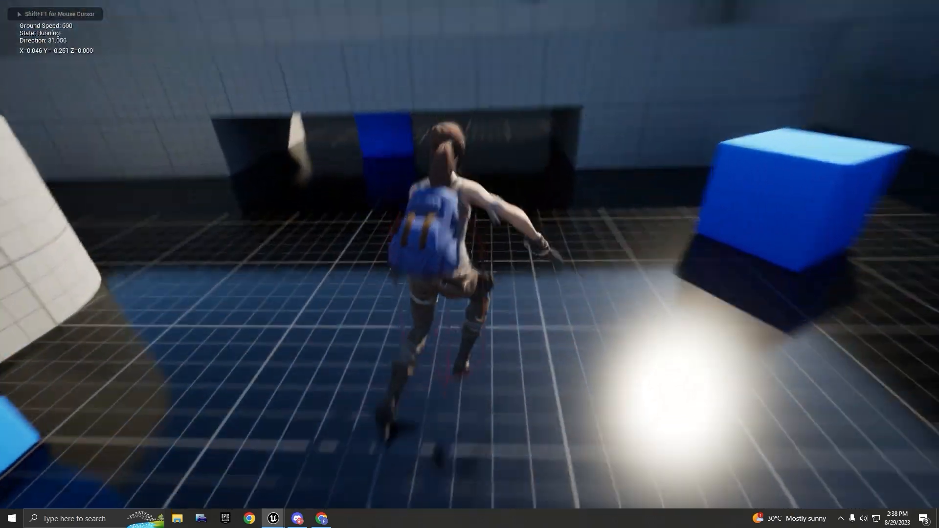
key(w)
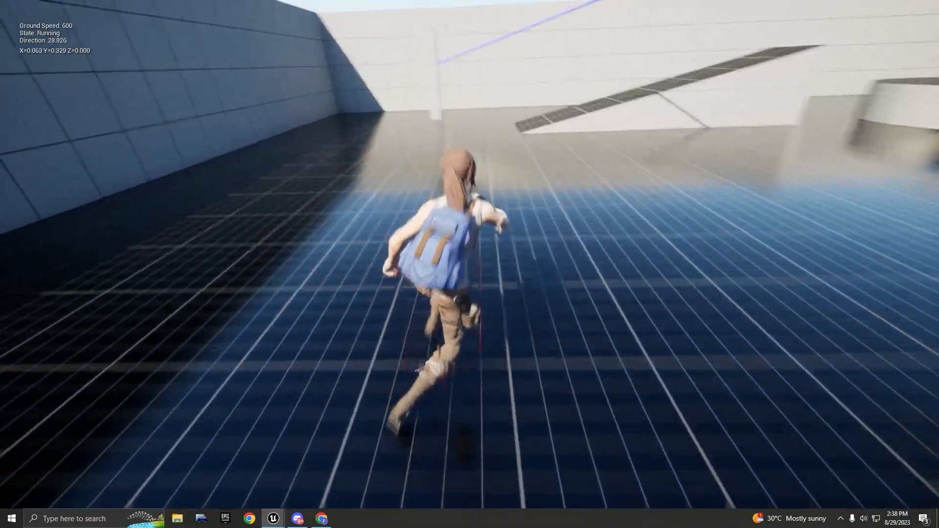
key(w)
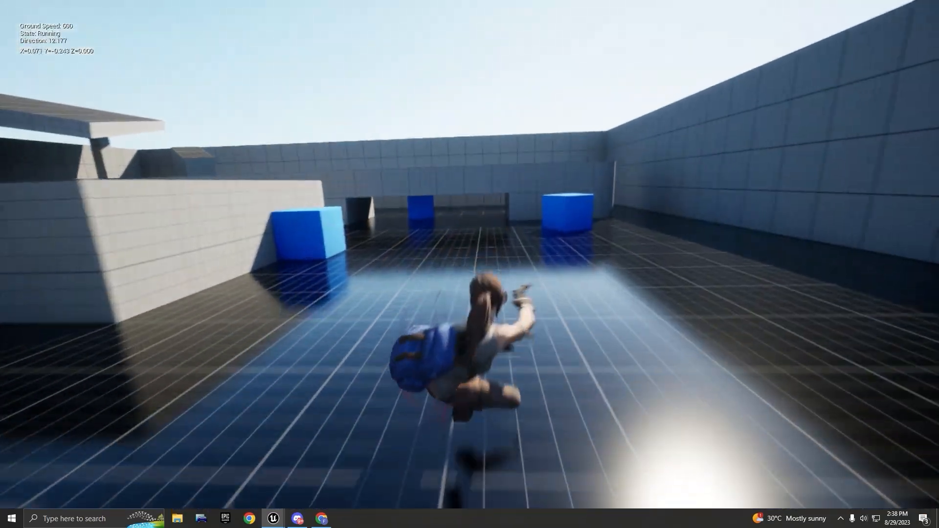
key(w)
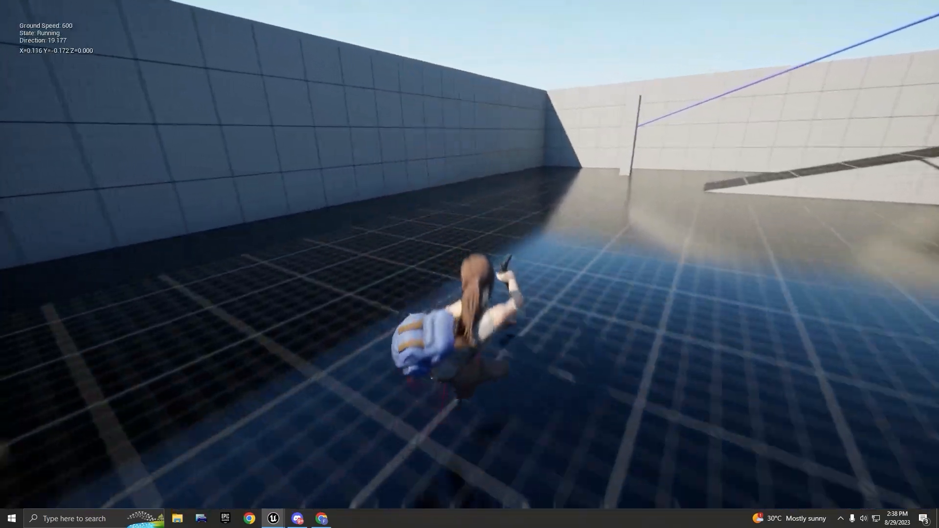
key(w)
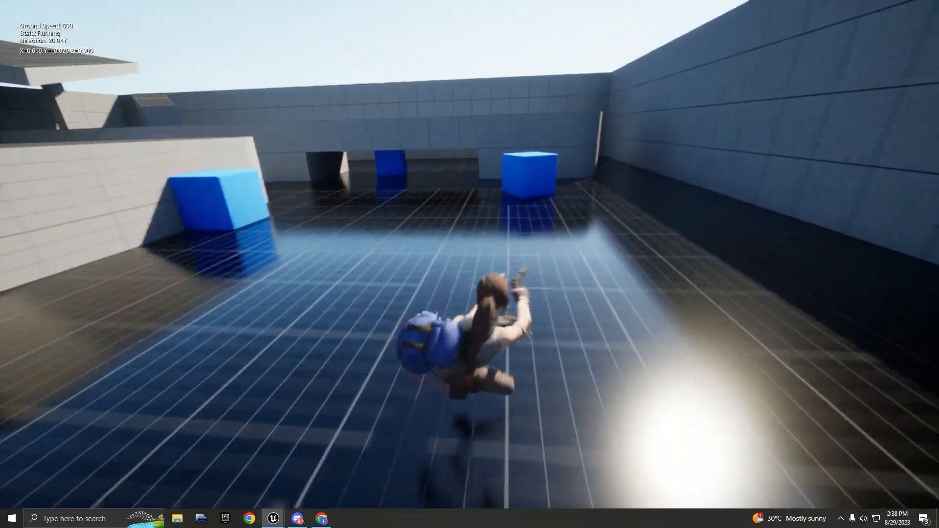
key(a)
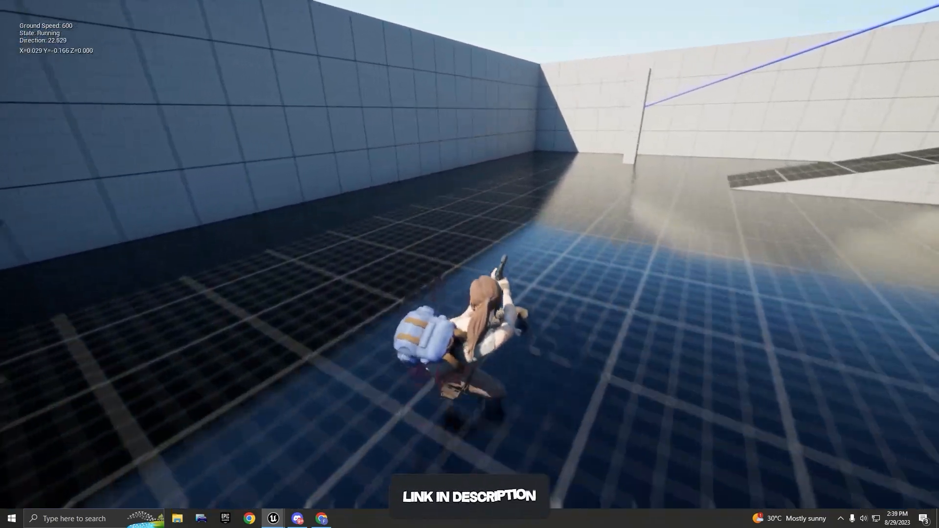
- Test the armed slide repeatedly while running sideways in both directions to view the pistol pose from the side, and end the play session
key(w)
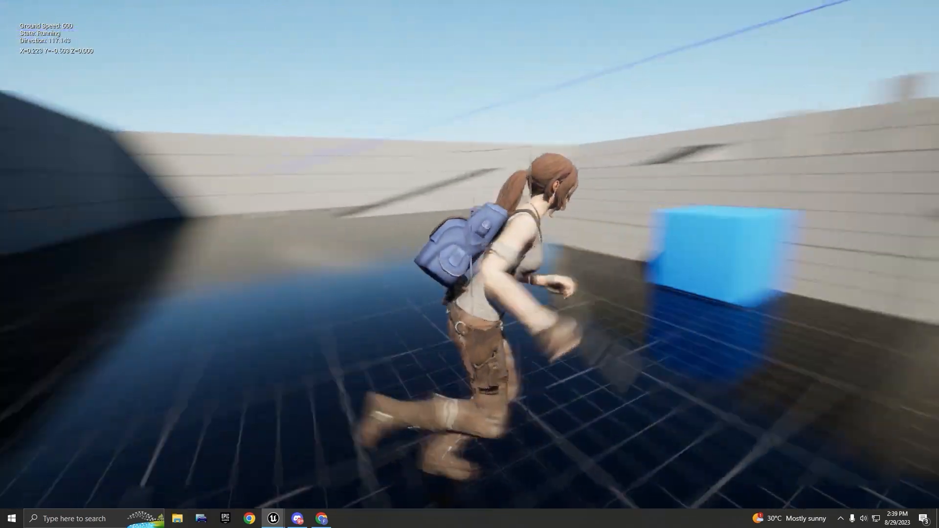
key(c)
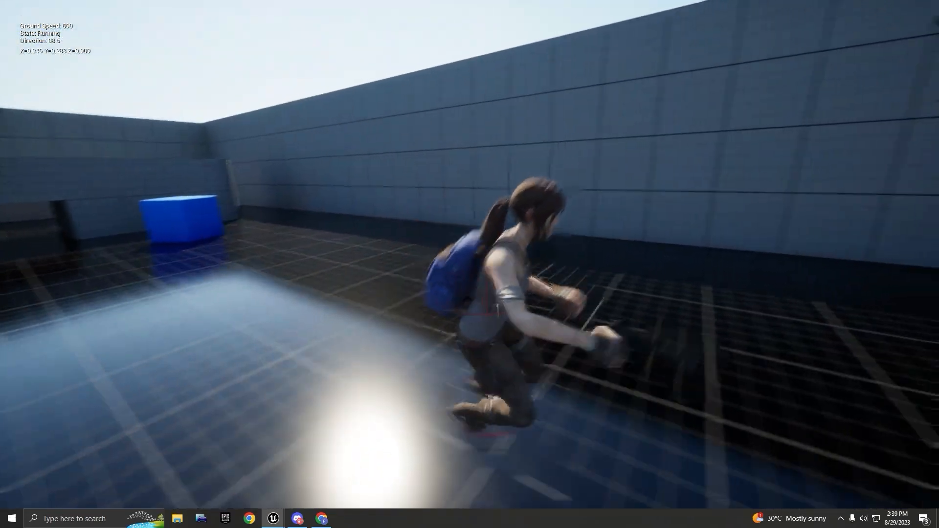
key(a)
key(c)
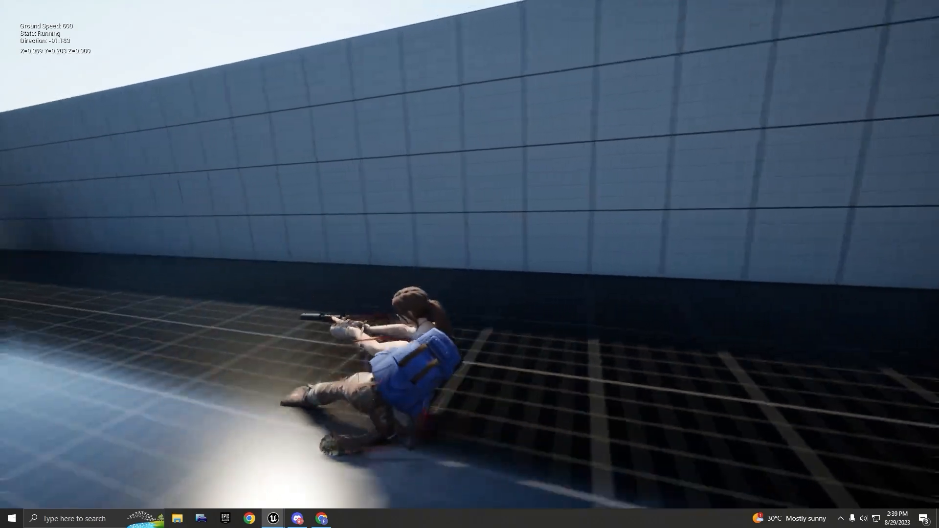
key(d)
key(a)
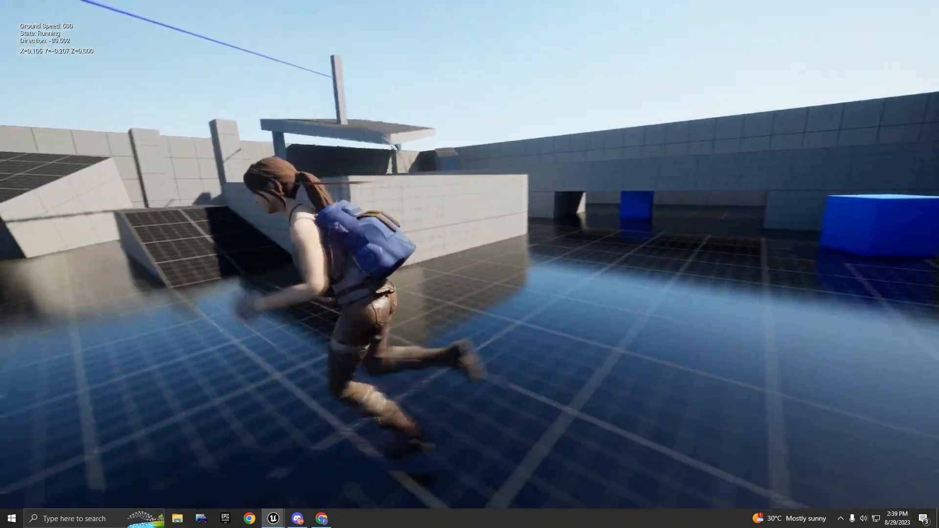
key(c)
key(d)
key(a)
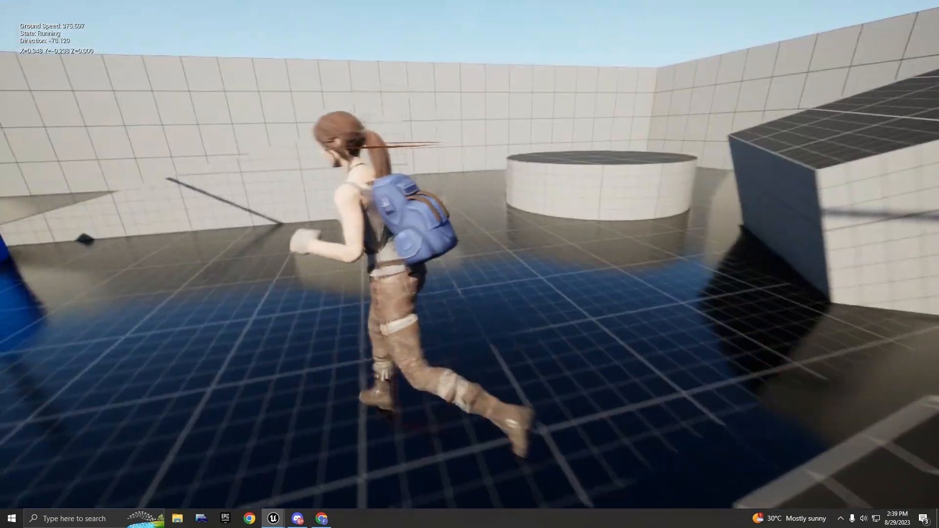
key(c)
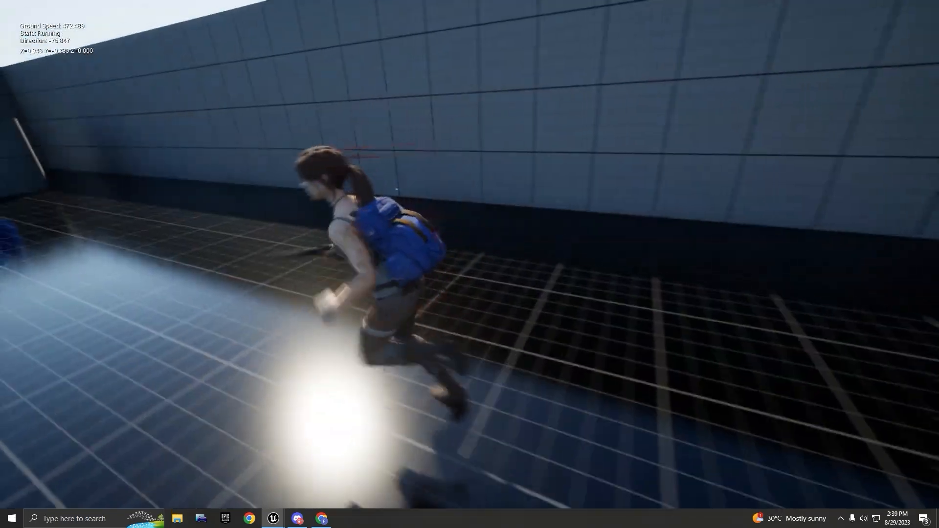
key(c)
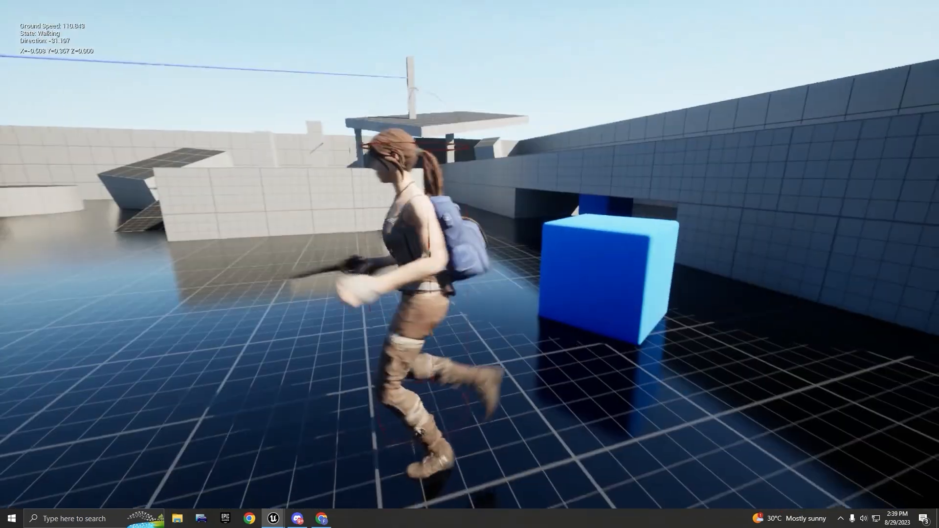
key(c)
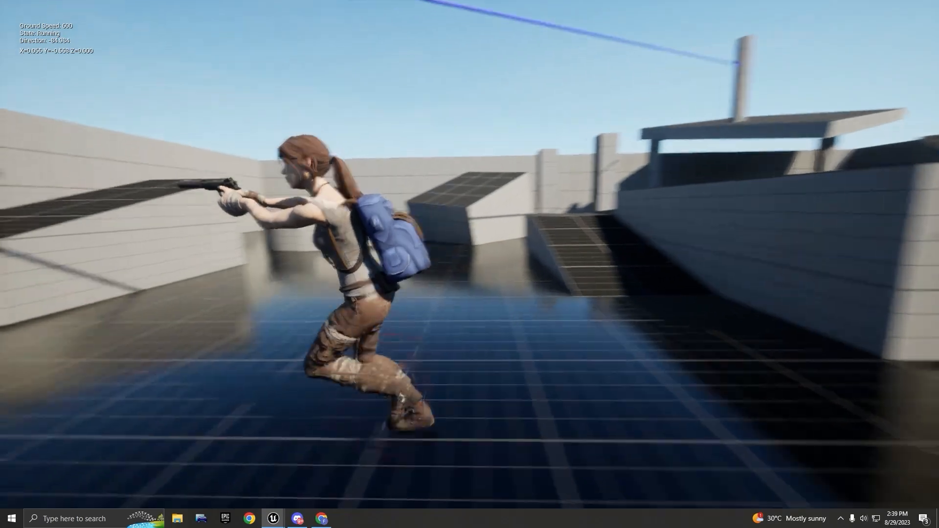
key(w)
key(c)
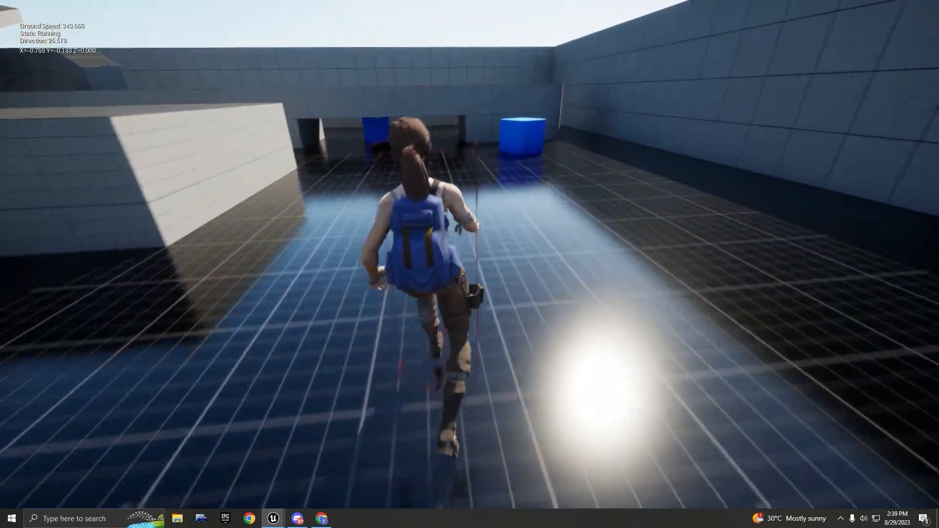
key(F11)
key(Escape)
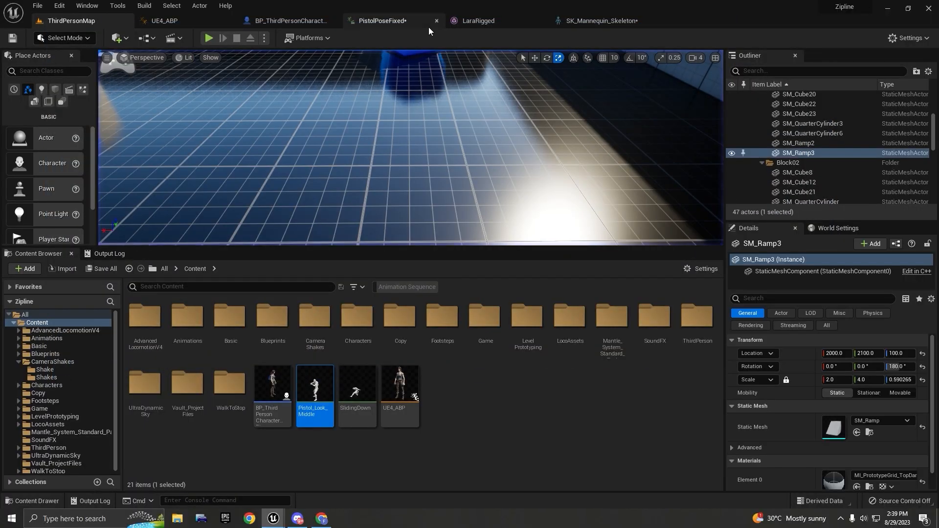
- Examine the PistolPoseFixed animation's aiming pose from the side and the spine_03 bone in its skeleton
click(398, 24)
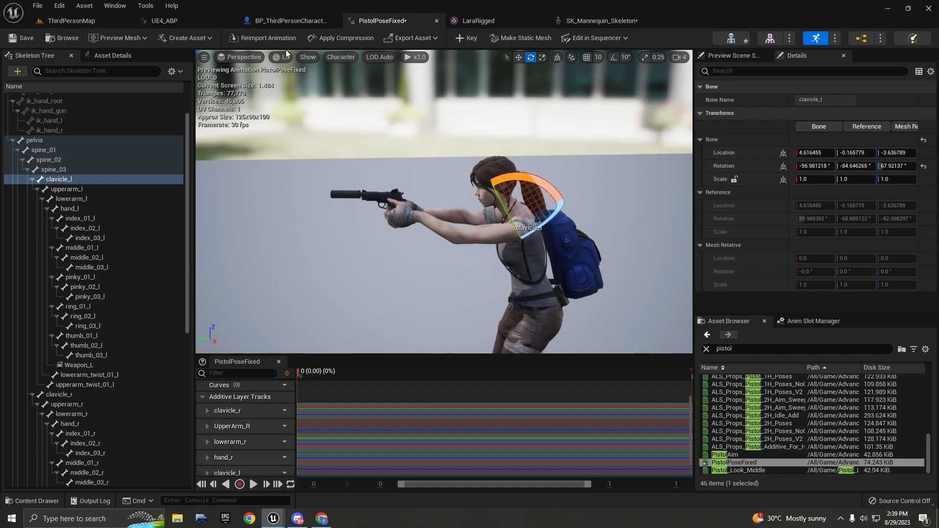
click(281, 21)
scroll(492, 163, down, 3)
click(166, 21)
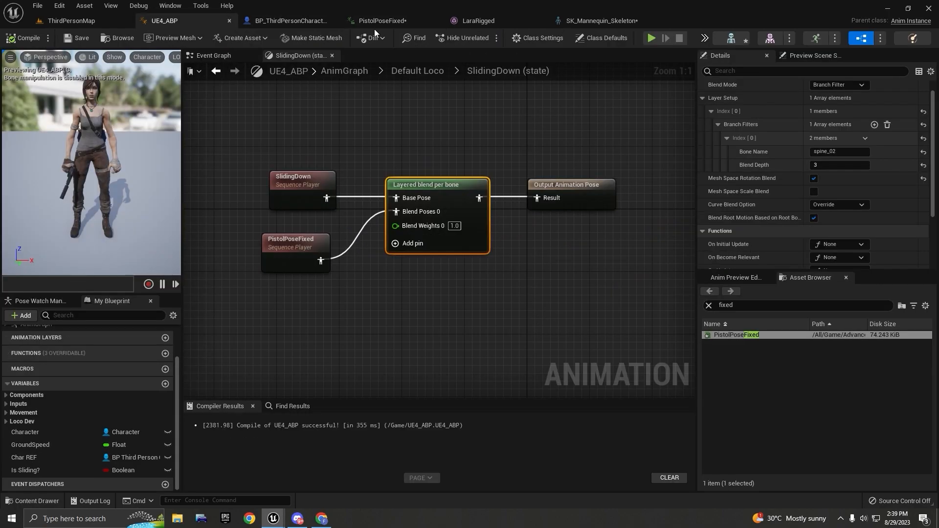
click(374, 25)
right_drag(542, 310, 551, 323)
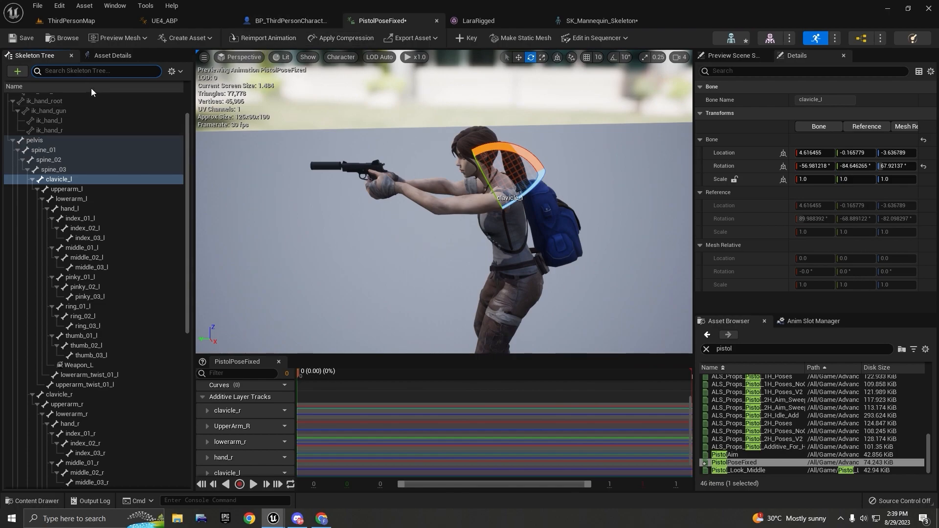
scroll(84, 173, up, 3)
right_drag(490, 278, 528, 275)
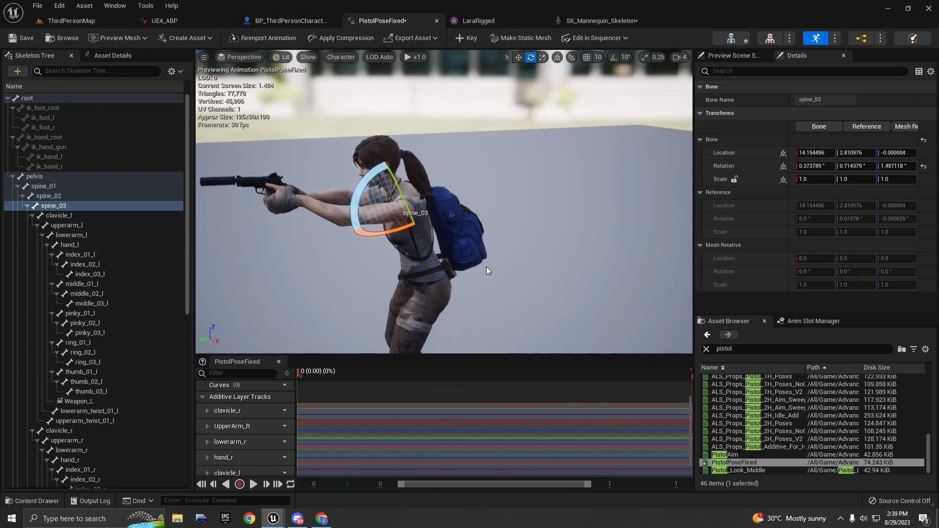
- Delete the PistolPoseFixed and Layered blend per bone nodes from the SlidingDown state
drag(393, 234, 381, 249)
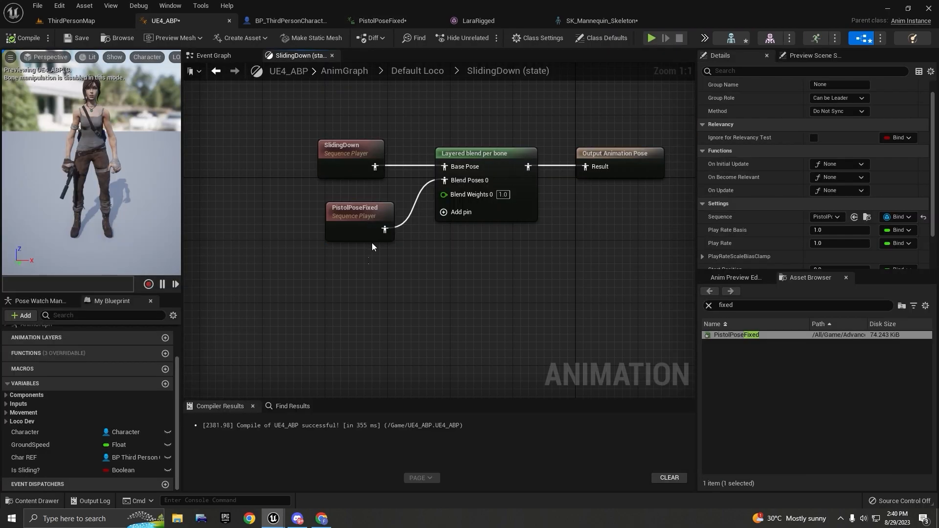
ctrl+click(487, 193)
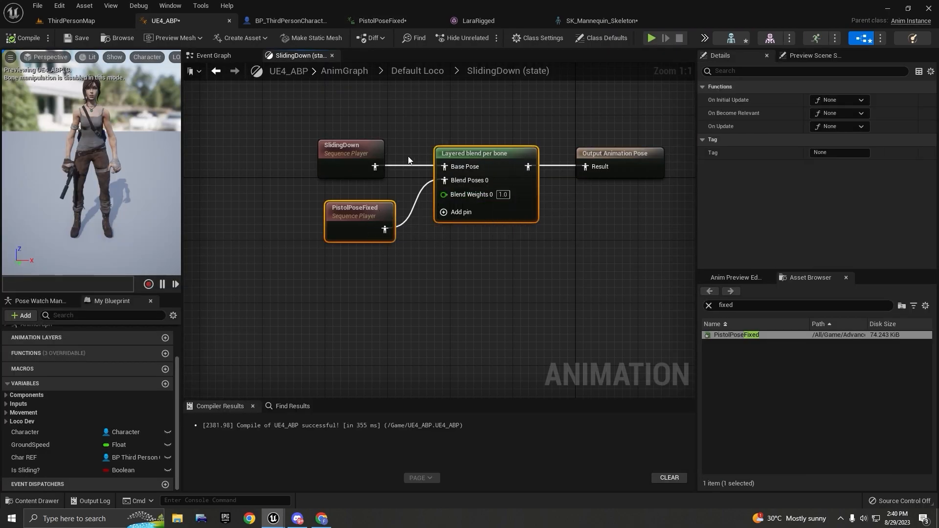
key(Delete)
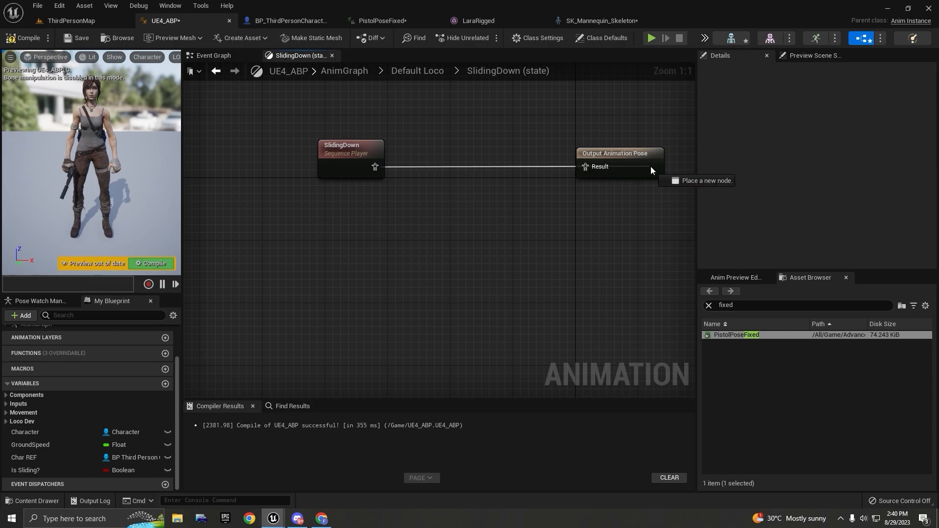
- Insert PistolPoseFixed and Layered blend per bone nodes in the main AnimGraph, routing Slot 'DefaultSlot' through the blend into Output Pose
click(425, 73)
click(333, 72)
scroll(501, 251, up, 5)
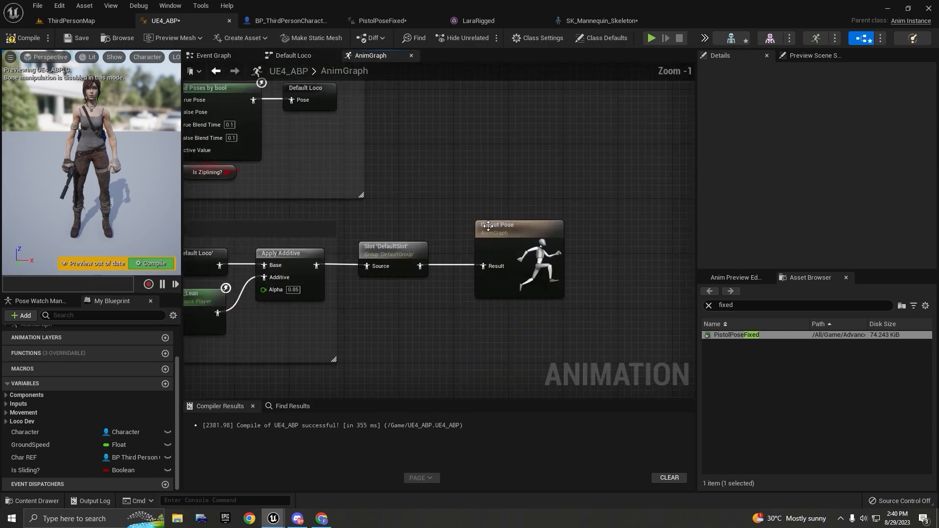
key(ctrl+z)
drag(570, 215, 510, 259)
drag(628, 231, 660, 232)
drag(491, 274, 519, 258)
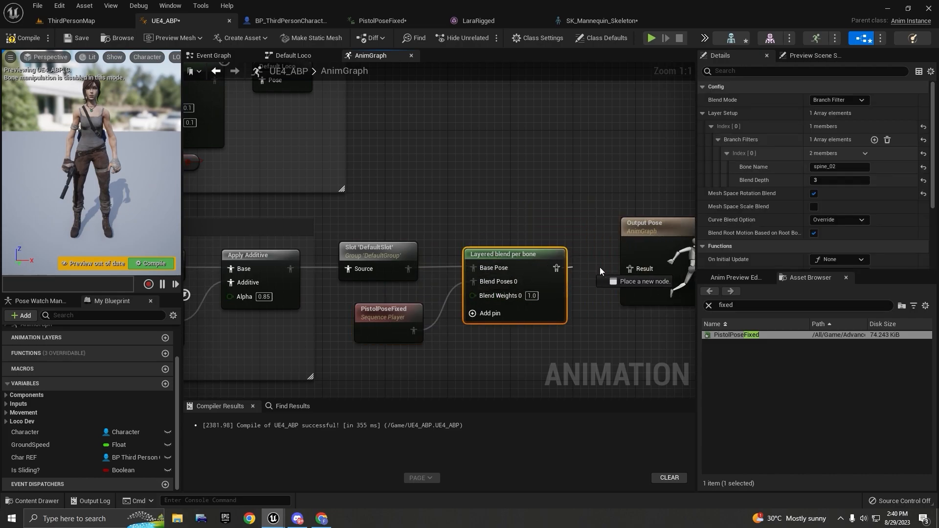
- Play the ThirdPersonMap level full screen and test the pistol pose blended over the whole locomotion while walking
click(40, 19)
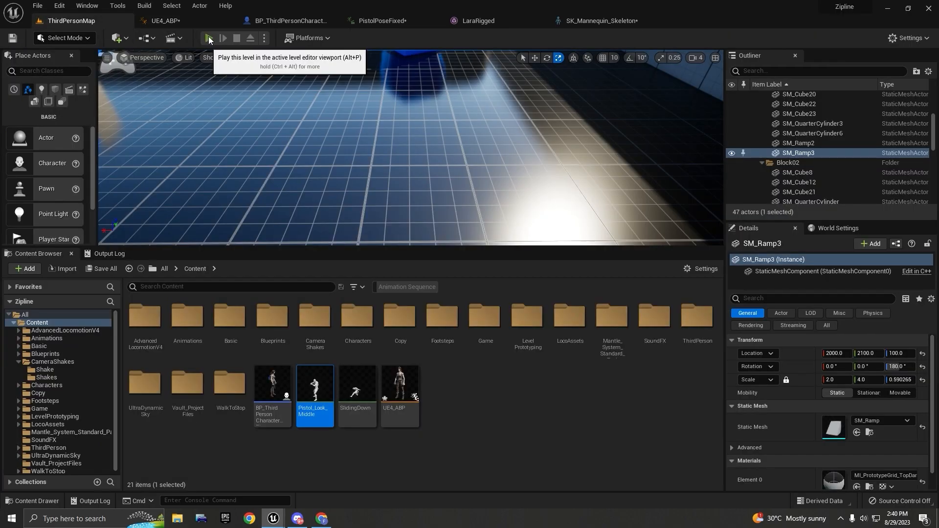
key(F11)
click(445, 123)
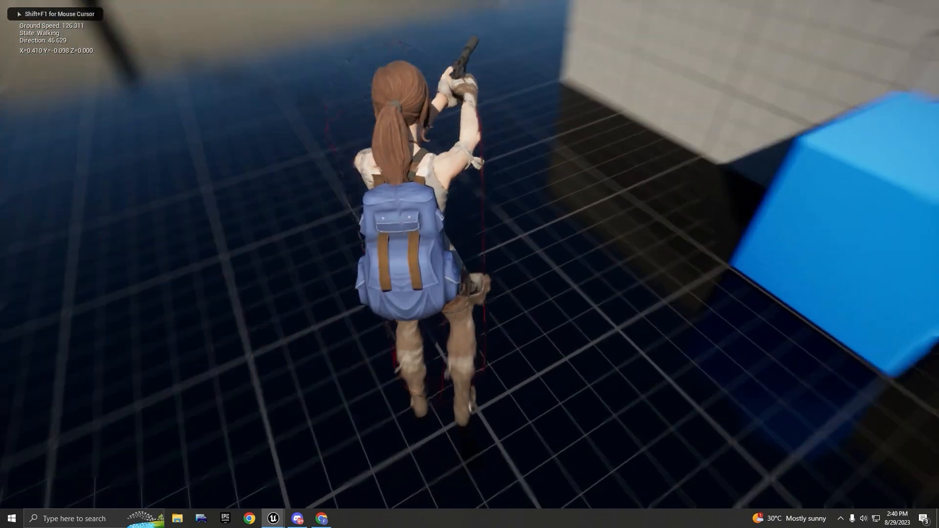
key(w)
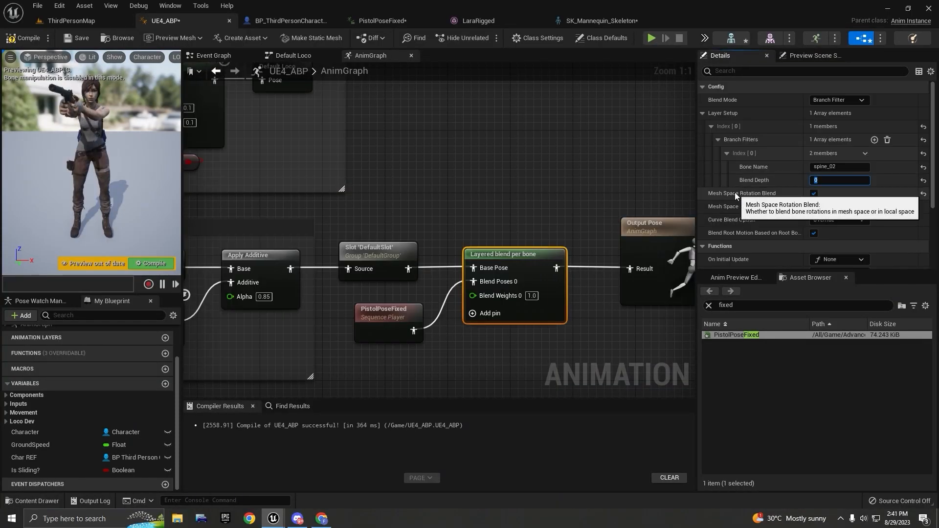
- Replay ThirdPersonMap full screen and walk forward and sideways to check the pistol pose with the blend depth at 0
click(80, 22)
click(451, 115)
key(w)
key(F11)
key(w)
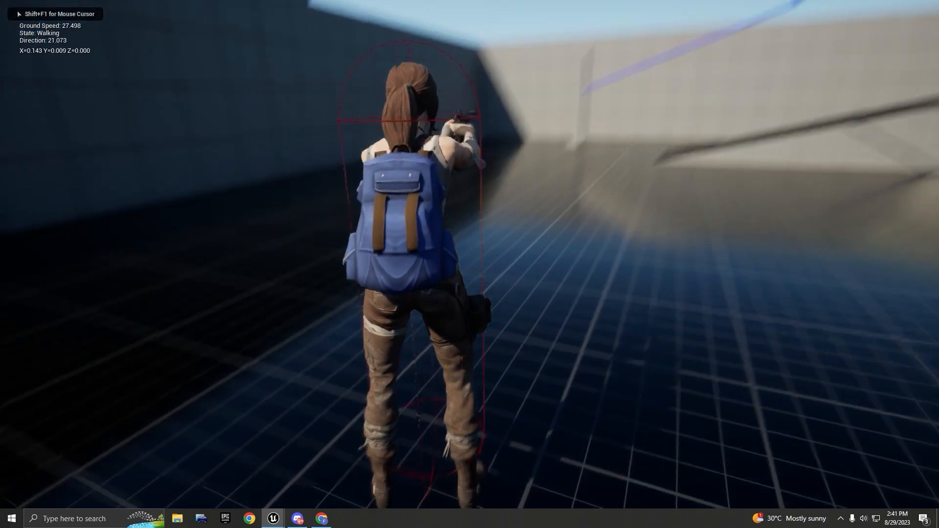
key(w)
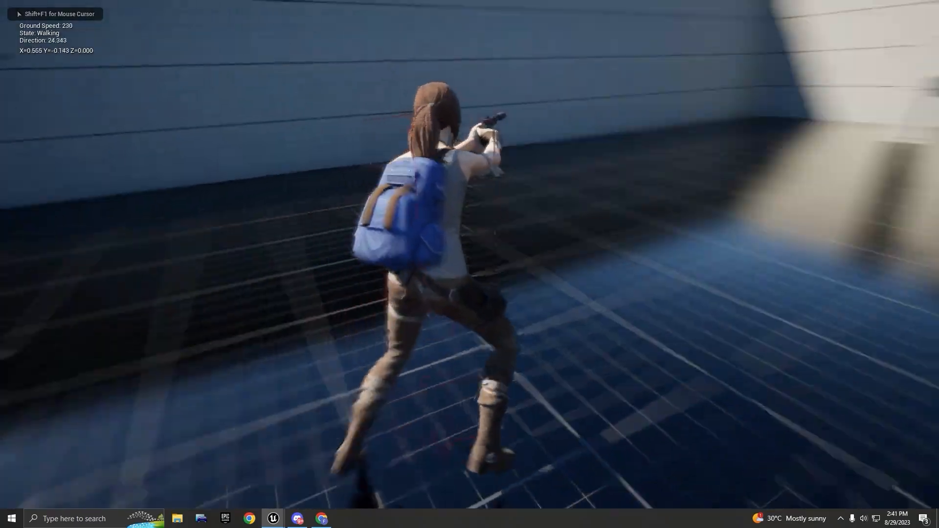
key(a)
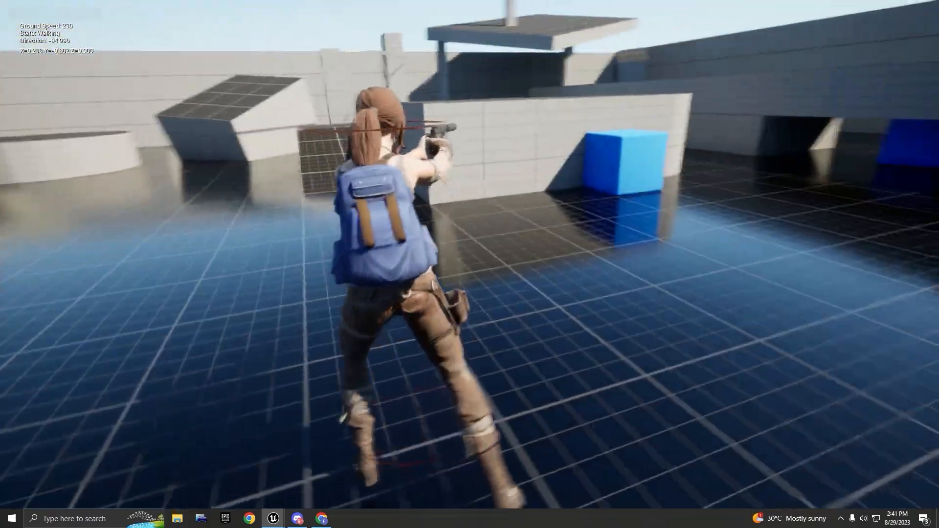
key(w)
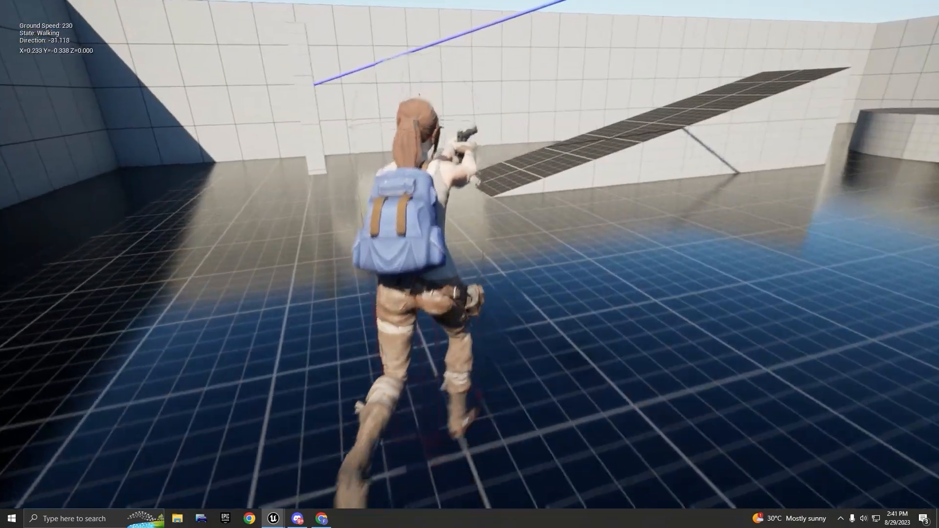
key(w)
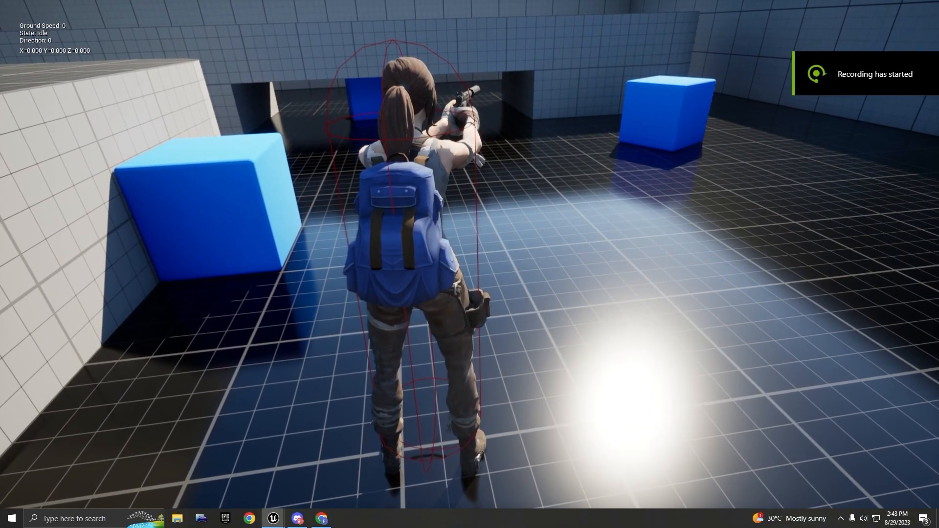
- End the play session, delete the PistolPoseFixed and Layered blend per bone nodes from the AnimGraph, and undo the last graph change
key(F11)
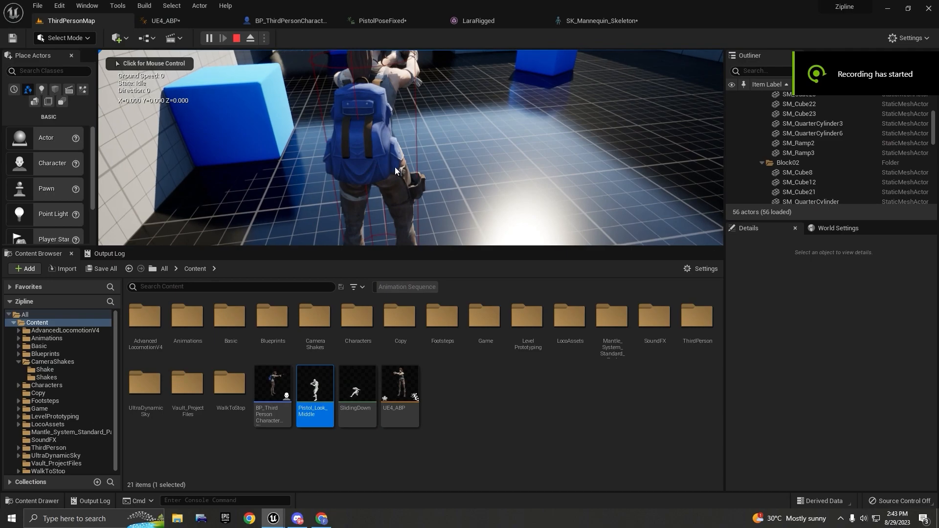
key(Escape)
scroll(400, 258, down, 4)
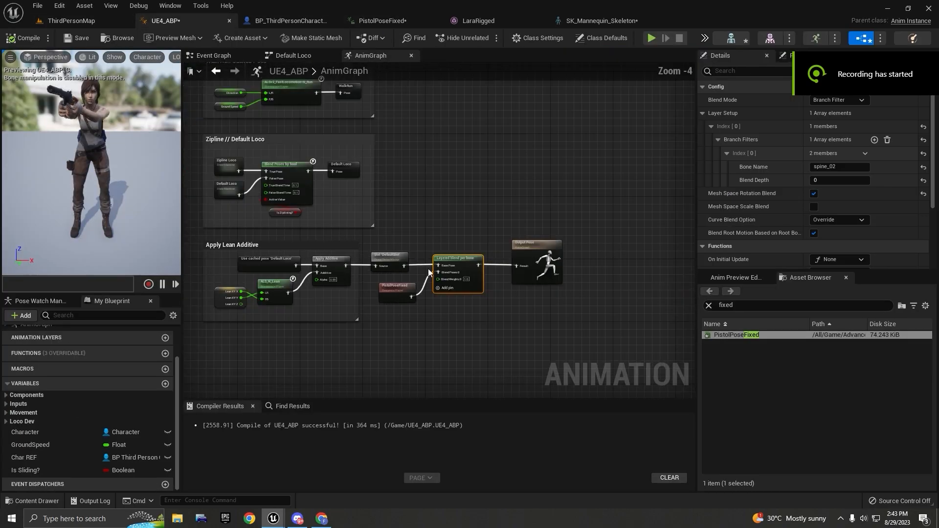
scroll(423, 277, up, 3)
drag(394, 321, 488, 259)
key(Delete)
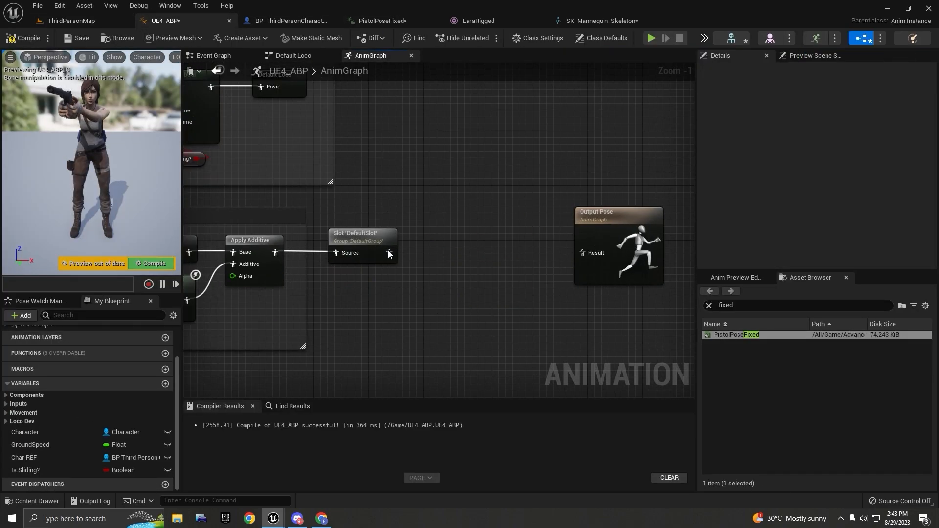
key(ctrl+z)
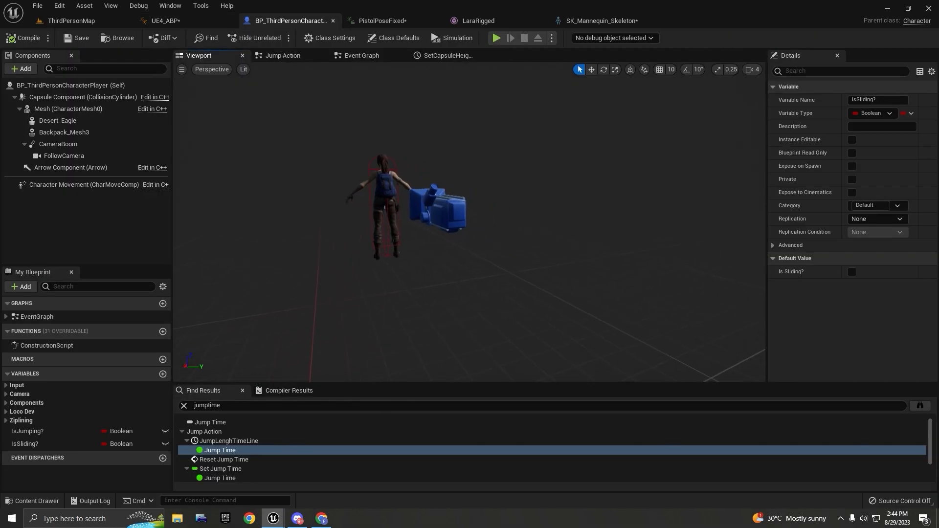
- Lower the CameraBoom component of BP_ThirdPersonCharacterPlayer to around the character's lower legs
click(64, 108)
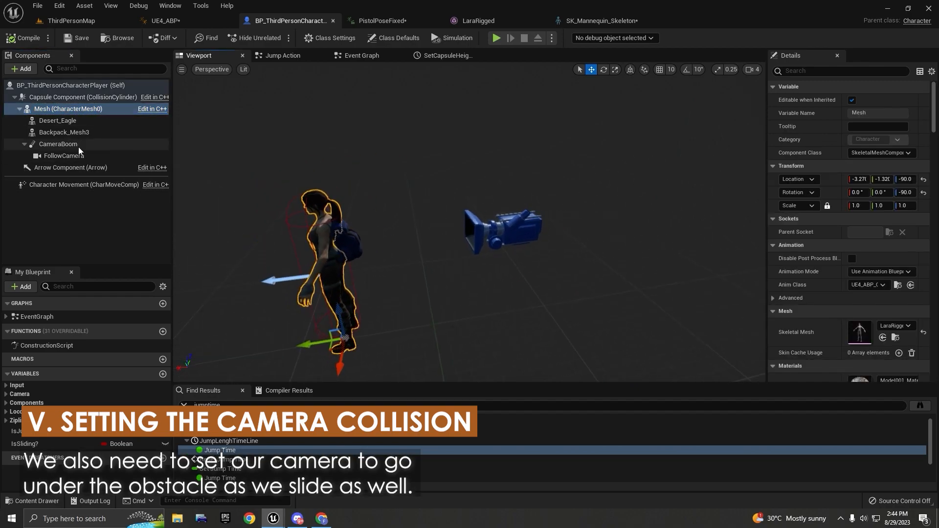
click(77, 145)
drag(405, 117, 405, 222)
click(66, 8)
click(66, 8)
click(64, 8)
- Play ThirdPersonMap full screen and test the lowered camera while running and jumping near the low passage
click(47, 21)
key(alt+p)
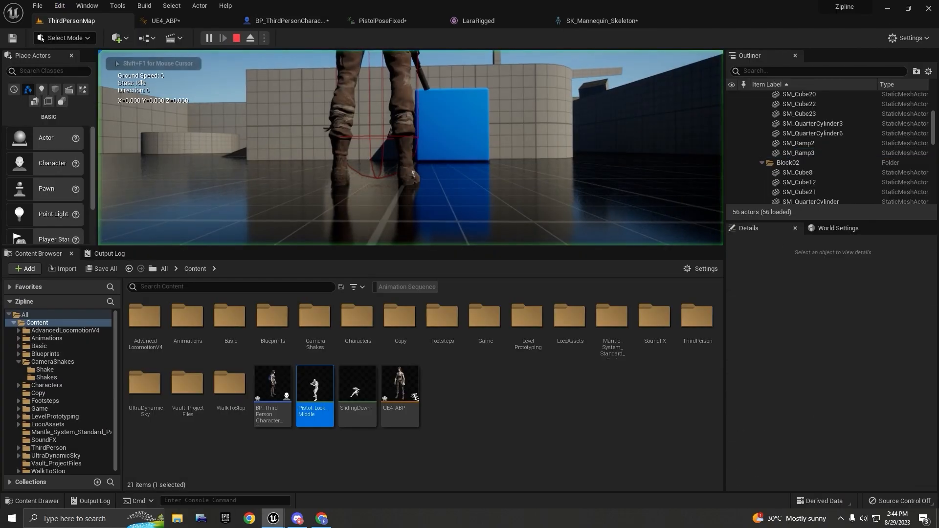
key(F11)
key(w)
key(shift)
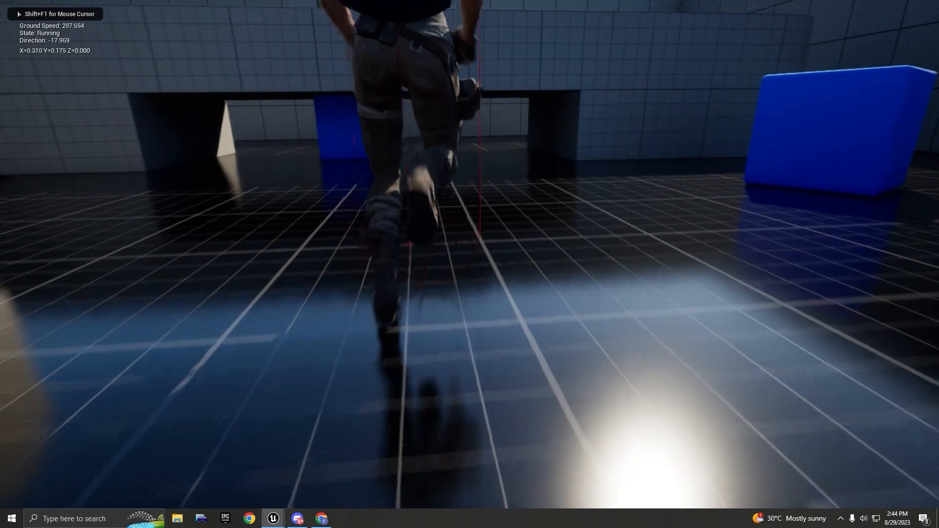
key(space)
key(w)
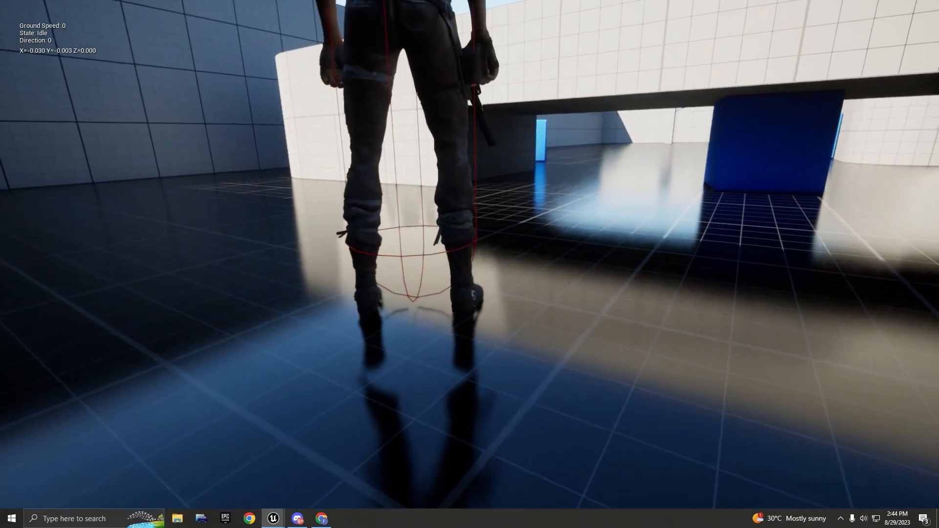
- Slide repeatedly beneath the low obstacle to check how the lowered camera follows the character, and end the play session
key(w)
key(shift)
key(w)
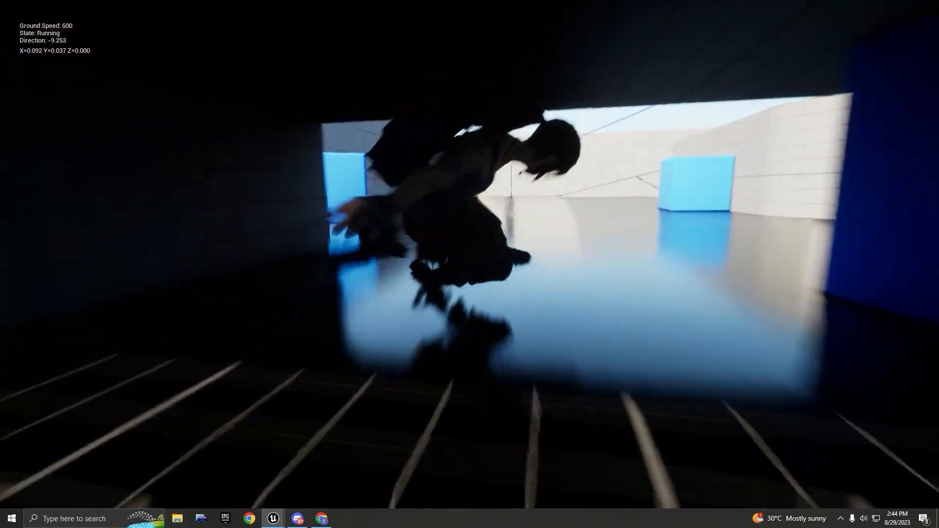
key(w)
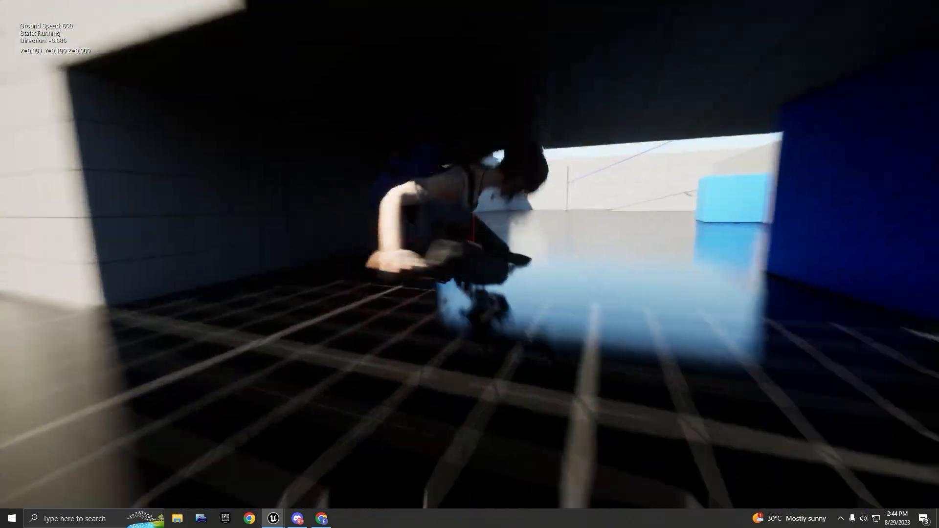
key(w)
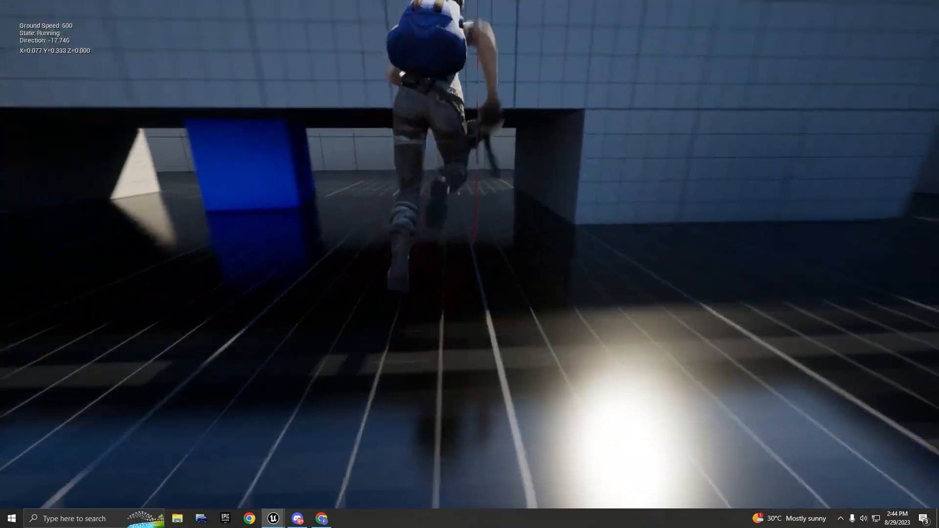
key(w)
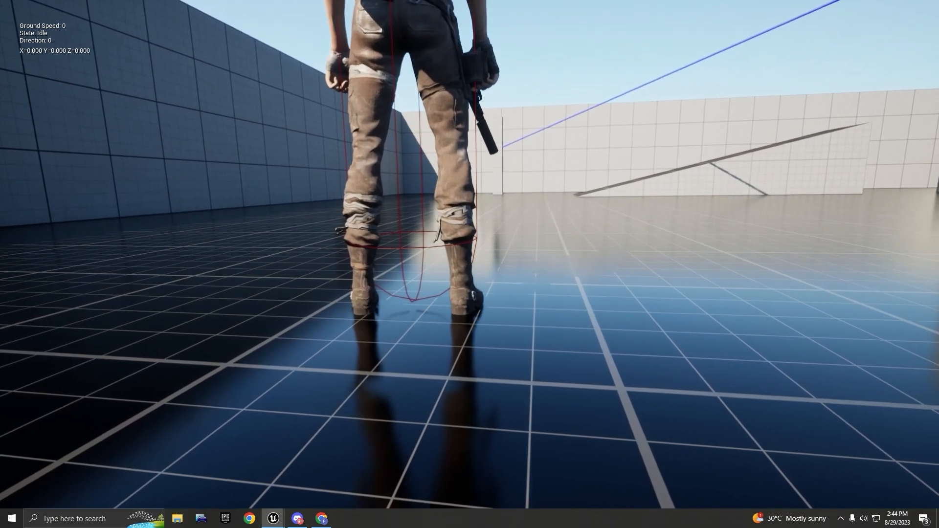
key(Escape)
key(F11)
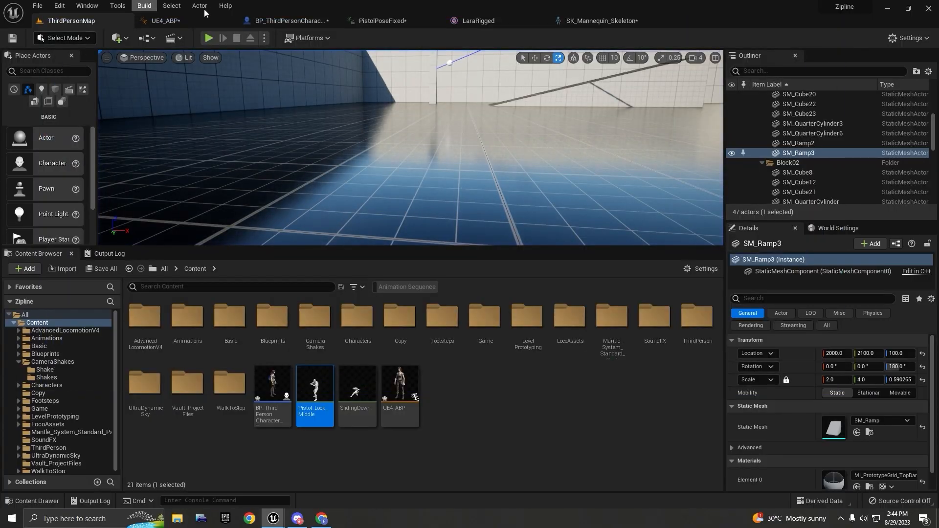
- Set the CameraBoom's Z location to 20 in the character blueprint, and raise the boom to head height at about Z 140
click(289, 21)
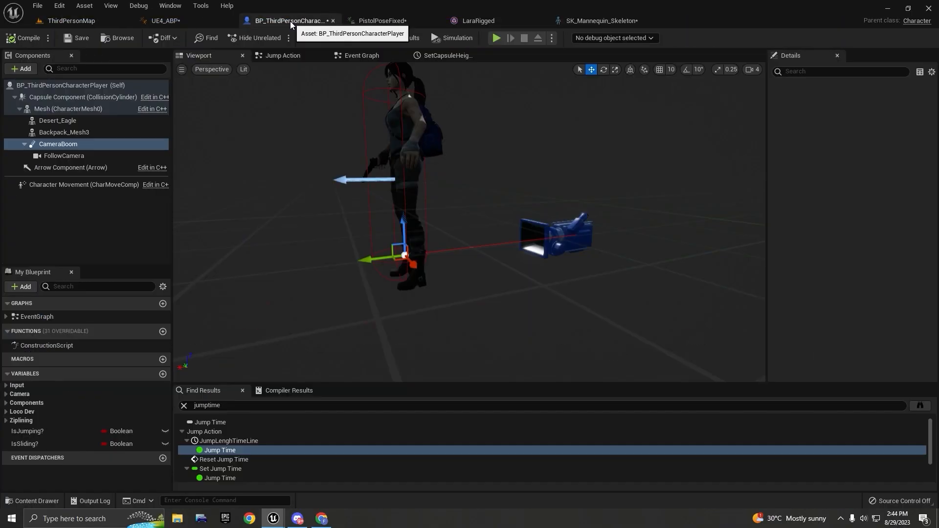
key(d)
right_drag(363, 101, 313, 113)
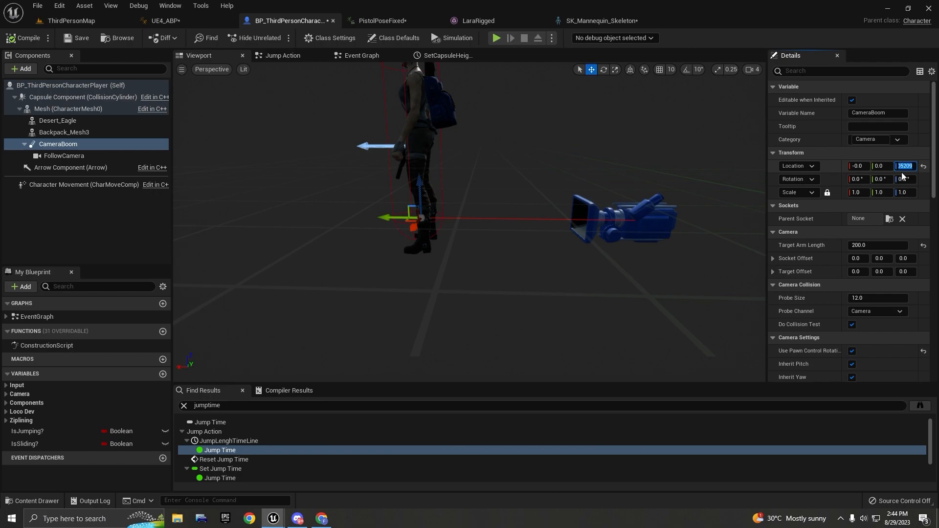
text(20)
key(Return)
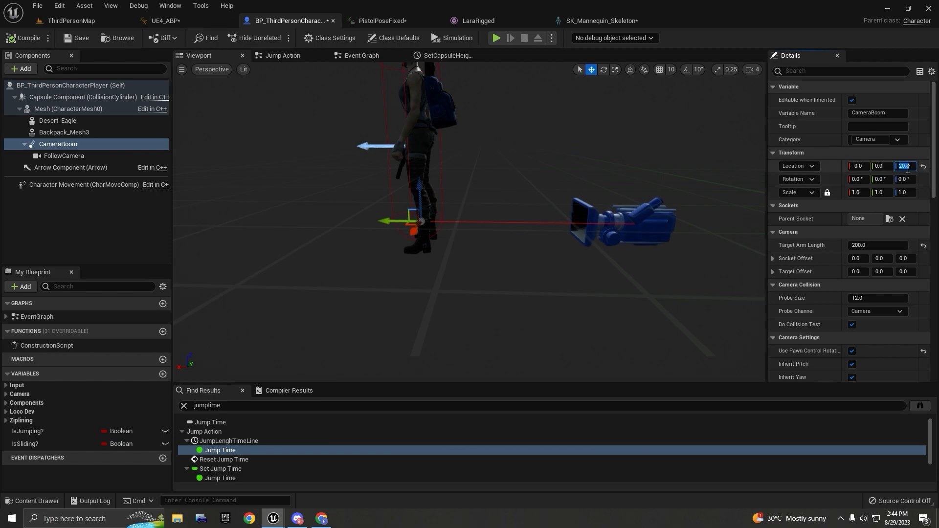
right_drag(456, 182, 467, 172)
drag(391, 217, 389, 97)
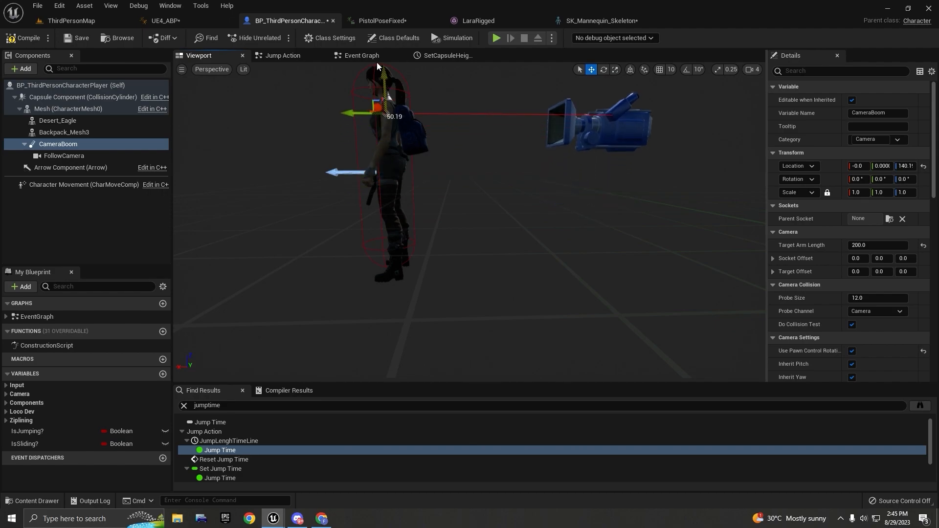
- Play the game from the character blueprint, test running and sliding with the raised camera, end the session, and restore the normal viewport
click(496, 38)
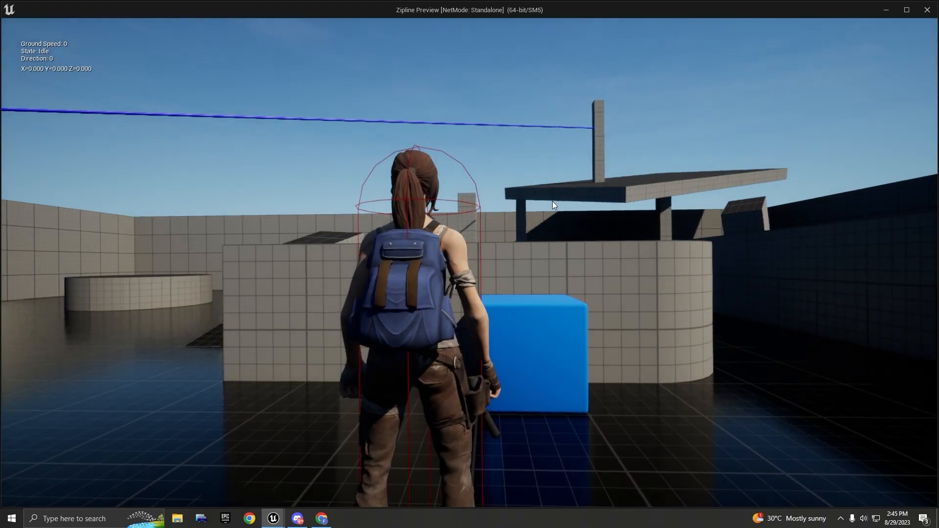
key(w)
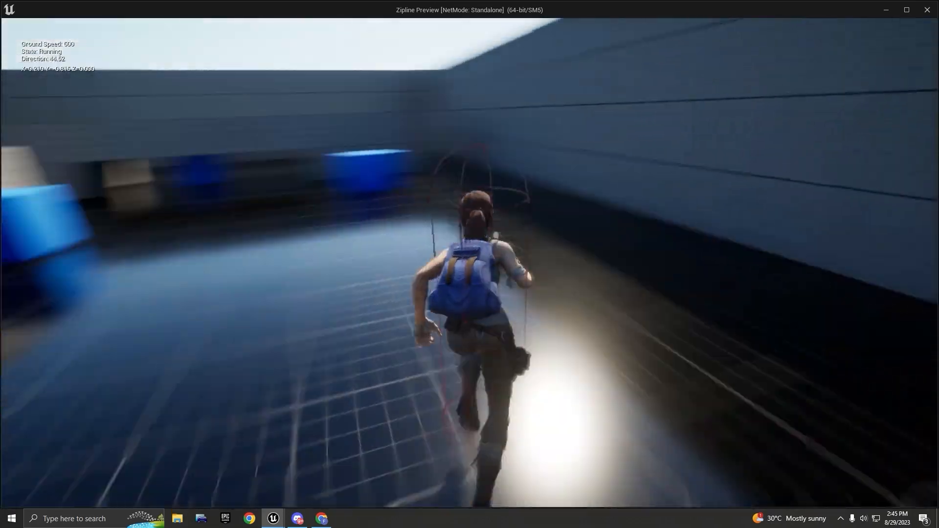
key(c)
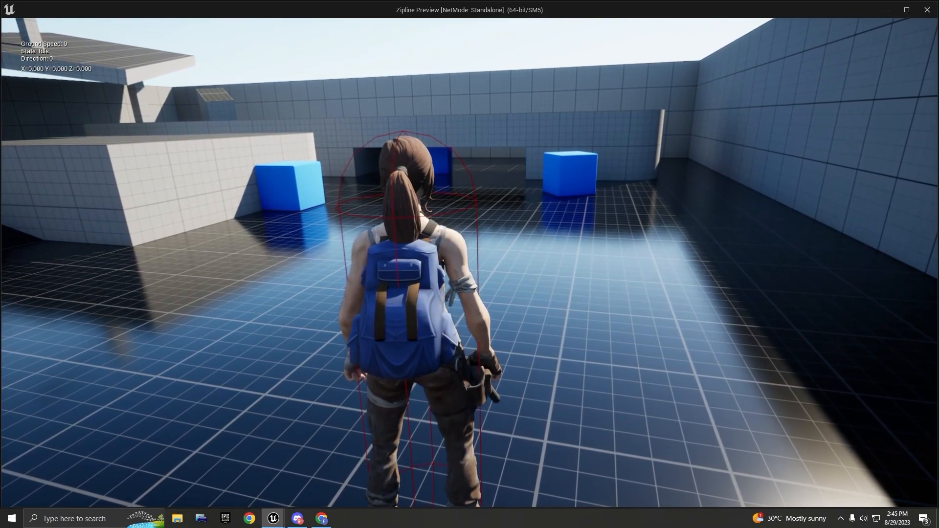
key(Escape)
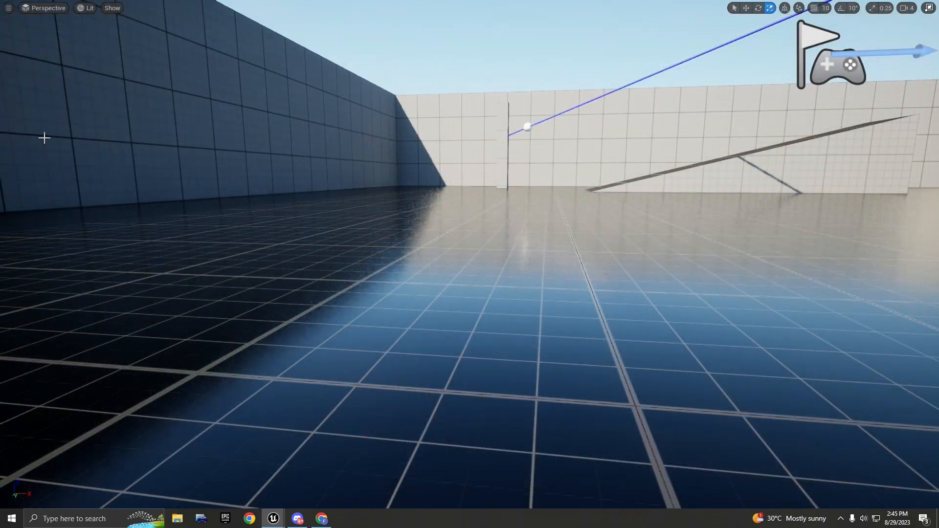
right_drag(382, 194, 361, 199)
key(F11)
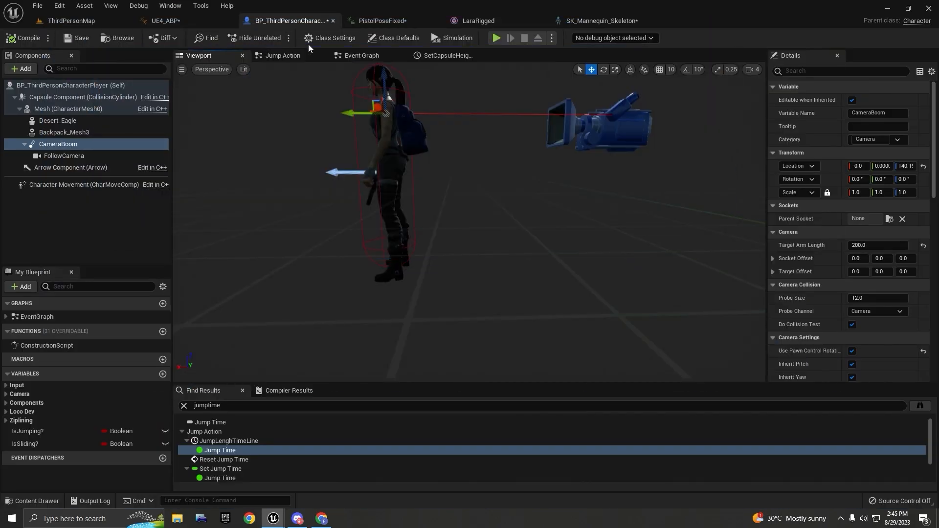
- Duplicate the C key event in the character's Event Graph, placing the copy in the empty area below the SetCapsuleHeight timeline
click(361, 57)
scroll(353, 277, up, 3)
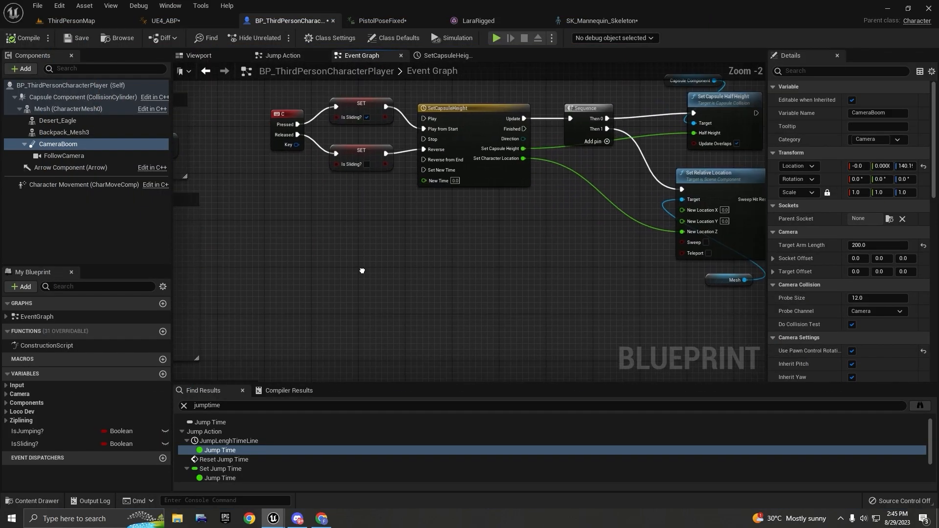
right_click(344, 284)
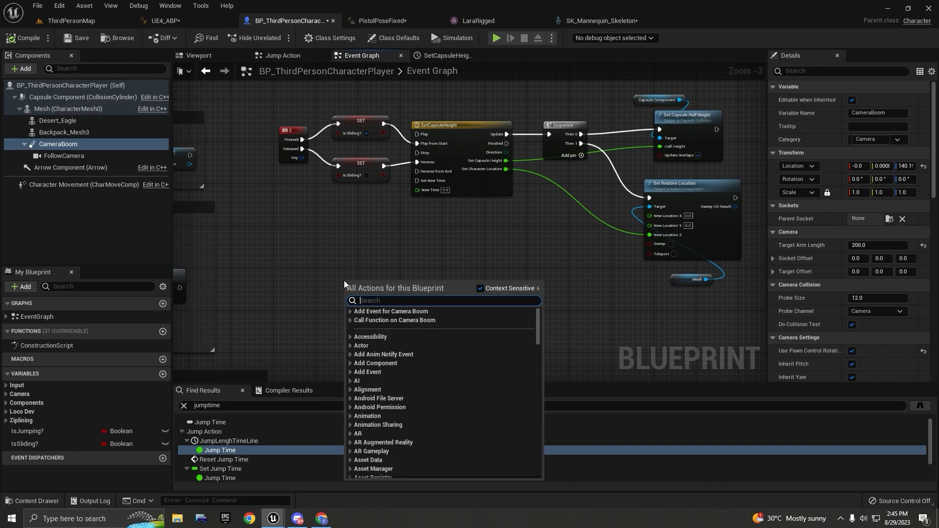
click(282, 137)
key(ctrl+c)
key(ctrl+v)
scroll(360, 284, up, 2)
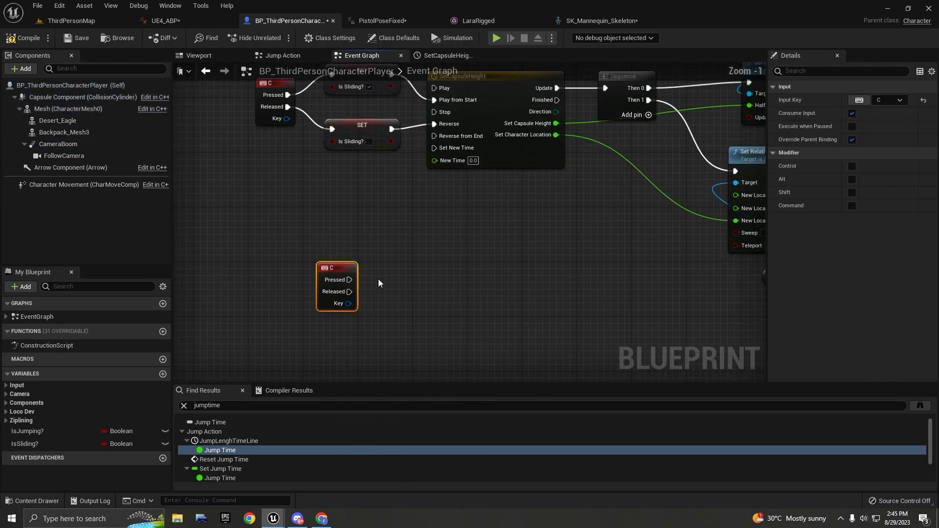
- Add a timeline named SetCameraZAxis beside the duplicated C key event in the Event Graph
right_click(417, 287)
text(add time)
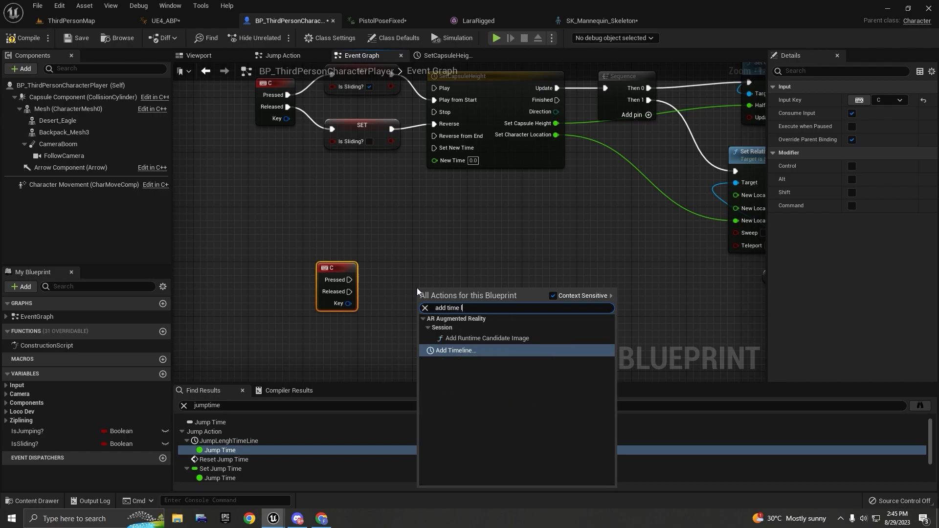
key(Return)
text(SetCam)
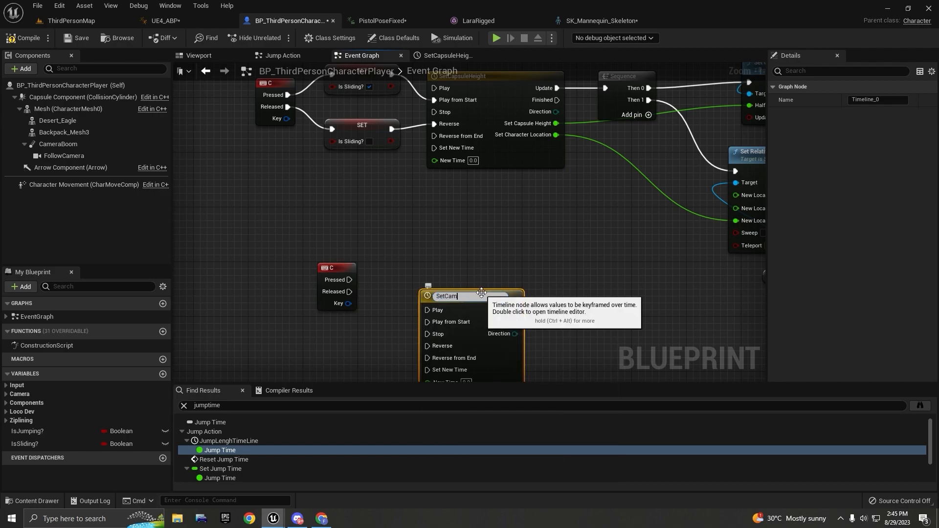
text(eraZAxis)
key(Return)
drag(481, 292, 481, 265)
- Connect the duplicated C event's Pressed to Play from Start and Released to Reverse on the SetCameraZAxis timeline
drag(349, 280, 435, 291)
drag(338, 293, 431, 316)
scroll(439, 236, down, 4)
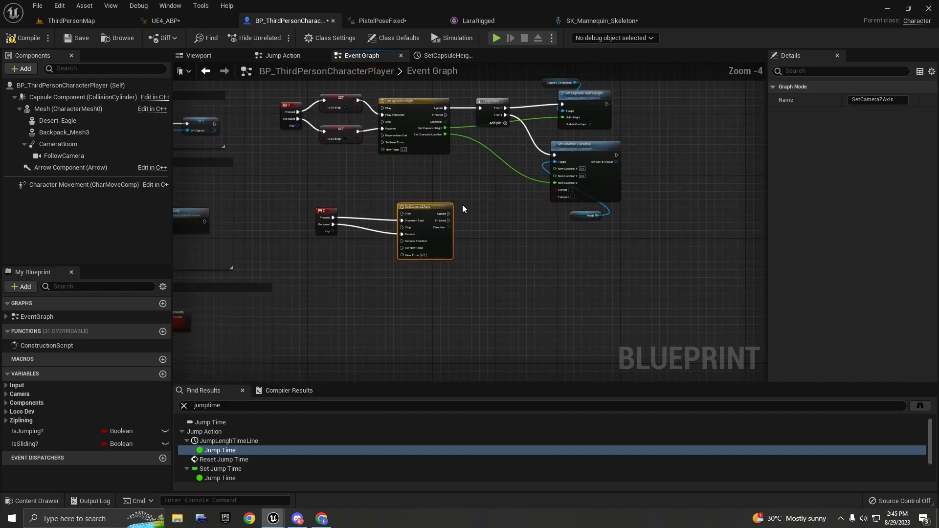
- Add a CameraBoom reference to the graph, and create Get Relative Location and Set Relative Location nodes from it
scroll(426, 224, up, 1)
click(73, 145)
drag(283, 160, 427, 165)
scroll(394, 149, up, 2)
text(get relative)
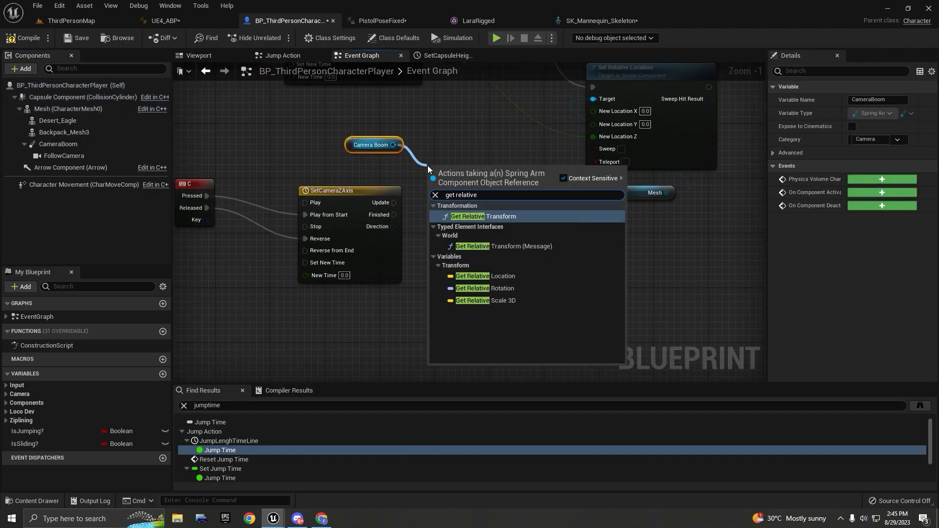
click(485, 276)
drag(394, 144, 500, 254)
text(set relative lo)
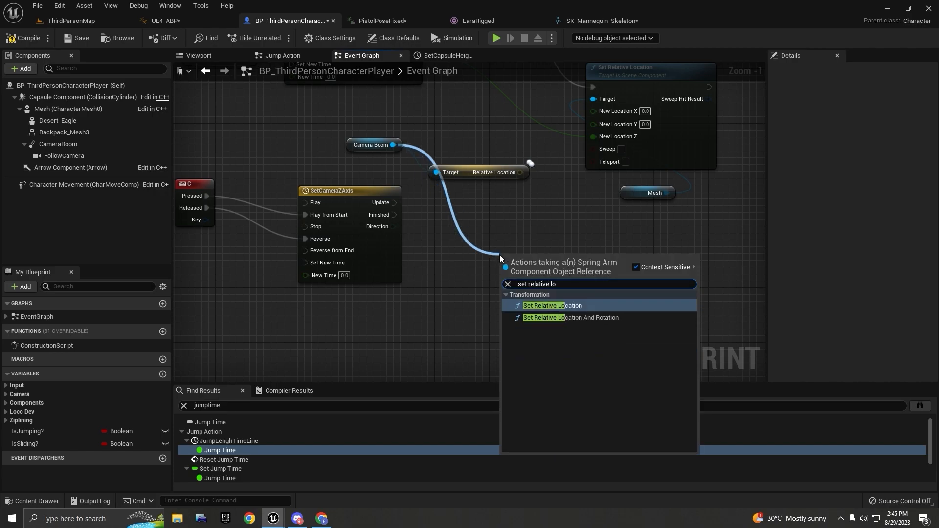
key(Return)
- Split the CameraBoom's relative location and new location pins into components, and wire the relative X and Y into the new X and Y
right_click(510, 174)
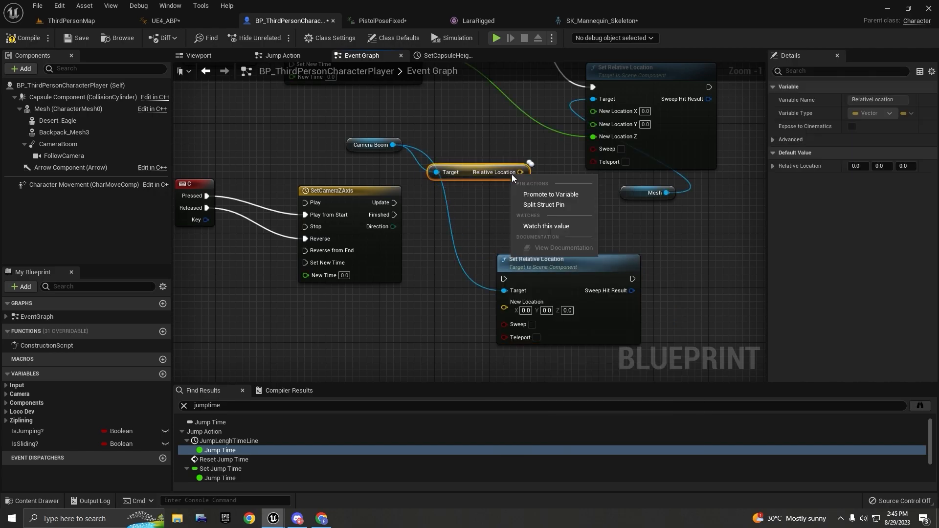
click(534, 206)
drag(471, 171, 517, 316)
click(474, 303)
right_click(517, 303)
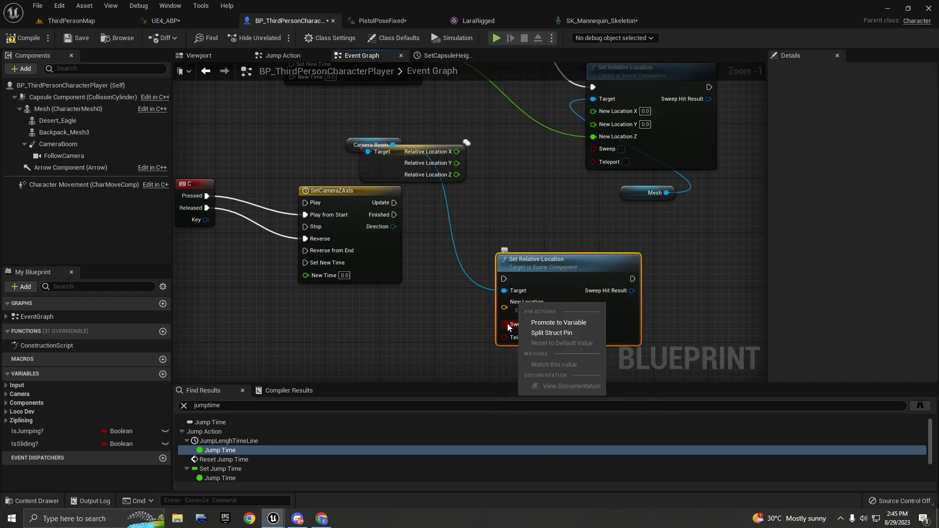
click(534, 334)
drag(503, 303, 518, 316)
drag(543, 261, 549, 227)
- Move the CameraBoom reference above its relative location node, and connect the SetCameraZAxis timeline's Update to Set Relative Location
right_drag(410, 237, 482, 221)
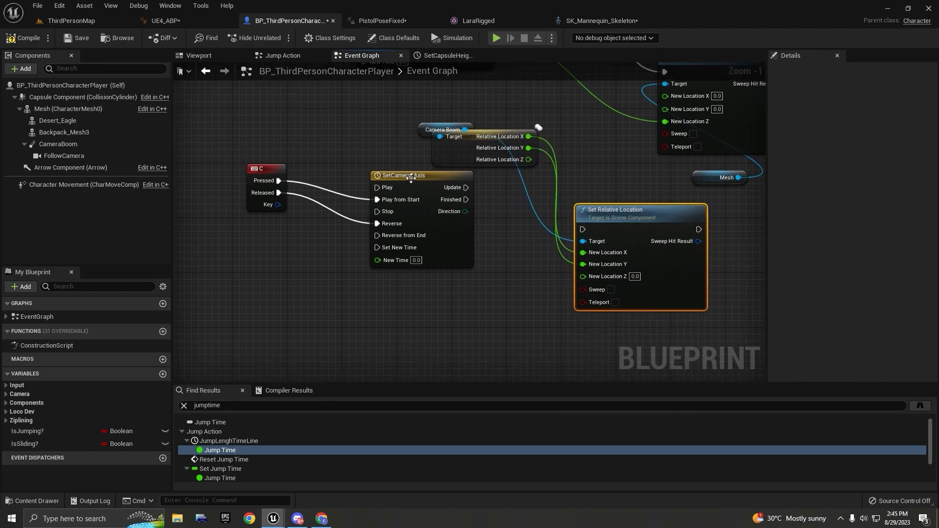
right_drag(407, 177, 468, 210)
scroll(468, 209, down, 1)
drag(482, 167, 495, 151)
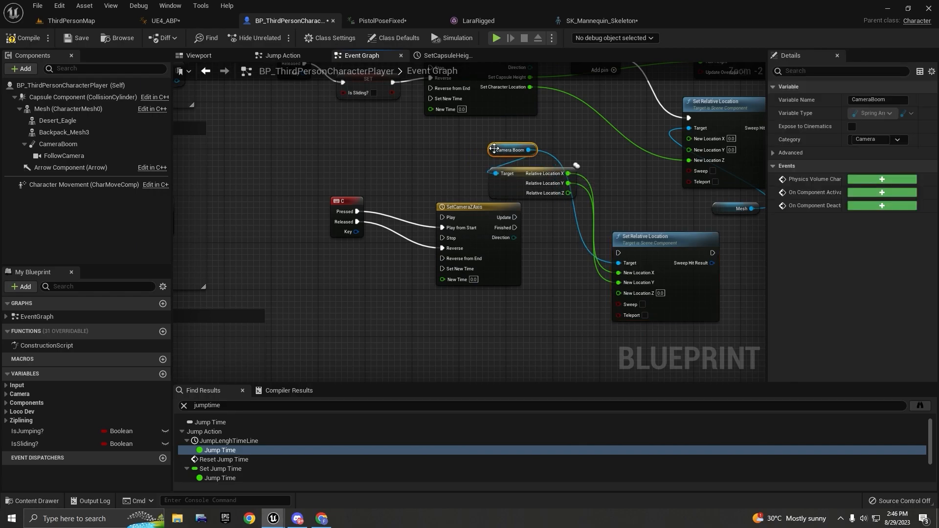
scroll(650, 299, up, 2)
drag(467, 204, 607, 237)
- Open the SetCameraZAxis timeline, set its length to 0.35, and add a float track named SetCameraHeight
double_click(408, 177)
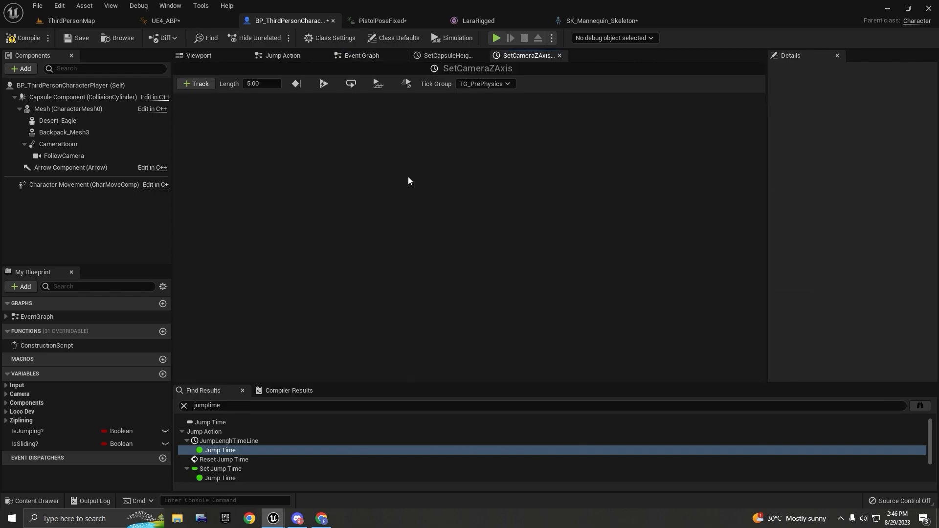
text(0.35)
key(Return)
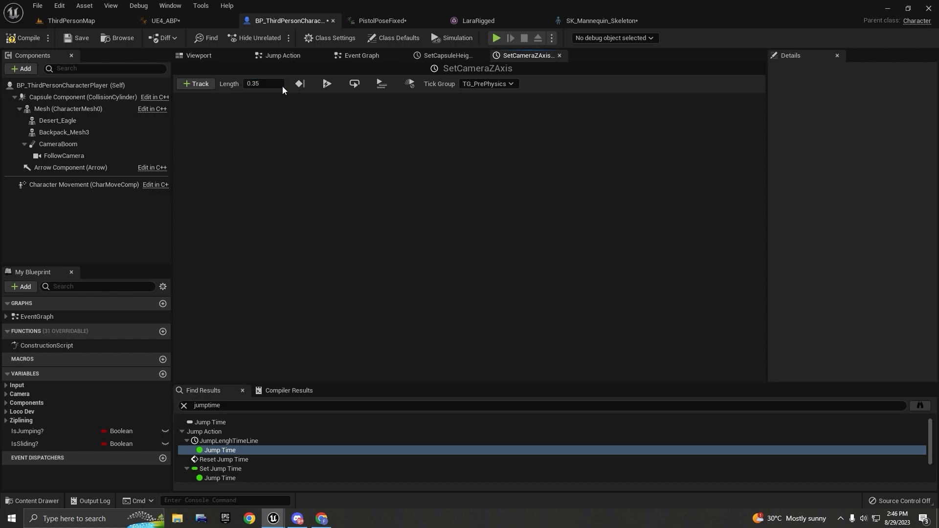
click(199, 85)
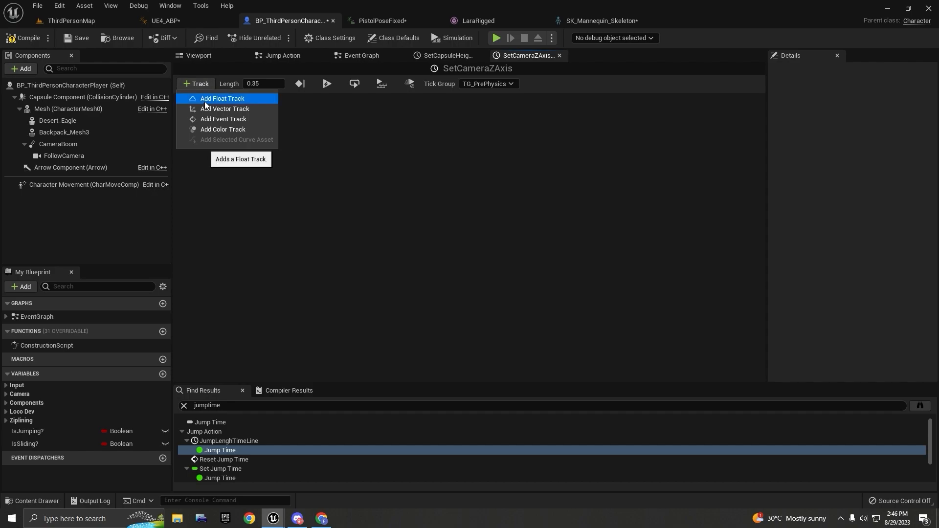
click(205, 99)
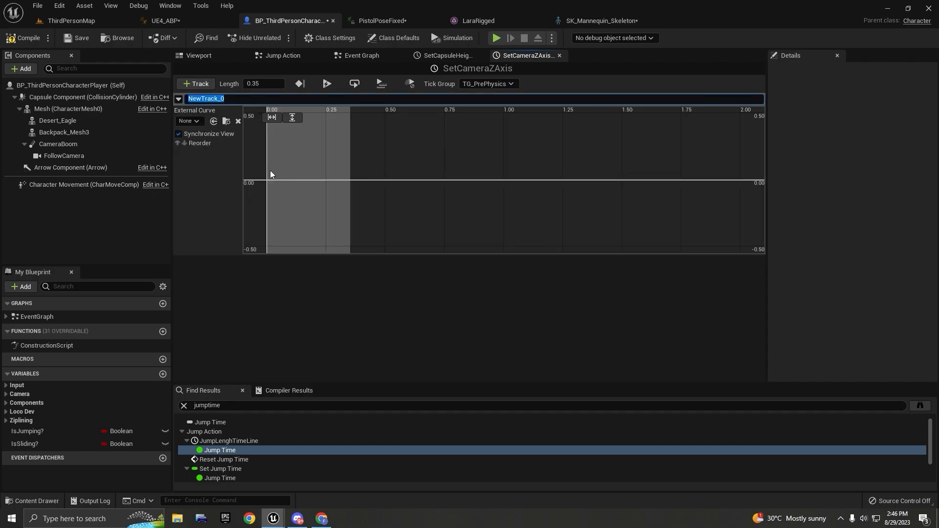
text(SetCameraHeight)
key(Return)
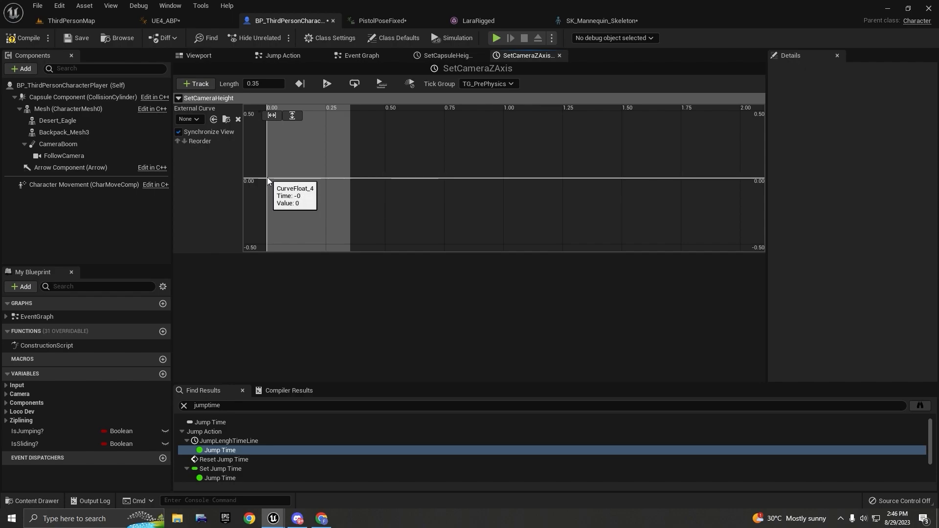
- Add a key at time 0 with value 140 to the SetCameraHeight curve, and another key near the timeline's end
right_click(267, 180)
click(285, 197)
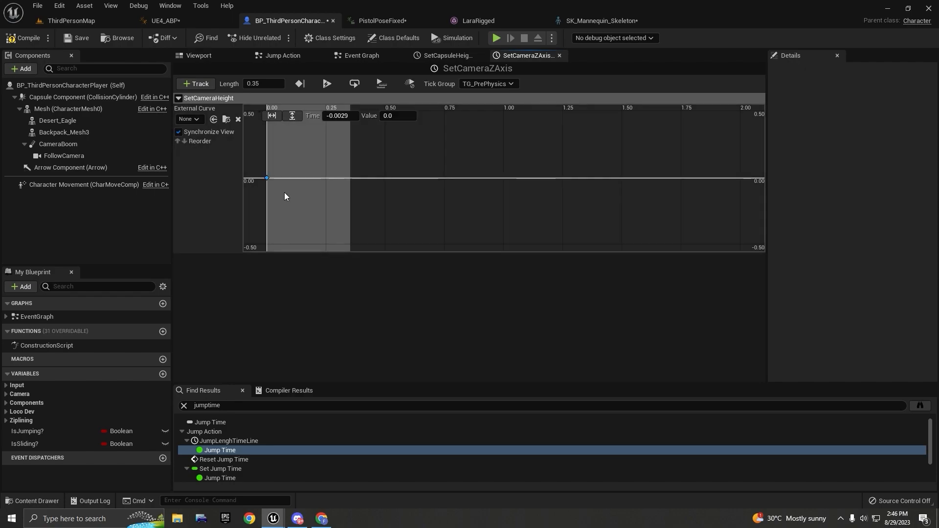
right_click(349, 177)
click(372, 195)
- Set the end key of the SetCameraHeight curve to time 0.35 and value 20, and compile and save the blueprint
click(349, 178)
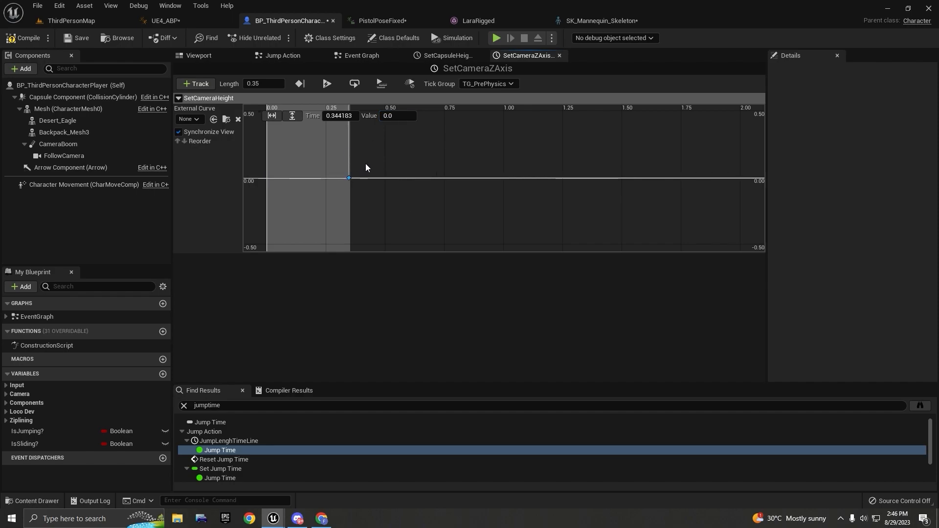
key(Return)
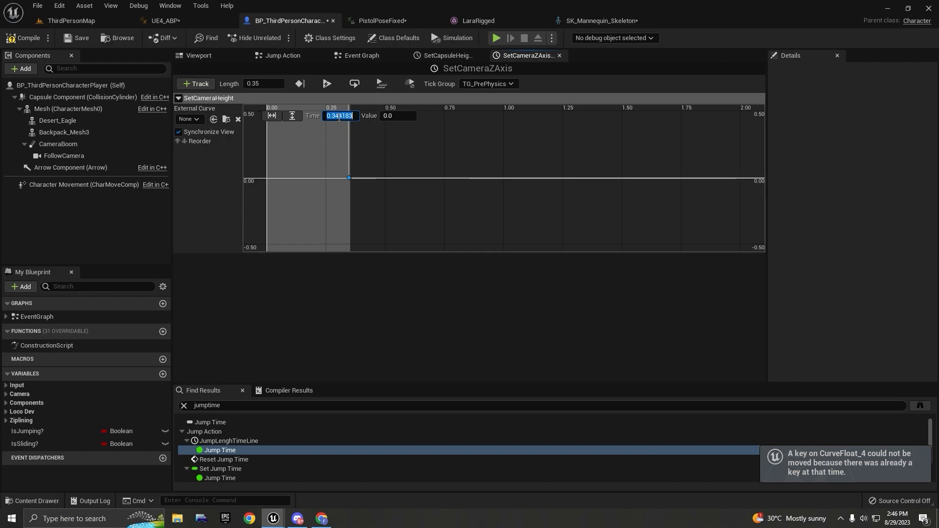
key(Tab)
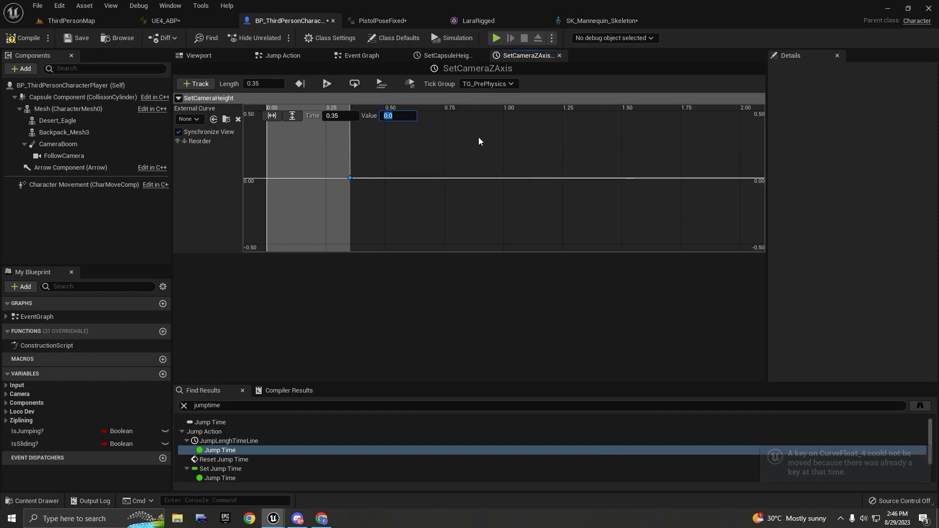
text(20)
key(Return)
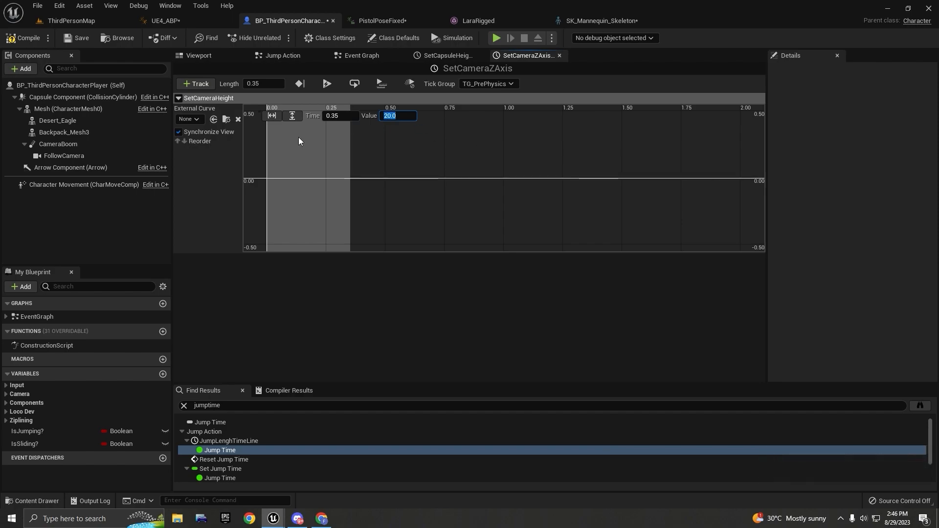
click(272, 115)
click(286, 118)
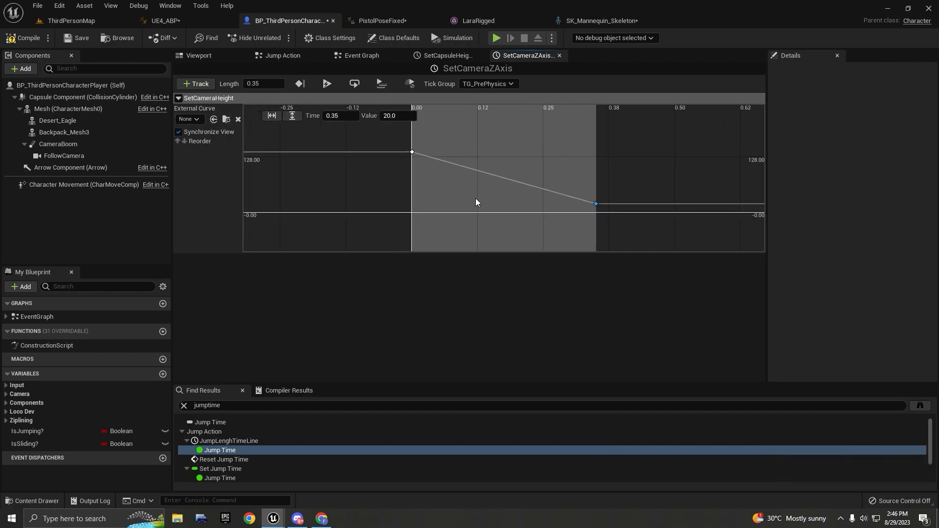
click(218, 110)
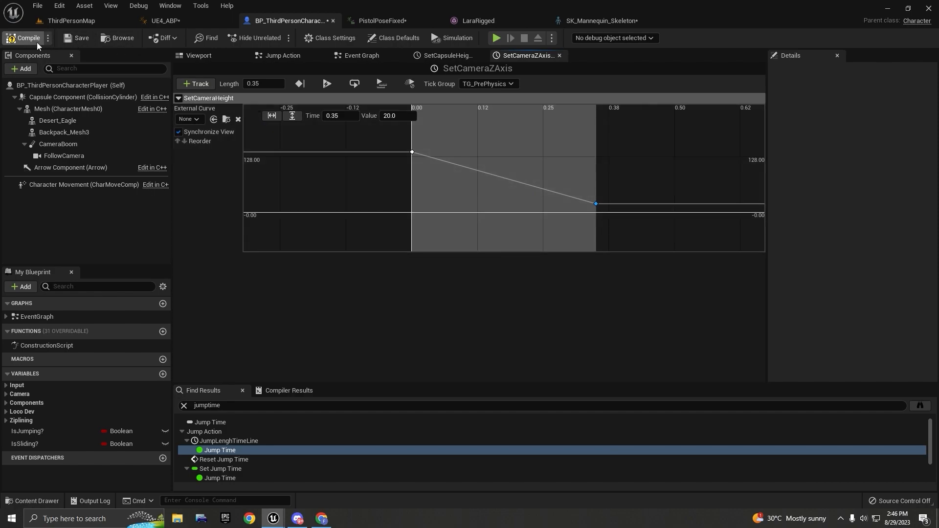
click(72, 38)
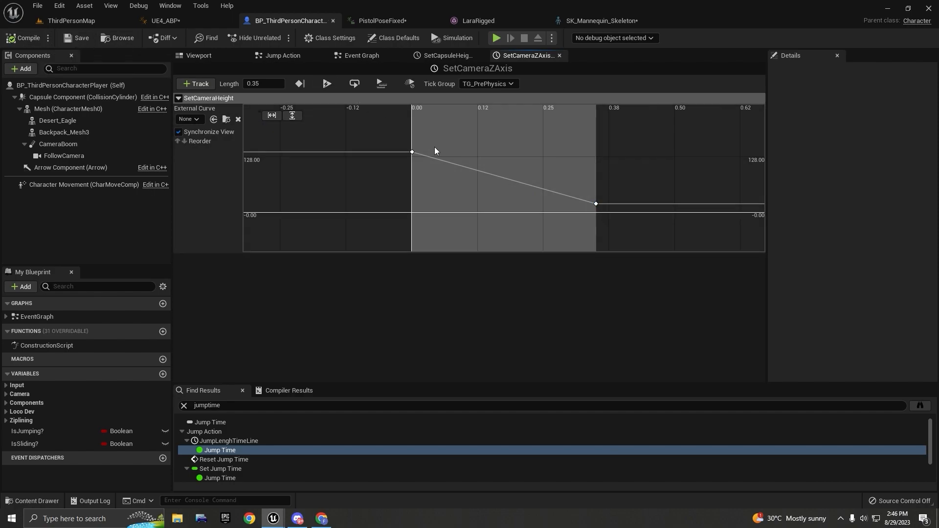
- Add a middle key to the SetCameraHeight curve at about time 0.18, value 79, and set its interpolation to Auto
scroll(505, 184, up, 1)
right_click(505, 177)
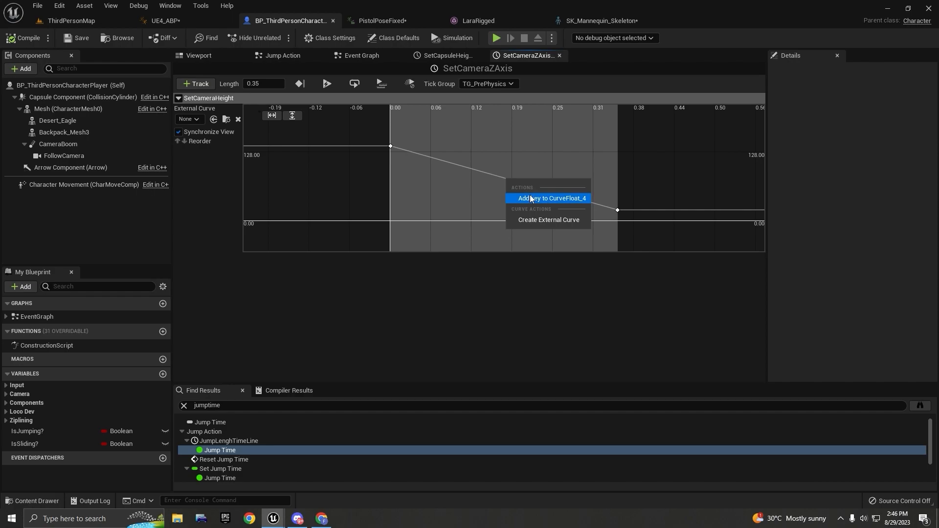
click(530, 197)
scroll(502, 182, up, 3)
scroll(445, 172, down, 3)
right_drag(446, 177, 423, 163)
scroll(445, 168, up, 2)
right_click(422, 164)
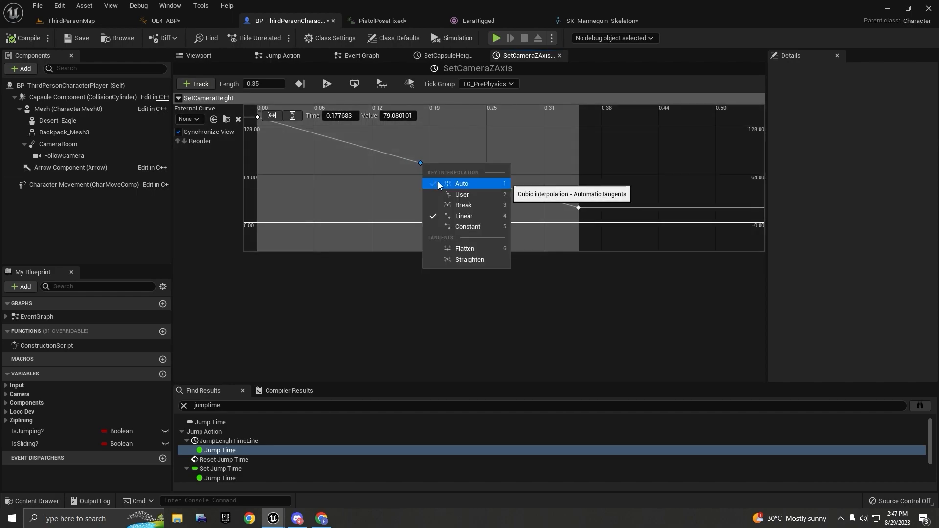
click(438, 182)
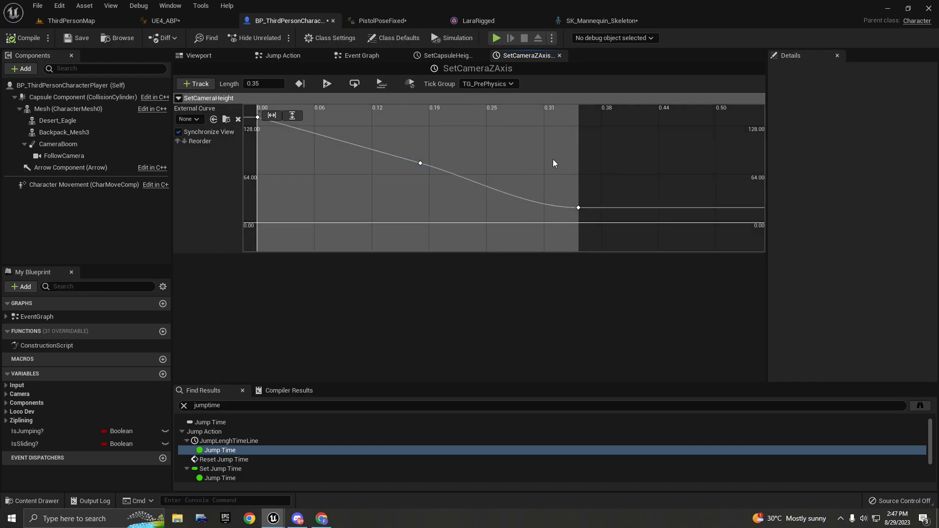
- Set the end key's interpolation to Auto and the start key's interpolation to User on the SetCameraHeight curve
right_click(579, 209)
click(602, 231)
scroll(352, 204, down, 1)
right_drag(353, 204, 402, 225)
right_click(317, 147)
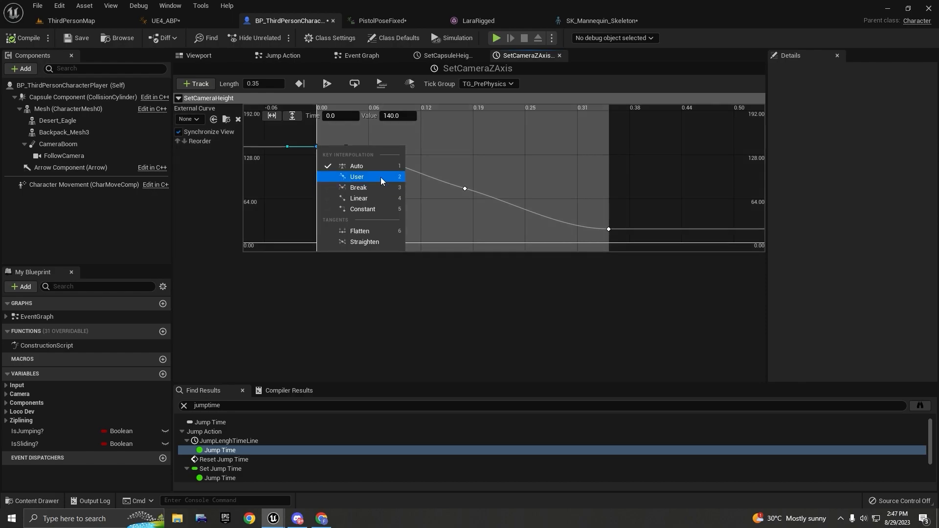
click(382, 178)
- Steepen the middle key's tangent to give the SetCameraHeight curve a smooth S shape, and save the blueprint
right_click(465, 189)
click(465, 189)
right_click(465, 189)
click(458, 198)
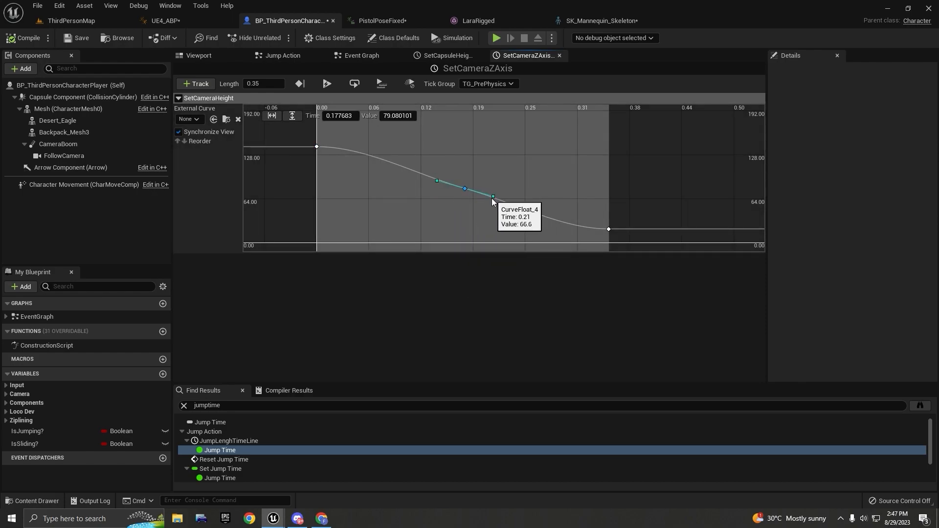
click(464, 189)
drag(492, 197, 491, 206)
click(461, 215)
scroll(460, 215, down, 3)
right_drag(461, 216, 450, 207)
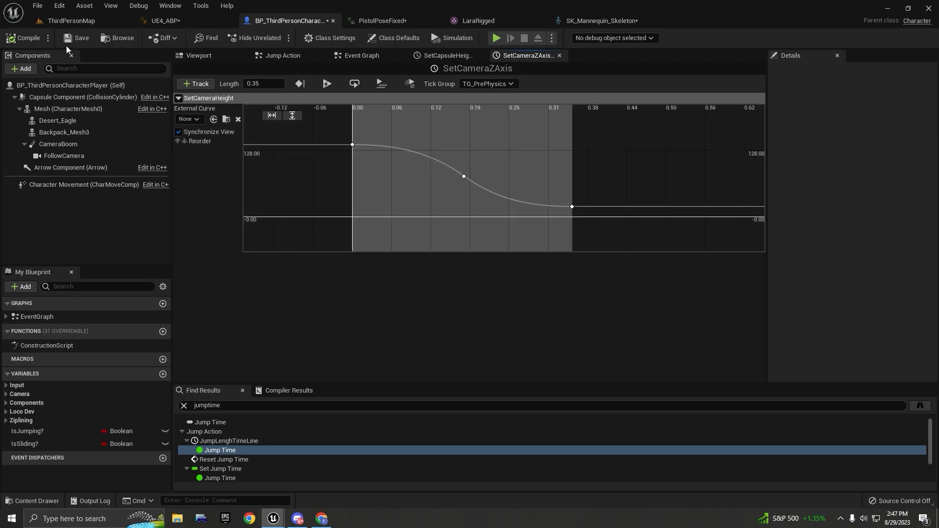
click(71, 39)
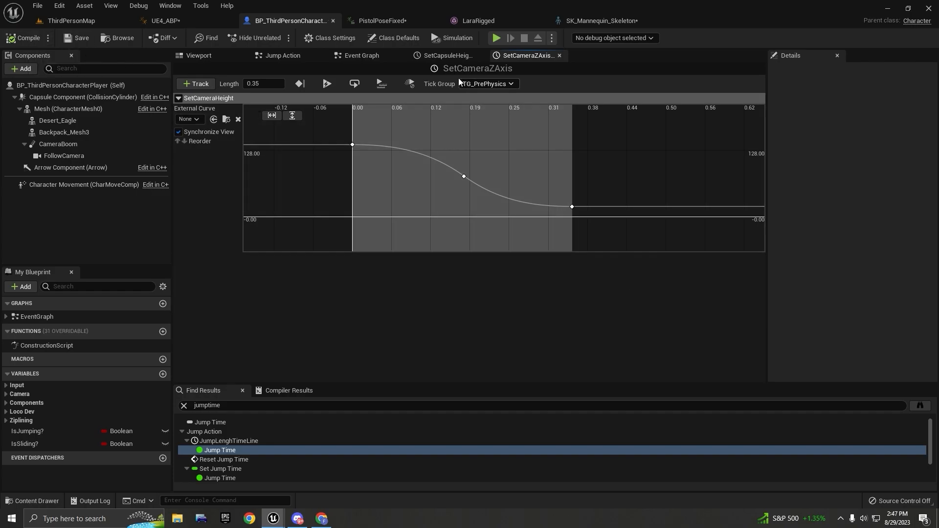
- Connect the timeline's Set Camera Height output to New Location Z on the CameraBoom's Set Relative Location node in the Event Graph
click(362, 56)
scroll(350, 140, down, 2)
scroll(350, 190, up, 3)
scroll(351, 190, down, 1)
right_drag(351, 190, 417, 170)
scroll(508, 210, up, 3)
drag(419, 202, 535, 262)
scroll(537, 258, down, 3)
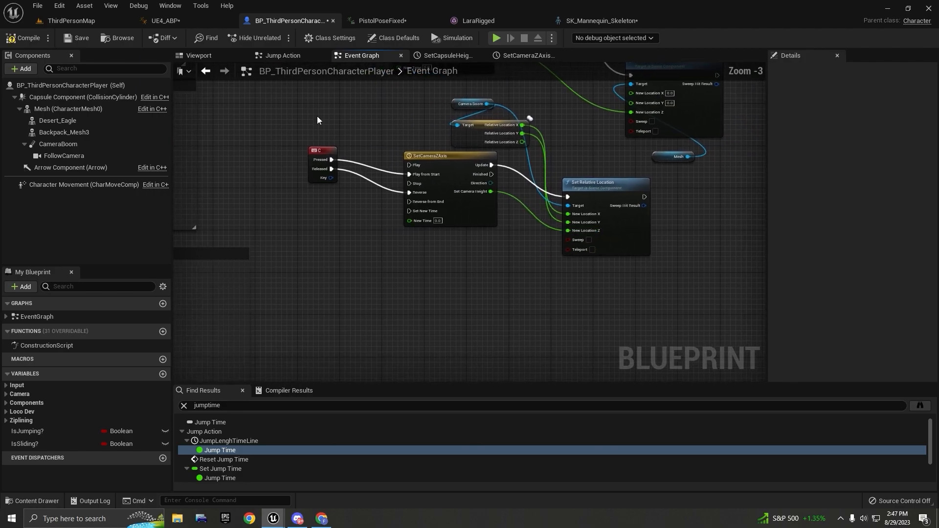
- Play-test ThirdPersonMap in full screen, running and sliding repeatedly to check the camera height transition
click(51, 25)
click(210, 38)
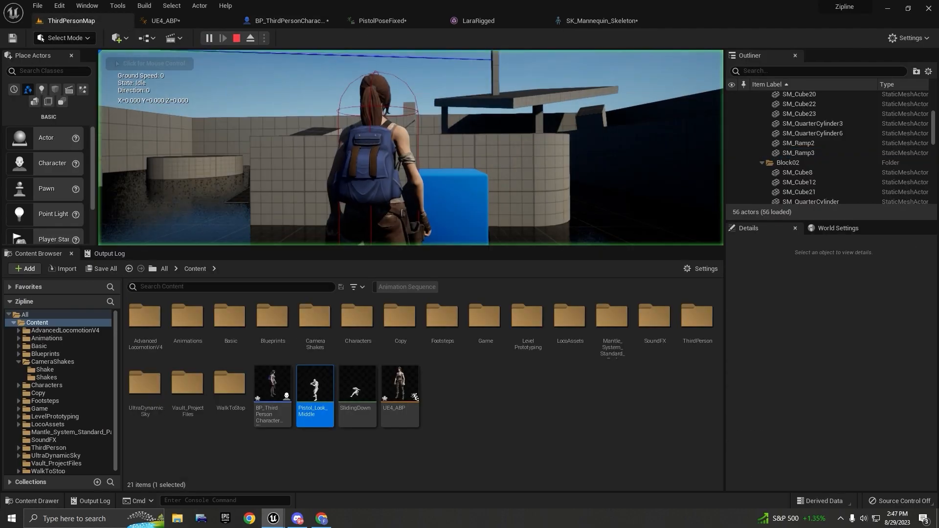
key(F11)
key(w)
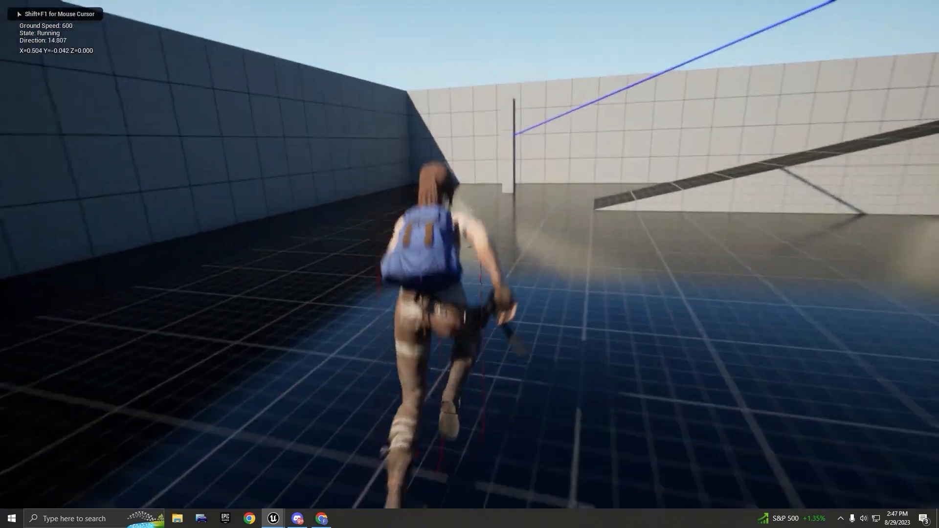
key(ctrl)
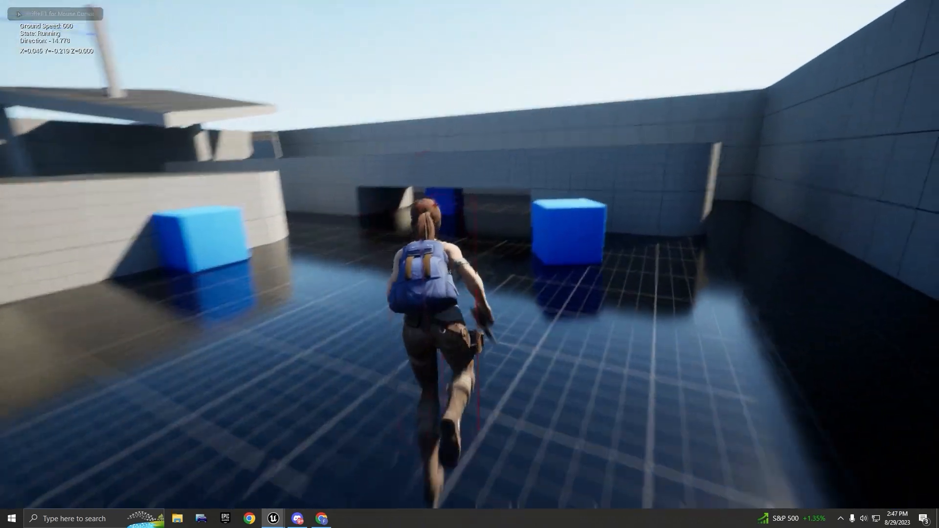
key(ctrl)
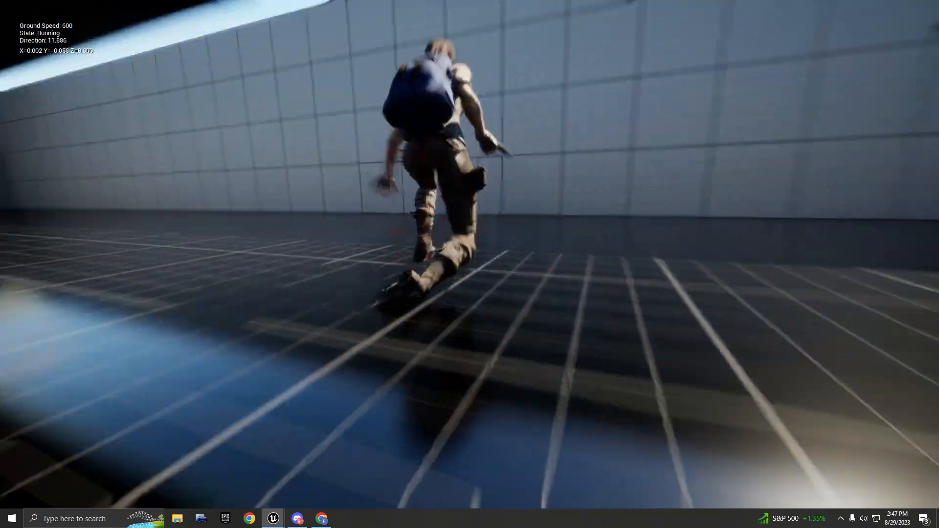
key(ctrl)
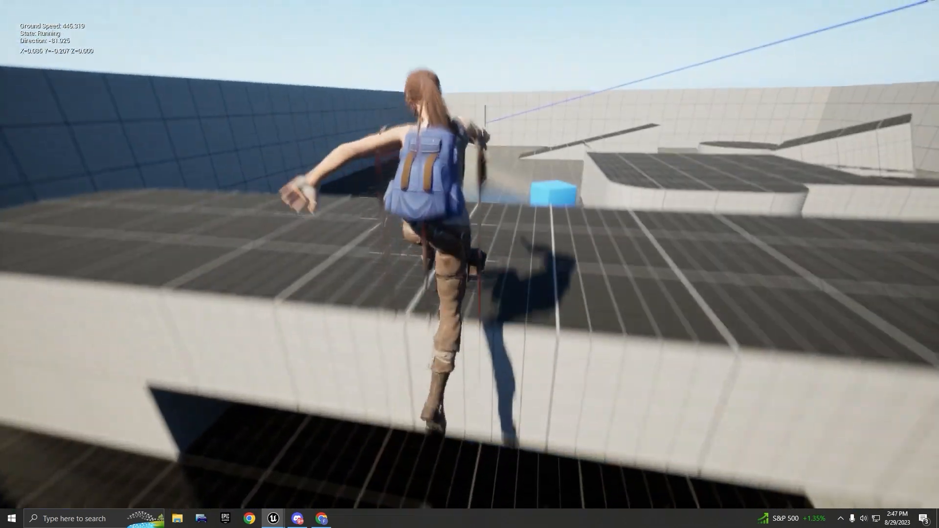
key(Escape)
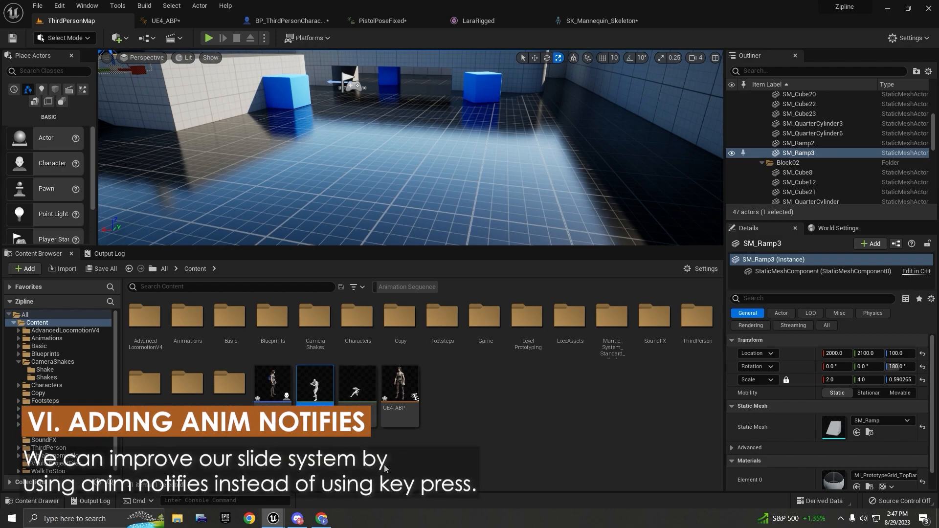
- Open the SlidingDown animation, view the character from the side and scrub back to about frame 8
double_click(355, 391)
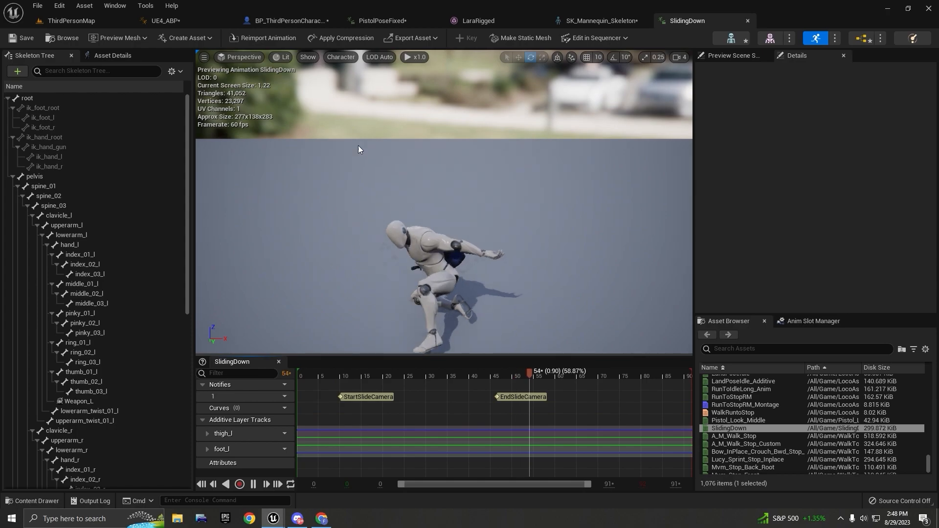
right_drag(358, 145, 440, 171)
drag(386, 377, 335, 382)
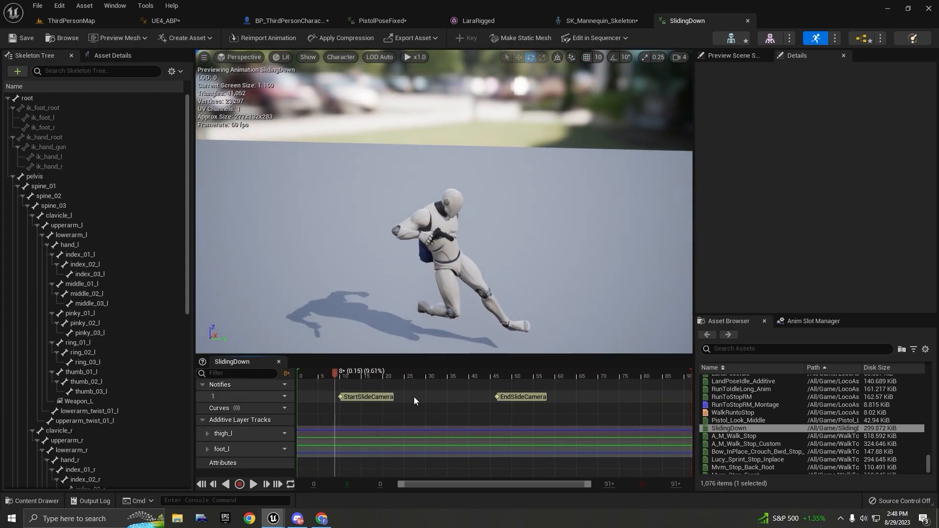
right_click(438, 399)
mouse_move(458, 418)
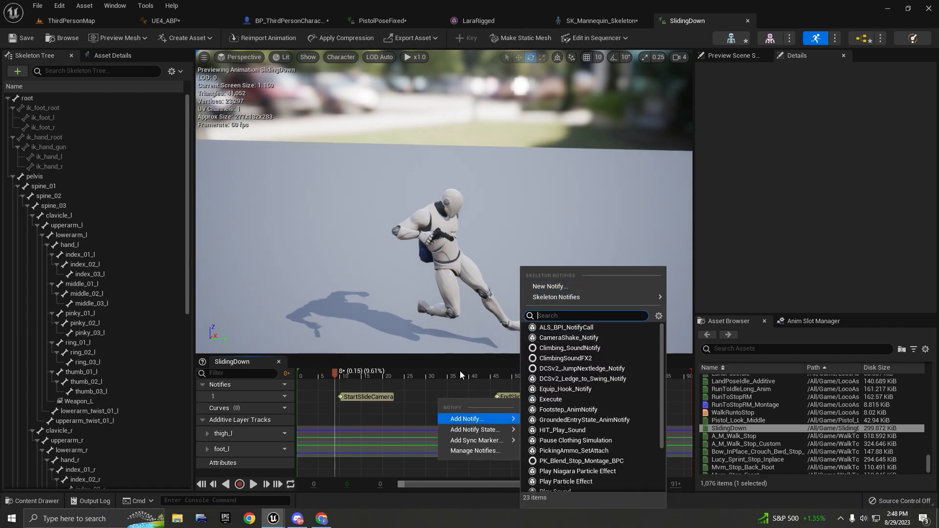
click(409, 400)
right_click(408, 398)
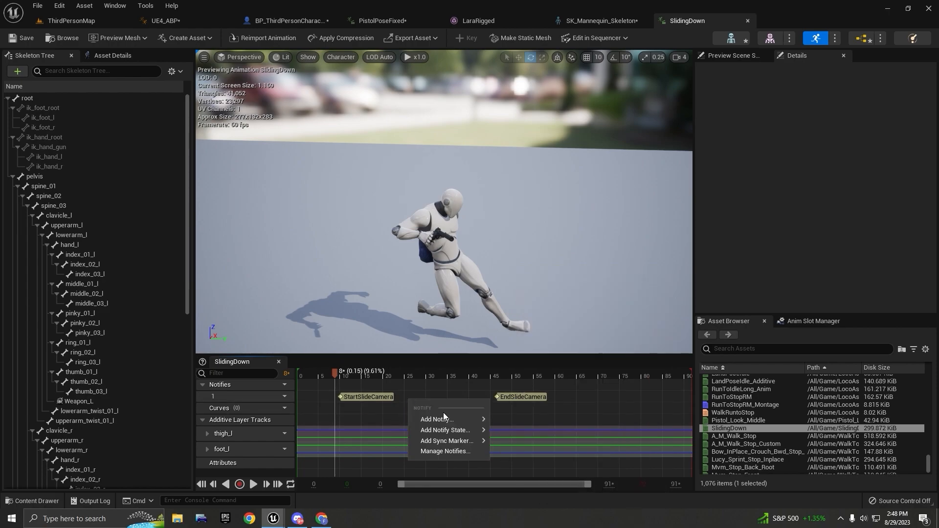
mouse_move(442, 418)
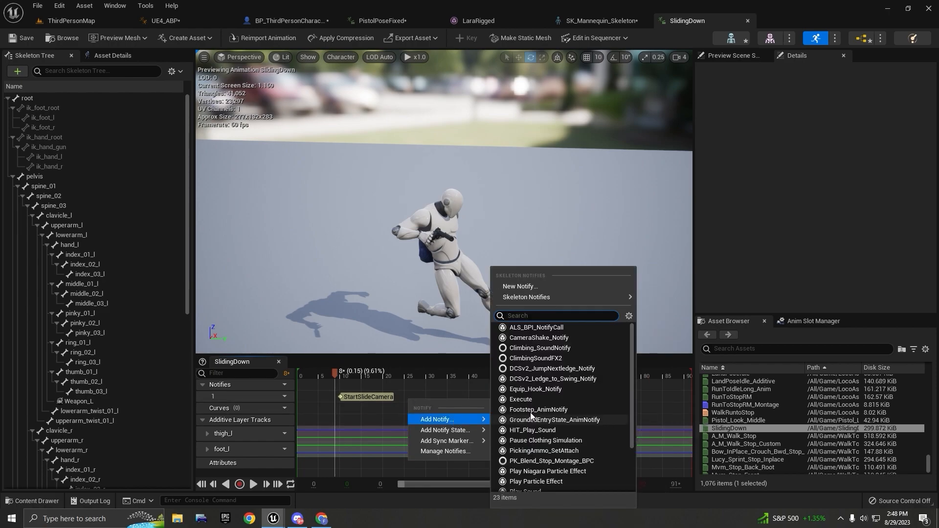
click(526, 289)
text(sadfasdfasdfasdfasdfasd)
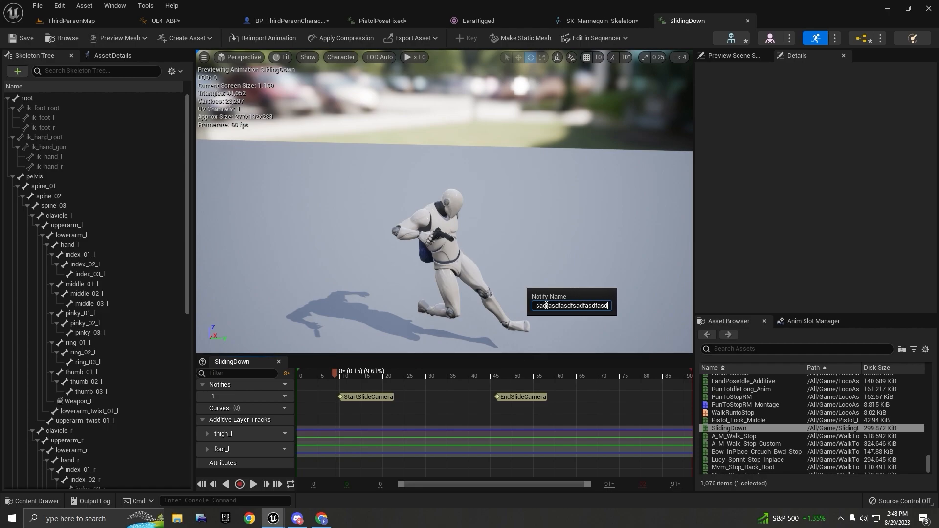
click(462, 401)
- Examine where the StartSlideCamera and EndSlideCamera notifies fall in the slide by scrubbing through the SlidingDown animation
click(354, 397)
mouse_move(334, 376)
mouse_down()
mouse_move(295, 374)
mouse_move(344, 371)
mouse_up()
mouse_move(383, 315)
alt+mouse_down()
mouse_move(416, 322)
mouse_move(386, 320)
alt+mouse_up()
mouse_move(342, 377)
mouse_down()
mouse_move(400, 386)
mouse_move(338, 379)
mouse_up()
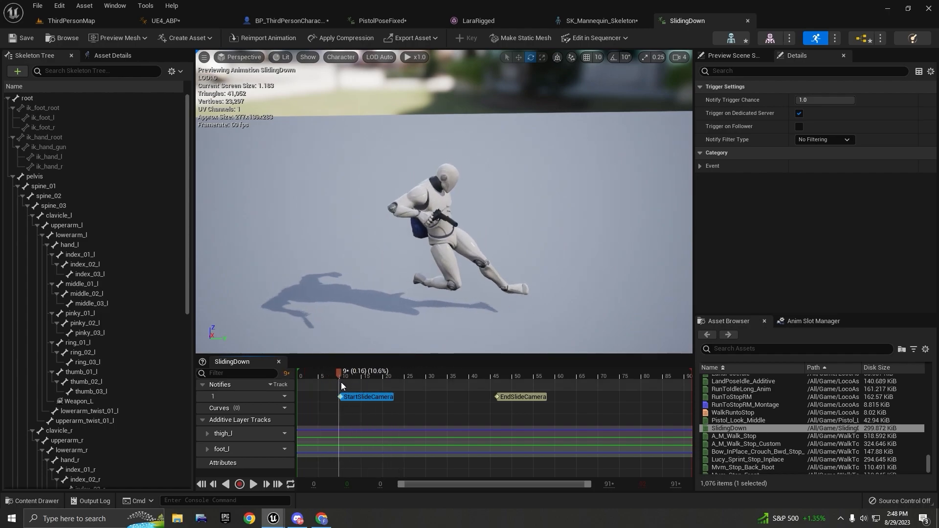
click(359, 412)
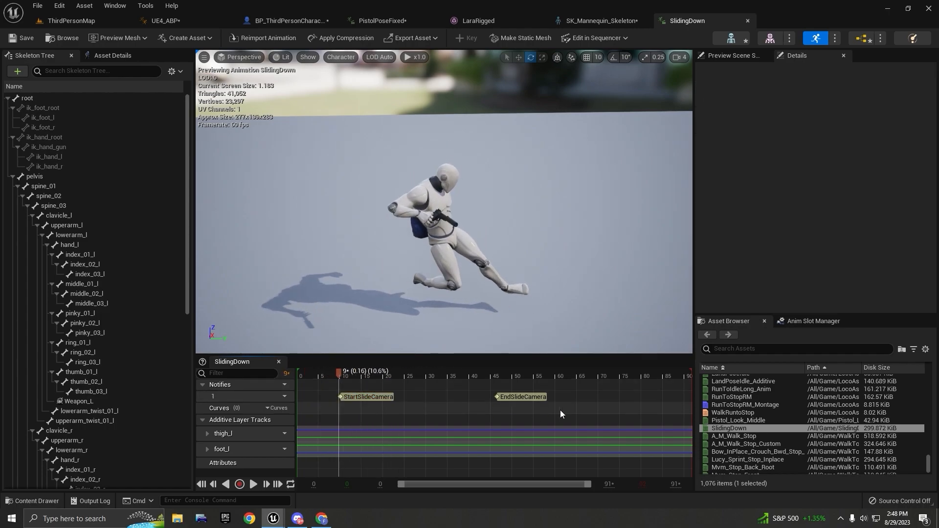
click(534, 397)
click(362, 399)
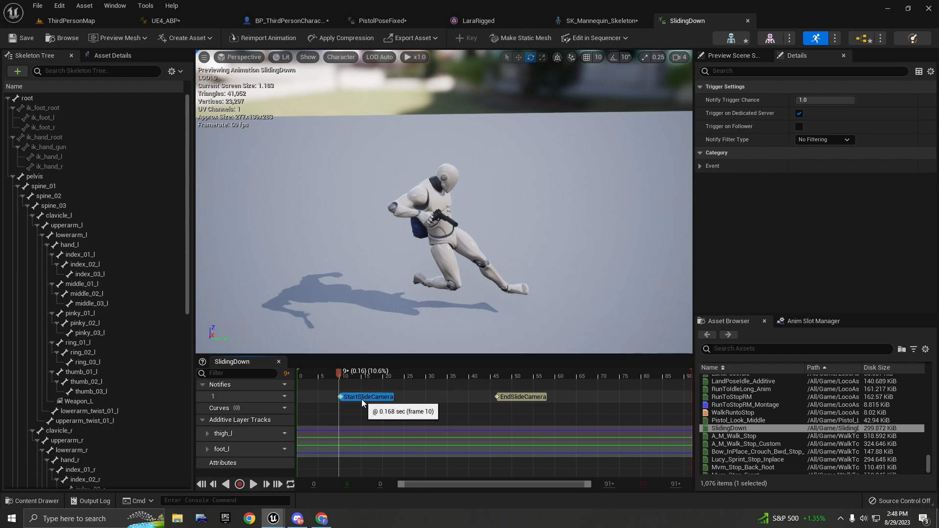
click(533, 397)
drag(368, 376, 617, 376)
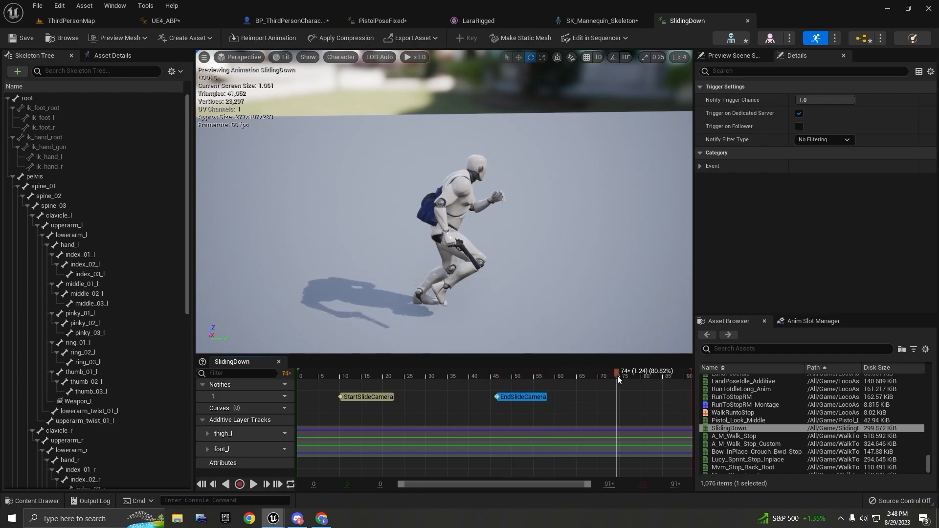
click(368, 399)
click(513, 398)
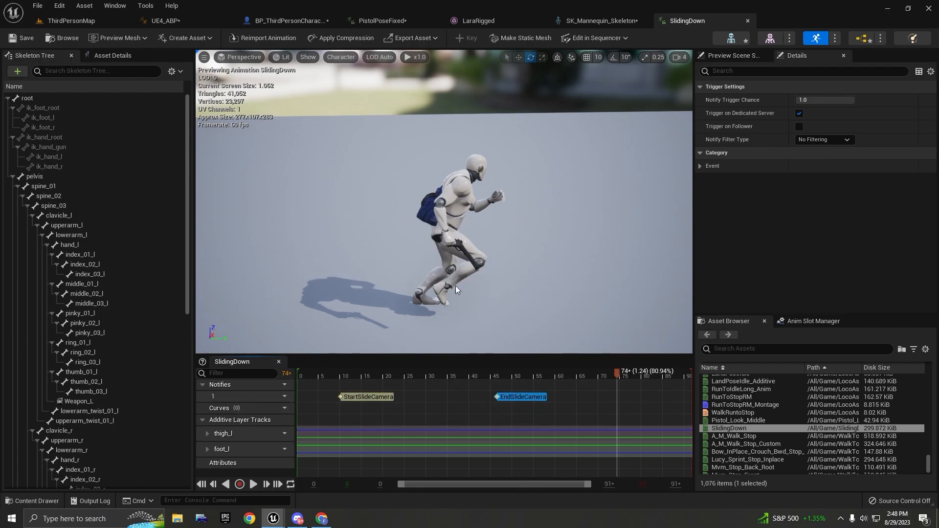
- Add the AnimNotify_StartSlideCamera event in empty space of UE4_ABP's Event Graph
click(165, 21)
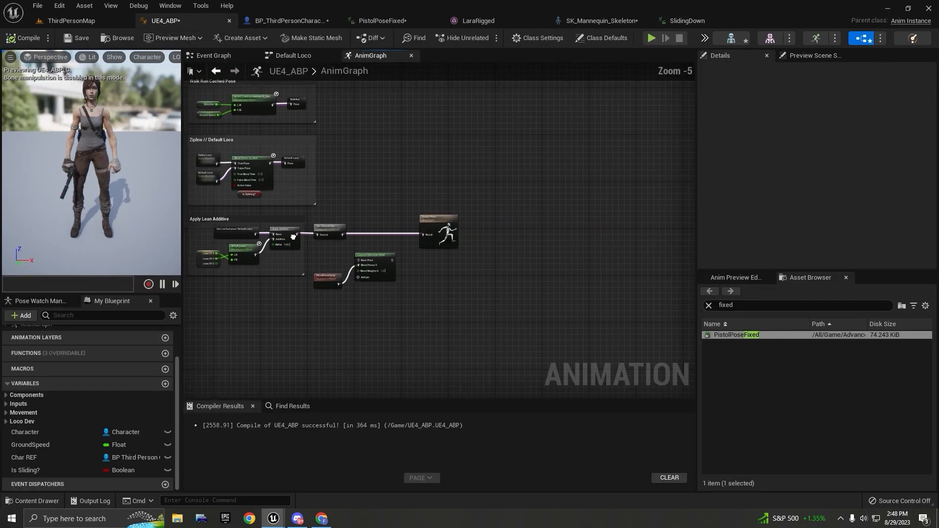
click(206, 61)
scroll(293, 209, down, 6)
right_drag(297, 258, 323, 202)
scroll(346, 253, up, 9)
right_click(364, 218)
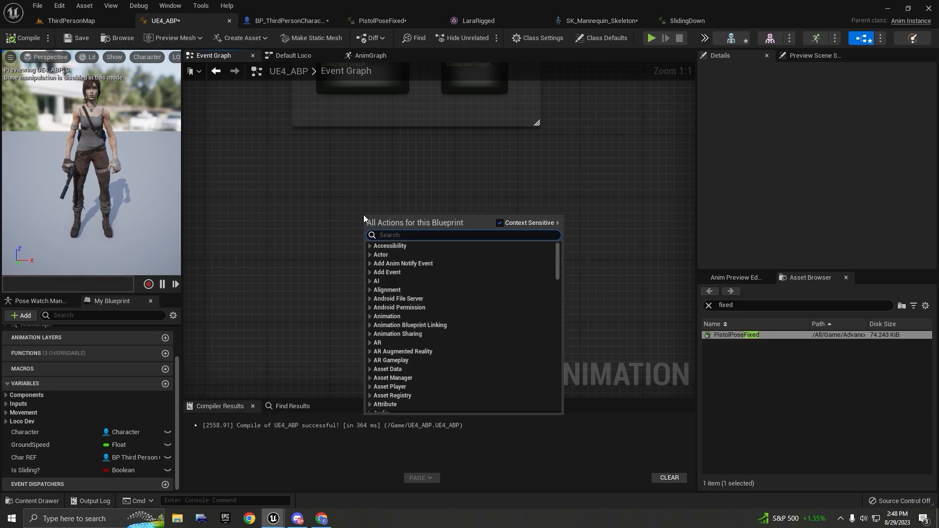
text(start)
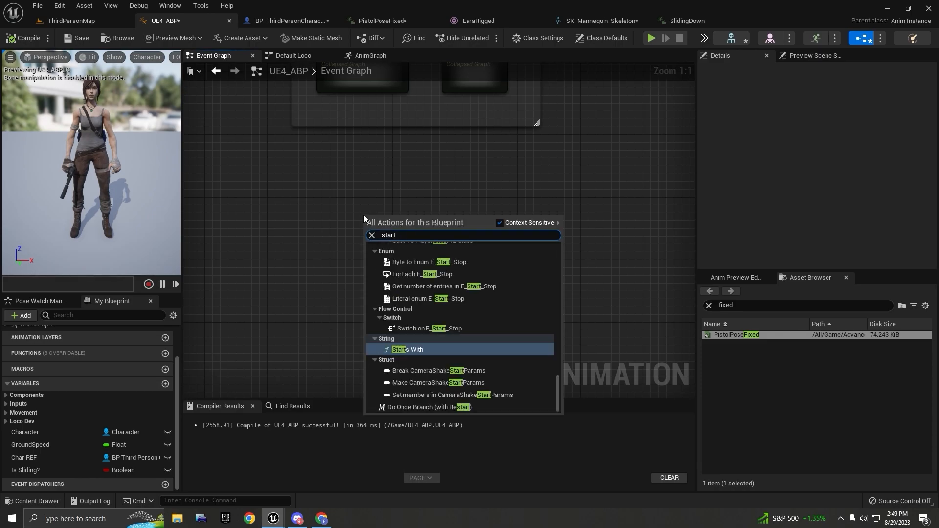
text( ani)
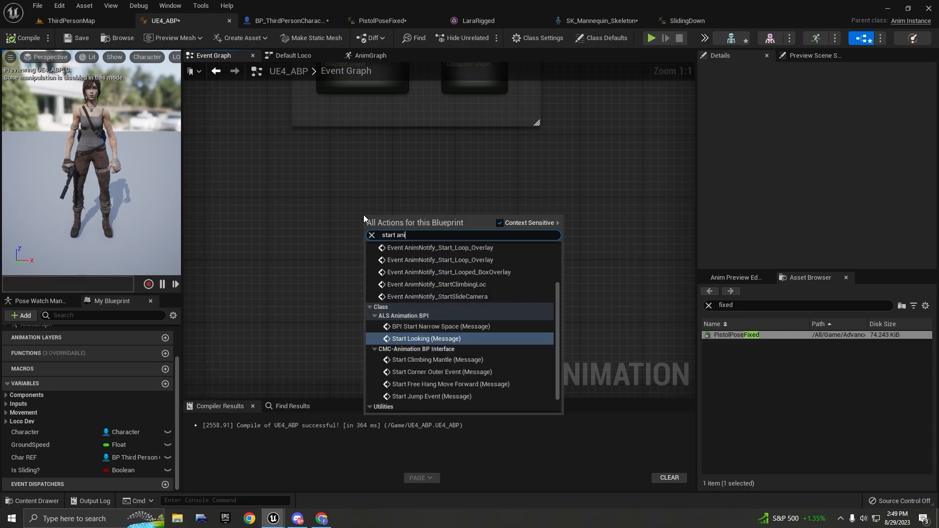
key(BackSpace)
key(BackSpace)
key(BackSpace)
text(dlid)
key(BackSpace)
key(BackSpace)
key(BackSpace)
key(BackSpace)
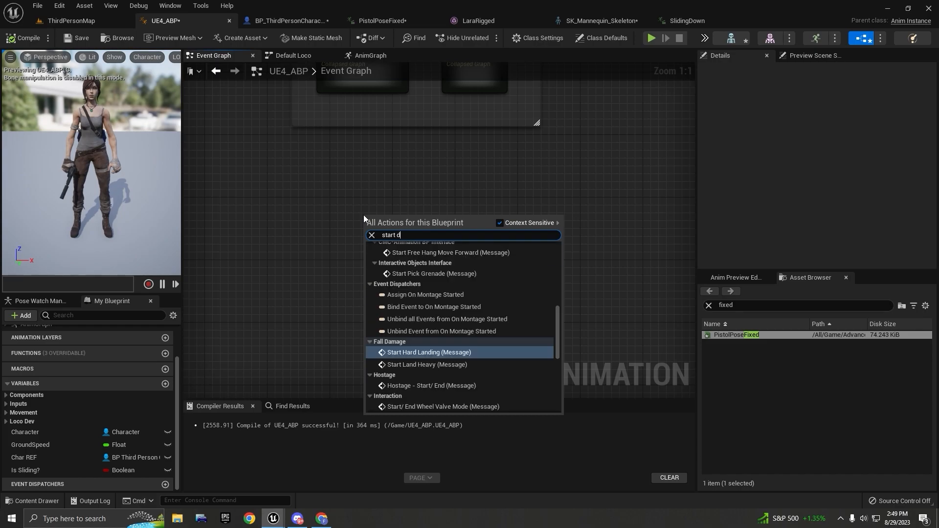
text(slide)
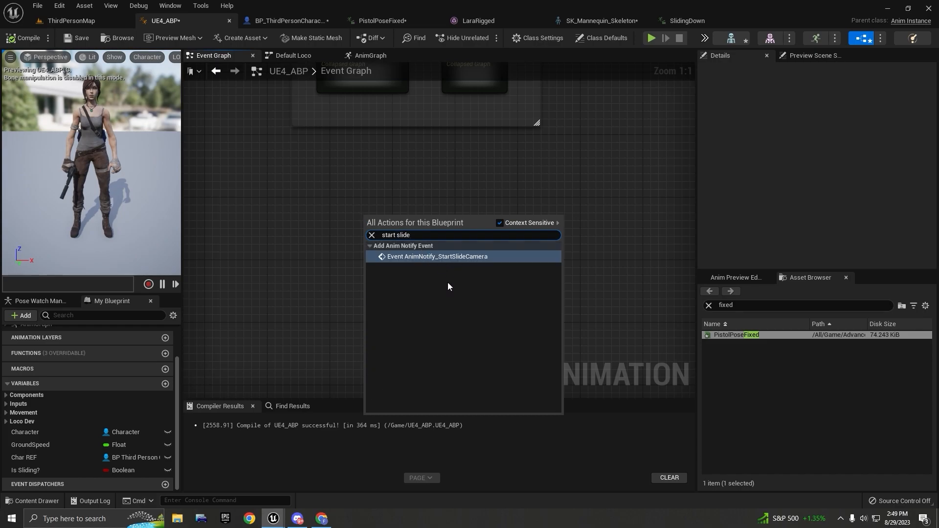
click(470, 257)
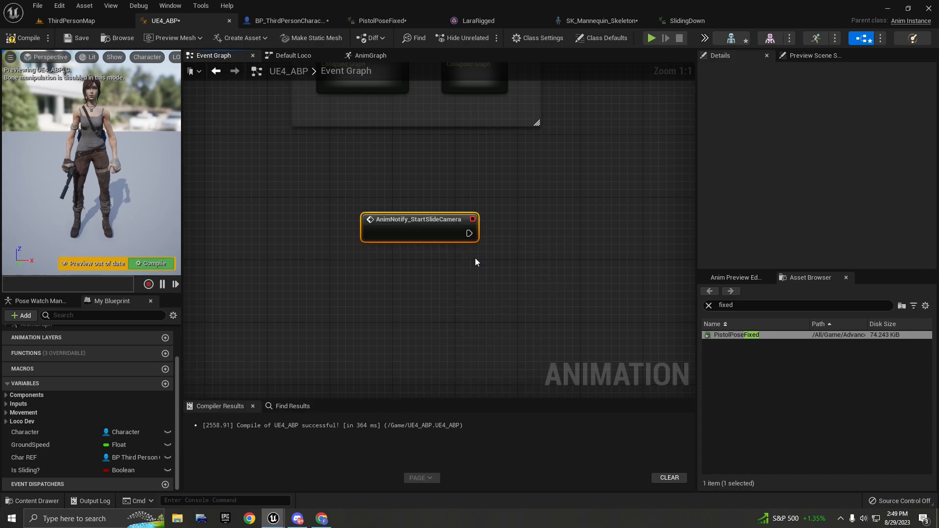
- Add the EndSlideCamera anim notify event below the StartSlideCamera event and compile UE4_ABP
click(409, 246)
right_click(409, 246)
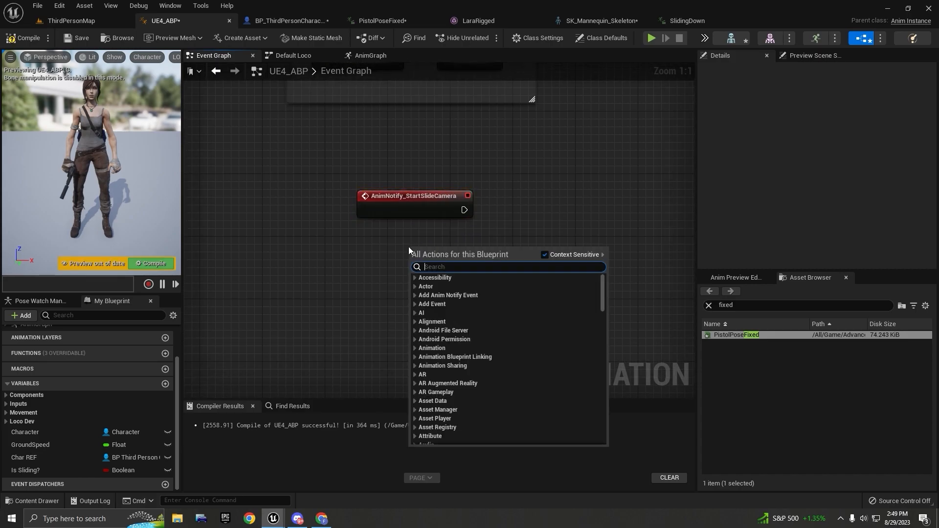
text(endsl)
key(Return)
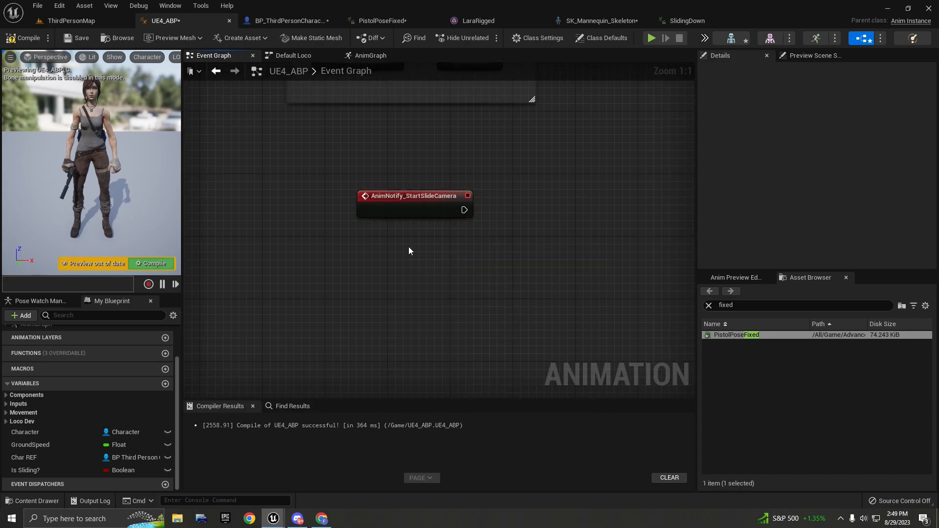
drag(460, 263, 408, 269)
click(168, 265)
- Delete the C key input event that drives the SetCameraZAxis timeline in the BP_ThirdPersonCharacterPlayer Event Graph
click(275, 26)
scroll(419, 268, down, 3)
right_drag(419, 268, 453, 302)
scroll(452, 302, up, 4)
drag(308, 146, 362, 210)
key(Delete)
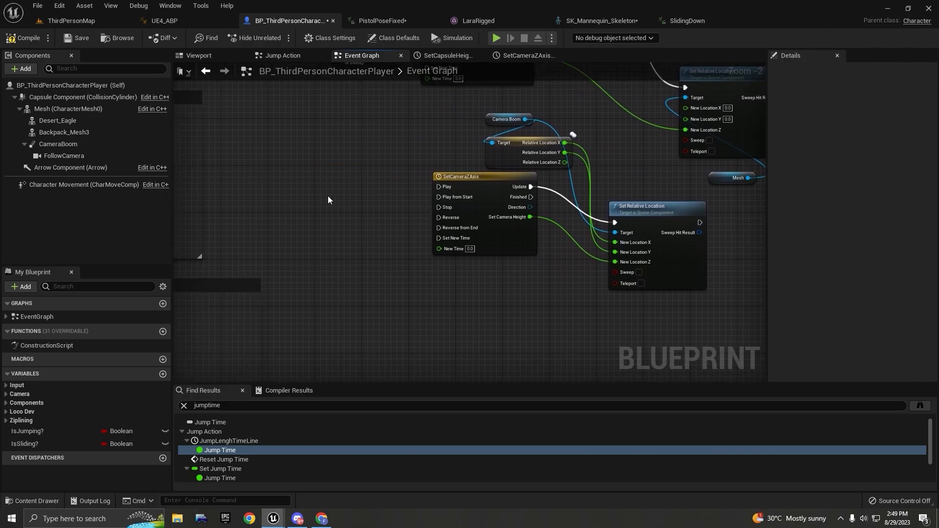
scroll(468, 197, up, 2)
scroll(451, 235, down, 2)
right_drag(547, 277, 517, 303)
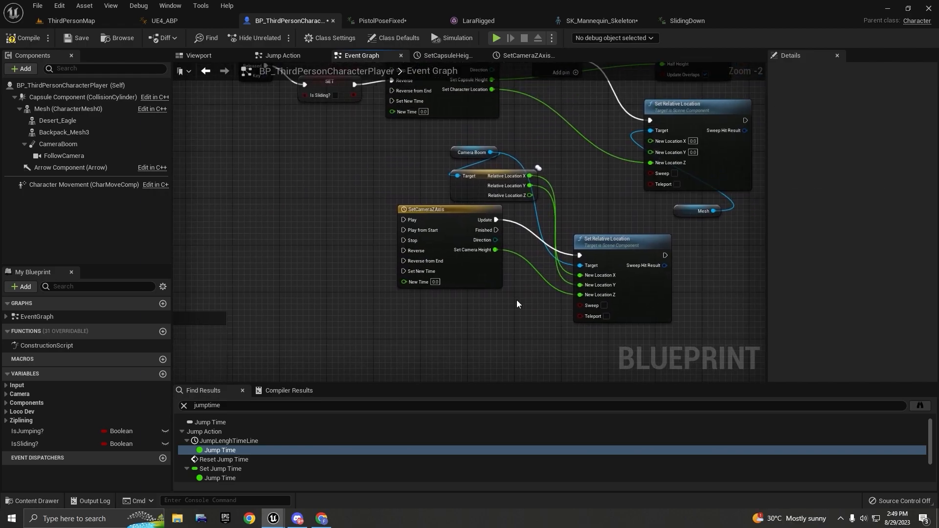
- Scrub the SlidingDown animation to about frame 59 to review the motion across both camera notifies
click(396, 19)
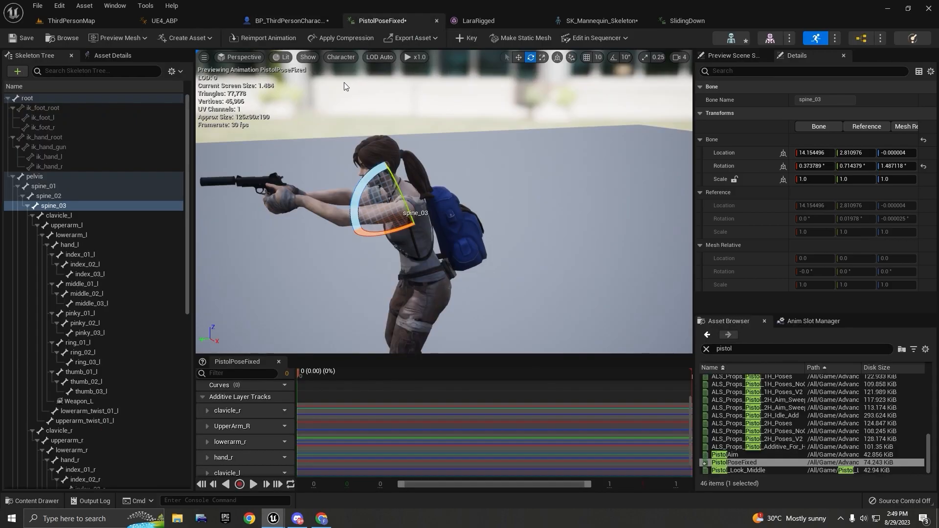
click(687, 21)
drag(325, 378, 554, 382)
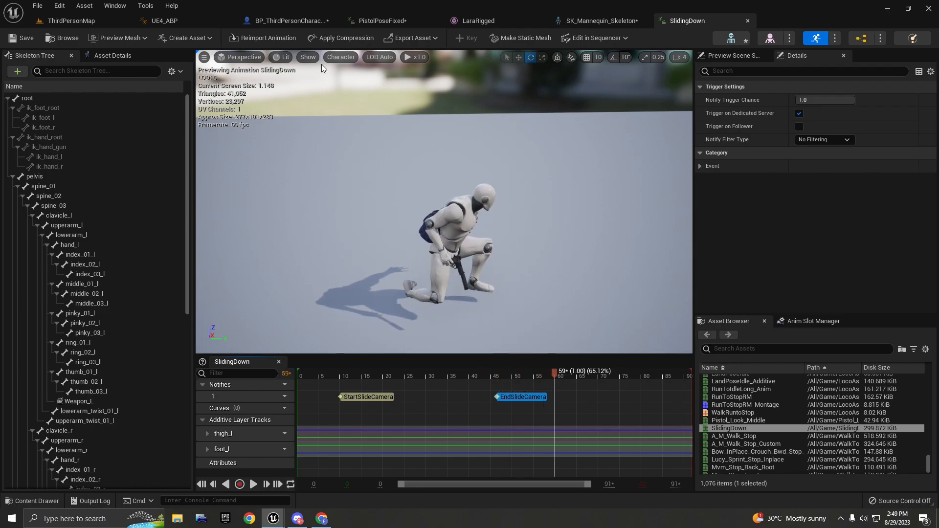
- Add a PlayFromStartCamera custom event in BP_ThirdPersonCharacterPlayer's Event Graph and wire it to Play from Start on the SetCameraZAxis timeline
click(284, 20)
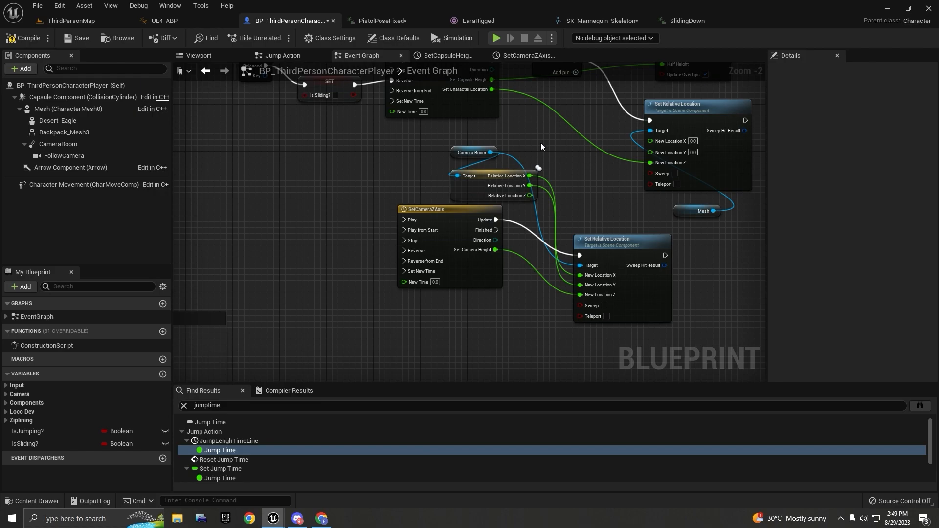
right_click(286, 232)
text(custom e)
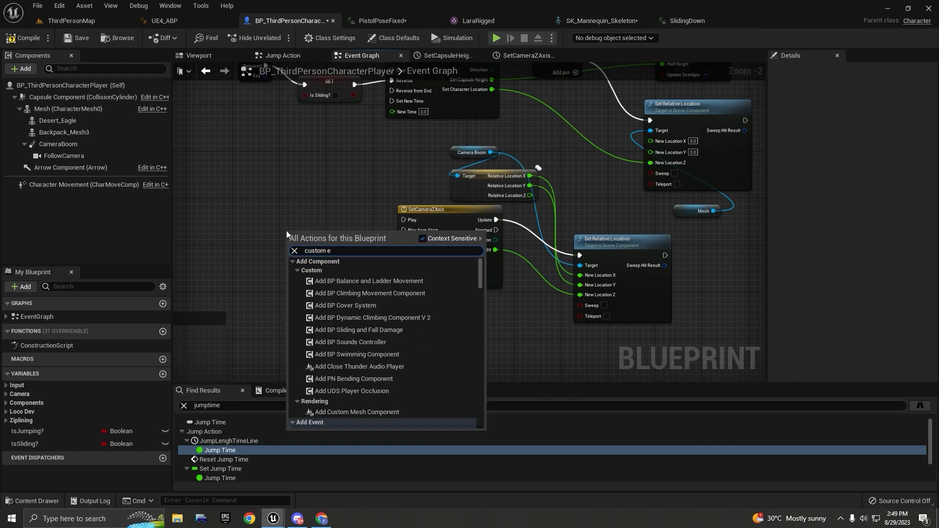
key(Return)
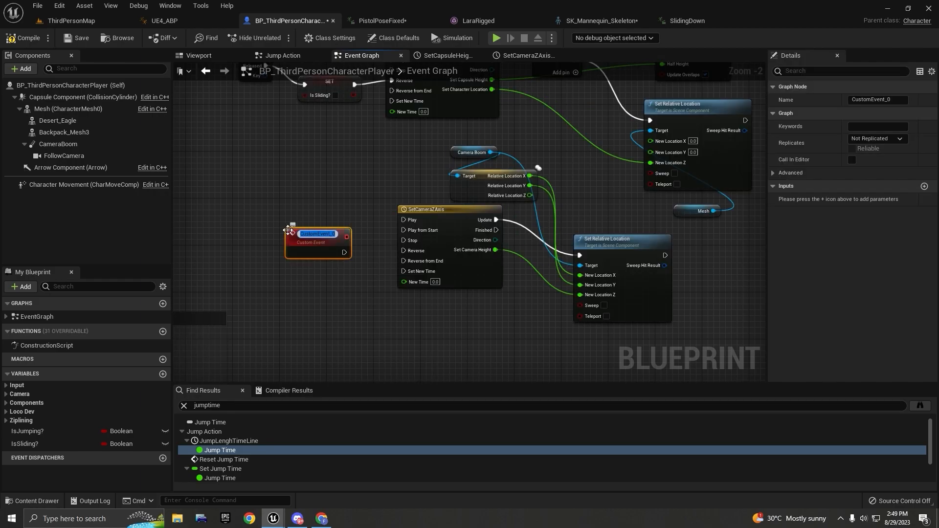
scroll(286, 231, up, 2)
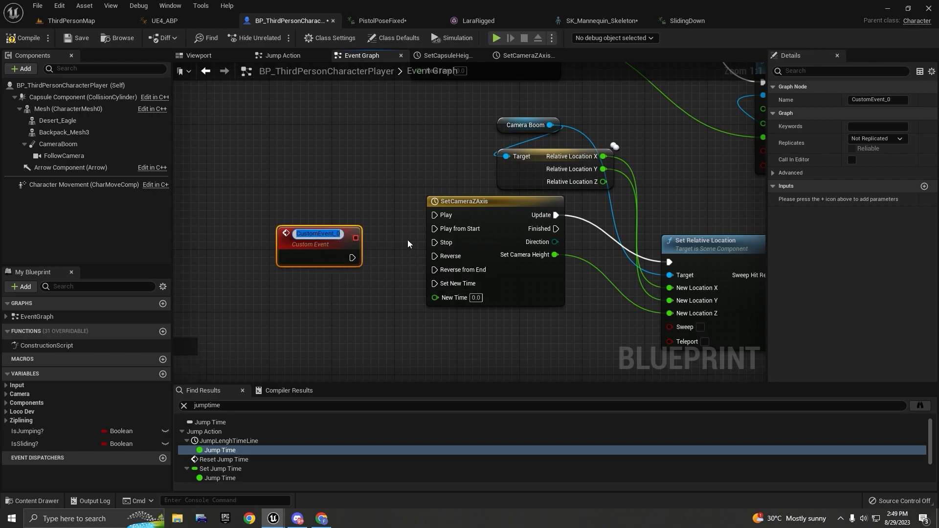
text(Pla)
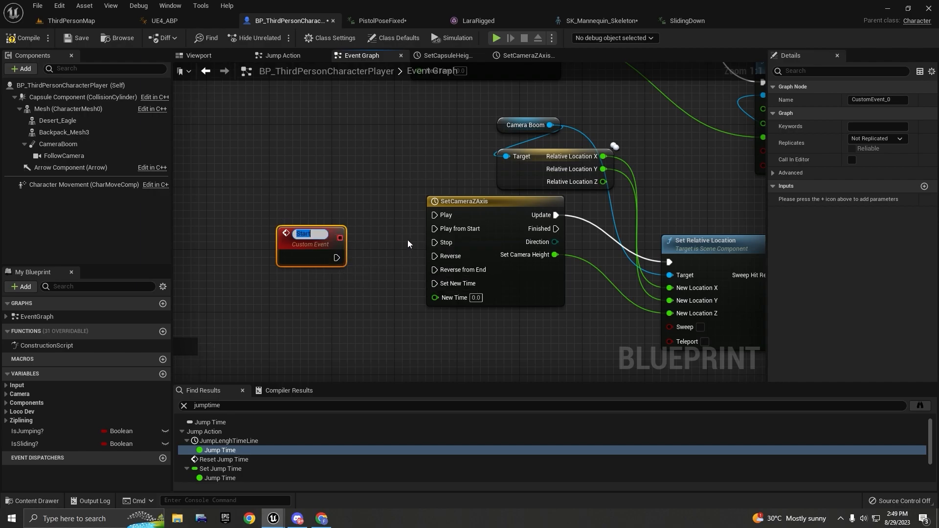
text(yFromSta)
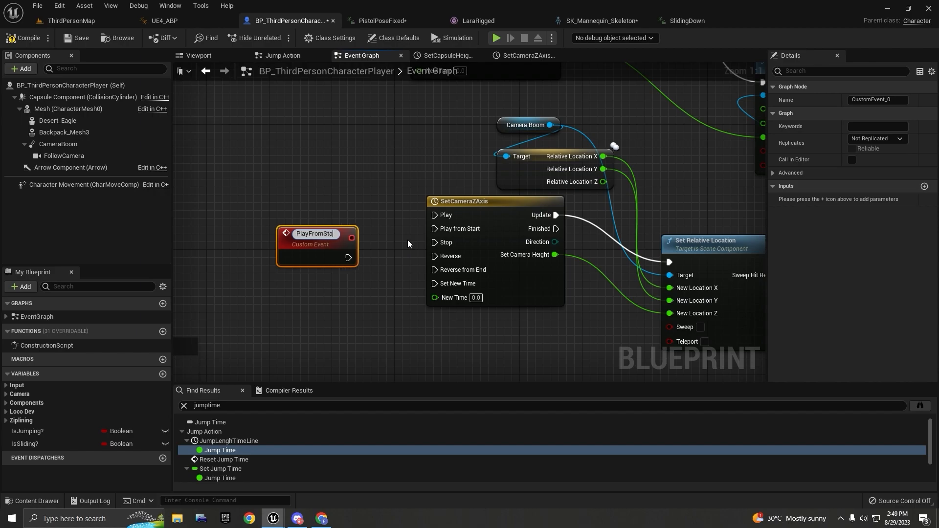
text(rtCamera)
key(Return)
drag(367, 255, 435, 229)
mouse_move(299, 239)
mouse_down()
mouse_move(291, 206)
mouse_move(290, 222)
mouse_up()
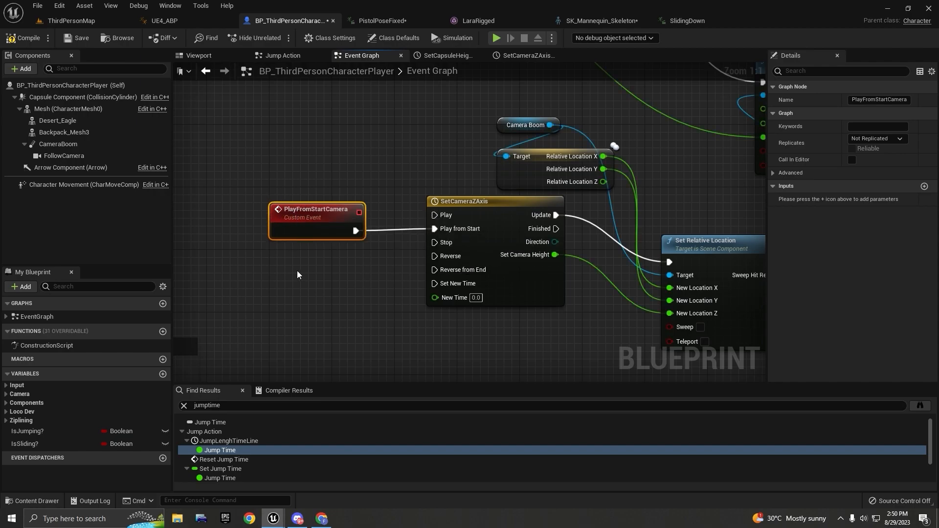
- Add a second custom event named ReverseCamera below the PlayFromStartCamera event
right_drag(297, 271, 325, 245)
right_click(326, 245)
text(custom event)
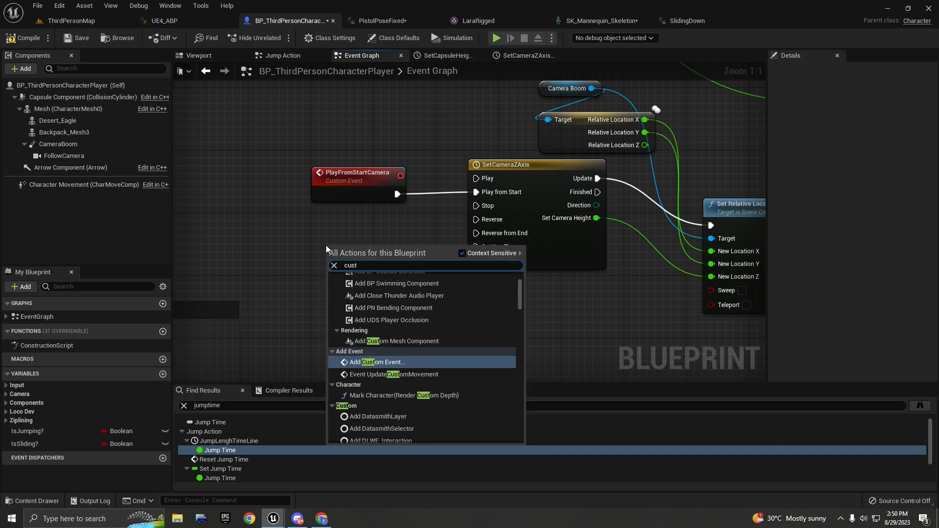
key(Return)
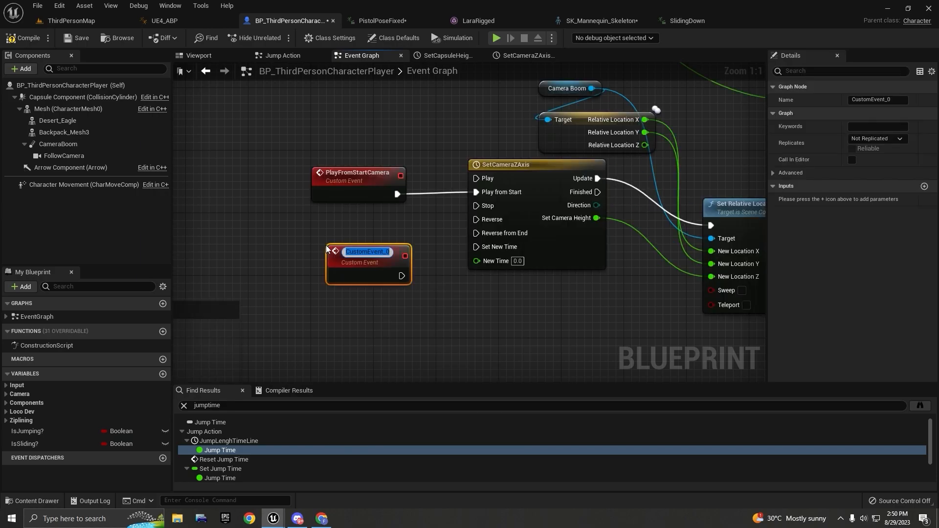
text(En)
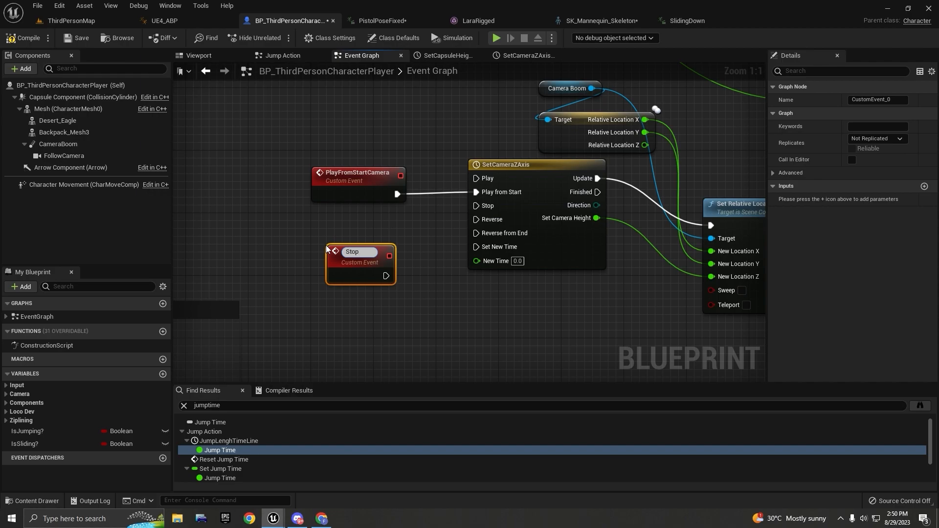
text(era)
key(Return)
drag(338, 261, 332, 229)
double_click(347, 229)
text(Reverse)
click(402, 257)
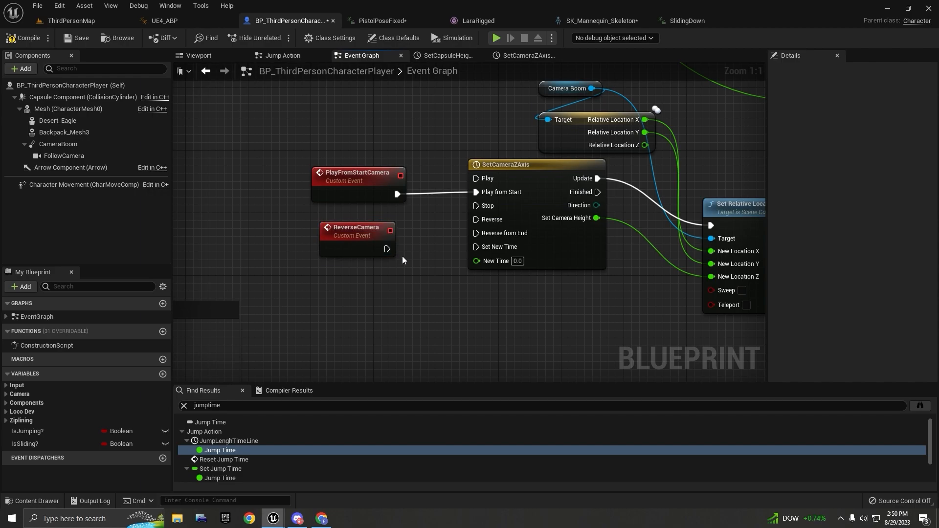
- Wire the ReverseCamera event to the SetCameraZAxis timeline's Reverse input, and compile and save the character blueprint
drag(391, 253, 475, 219)
click(39, 37)
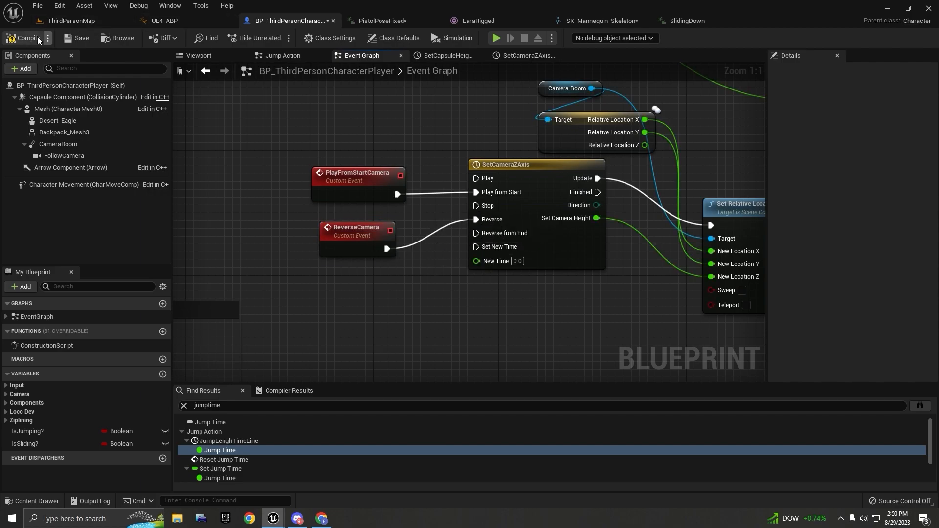
click(70, 39)
scroll(418, 229, down, 1)
scroll(418, 229, down, 1)
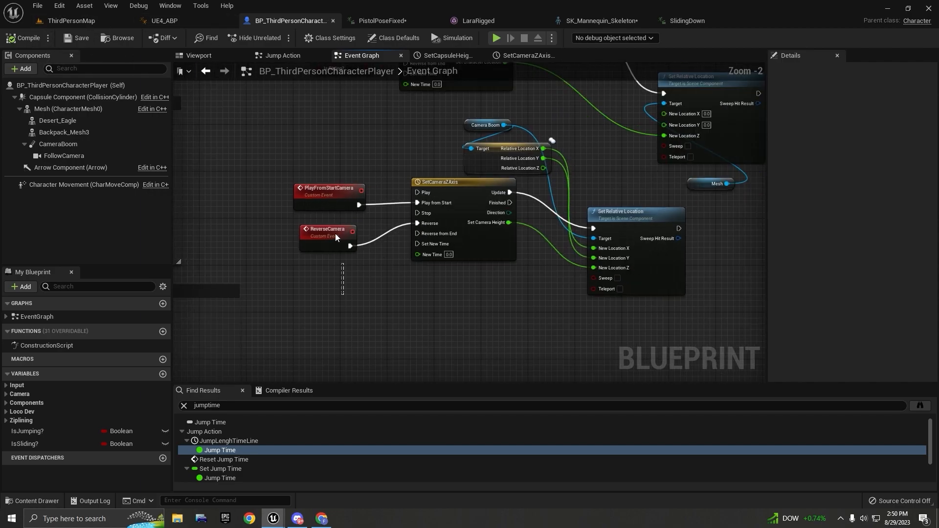
drag(338, 248, 263, 154)
click(322, 204)
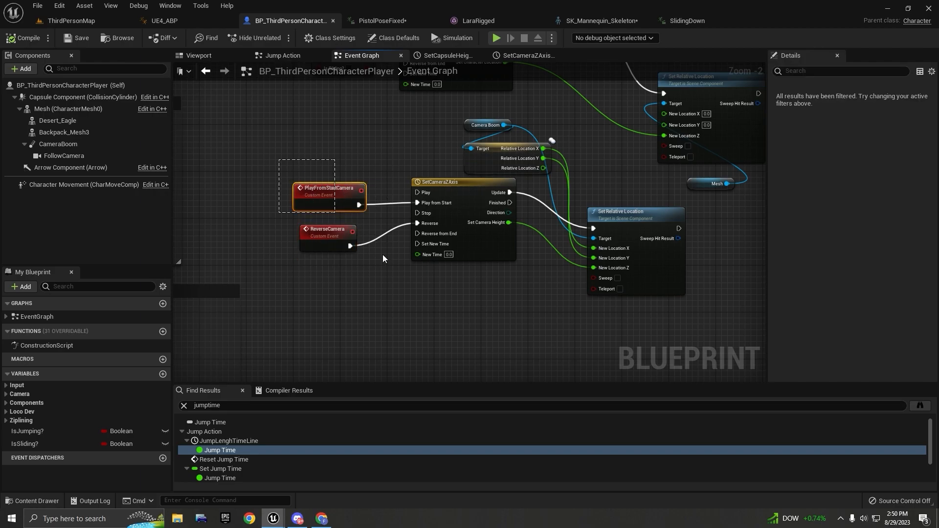
click(379, 163)
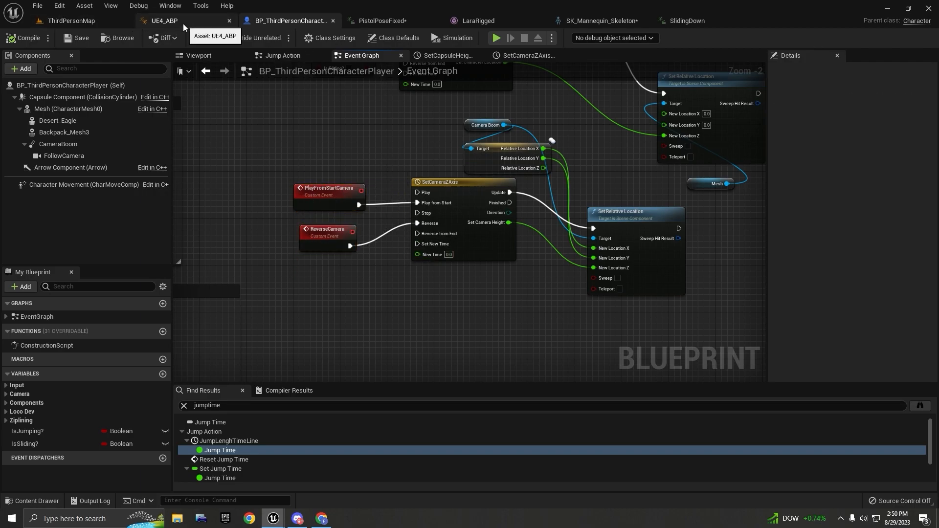
right_drag(405, 174, 368, 183)
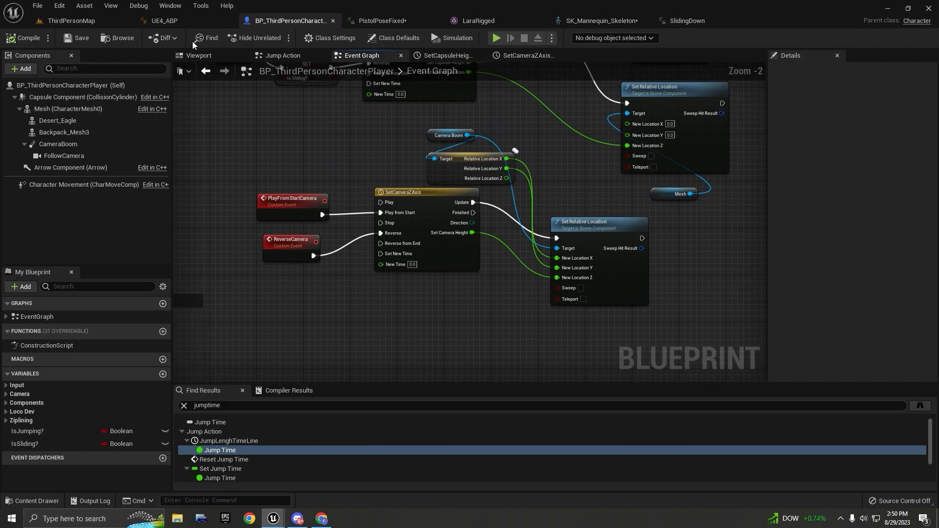
click(174, 24)
drag(466, 213, 491, 218)
click(272, 20)
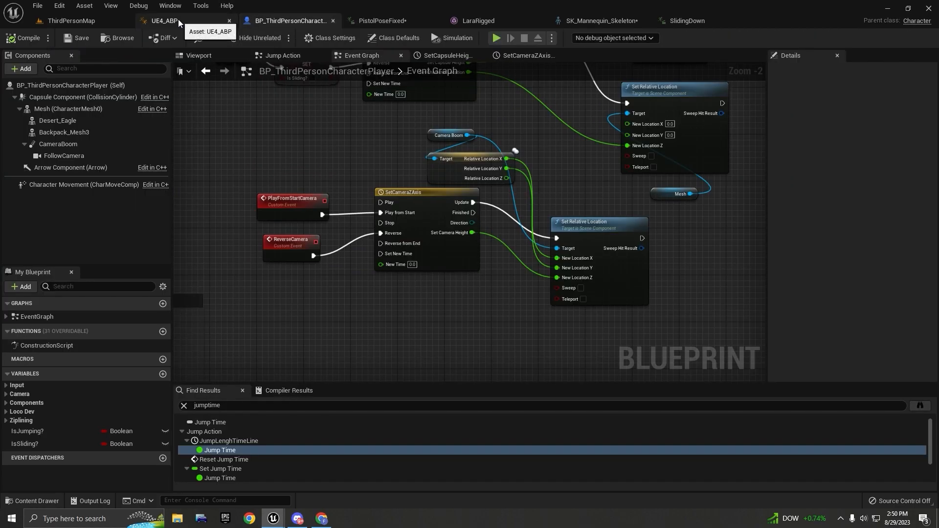
- Place a Char REF getter between the two slide camera notify events in UE4_ABP's Event Graph
click(178, 19)
drag(465, 210, 501, 211)
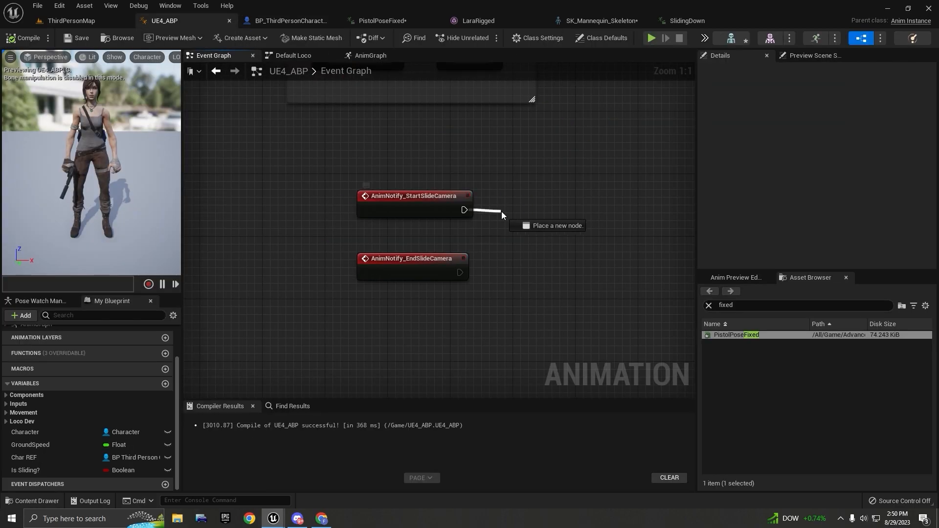
drag(500, 211, 501, 212)
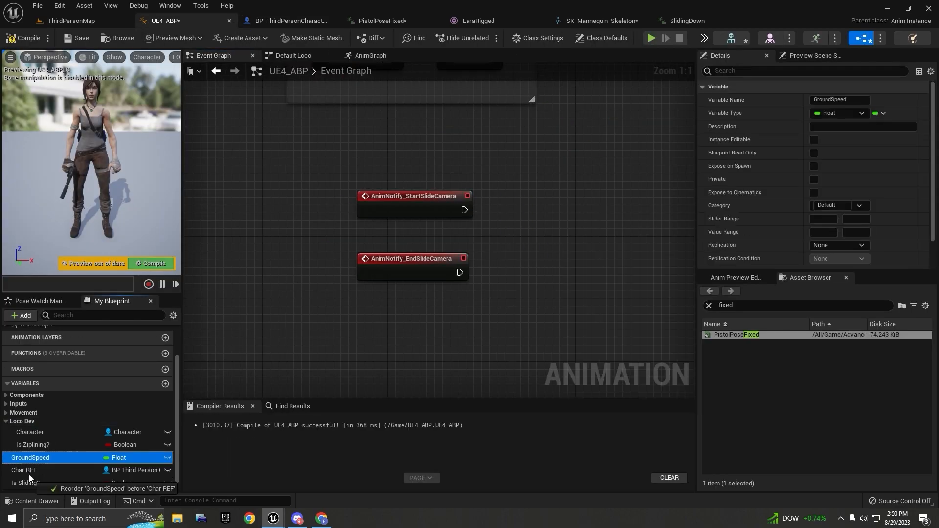
drag(29, 474, 546, 227)
click(34, 449)
click(34, 472)
click(470, 255)
- Call Play from Start Camera on Char REF and run it from the AnimNotify_StartSlideCamera event
text(plays)
key(BackSpace)
text(froms)
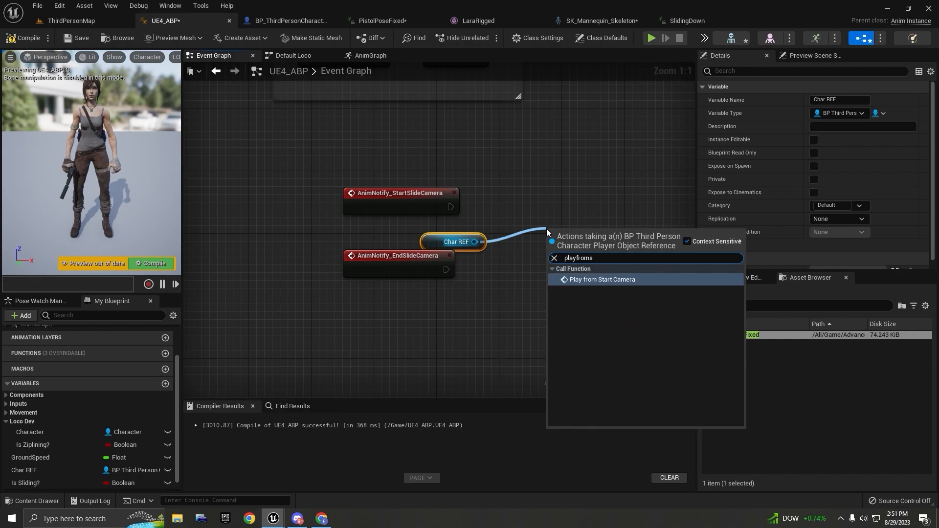
key(Return)
drag(584, 233, 544, 183)
drag(449, 207, 517, 207)
- Call Reverse Camera on Char REF and run it from the AnimNotify_EndSlideCamera event
drag(431, 242, 432, 315)
text(rever)
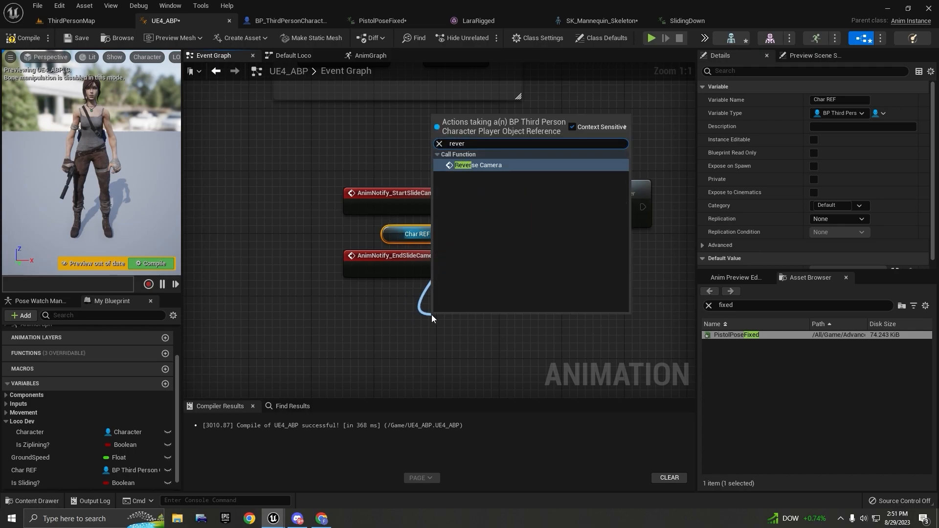
key(Return)
drag(442, 317, 483, 288)
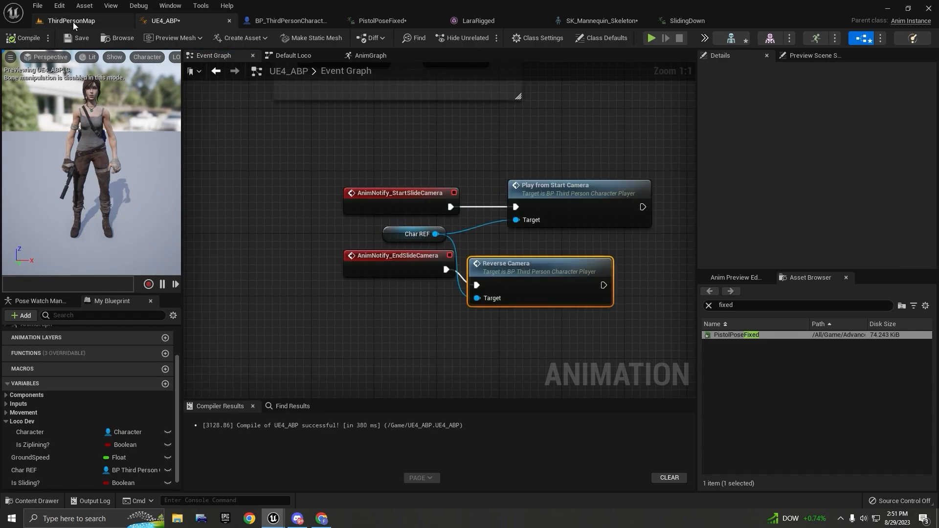
- Play ThirdPersonMap full screen and run and slide the character to test the notify-driven camera movement
click(73, 21)
click(210, 39)
key(F11)
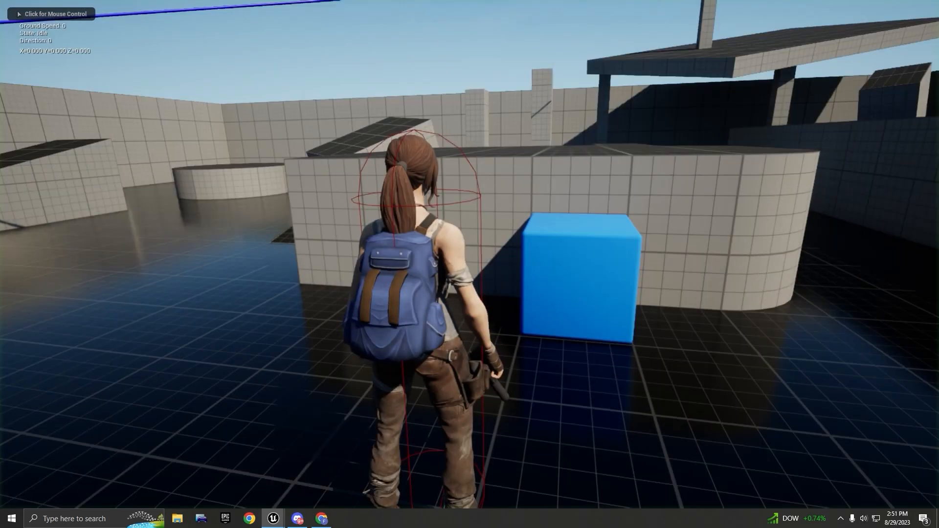
key(w)
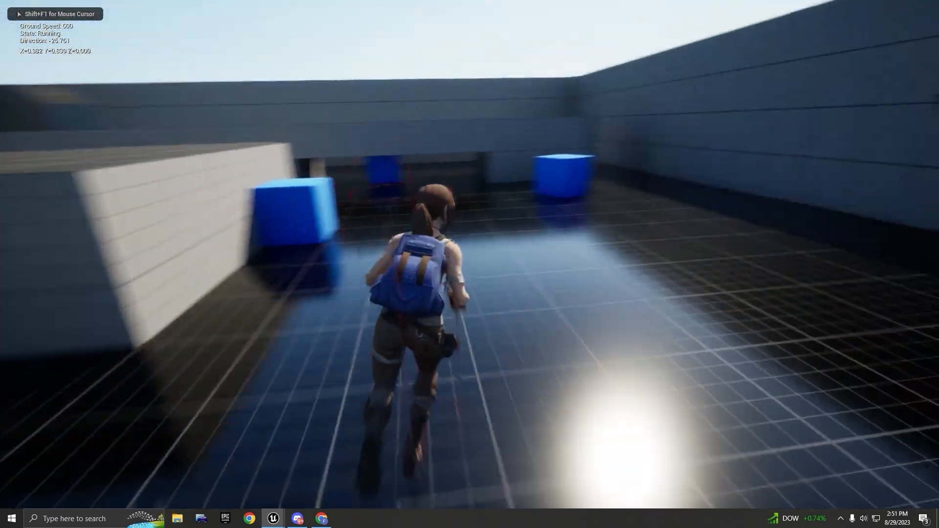
key(d)
key(s)
key(w)
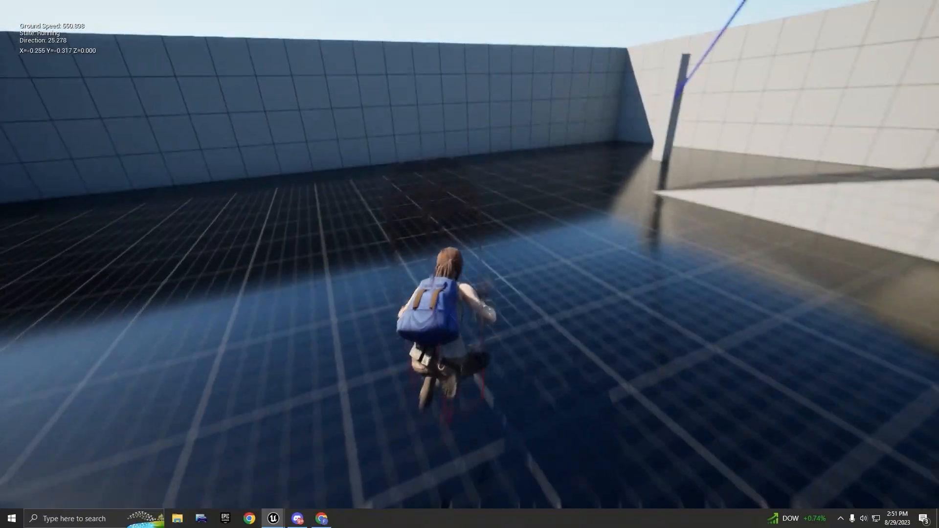
key(Escape)
key(F11)
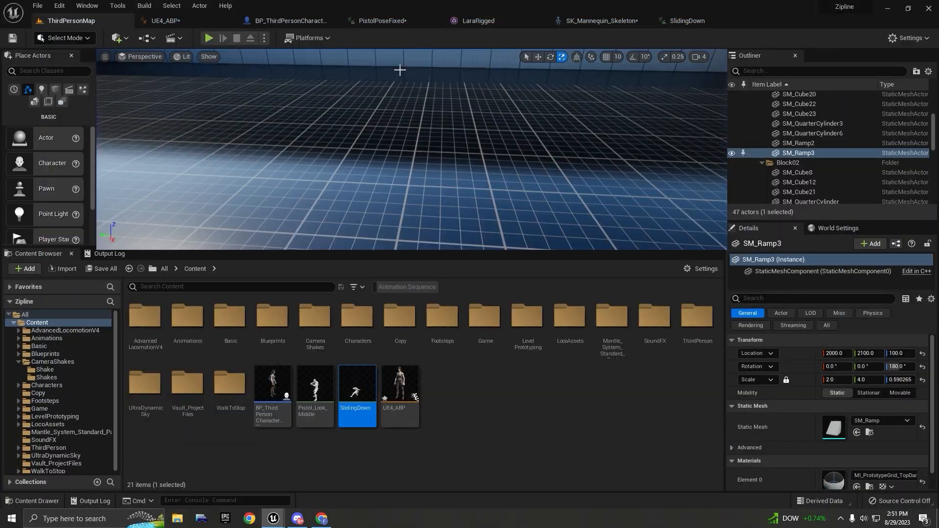
- Set the middle key of the SetCameraHeight curve in the SetCameraZAxis timeline to Linear interpolation
click(173, 21)
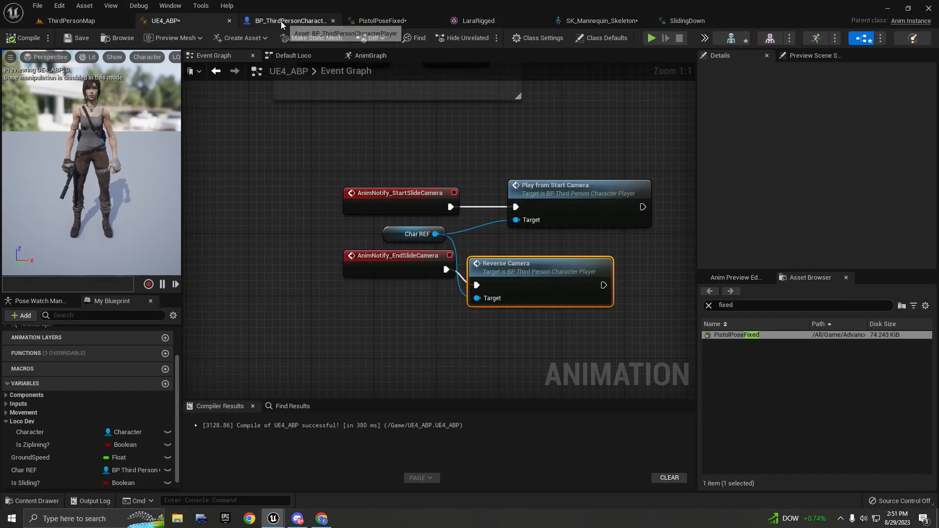
click(280, 22)
double_click(404, 202)
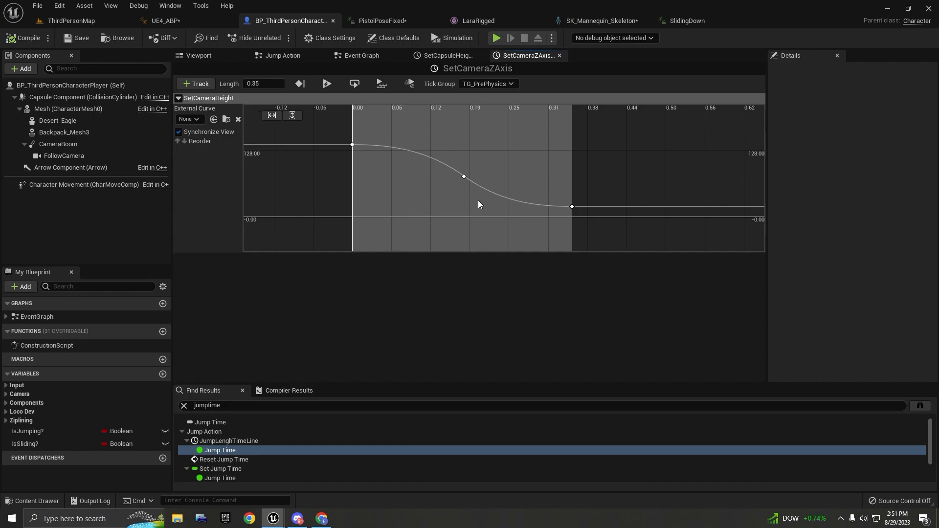
click(463, 178)
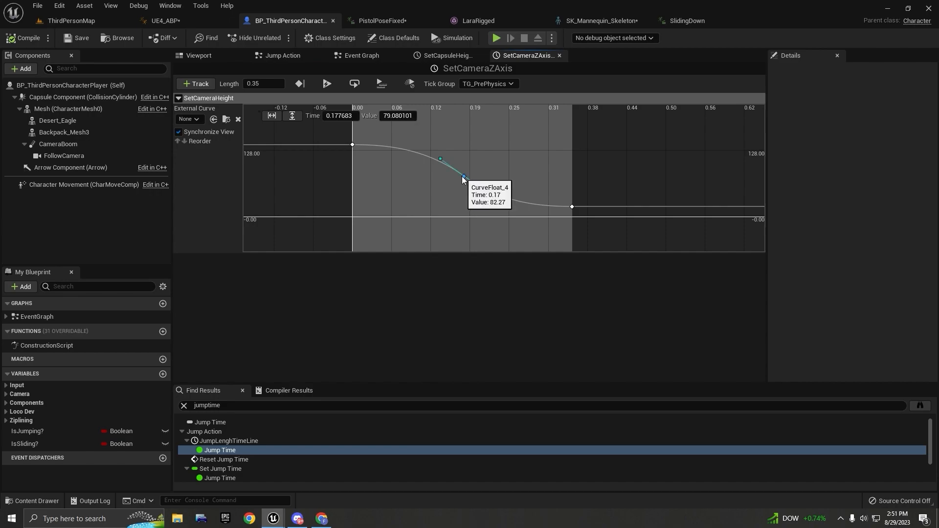
right_click(463, 178)
click(492, 228)
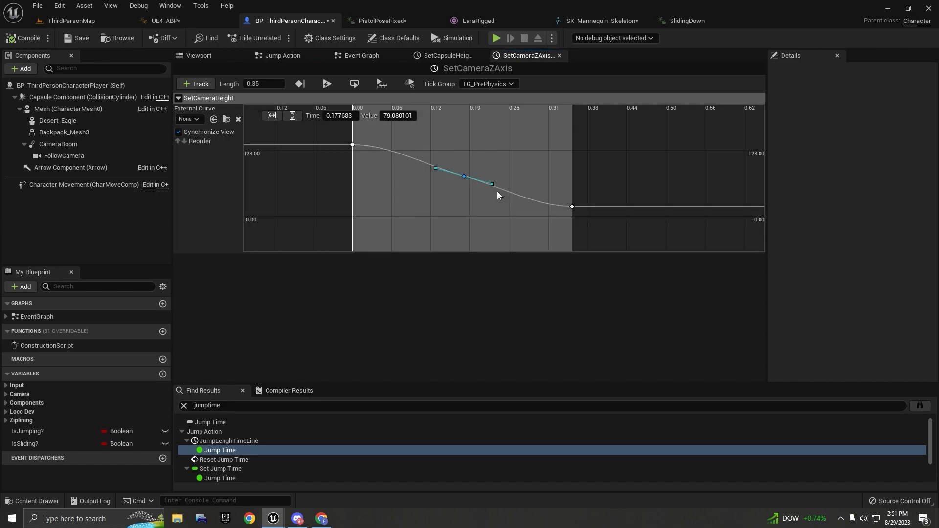
right_click(464, 177)
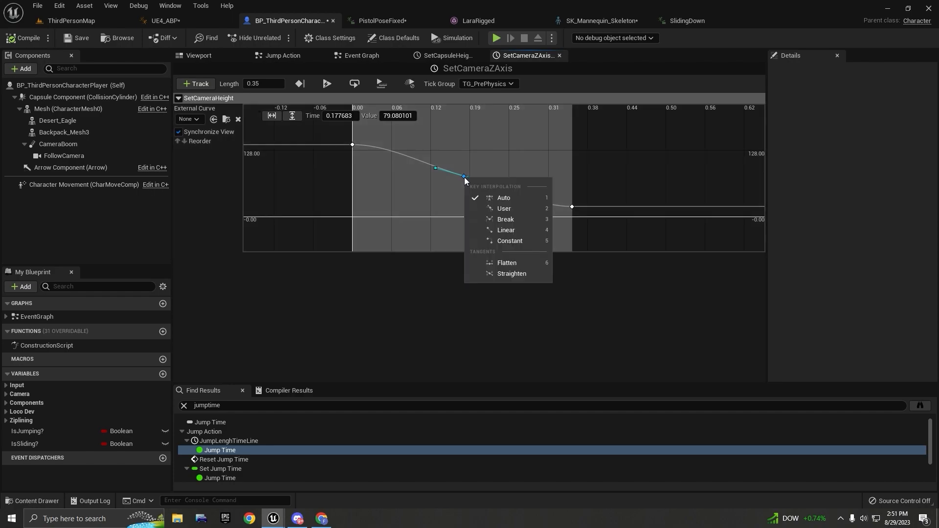
click(496, 230)
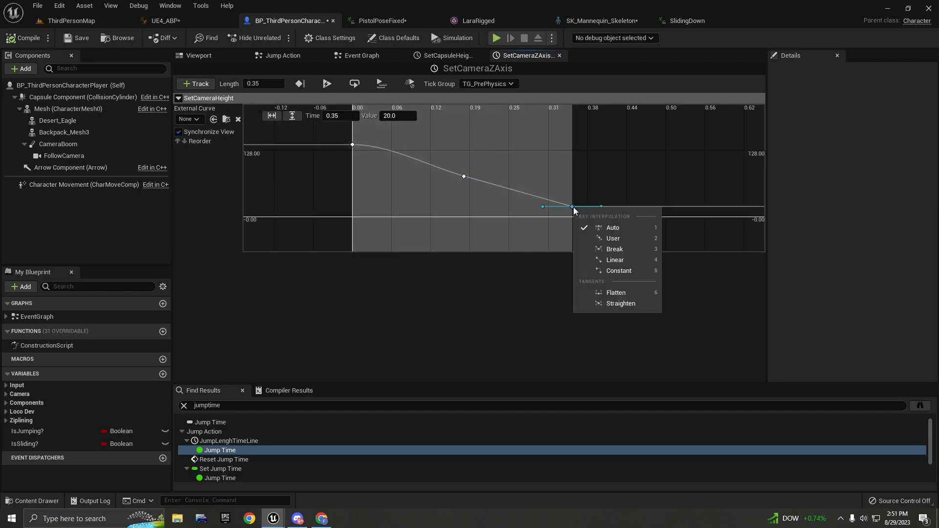
- Set the last and first keys of the SetCameraHeight curve to Linear interpolation and compile the character blueprint
click(614, 260)
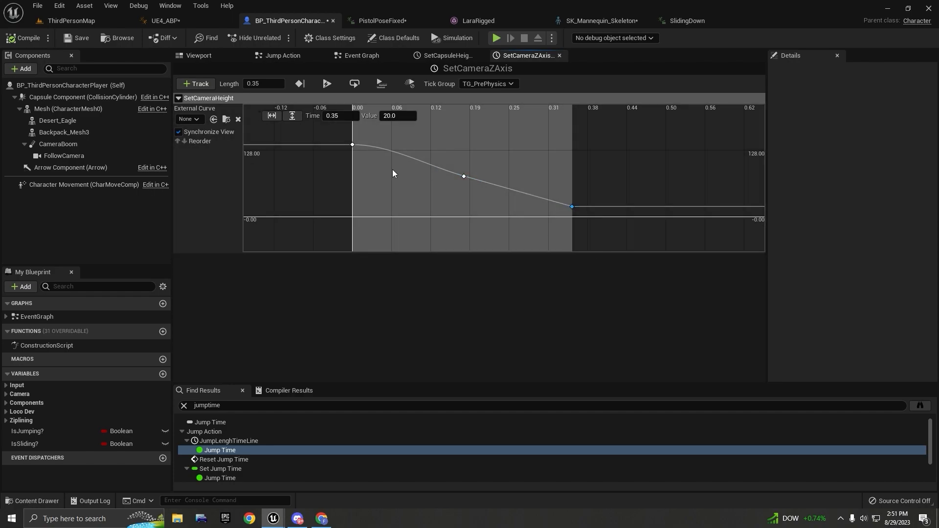
right_click(350, 147)
click(352, 144)
right_click(352, 145)
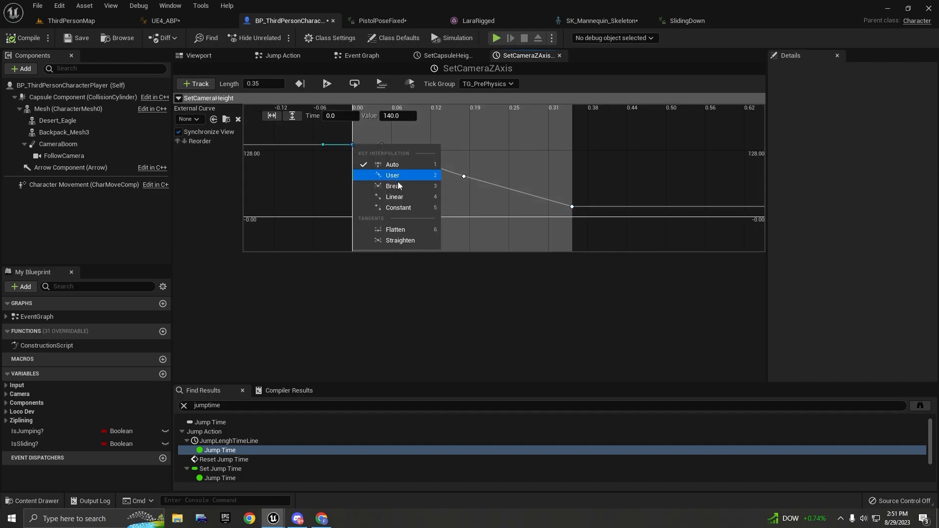
click(394, 198)
click(8, 39)
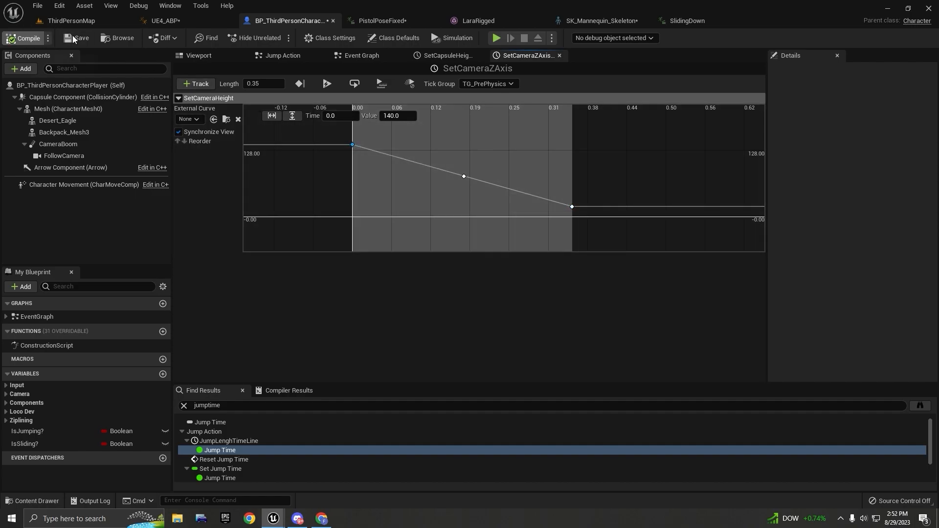
- Play ThirdPersonMap full screen and run, jump and slide the character to test the camera movement with the linear SetCameraHeight curve
click(90, 22)
click(208, 39)
click(316, 64)
key(F11)
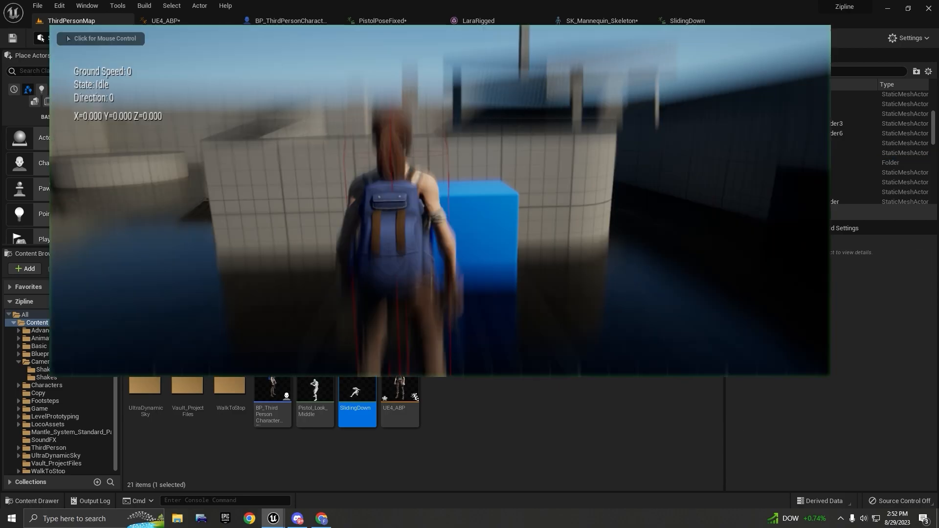
key(w)
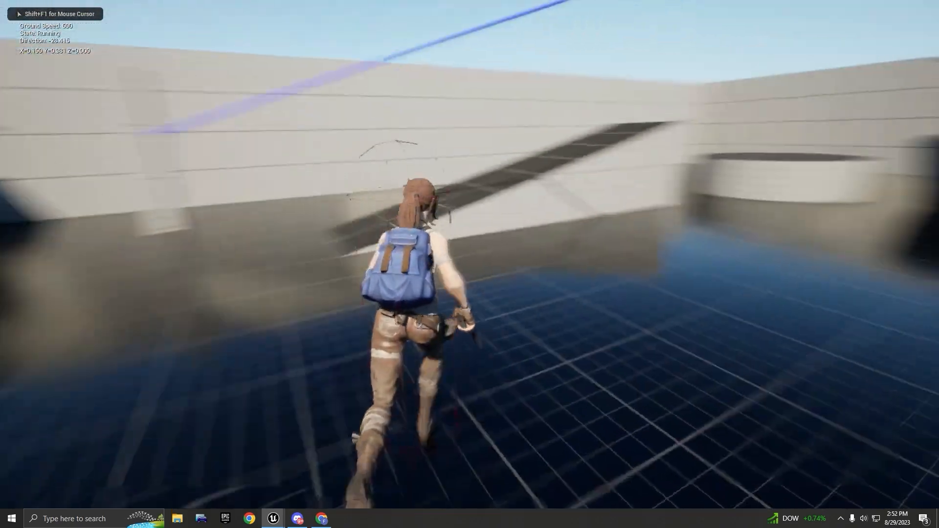
key(space)
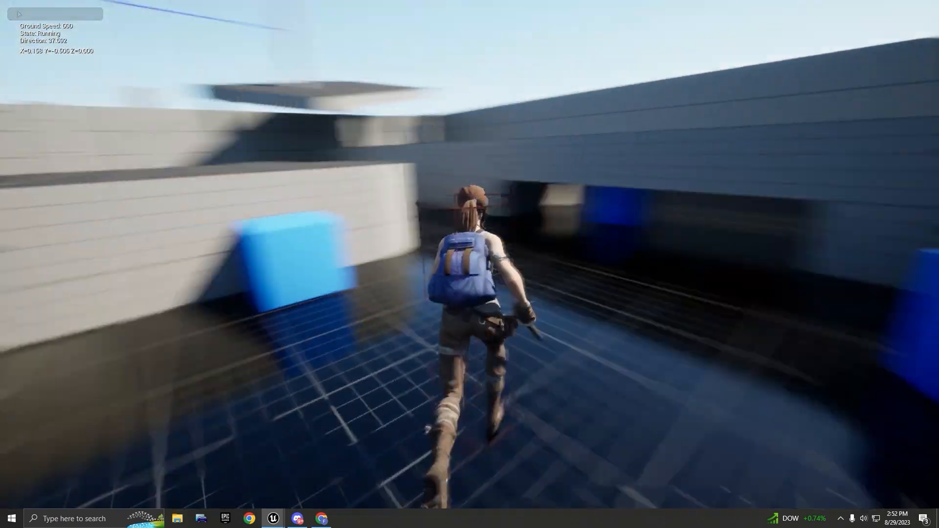
key(space)
key(c)
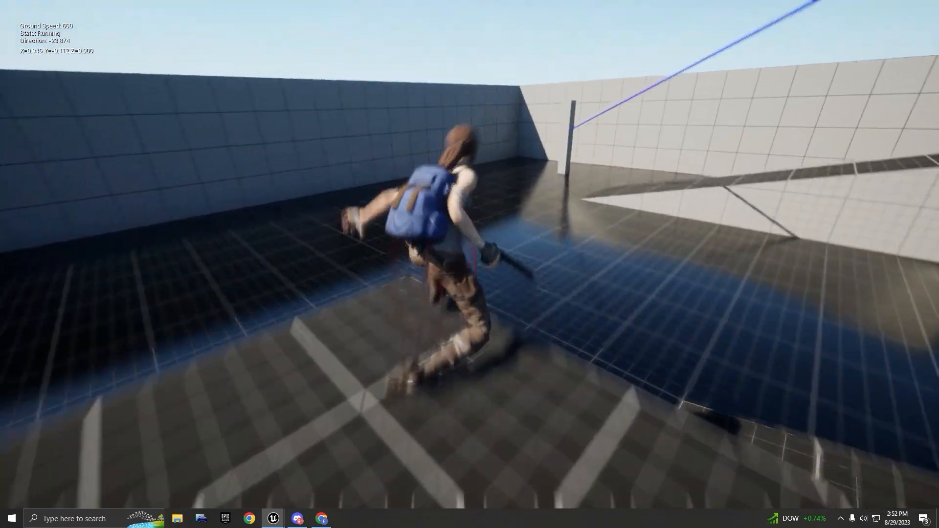
key(space)
key(c)
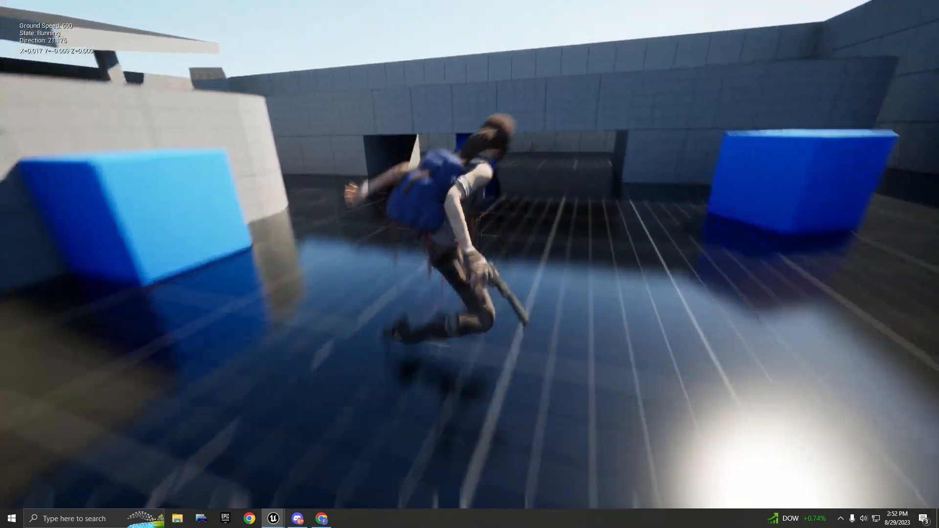
key(c)
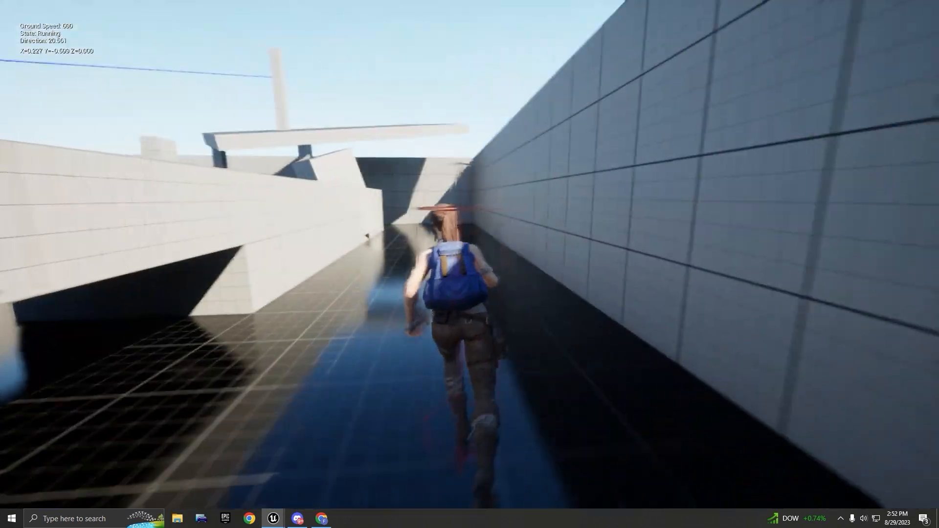
- Alternate slides and jumps while running along the wall and off the raised surfaces to test the transitions between both moves
key(c)
key(space)
key(c)
key(space)
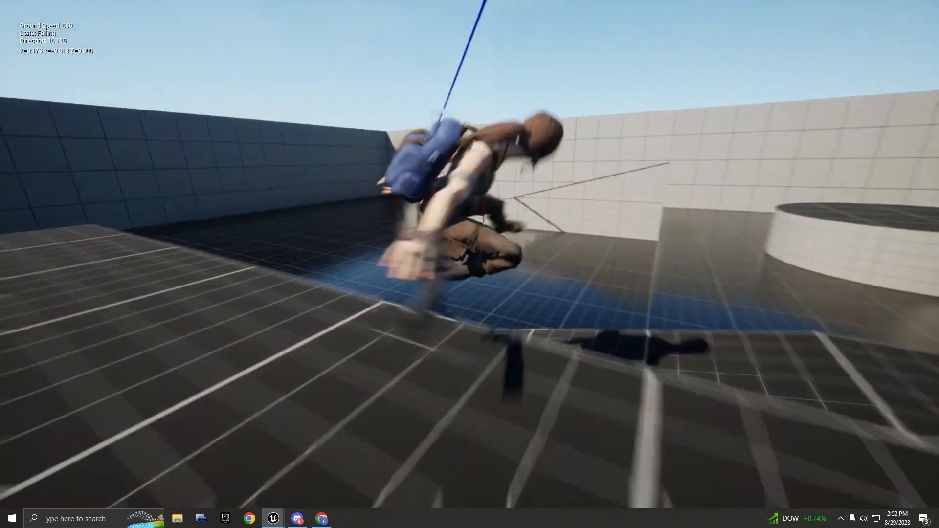
key(space)
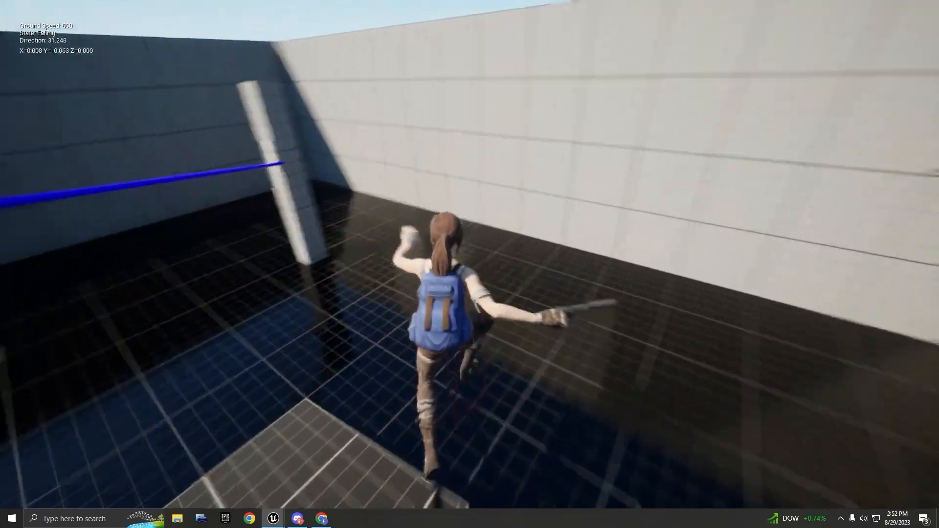
key(c)
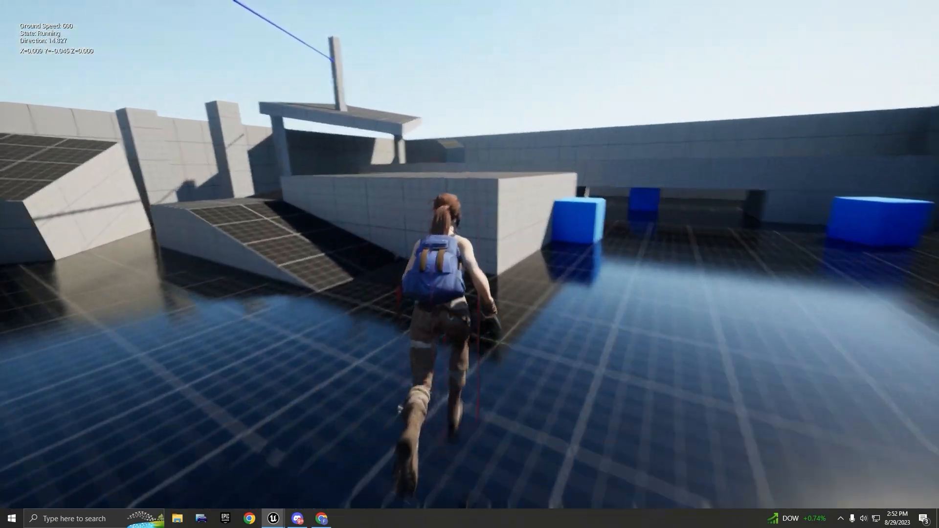
- Jump the character onto and across the raised platforms and blocks to check the armed jump and camera behaviour
key(space)
key(space)
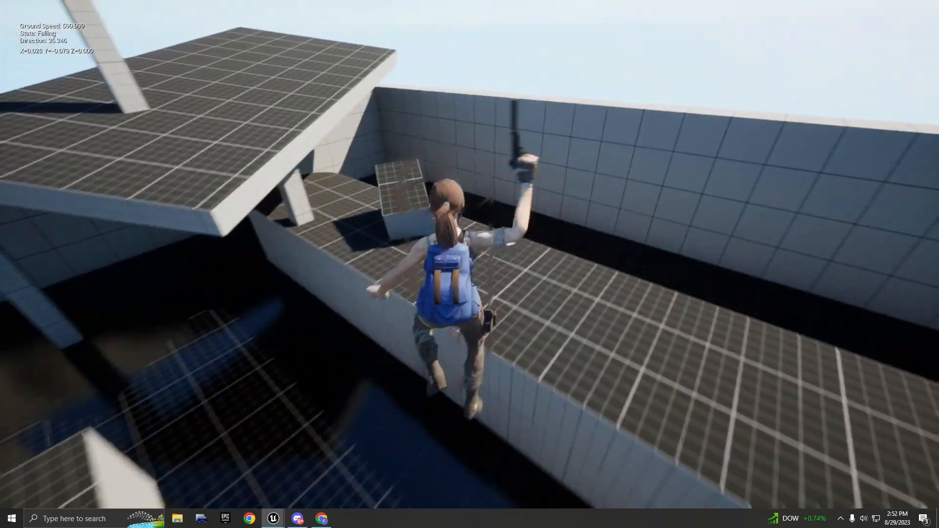
key(space)
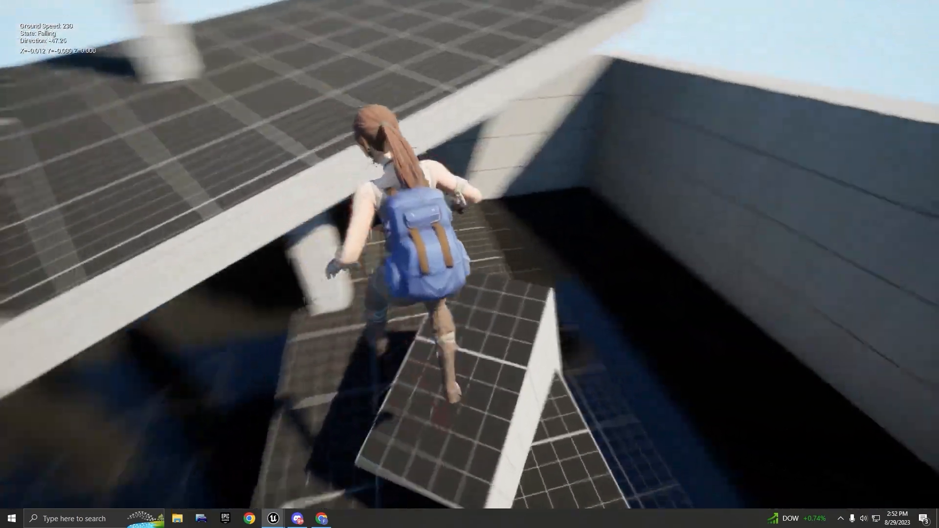
key(space)
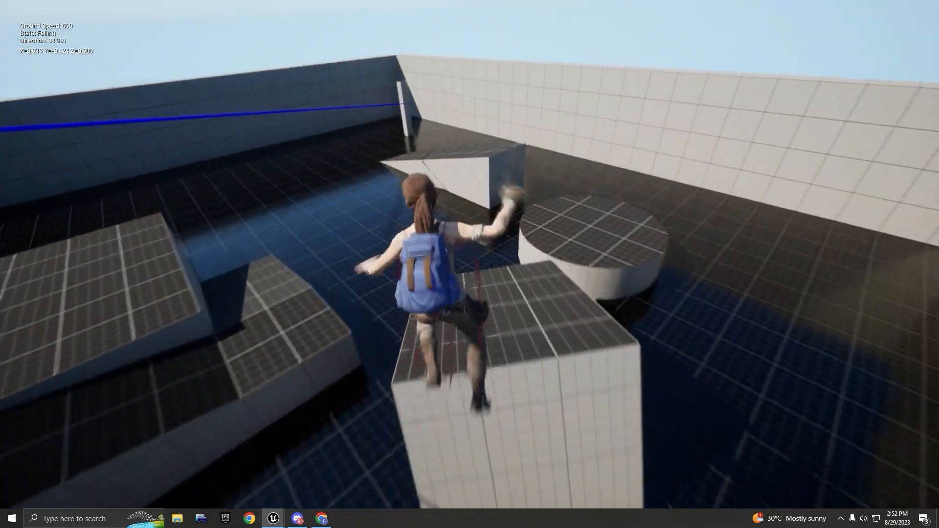
key(space)
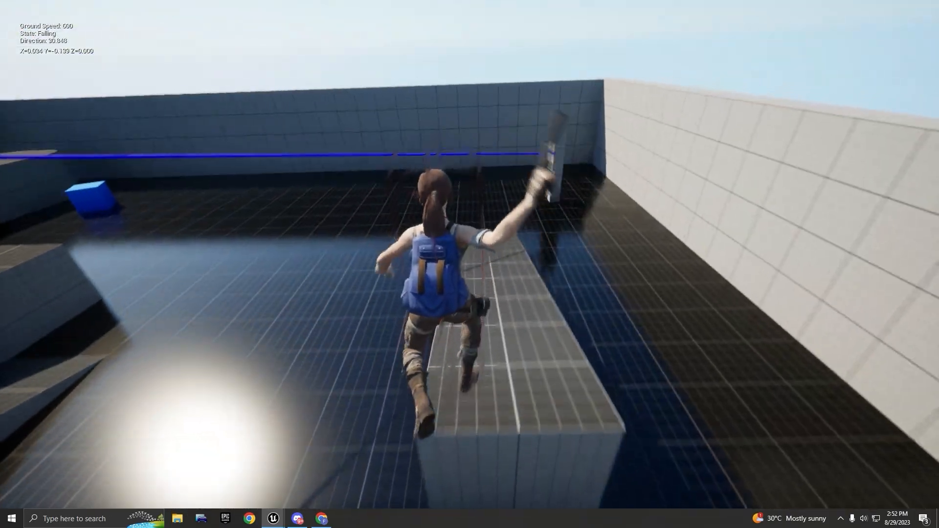